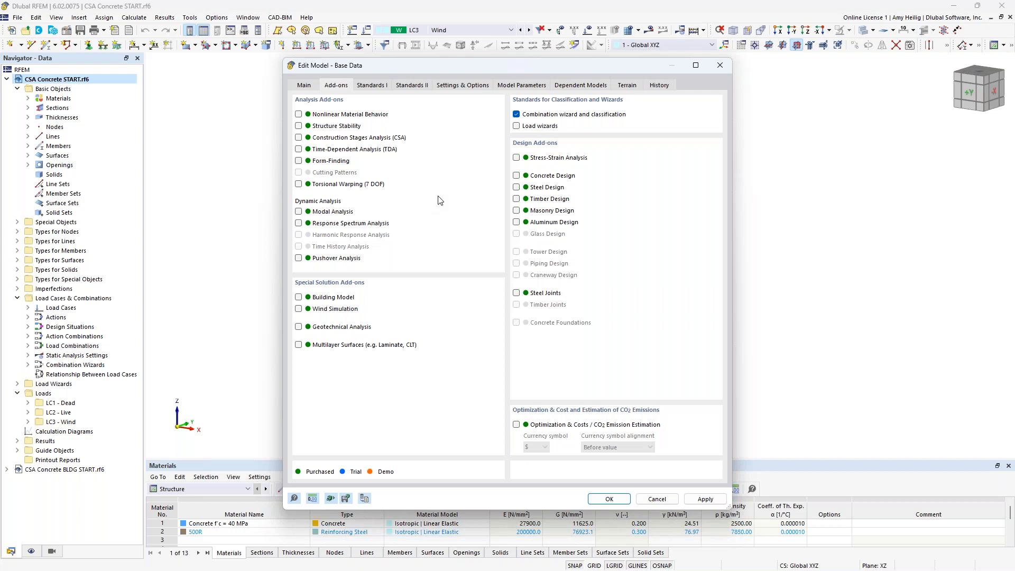
Activate the Concrete Design add-on and use the NBC standard group, 2020 edition, for load case classification and combinations
left_click(516, 175)
left_click(384, 88)
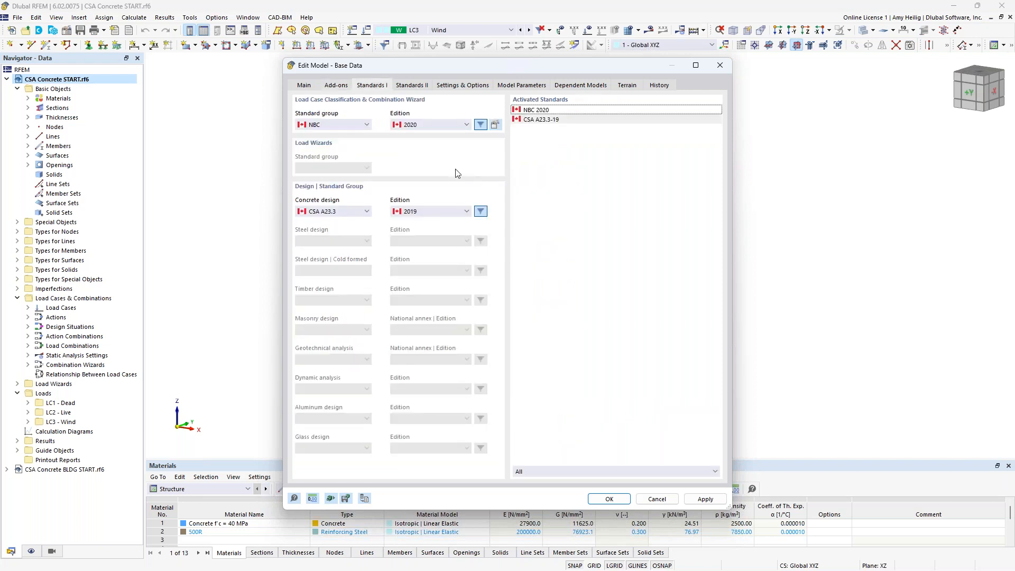
left_click(355, 127)
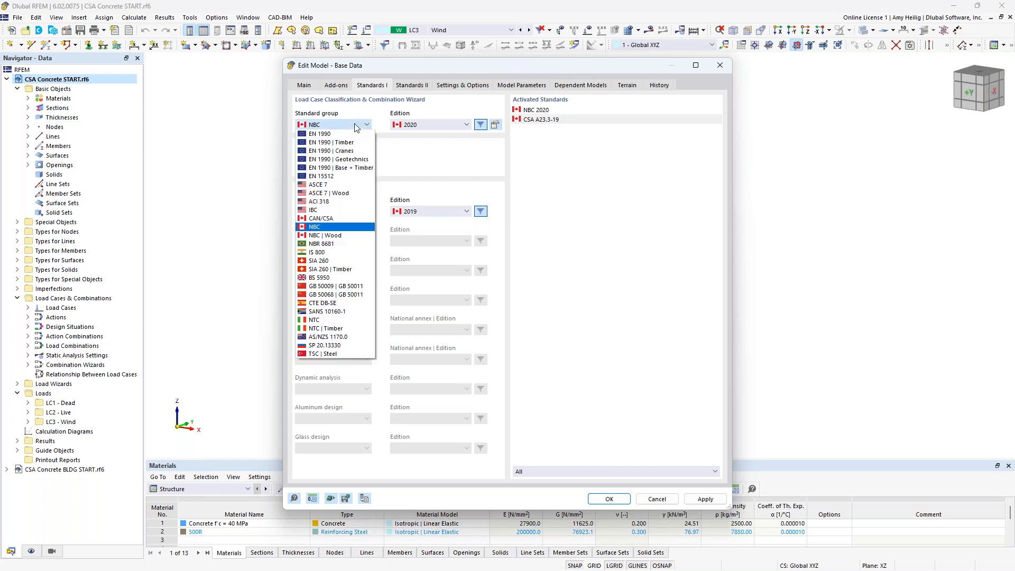
left_click(355, 231)
left_click(454, 126)
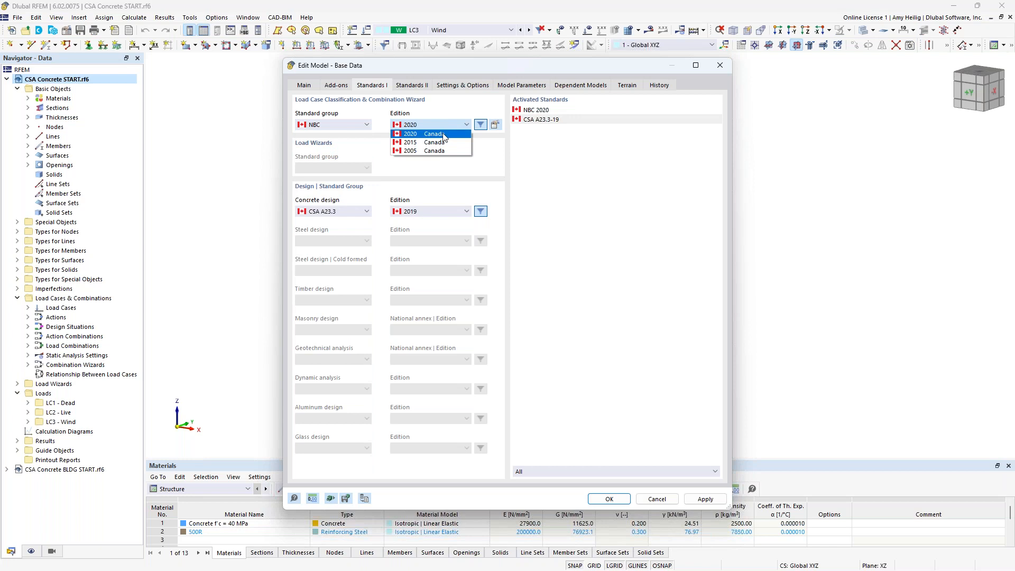
left_click(417, 174)
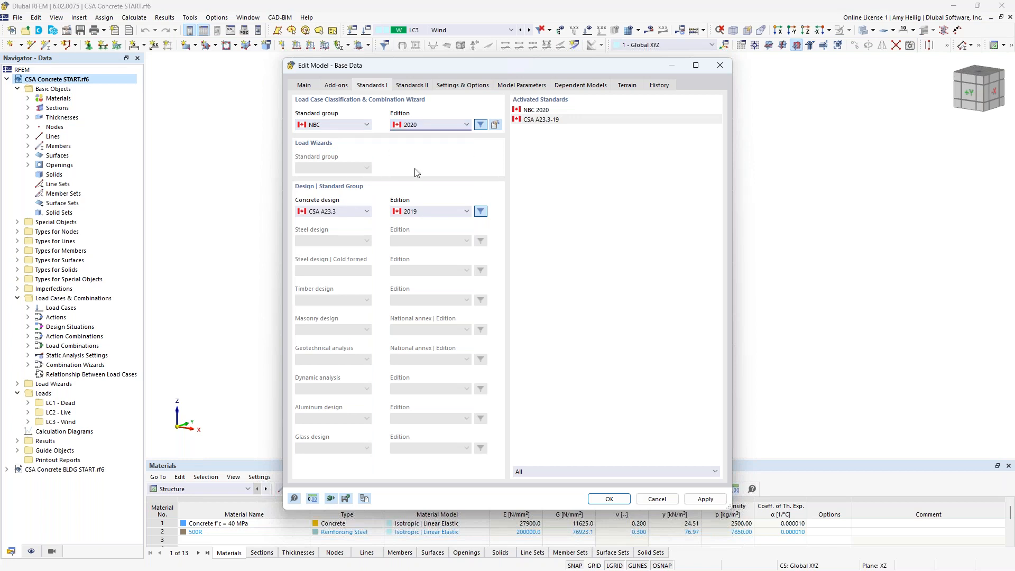
Keep CSA A23.3, 2019 edition, as the concrete design standard and apply the model's base data
left_click(352, 214)
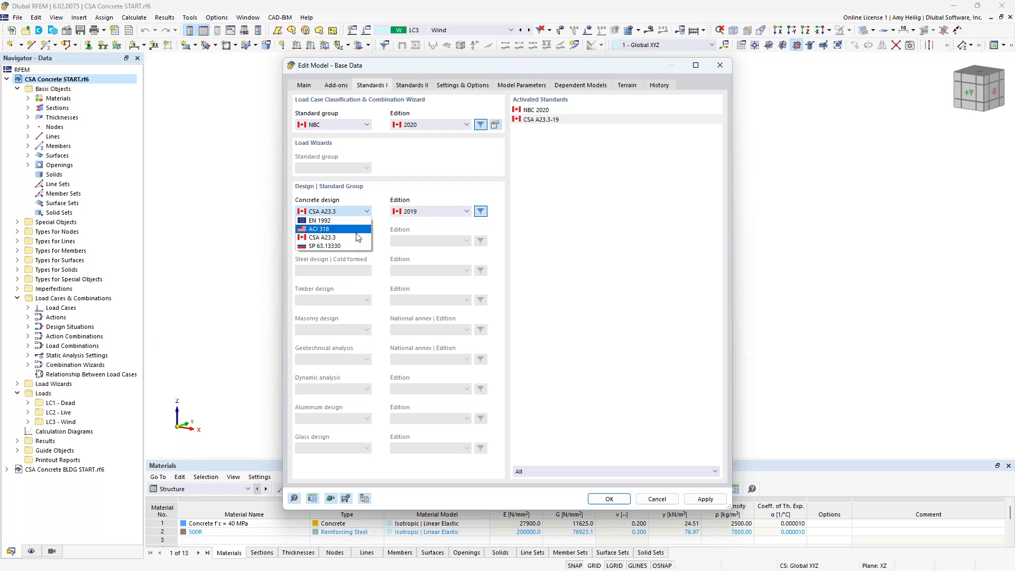
left_click(427, 179)
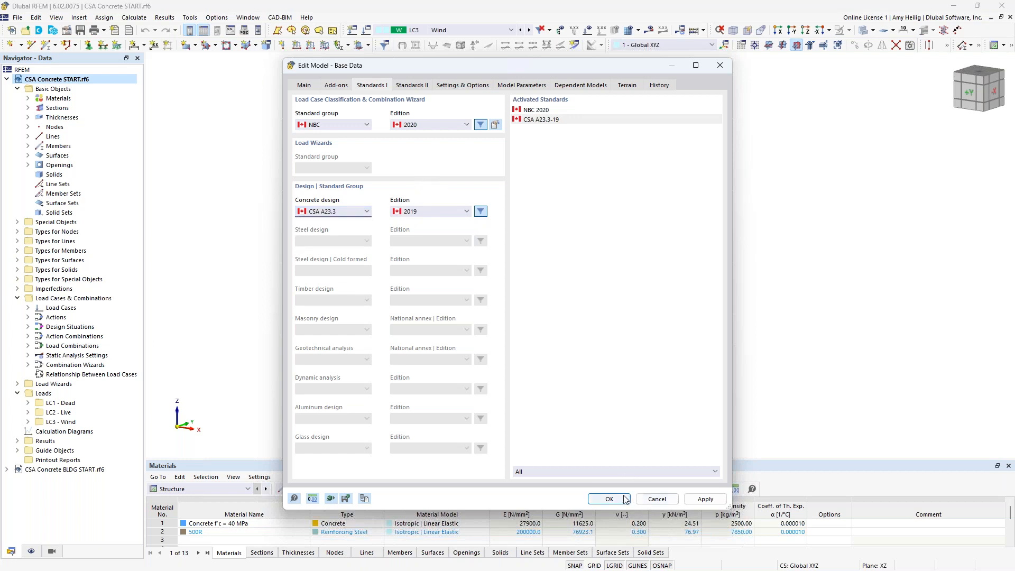
key("Return")
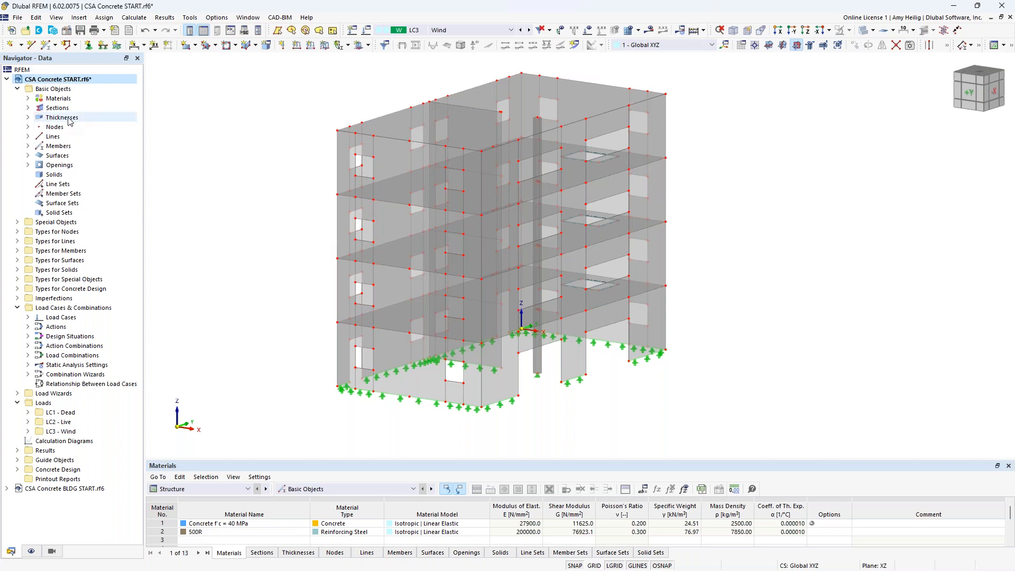
Open the f'c = 40 MPa concrete material and view its time-dependent properties
left_click(28, 98)
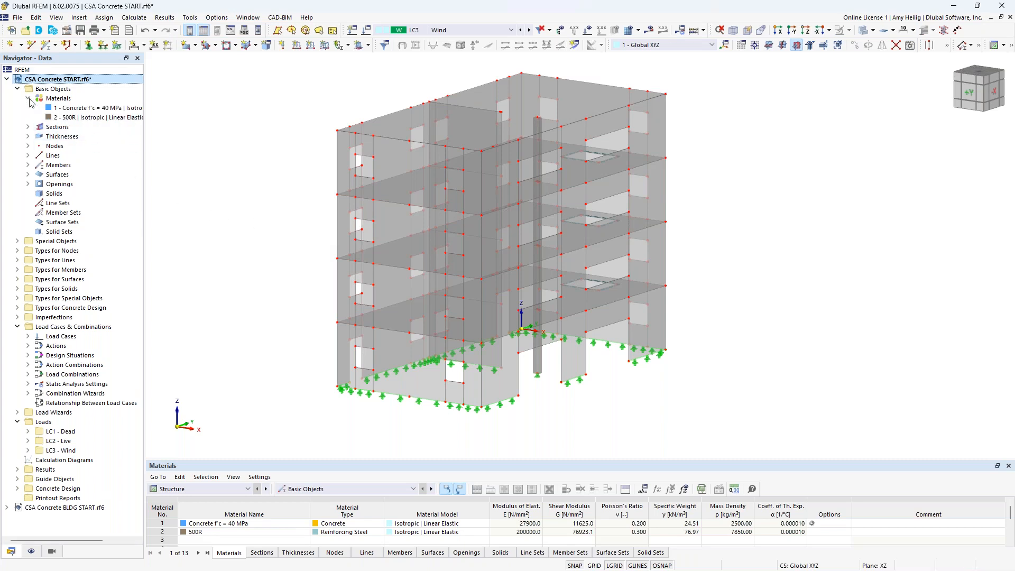
left_click(60, 108)
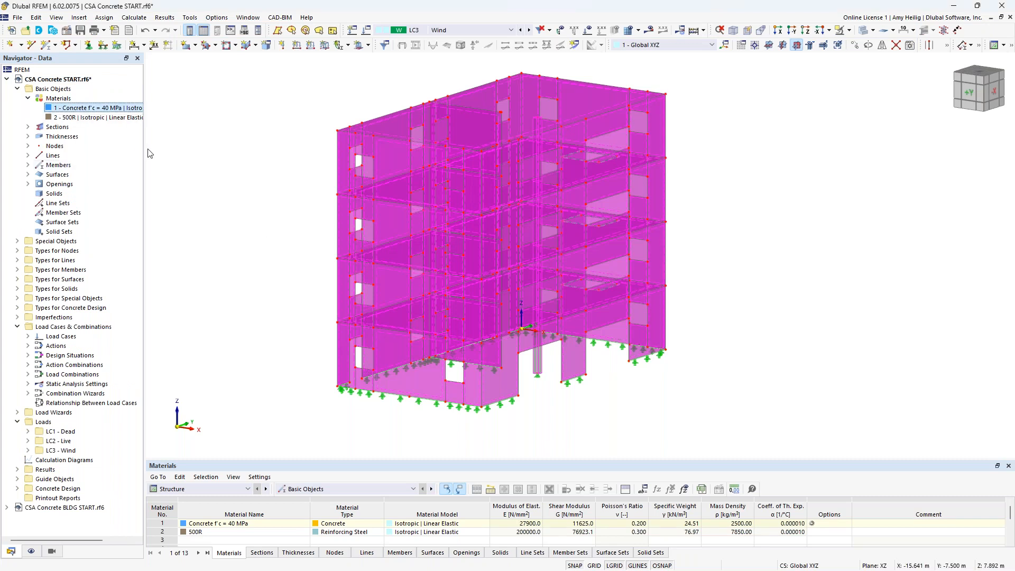
double_click(69, 110)
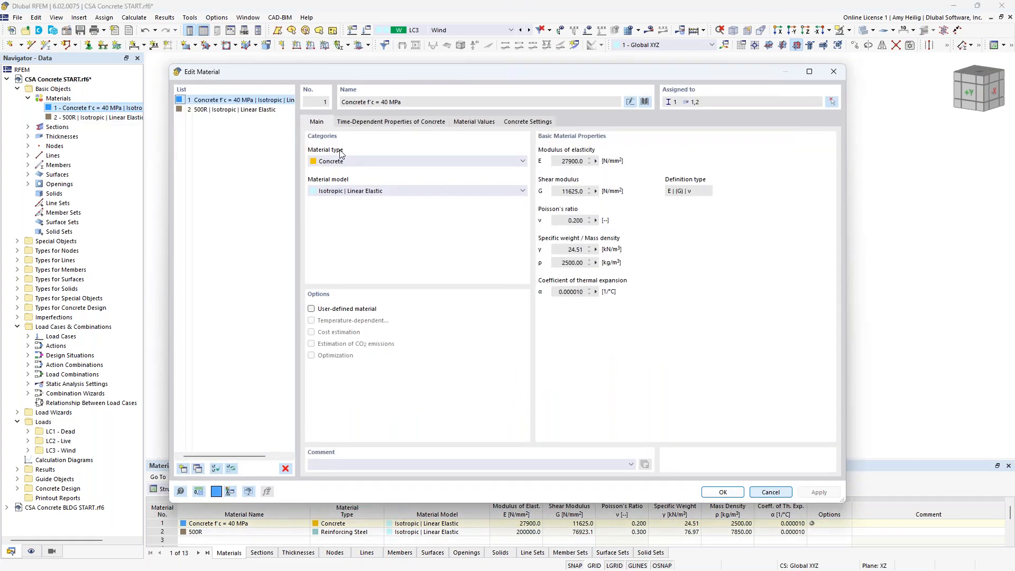
left_click(377, 123)
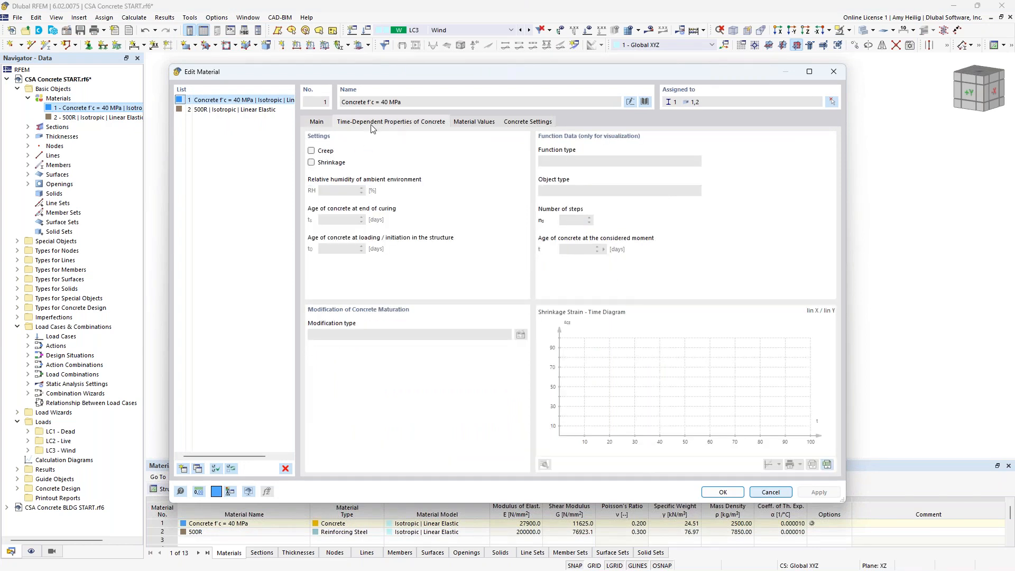
Try activating creep and shrinkage for the concrete material, and deactivate both again
left_click(312, 151)
left_click(311, 163)
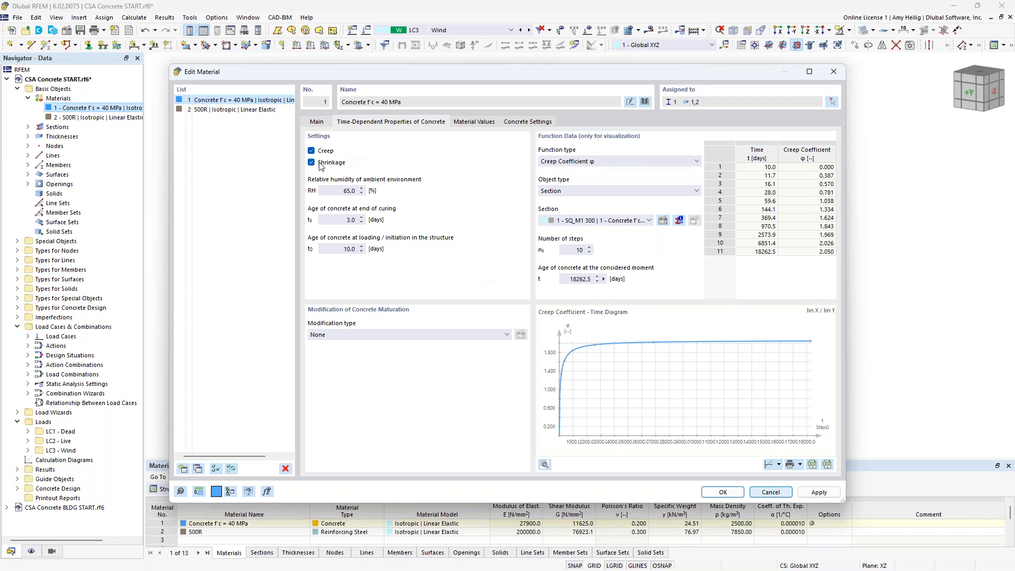
left_click(311, 162)
left_click(311, 151)
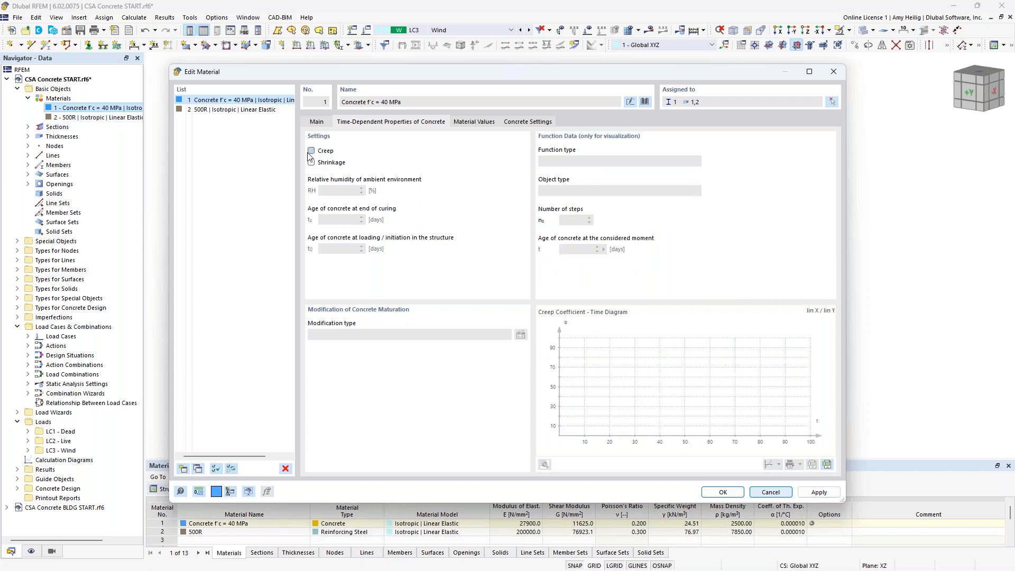
Review the basic properties of the concrete and the 500R reinforcing steel, and close the materials without saving
left_click(317, 124)
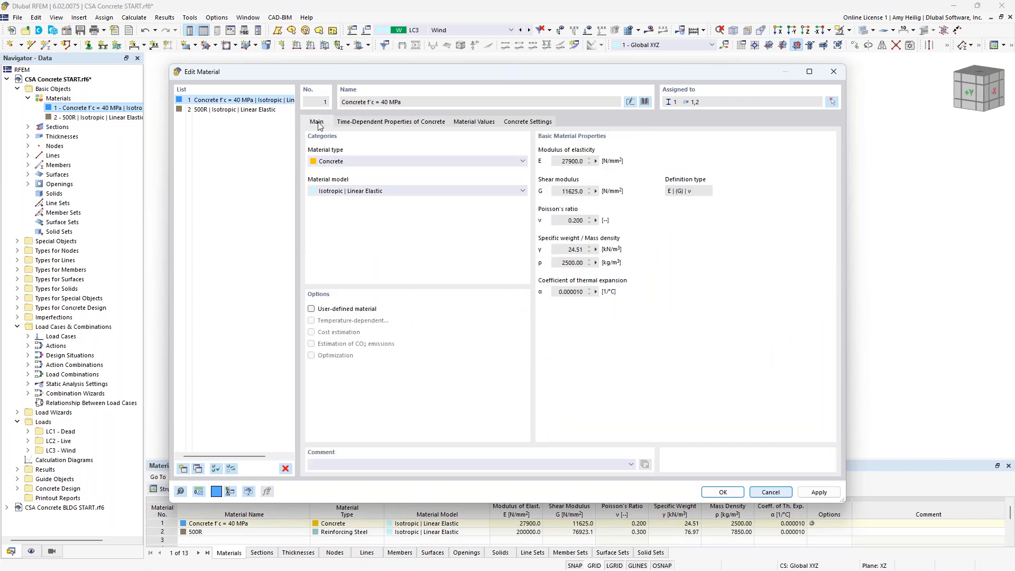
left_click(224, 110)
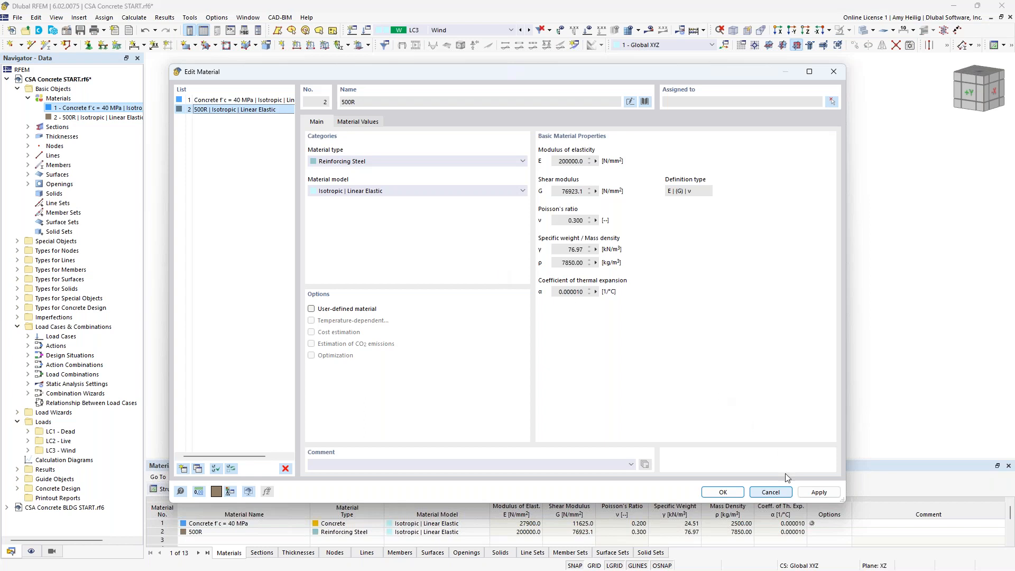
left_click(770, 492)
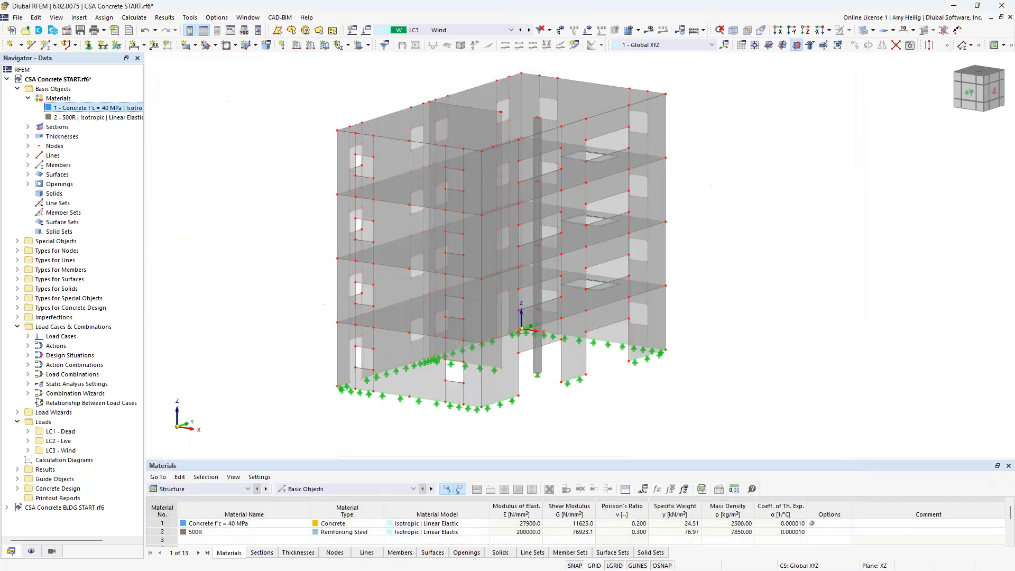
left_click(28, 99)
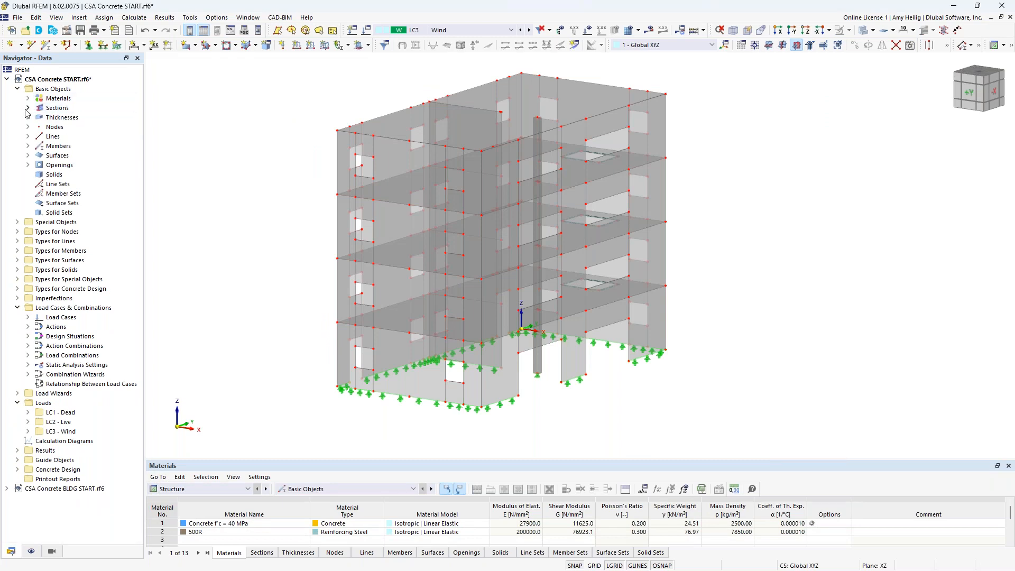
Highlight the column using the SQ_M1 300 section in the model and open its members' properties
left_click(28, 108)
left_click(69, 119)
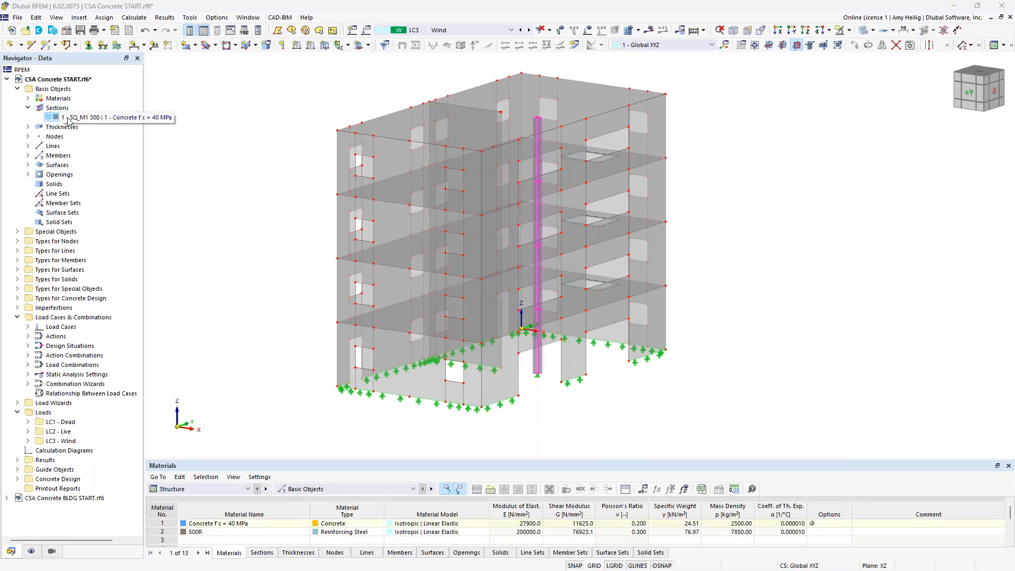
middle_click_drag(643, 414, 622, 410, "ctrl")
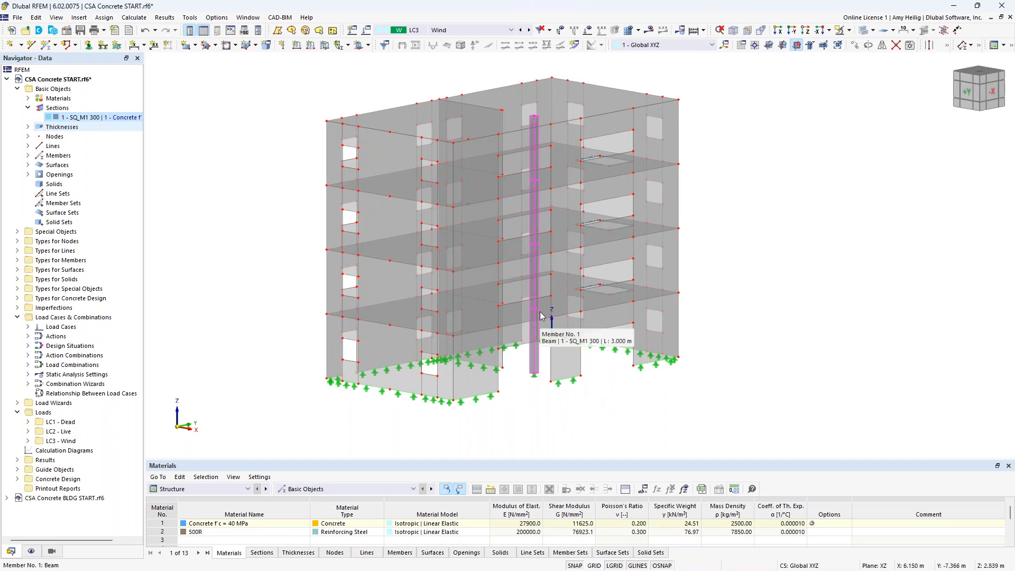
double_click(536, 360)
Try the Rib member type for the column members, and set the type back to Beam
left_click(325, 149)
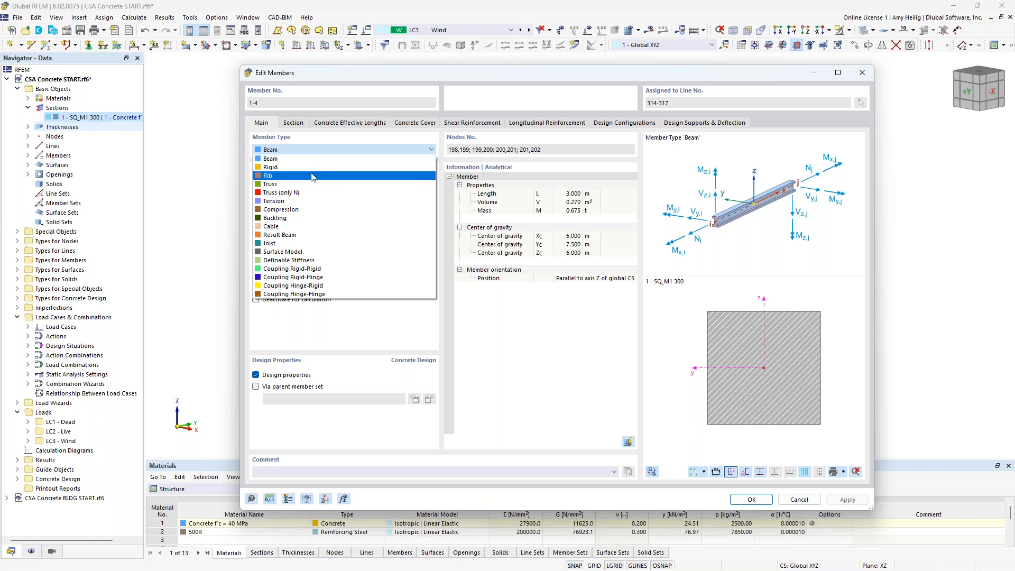
left_click(312, 176)
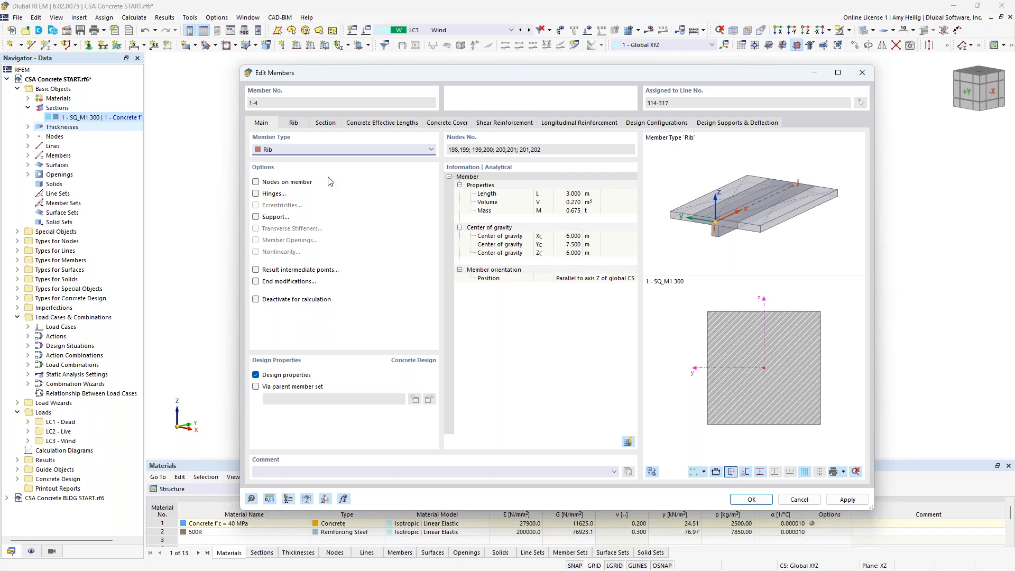
left_click(310, 151)
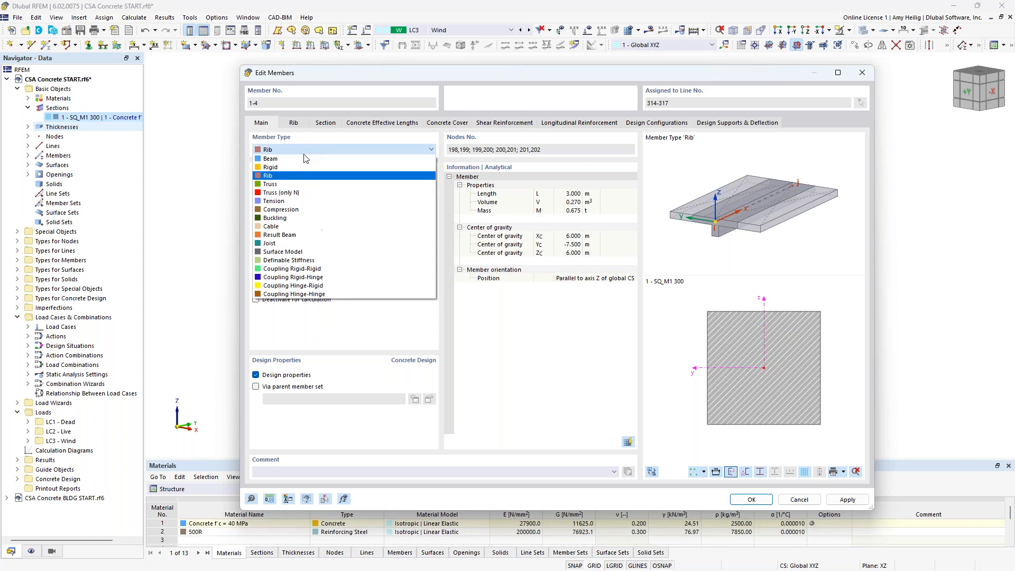
left_click(308, 157)
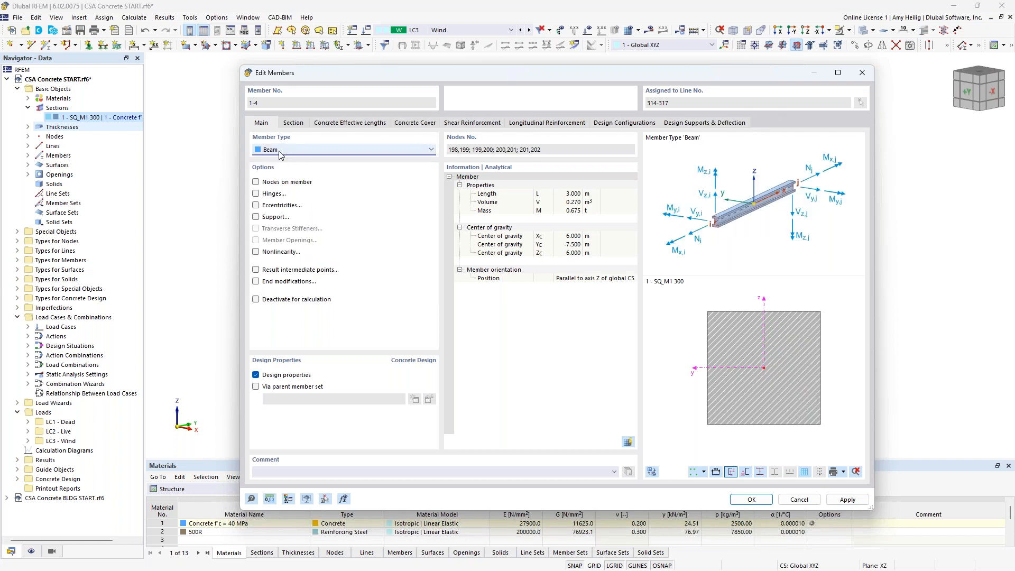
Check the column members' section and material assignment, and close their properties without saving
left_click(293, 122)
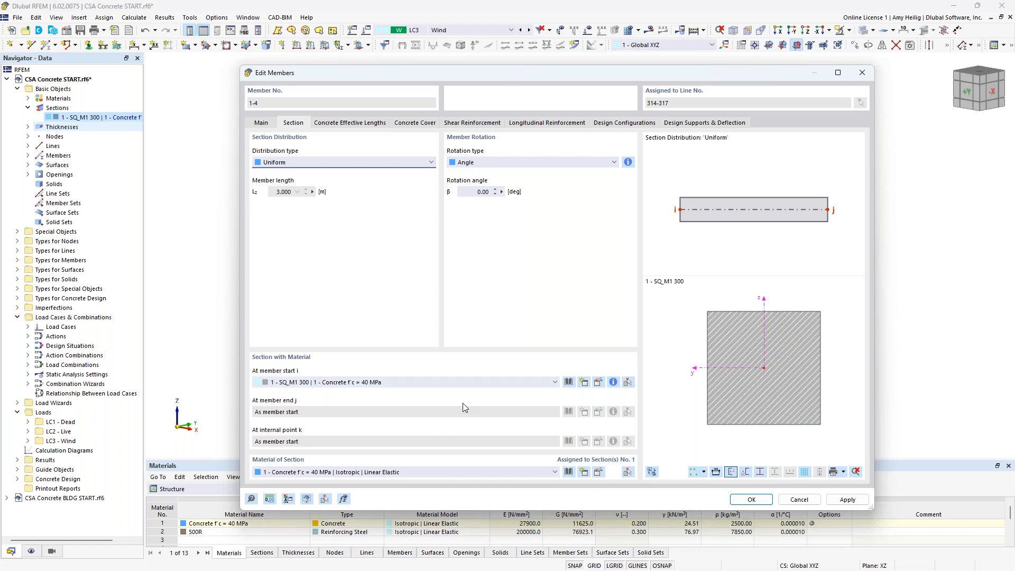
left_click(800, 502)
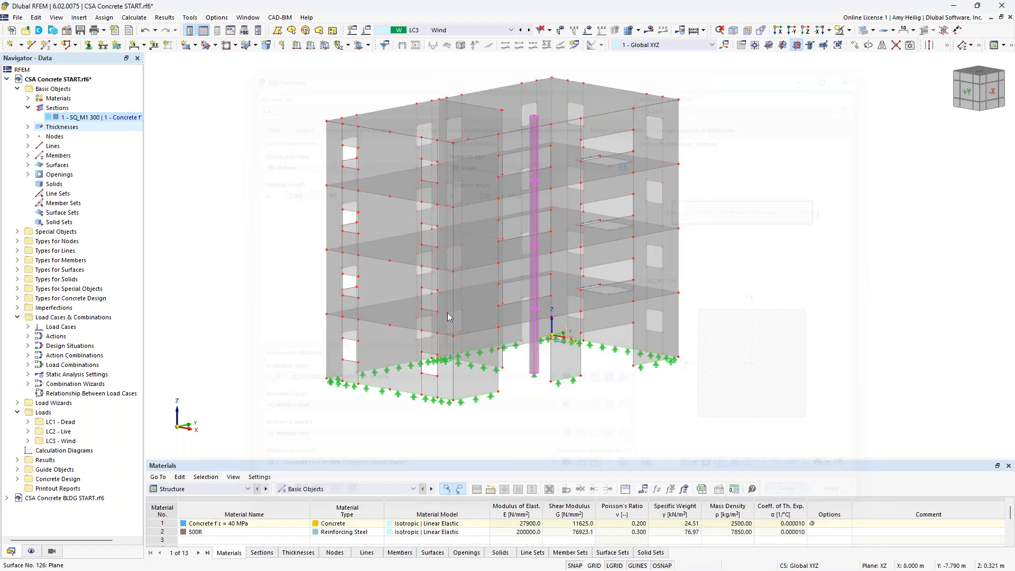
left_click(29, 108)
Highlight the surfaces assigned to the 150 mm and the 250 mm uniform thicknesses, and clear the selection
left_click(28, 117)
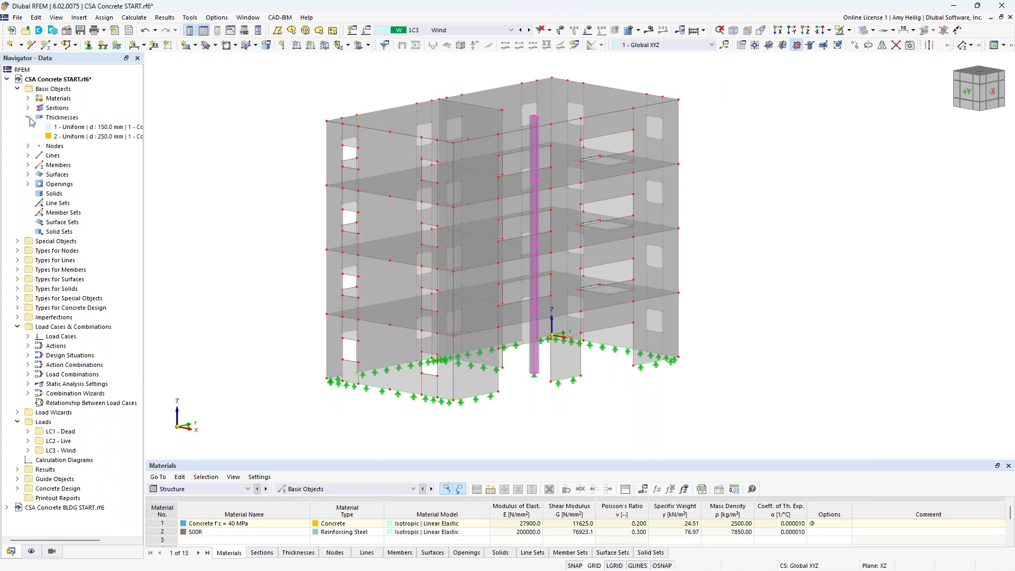
left_click(74, 130)
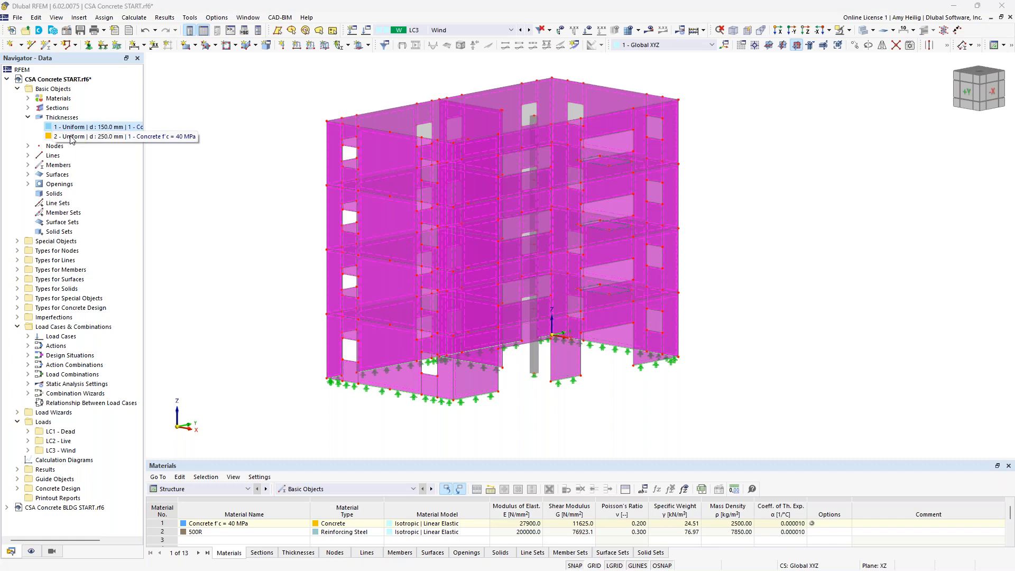
left_click(72, 136)
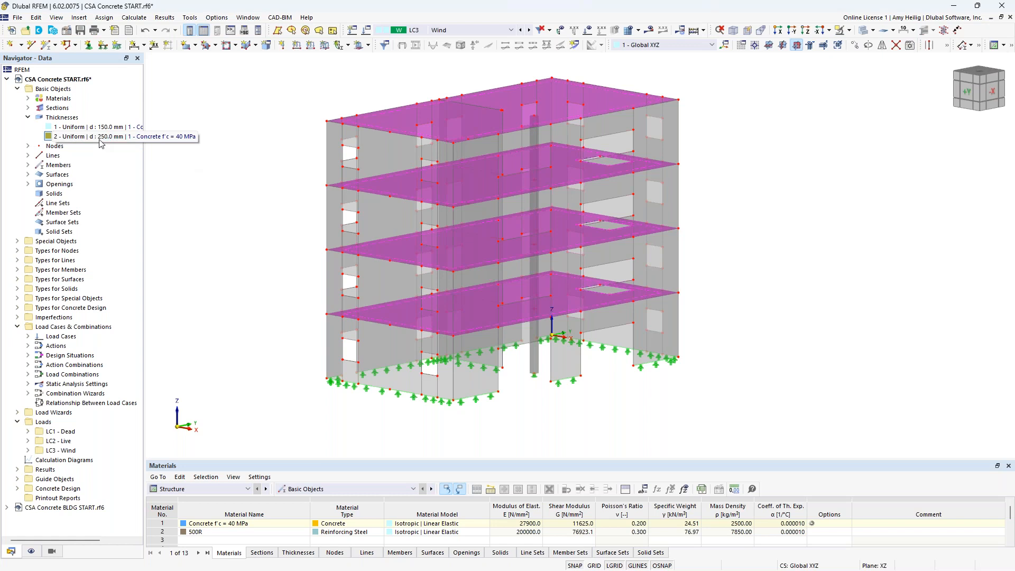
left_click(207, 190)
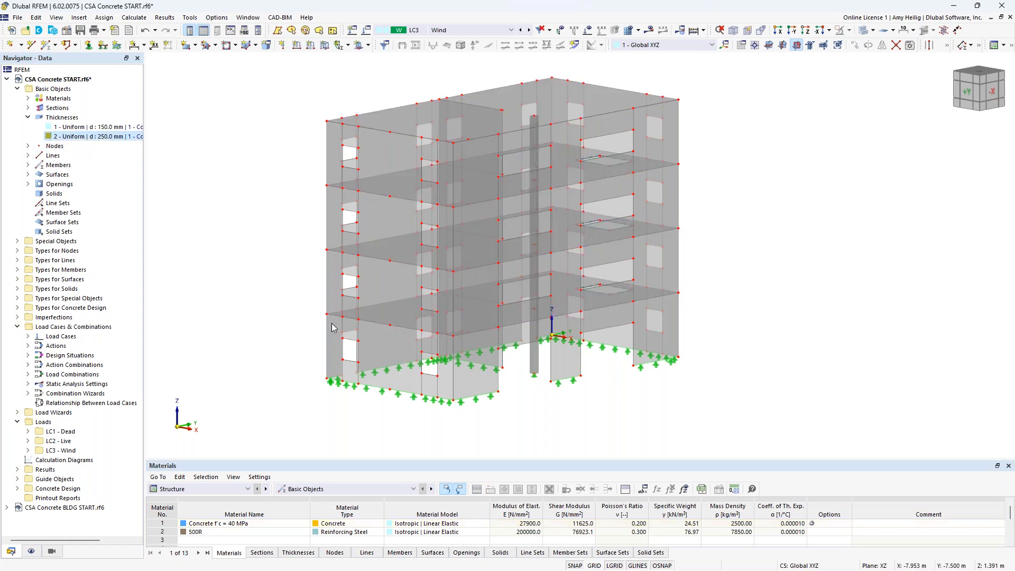
Examine how the exterior wall is divided into separate surfaces around the window openings by selecting individual panels
scroll(346, 338, "up", 3)
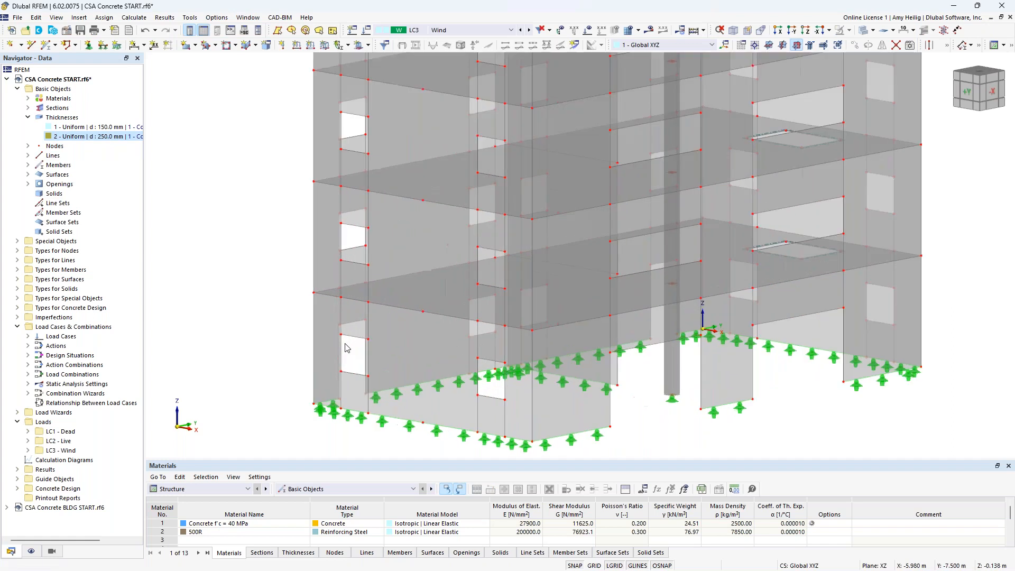
left_click(397, 346)
left_click(403, 252)
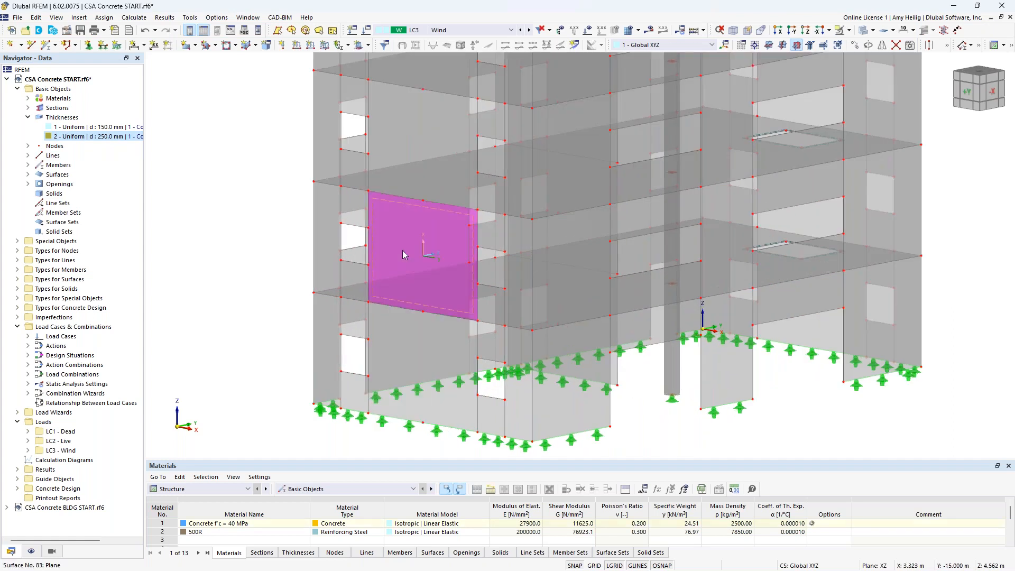
left_click(353, 280)
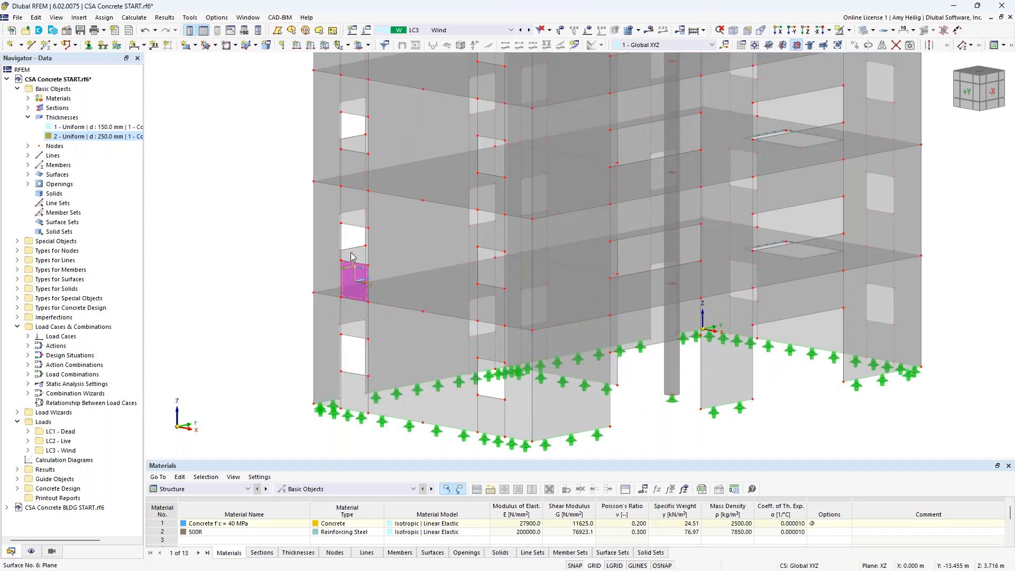
left_click(351, 212)
left_click(353, 222)
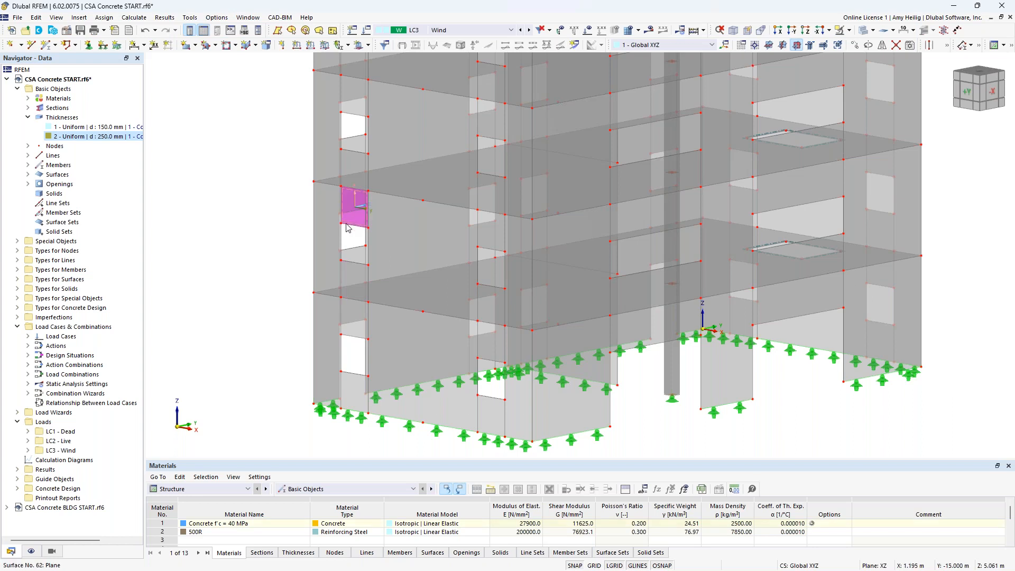
left_click(329, 249)
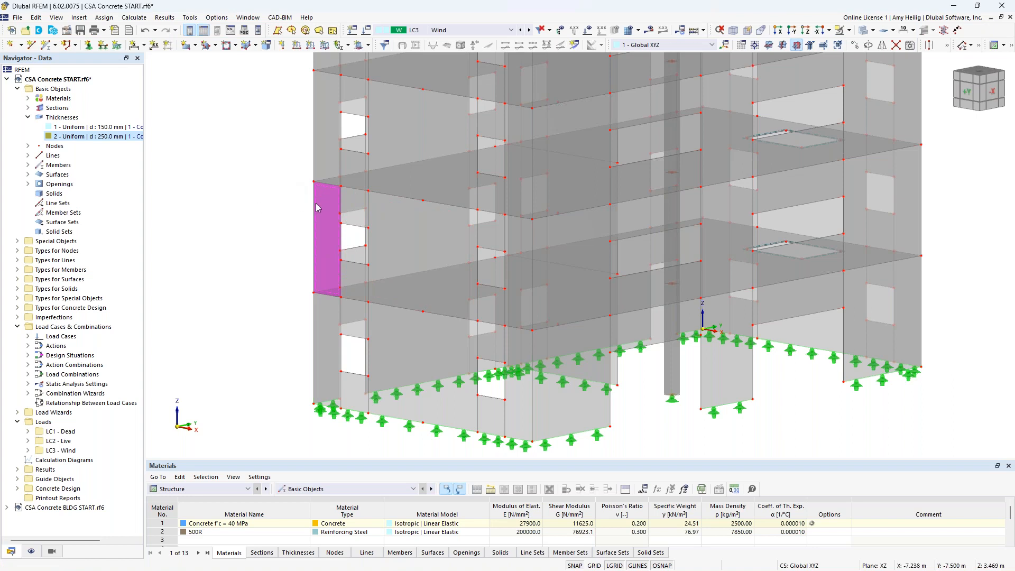
Look up the rectangular opening tool, and inspect the separate wall panels around the window openings by selecting them
left_click(236, 46)
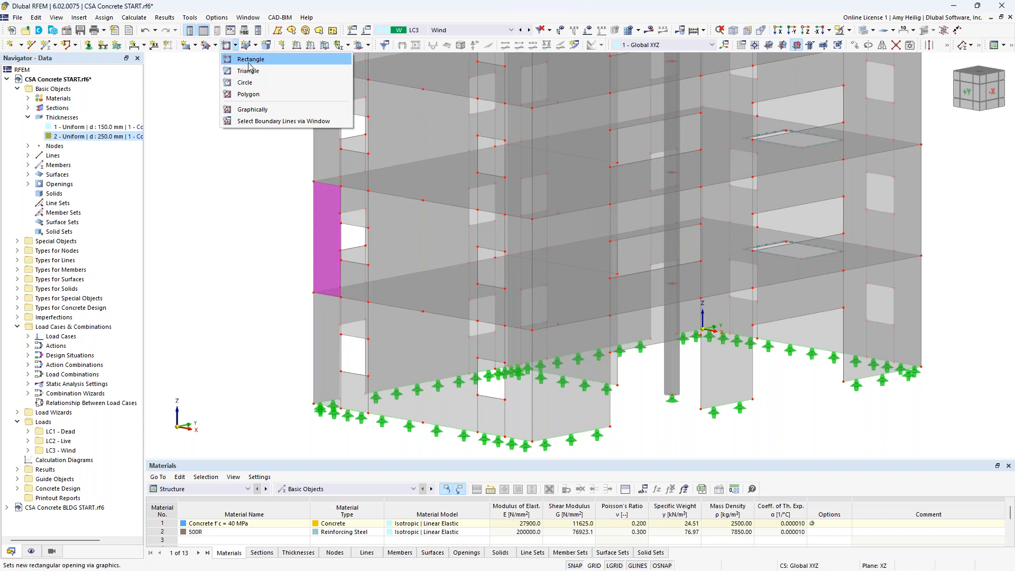
left_click(249, 63)
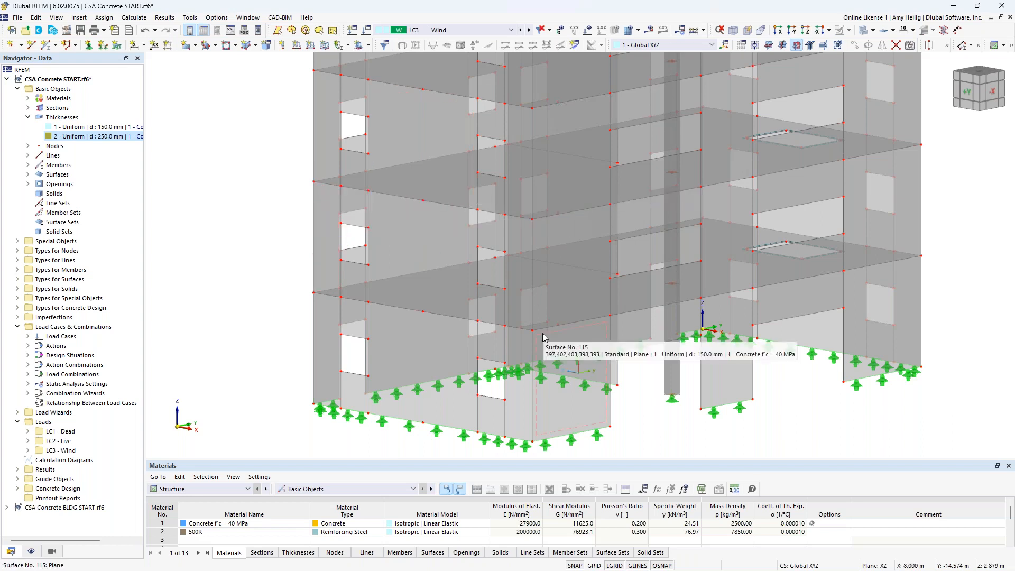
left_click(430, 239)
left_click(354, 279)
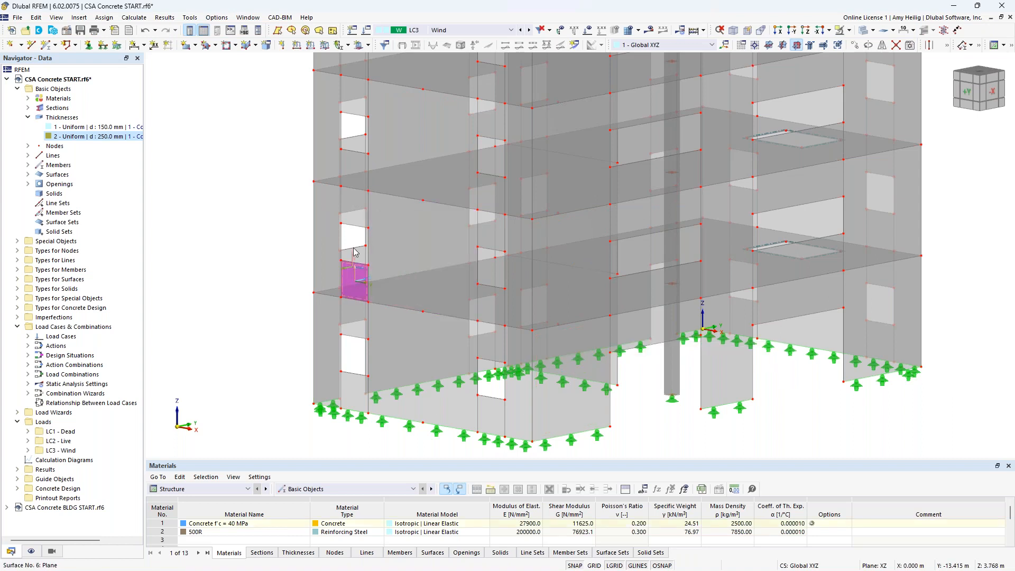
left_click(354, 211)
left_click(338, 214)
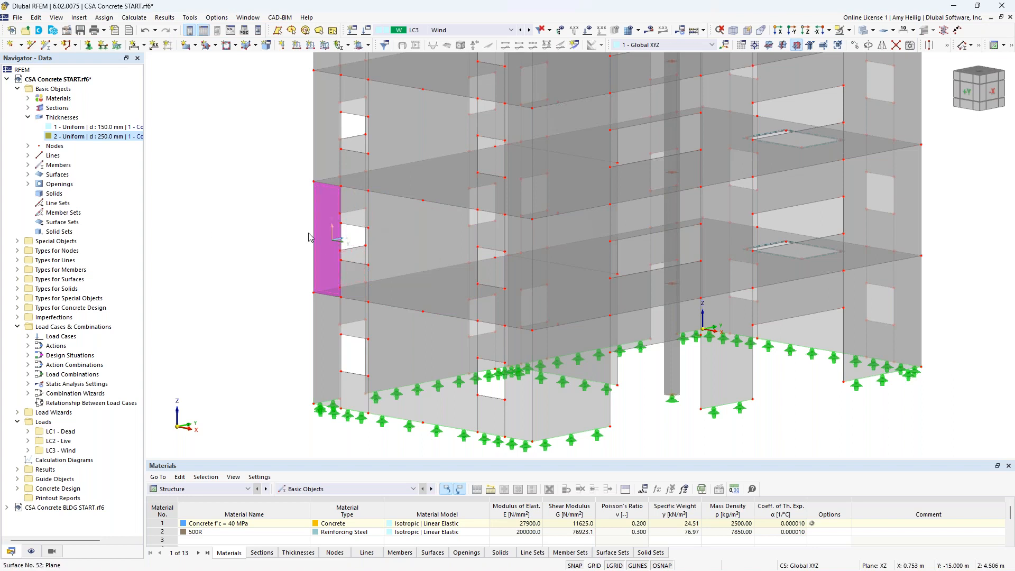
left_click(28, 117)
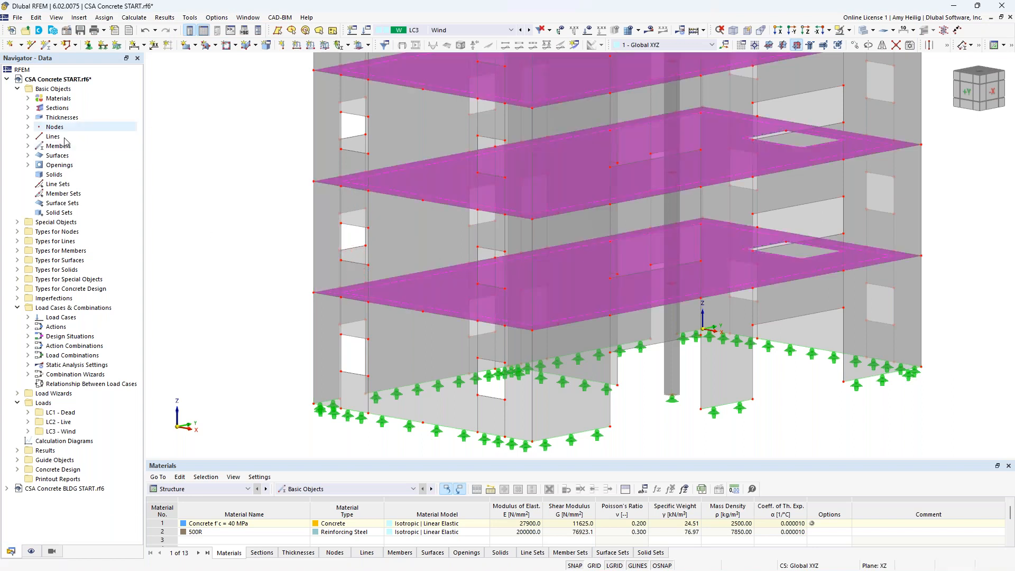
left_click(229, 223)
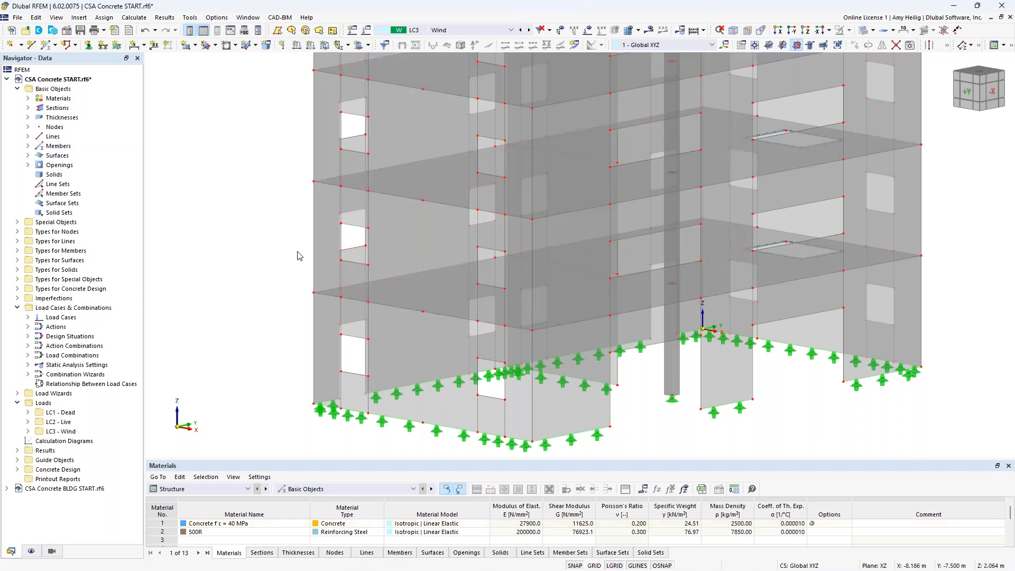
Inspect the line supports along the wall bases and the nodal support under the column
middle_click_drag(636, 426, 487, 347)
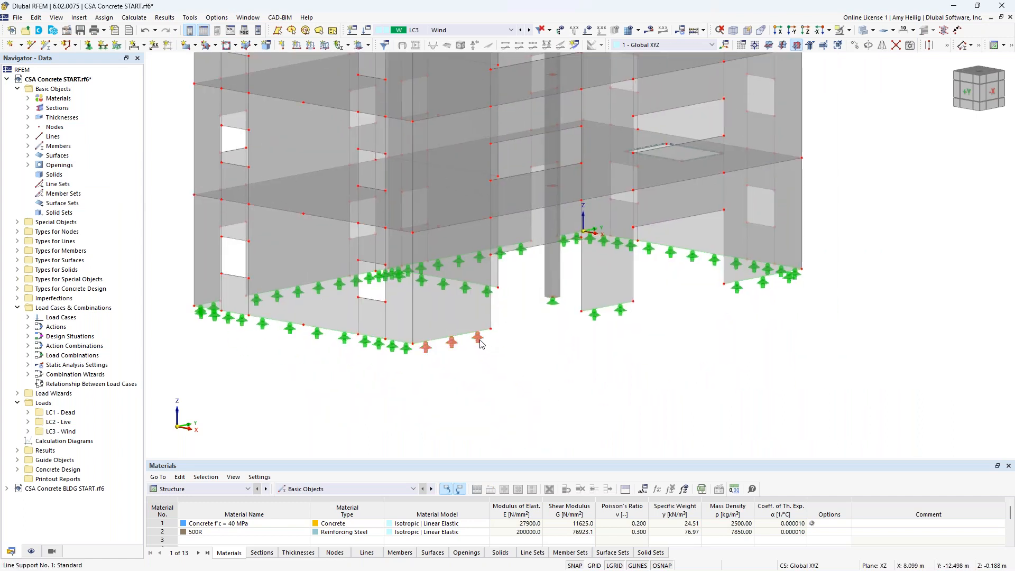
left_click(479, 343)
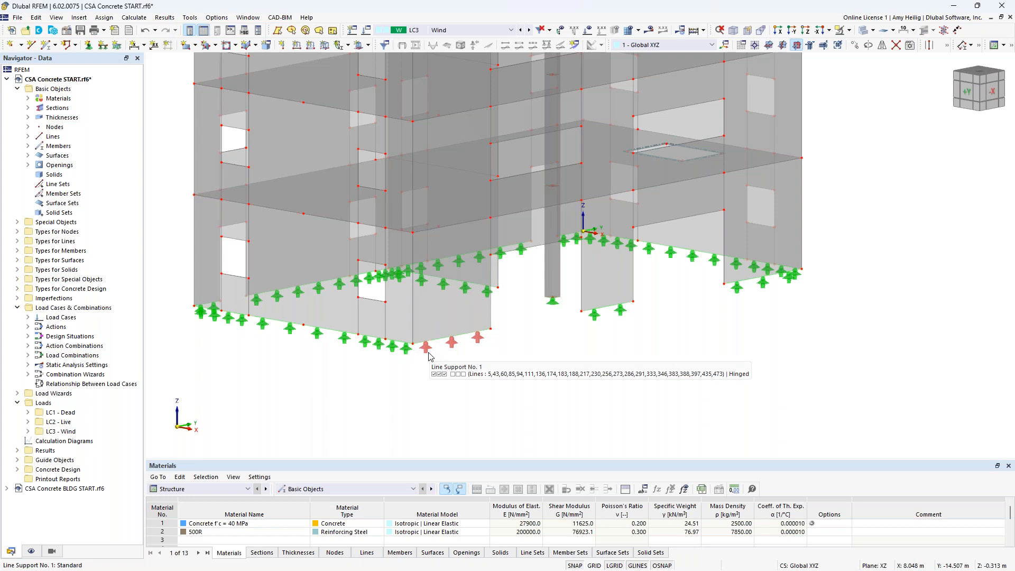
left_click(553, 305)
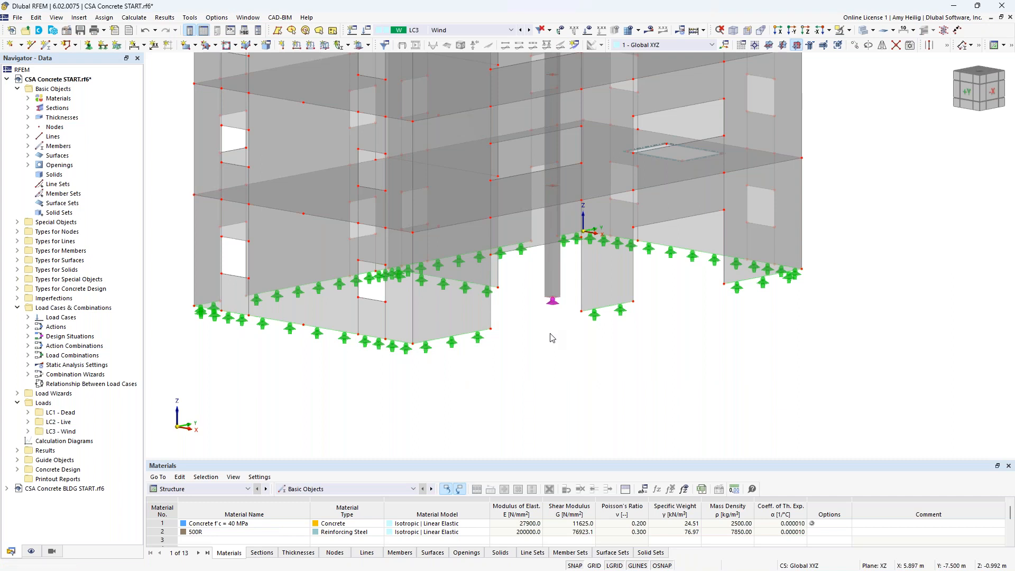
scroll(552, 338, "down", 2)
middle_click_drag(631, 344, 612, 406)
scroll(612, 406, "up", 2)
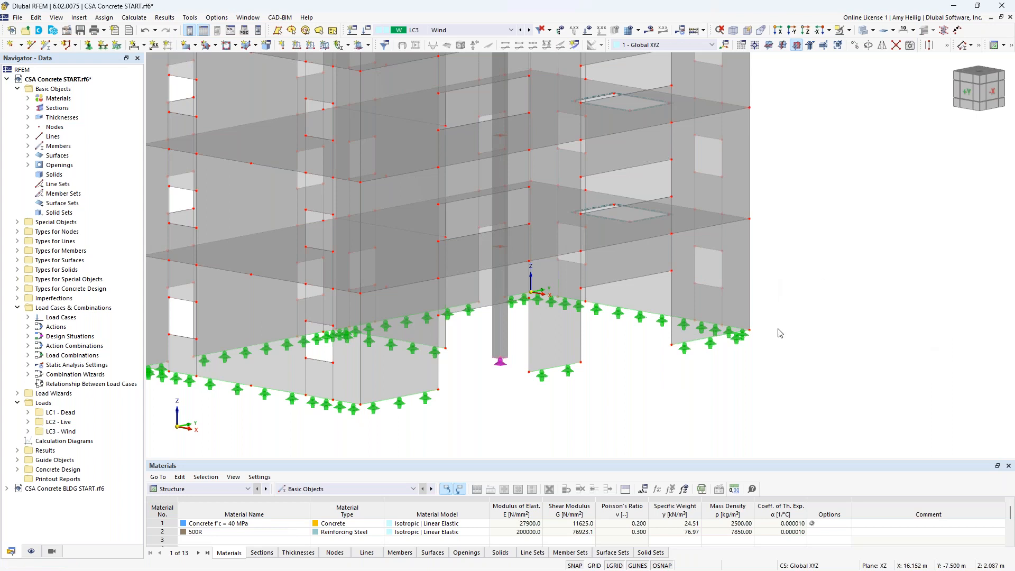
scroll(779, 332, "down", 3)
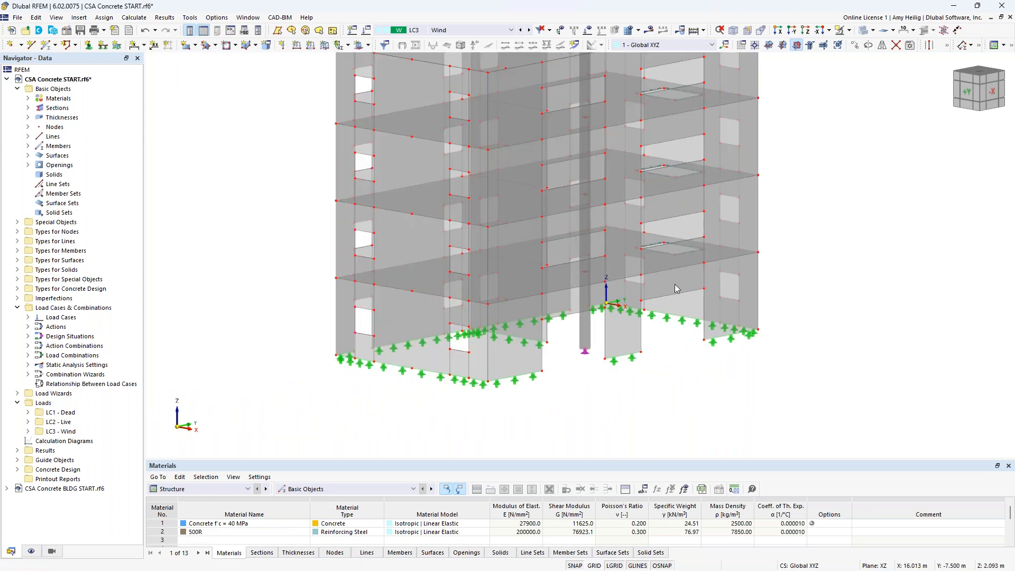
Open the load cases and combinations settings, review the available standard groups, and keep NBC selected
left_click(368, 33)
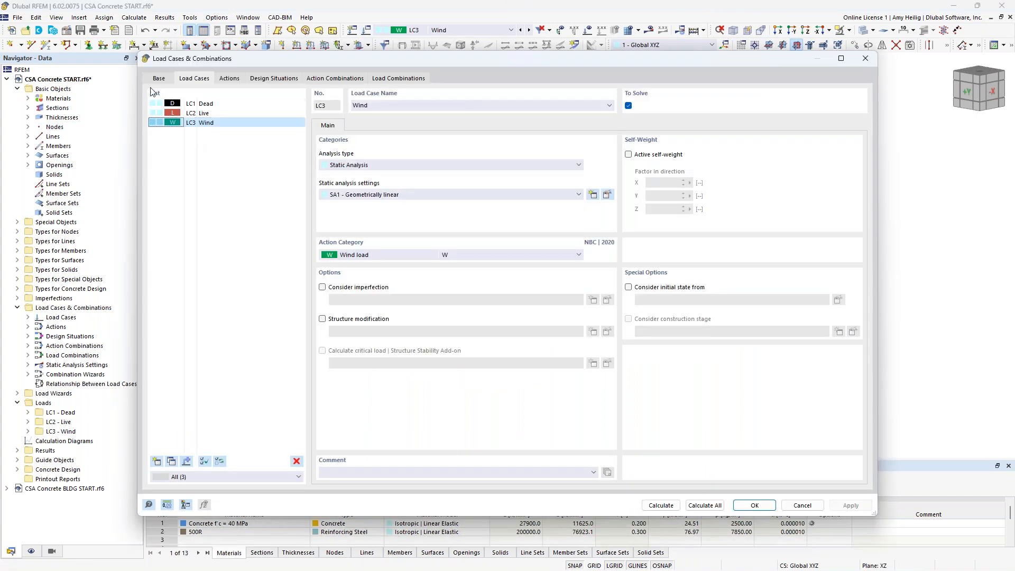
left_click(159, 80)
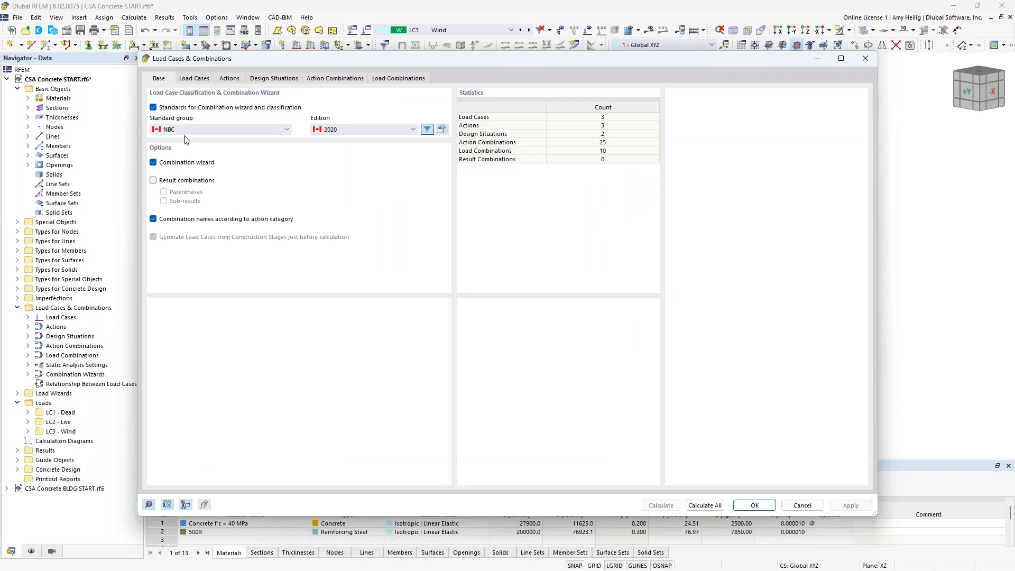
left_click(204, 132)
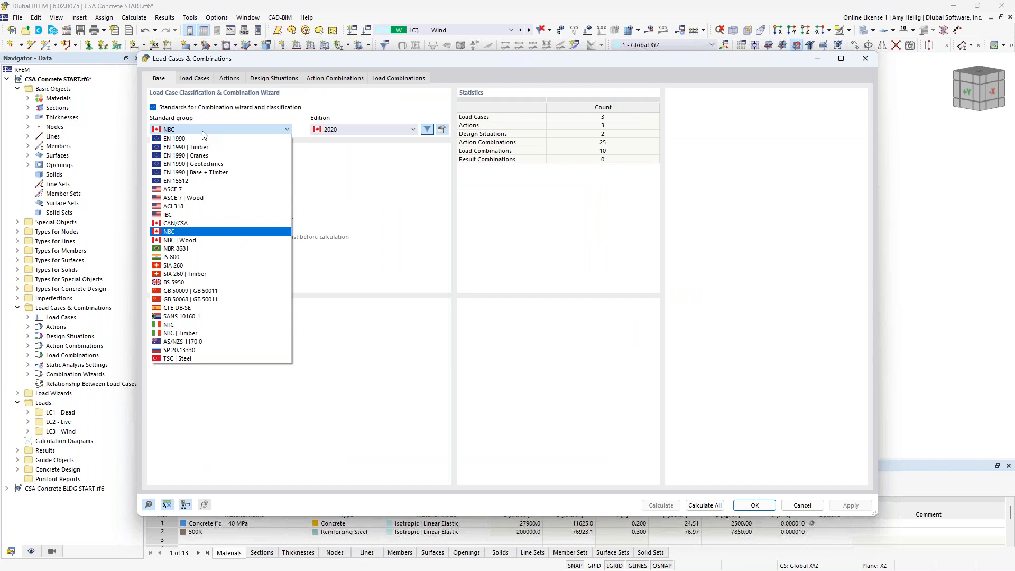
left_click(223, 232)
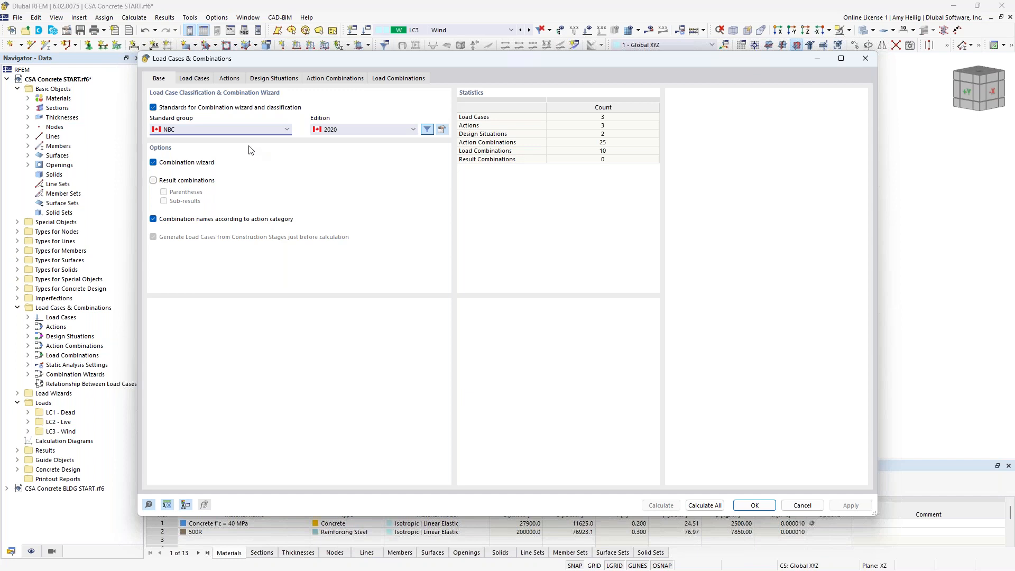
Review the Dead, Live and Wind load cases and the available action categories, keeping Wind load for LC3
left_click(194, 78)
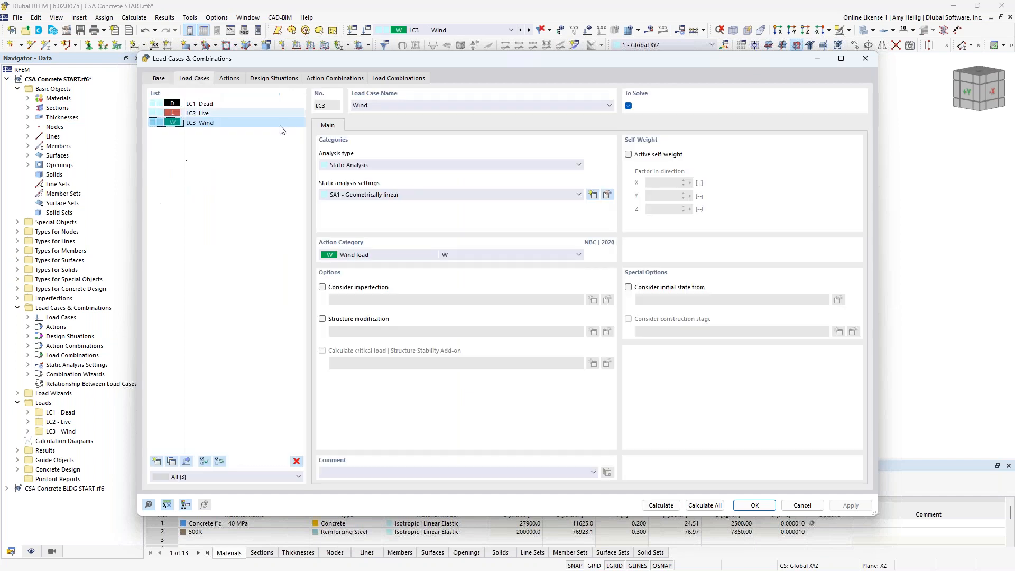
left_click(231, 105)
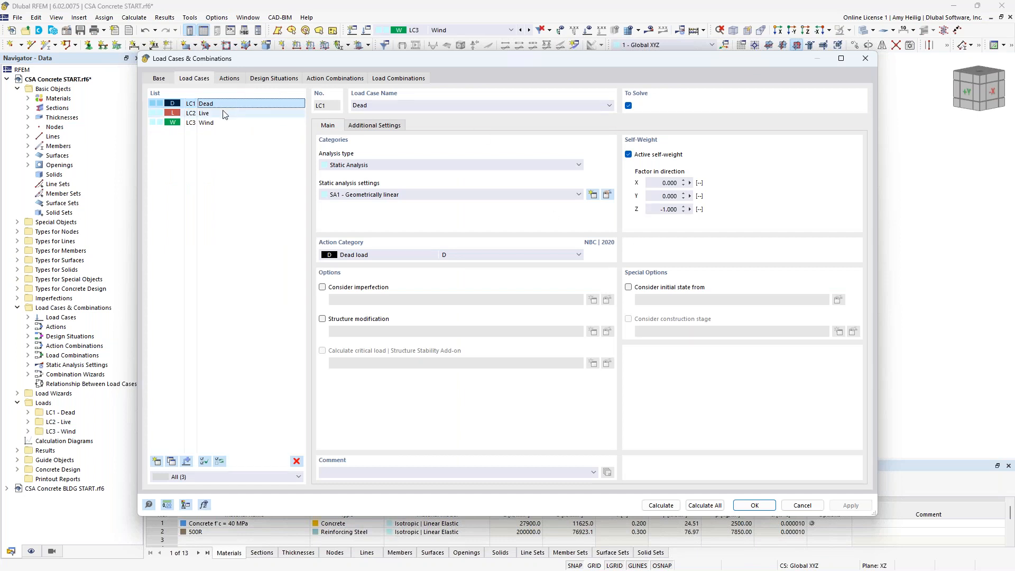
left_click(219, 114)
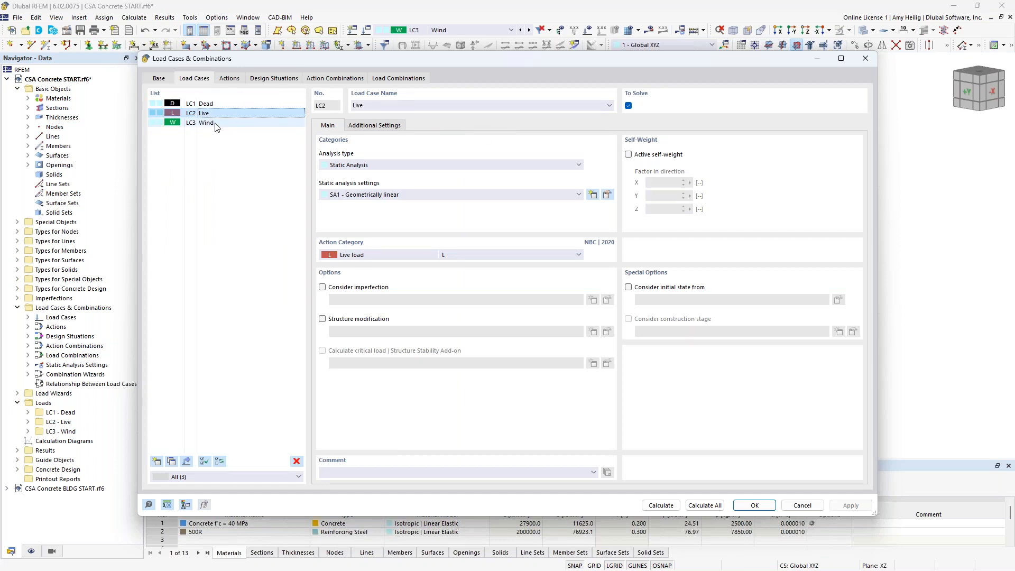
left_click(217, 125)
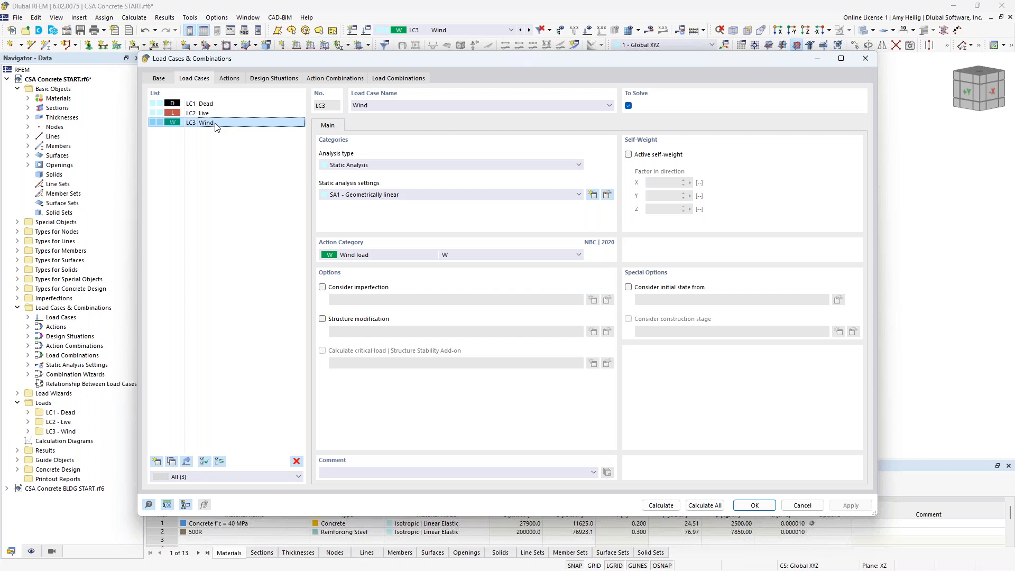
left_click(398, 257)
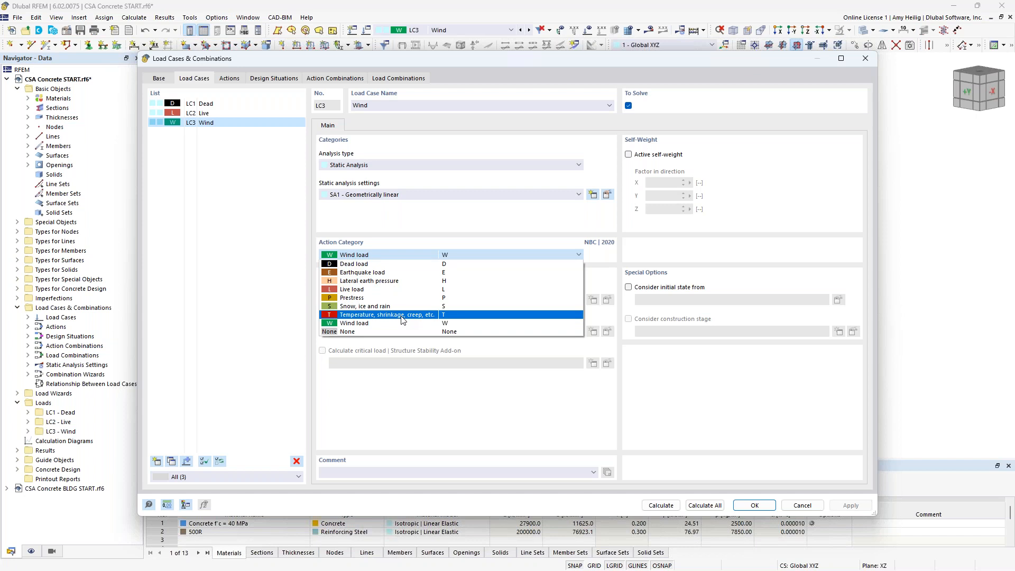
left_click(388, 322)
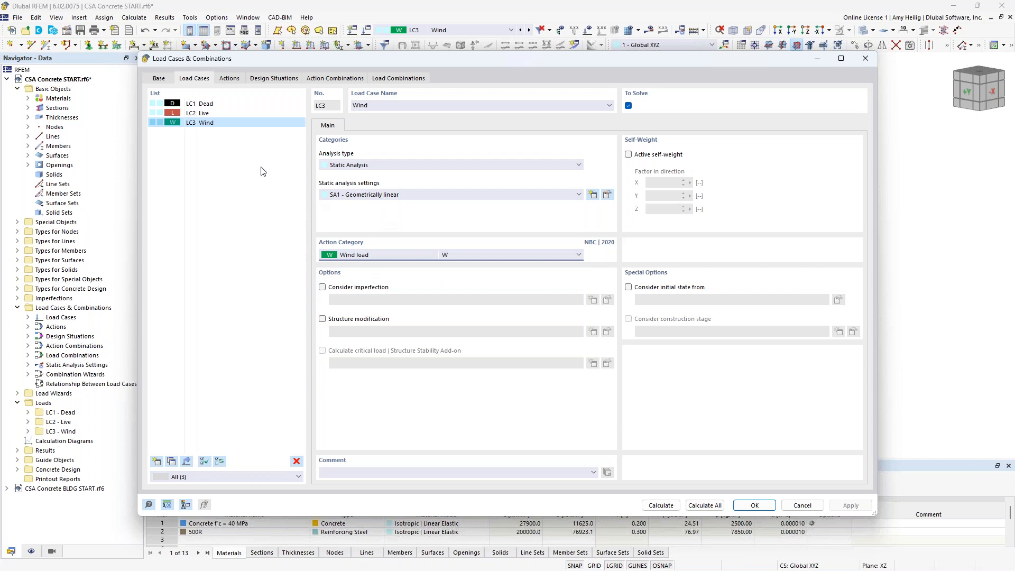
Review the ultimate and serviceability design situations, including the NBC 2020 combination rules for each
left_click(274, 79)
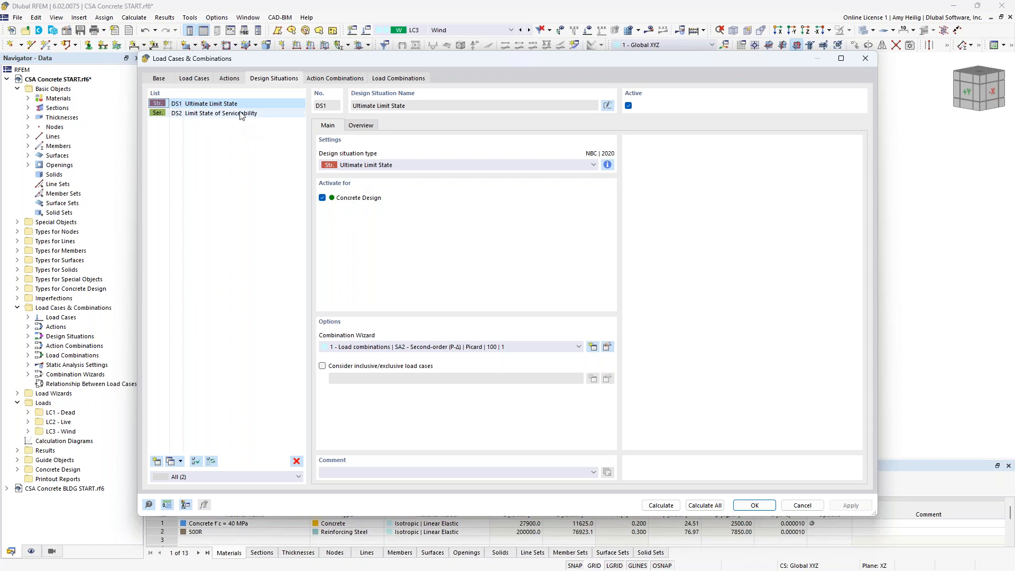
left_click(241, 113)
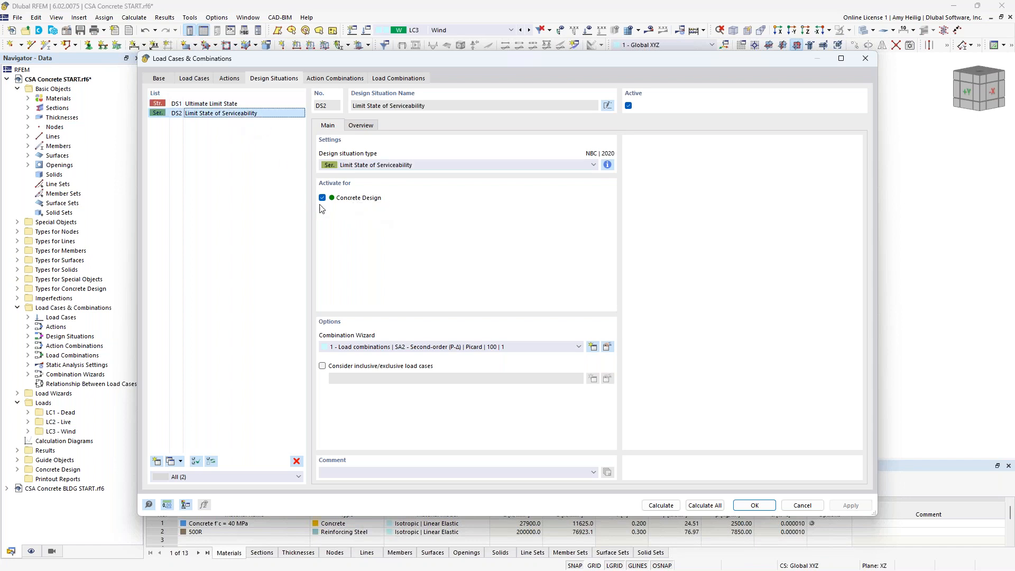
left_click(227, 103)
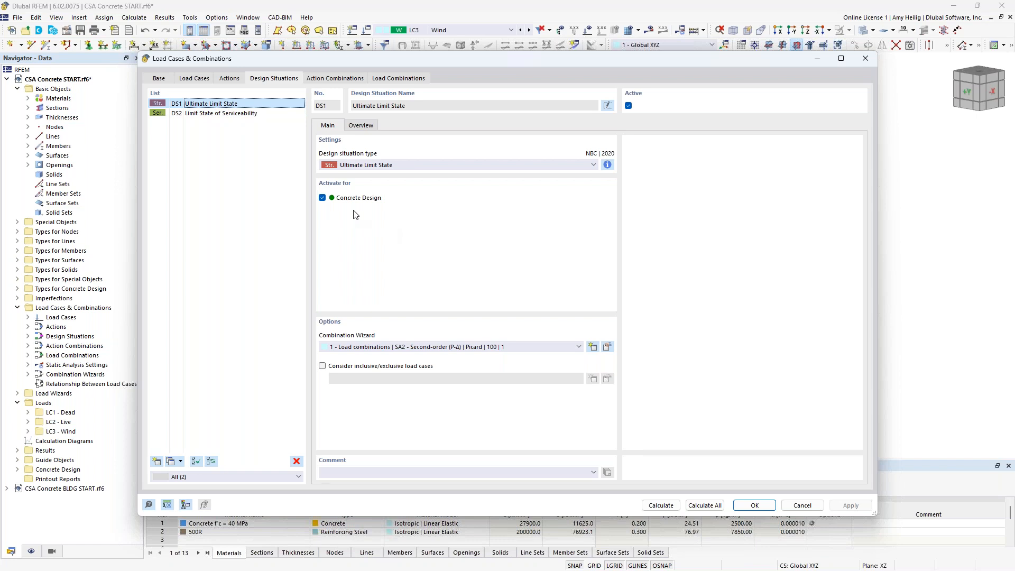
left_click(607, 165)
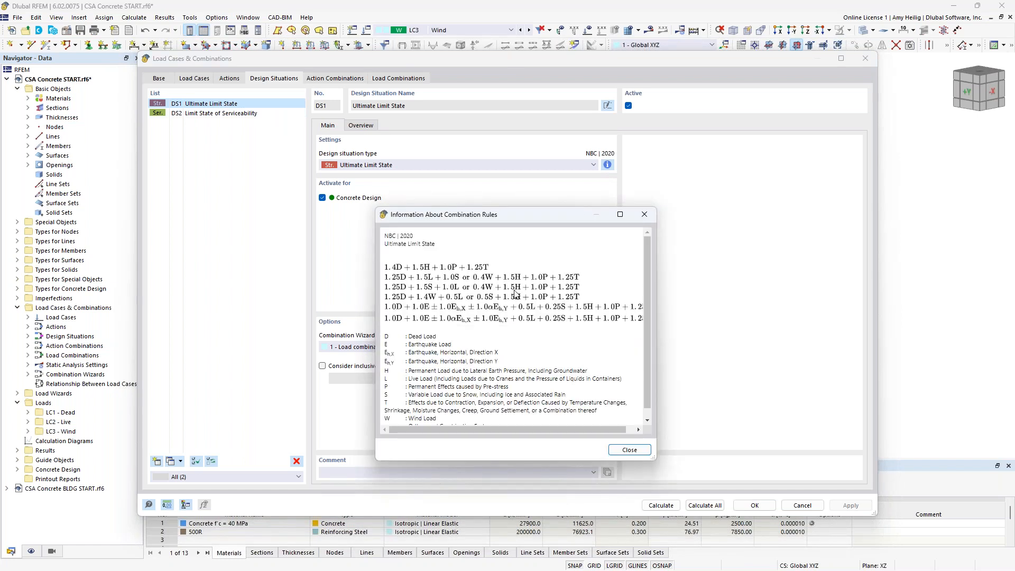
left_click(645, 214)
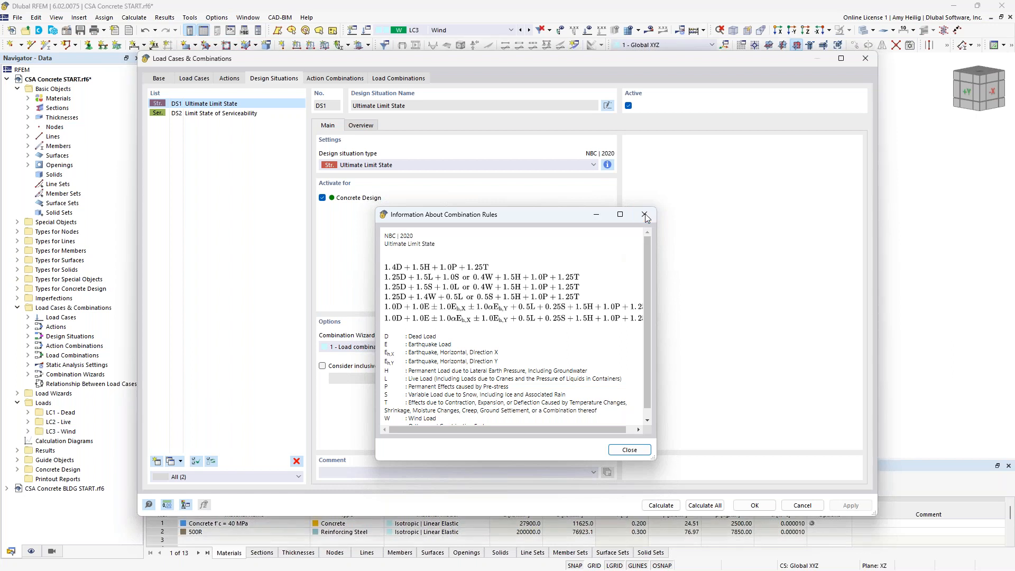
left_click(267, 115)
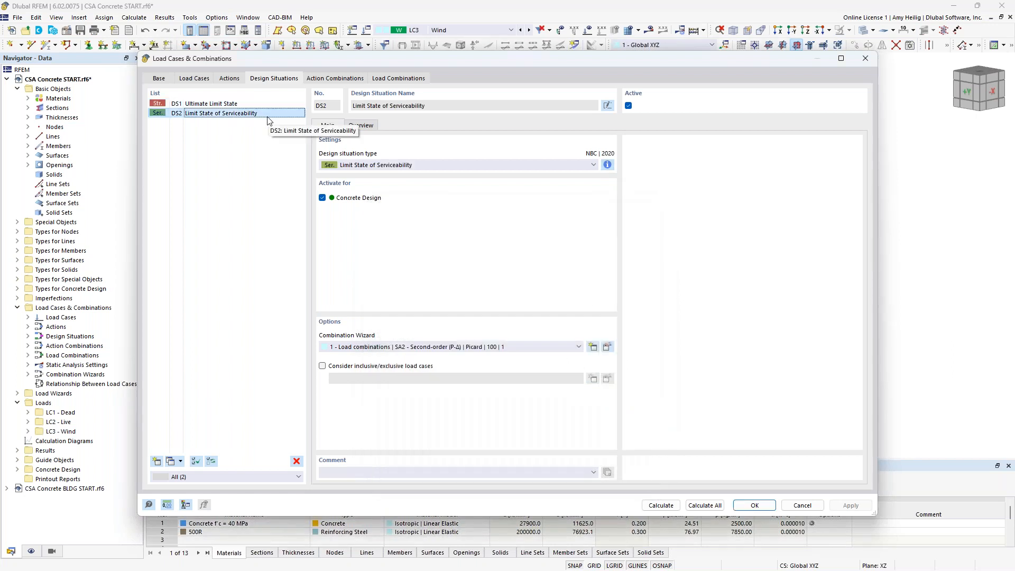
left_click(607, 164)
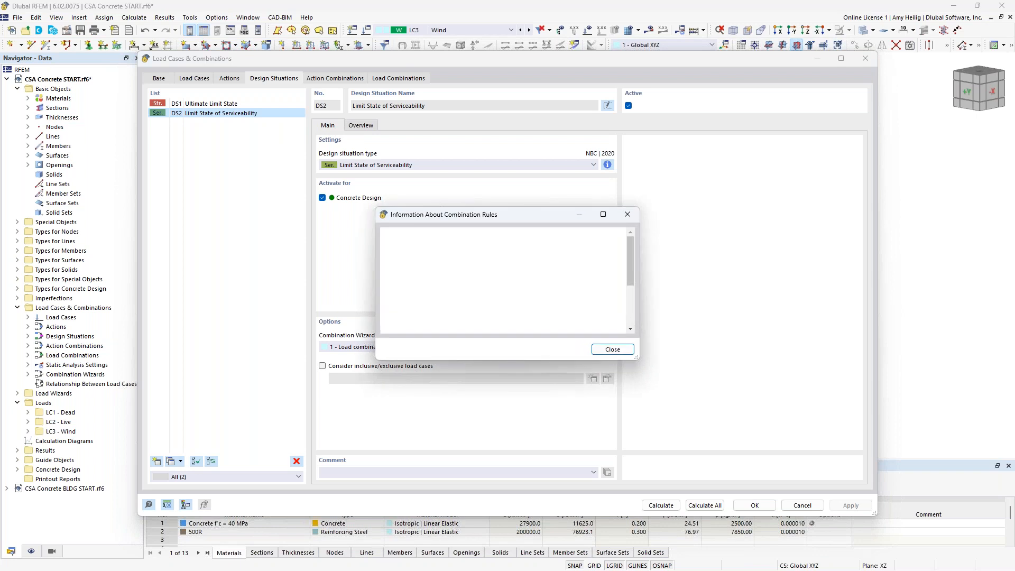
left_click(627, 216)
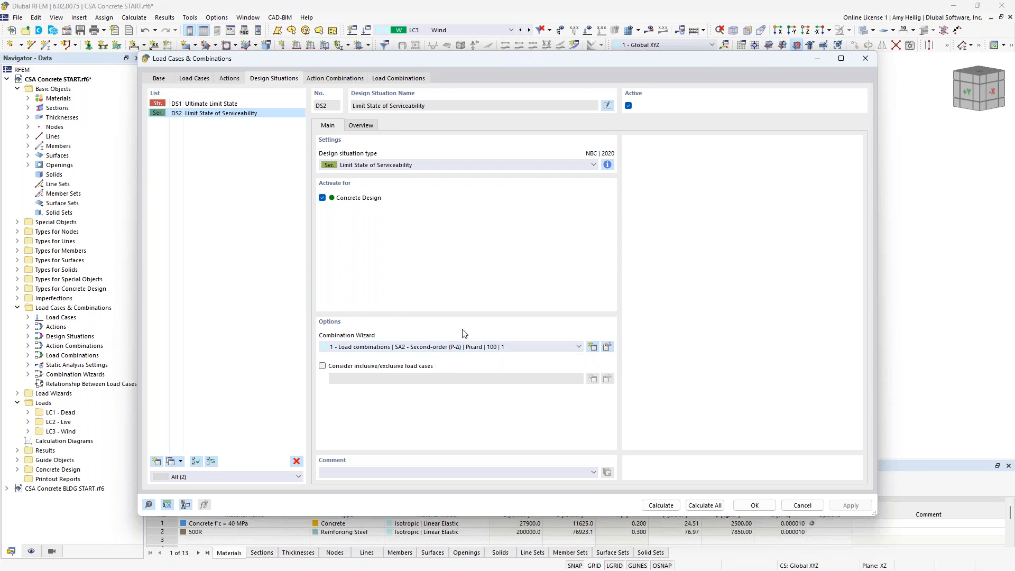
Review the generated load combinations, including the serviceability combinations D + L and D + L + 0.23W
left_click(404, 81)
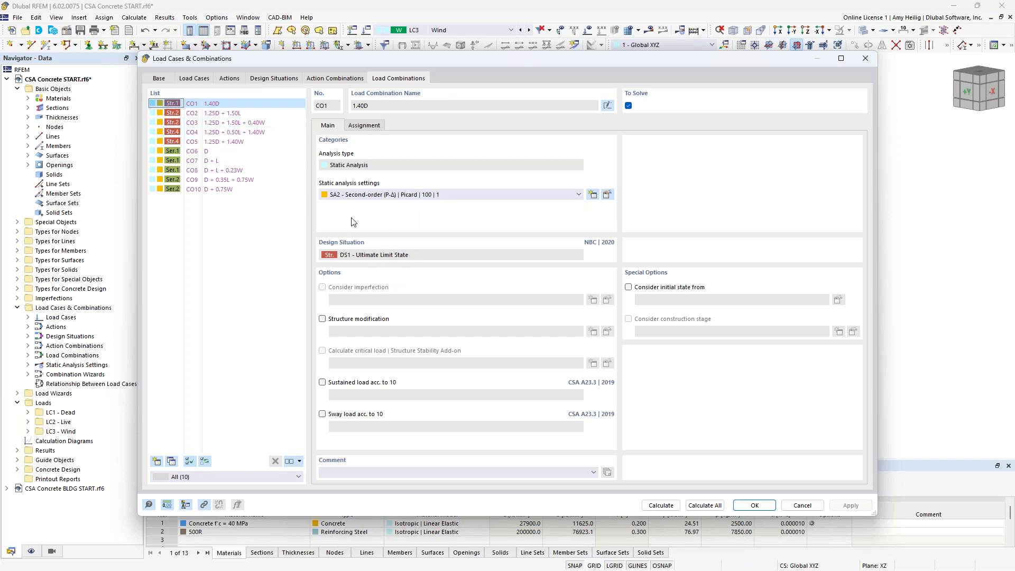
left_click(211, 151)
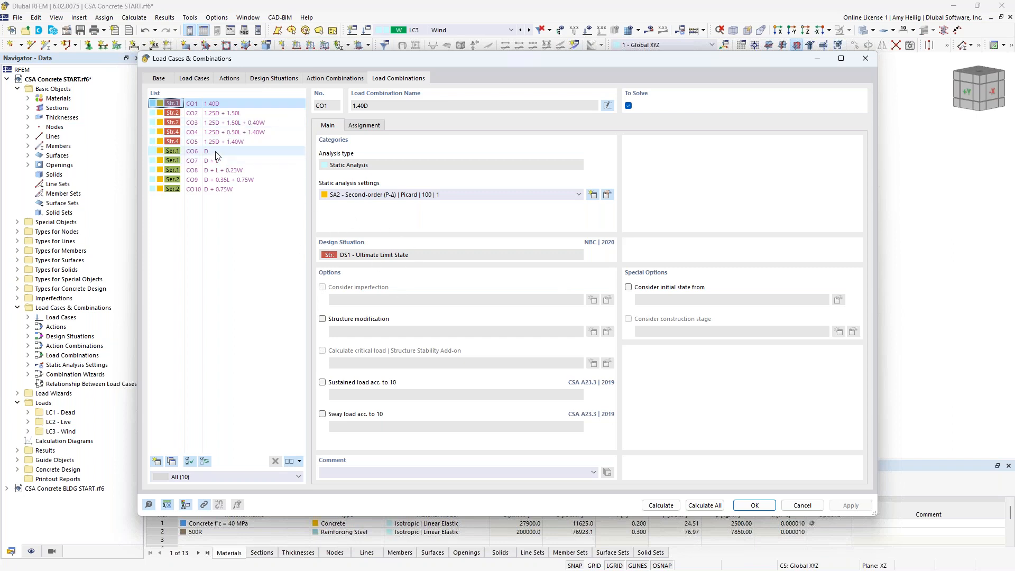
left_click(217, 160)
left_click(217, 170)
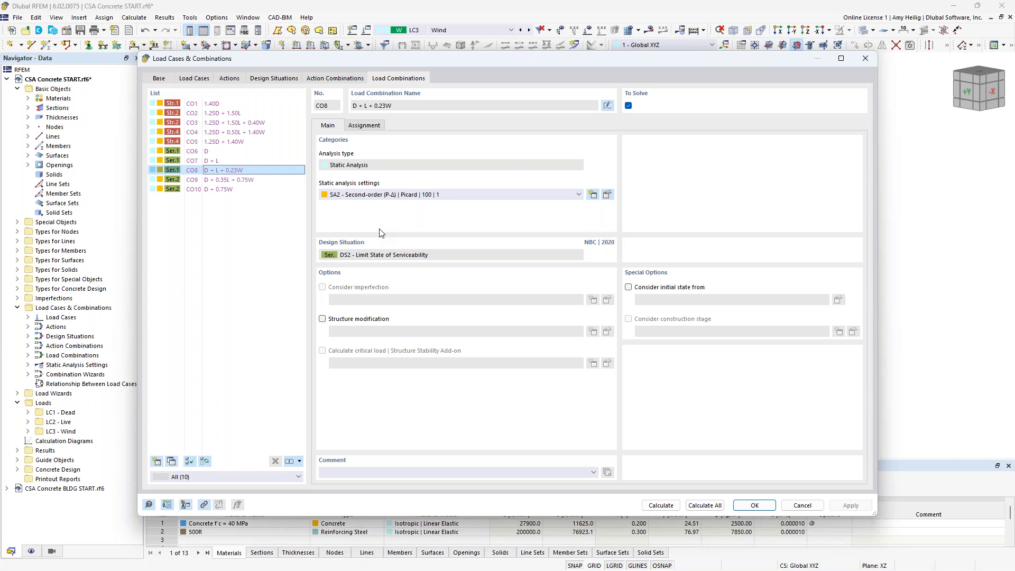
Activate structure modification for the Dead load case, and create a new modification that adjusts the stiffnesses of members and surfaces
left_click(203, 80)
left_click(216, 105)
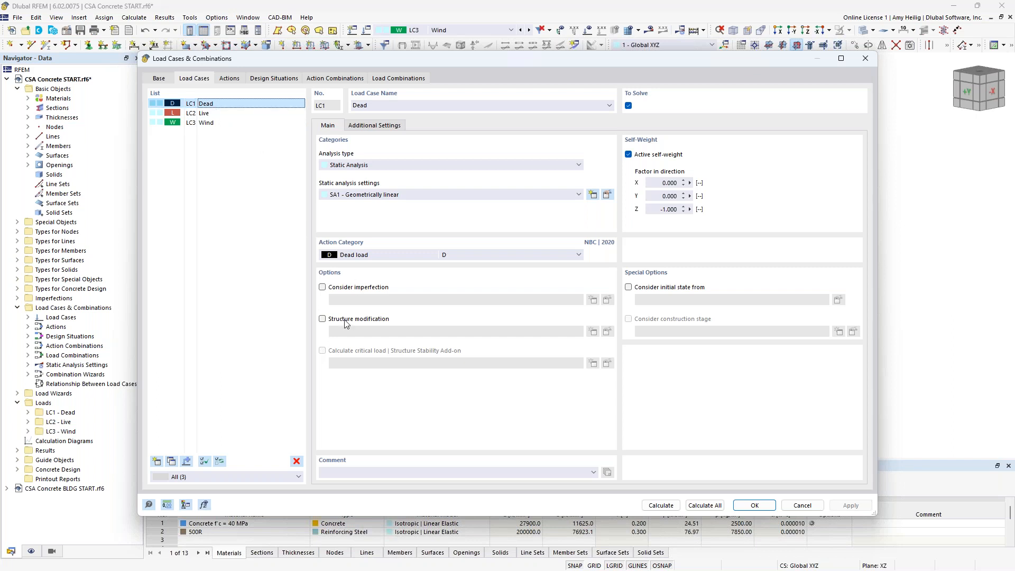
left_click(322, 319)
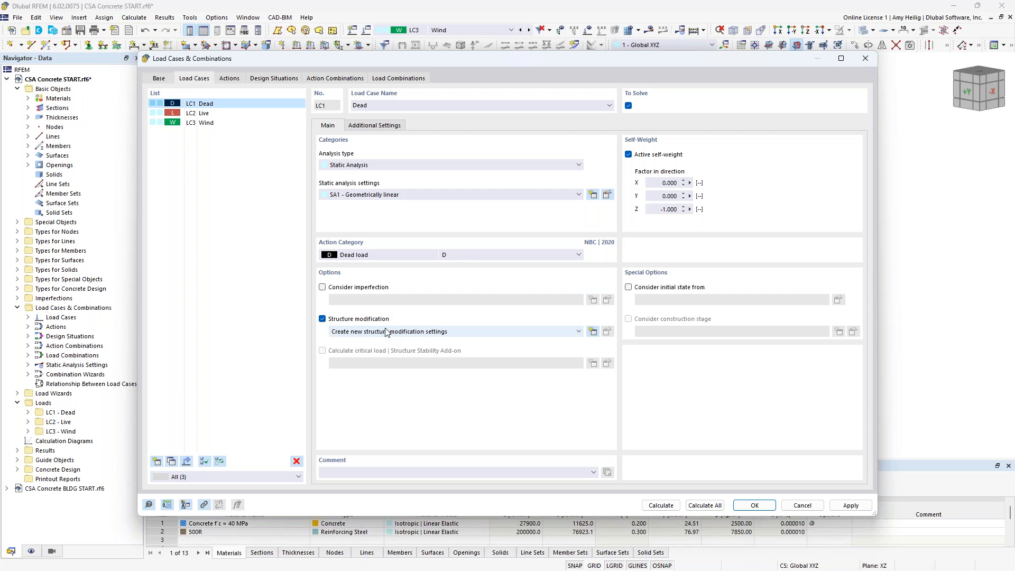
left_click(593, 333)
left_click(374, 194)
left_click(372, 194)
left_click(371, 202)
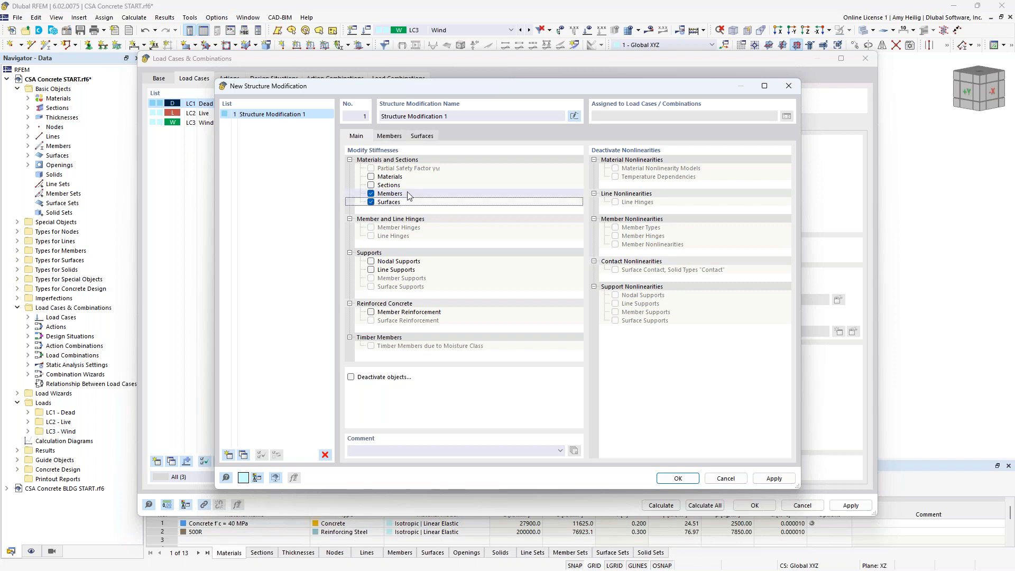
Create a member stiffness modification of type CSA A23.3-19 Table 10.14.1.2 | Concrete Structures with component type Columns
left_click(390, 136)
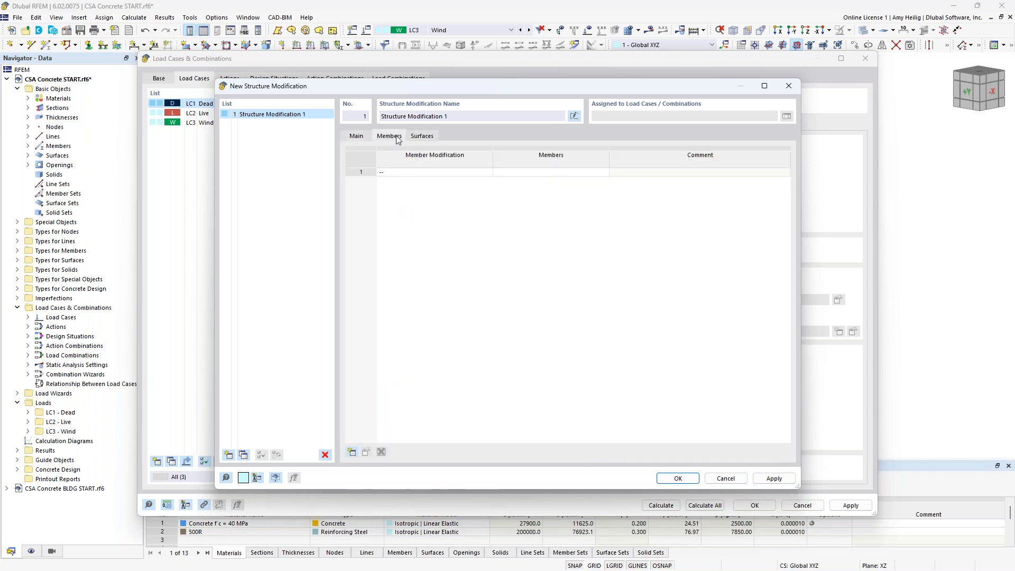
left_click(462, 173)
left_click(487, 173)
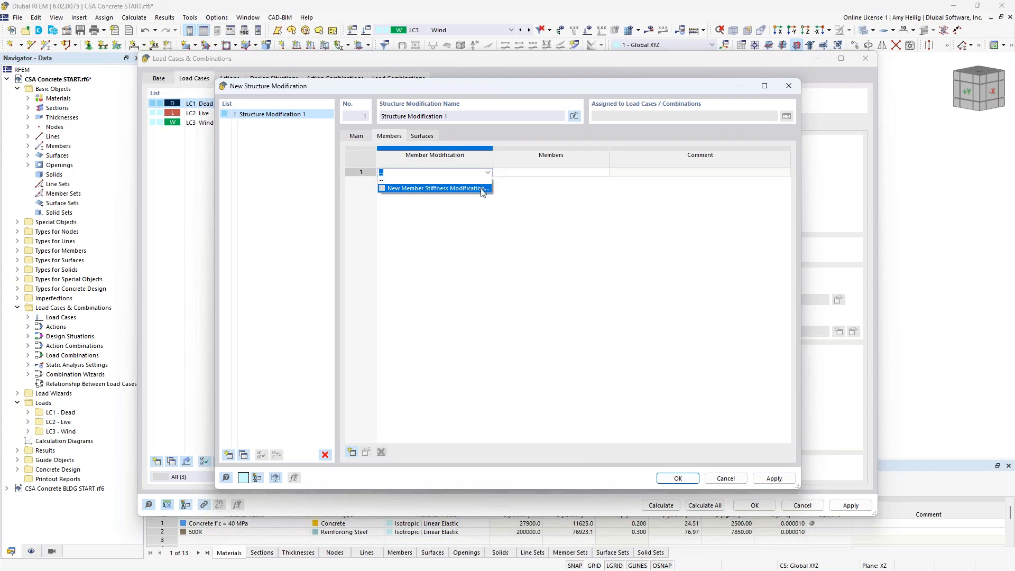
left_click(483, 189)
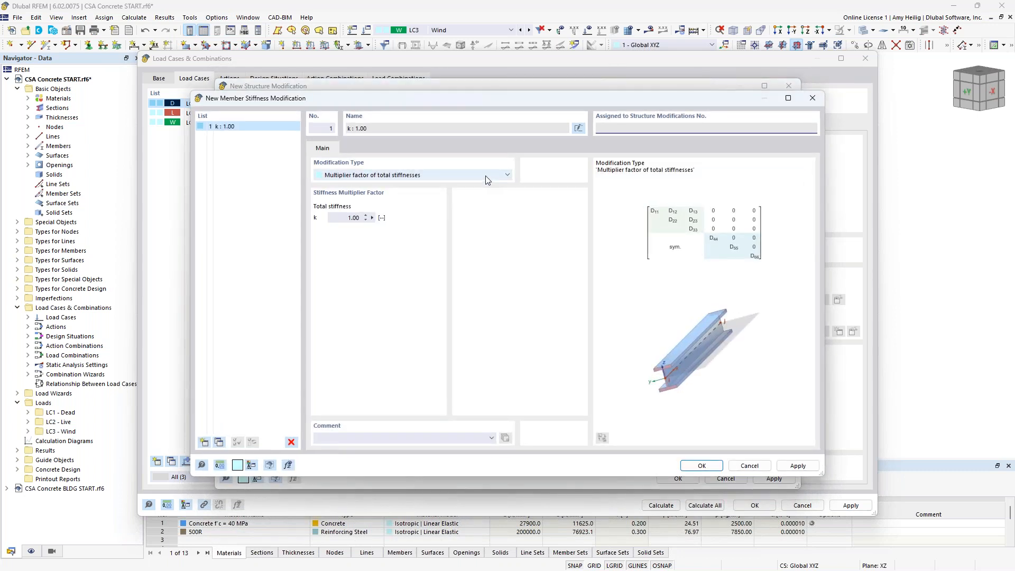
left_click(486, 176)
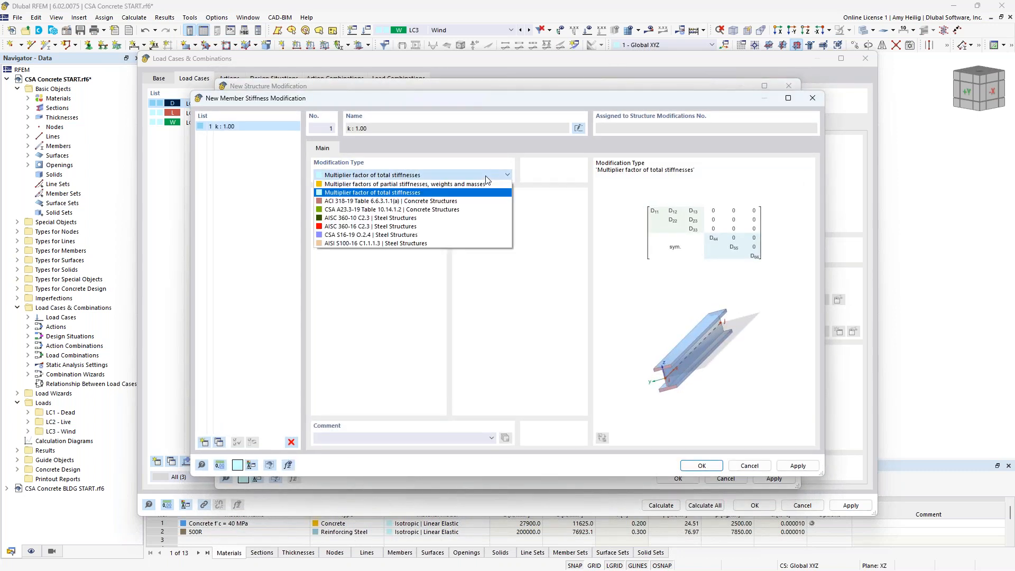
left_click(433, 211)
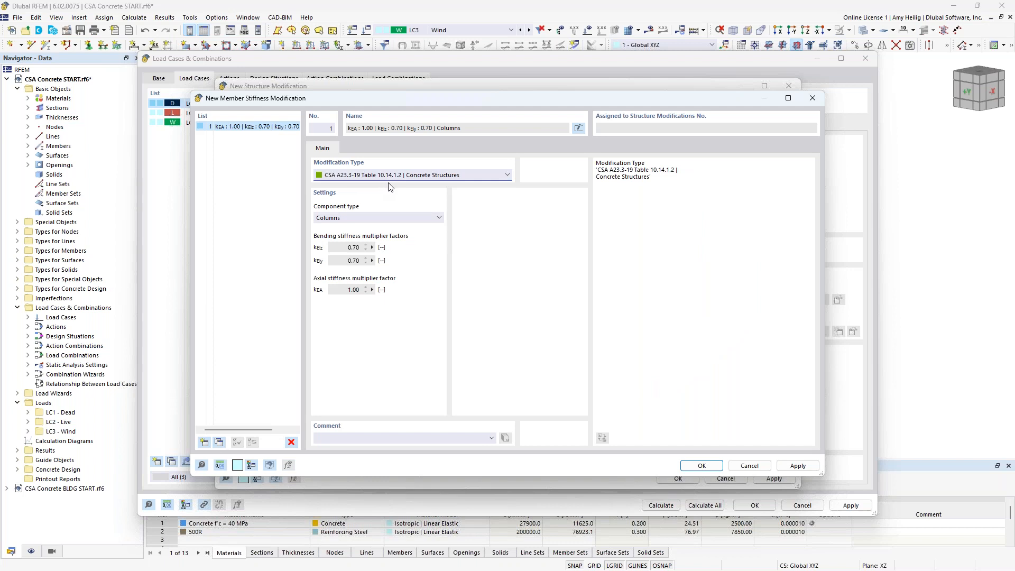
left_click(395, 217)
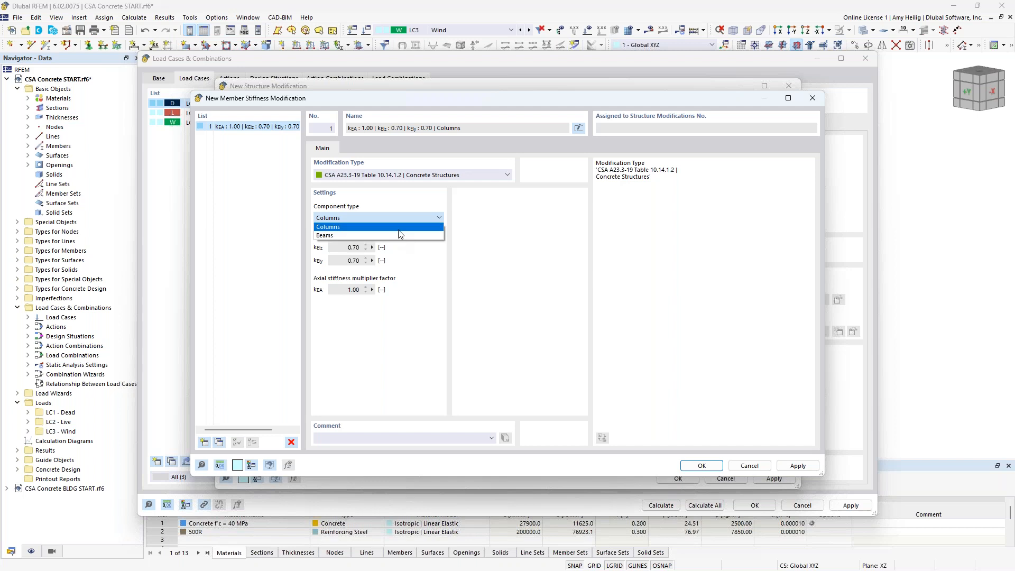
left_click(398, 230)
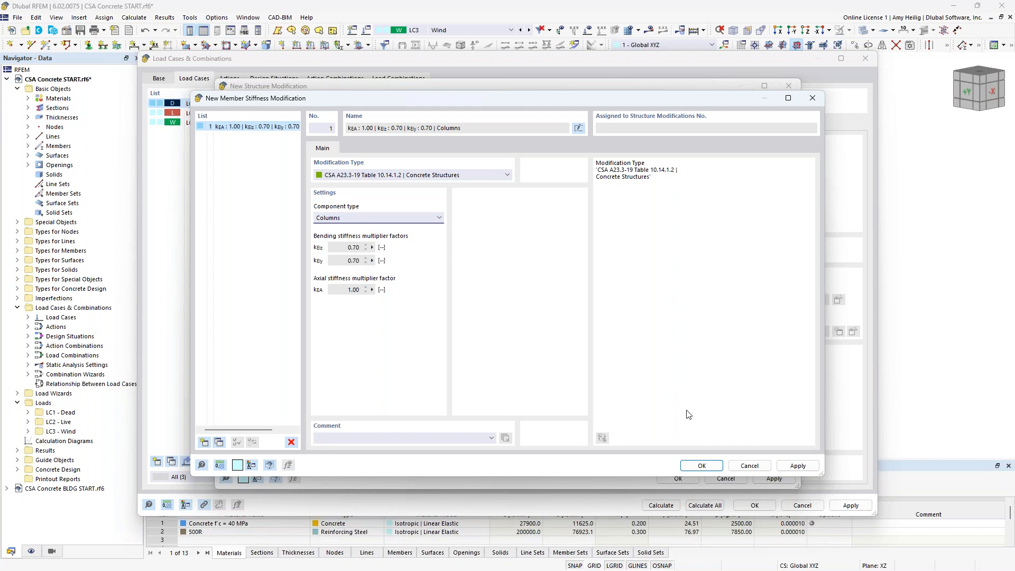
left_click(703, 466)
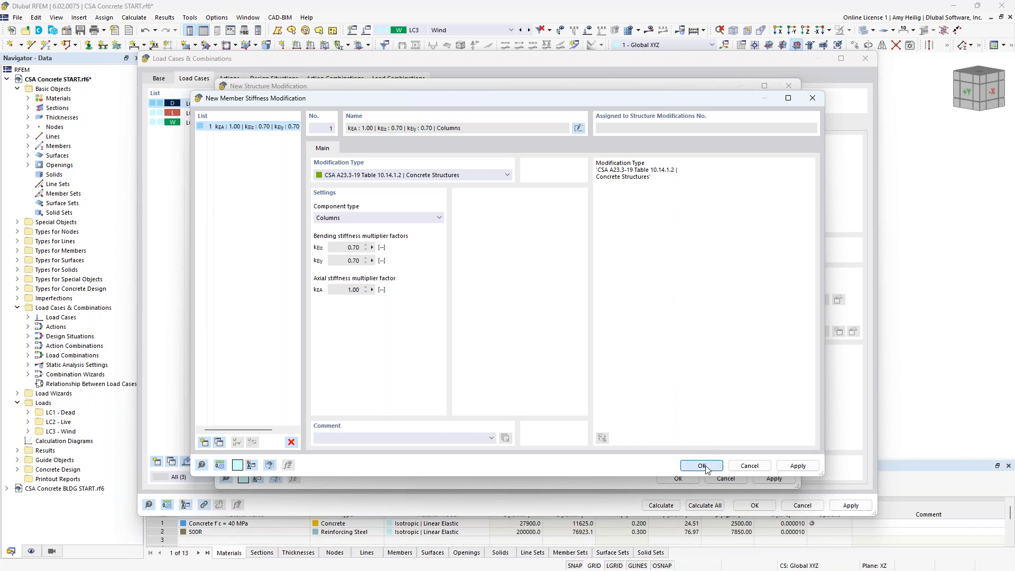
Assign the column stiffness modification to members 1-4, the four stacked segments of the interior column
left_click(551, 174)
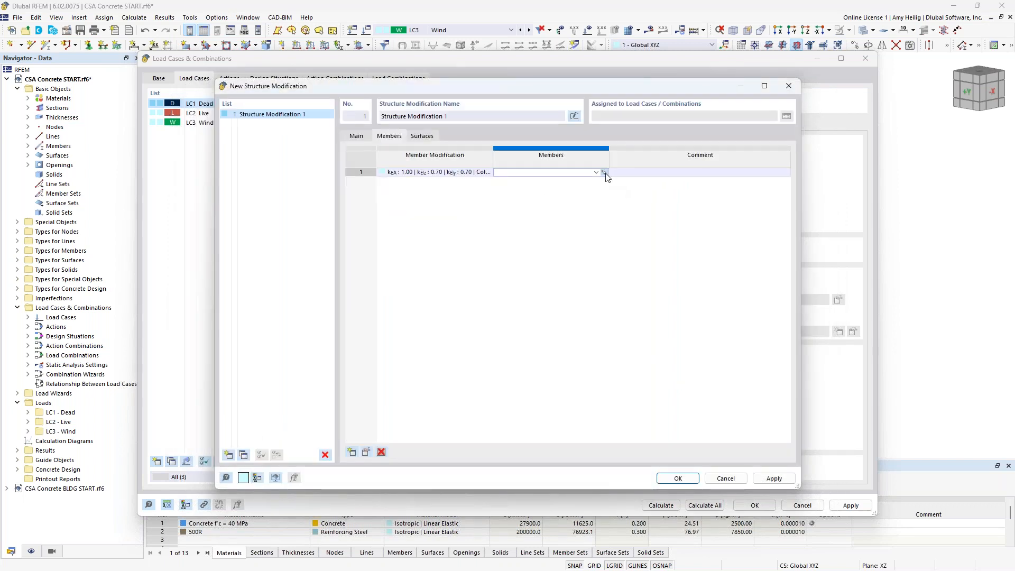
left_click(604, 173)
scroll(680, 285, "down", 2)
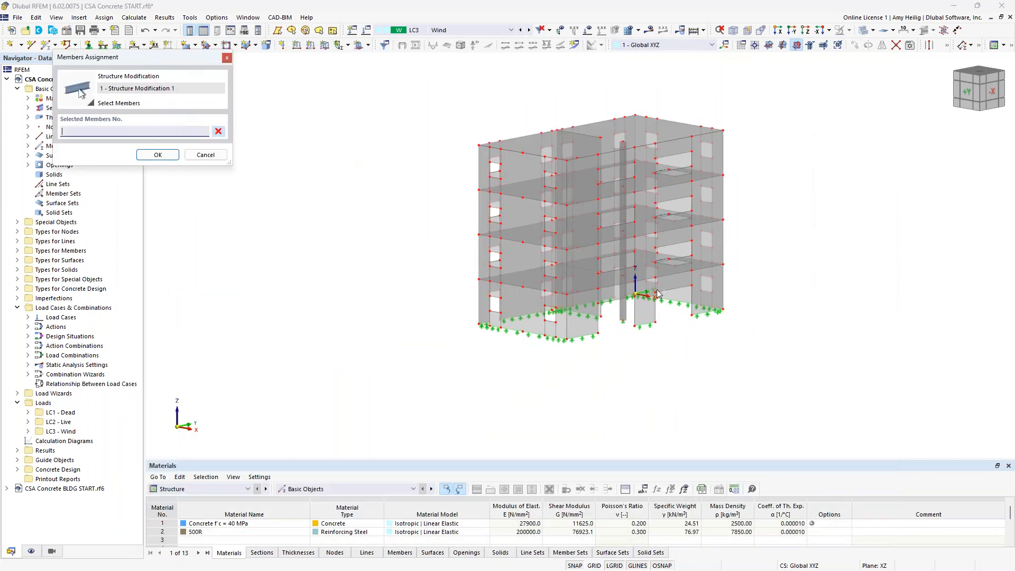
left_click(622, 298)
left_click(622, 249)
left_click(623, 207)
left_click(623, 163)
scroll(702, 248, "up", 2)
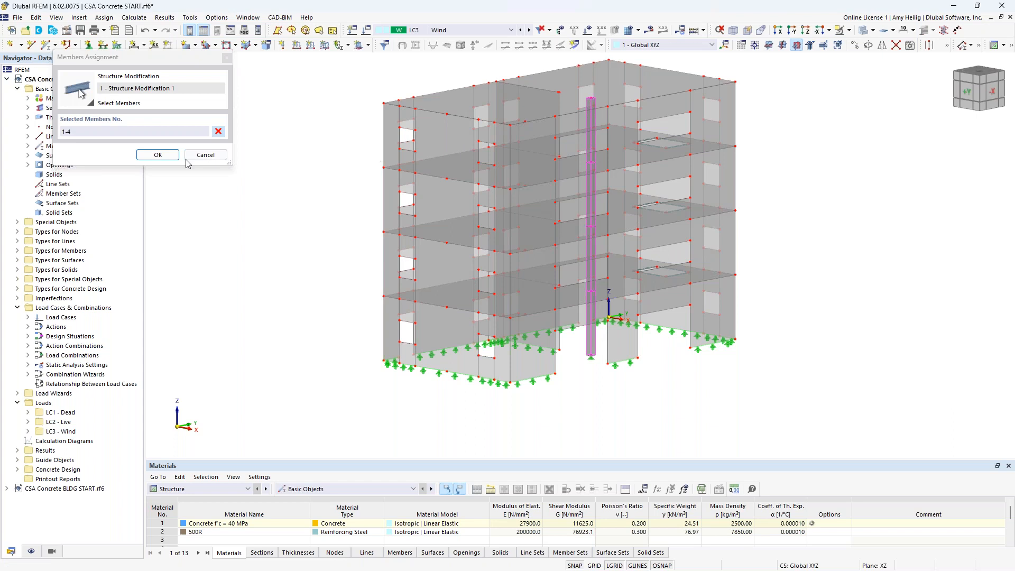
left_click(158, 154)
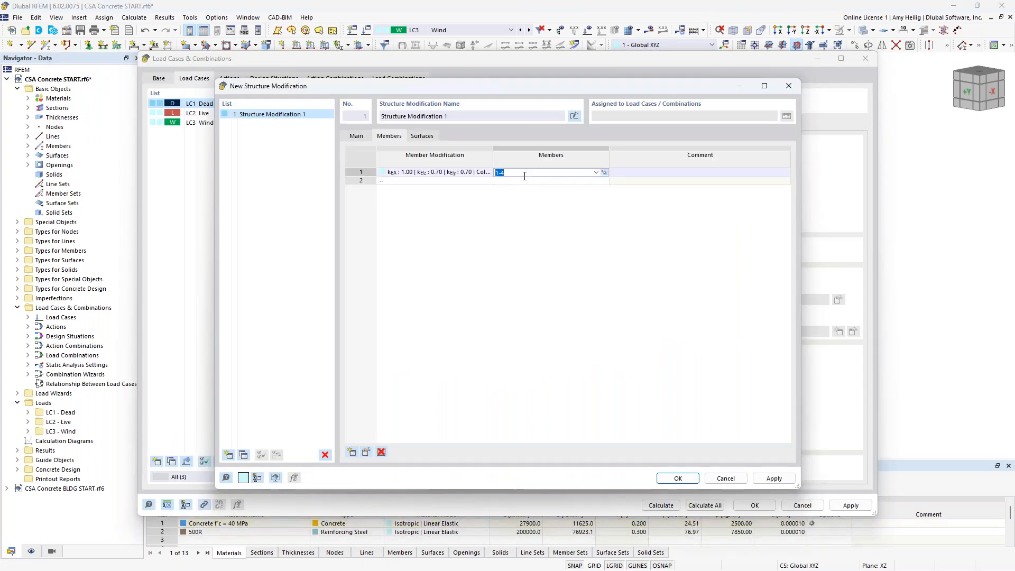
Create a surface stiffness modification of type CSA A23.3-19 Table 10.14.1.2 | Concrete Structures with component type Walls uncracked
left_click(423, 136)
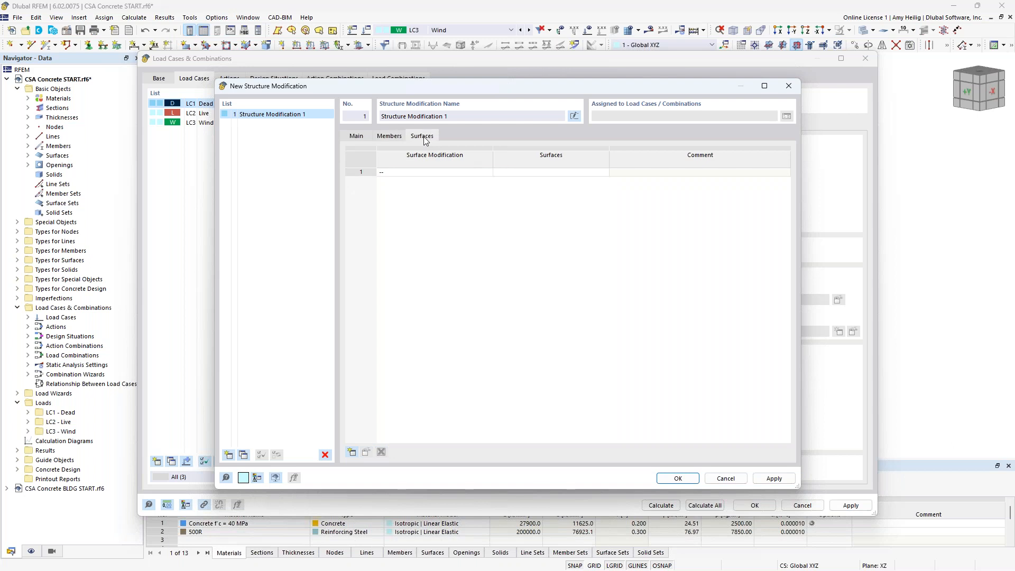
left_click(459, 173)
left_click(487, 172)
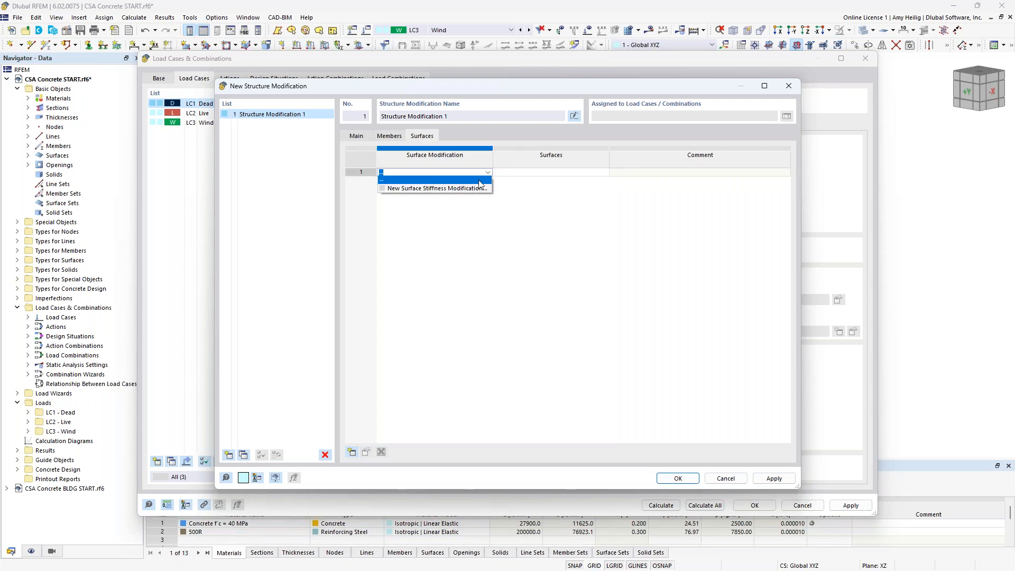
left_click(476, 189)
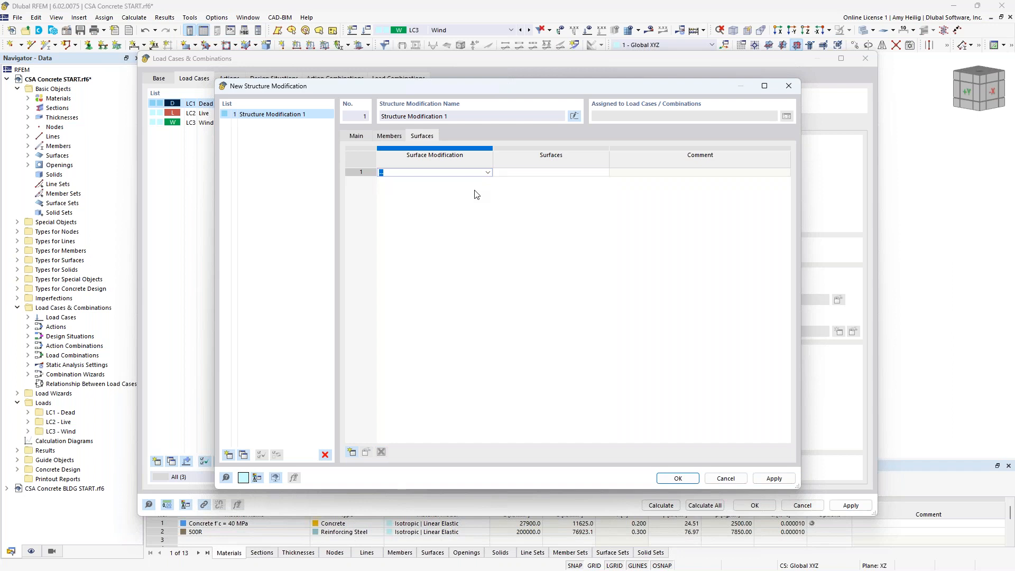
left_click(470, 194)
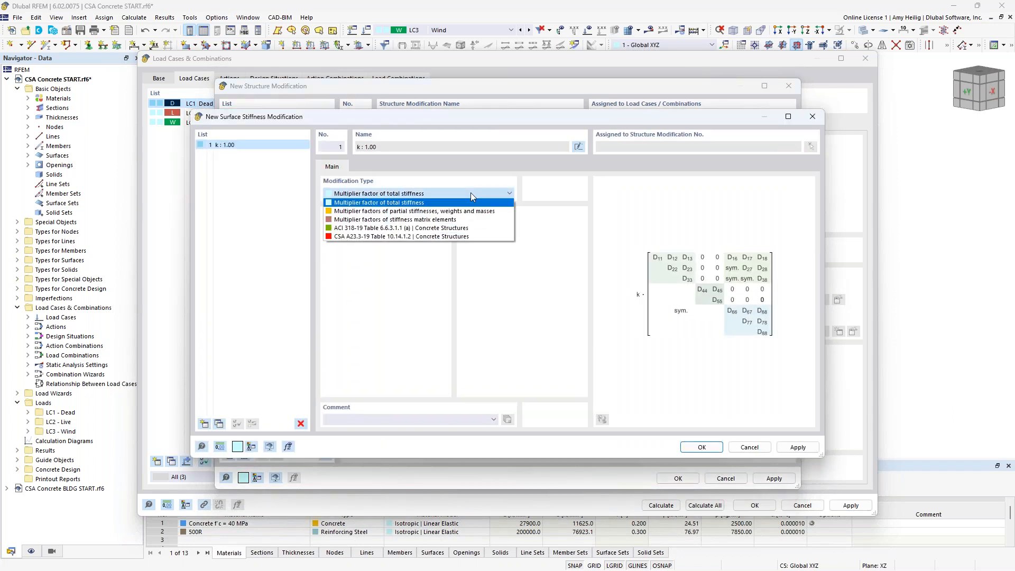
left_click(465, 236)
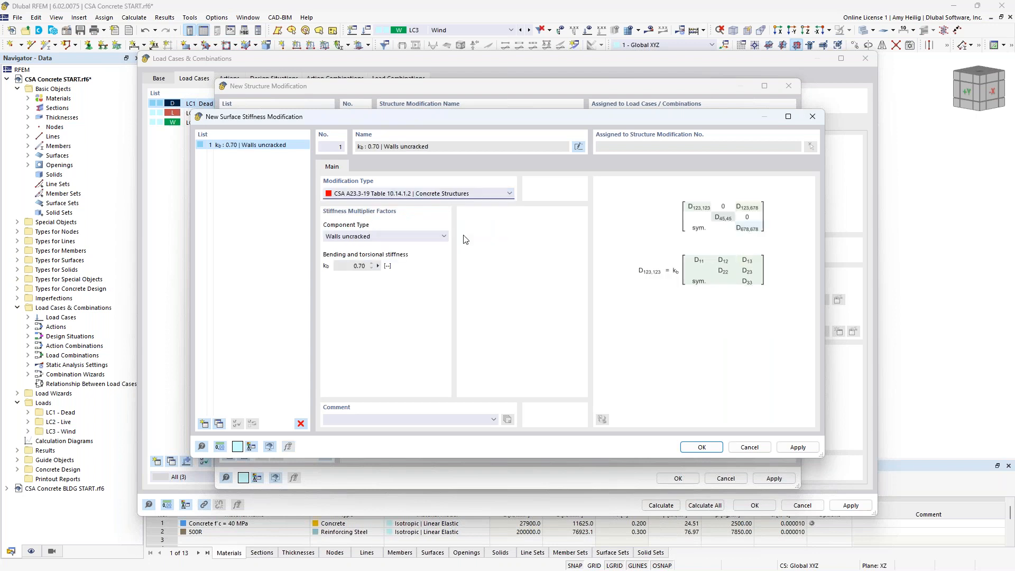
left_click(443, 237)
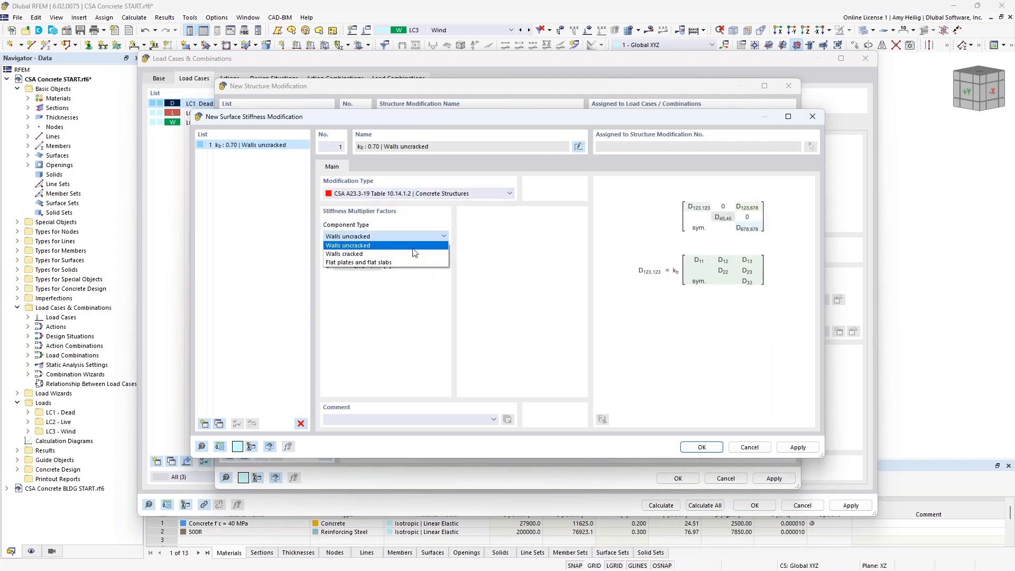
left_click(396, 245)
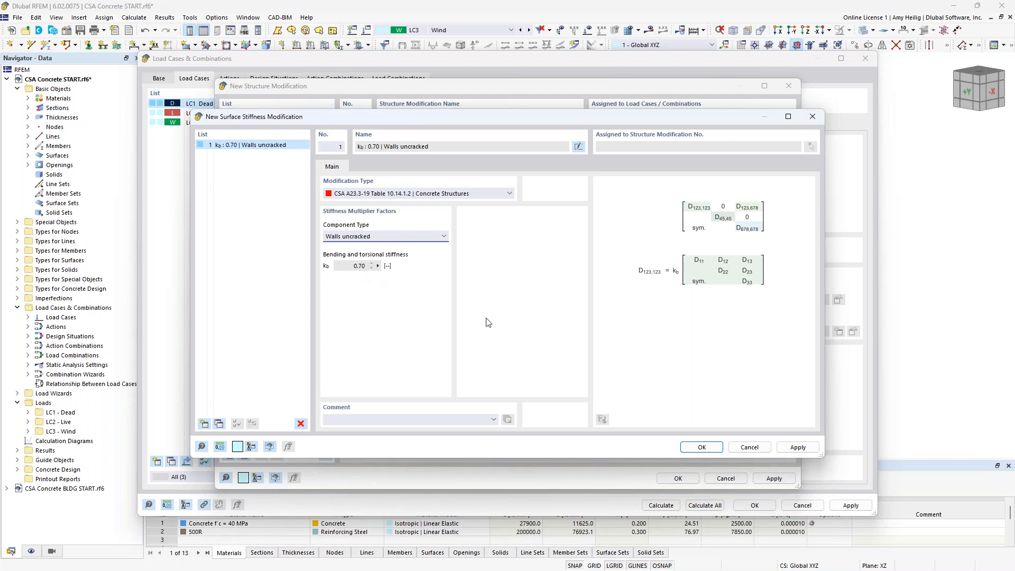
left_click(702, 446)
Begin the graphical surface assignment for the uncracked-wall modification and limit the generated visibilities to surfaces, without members
left_click(575, 172)
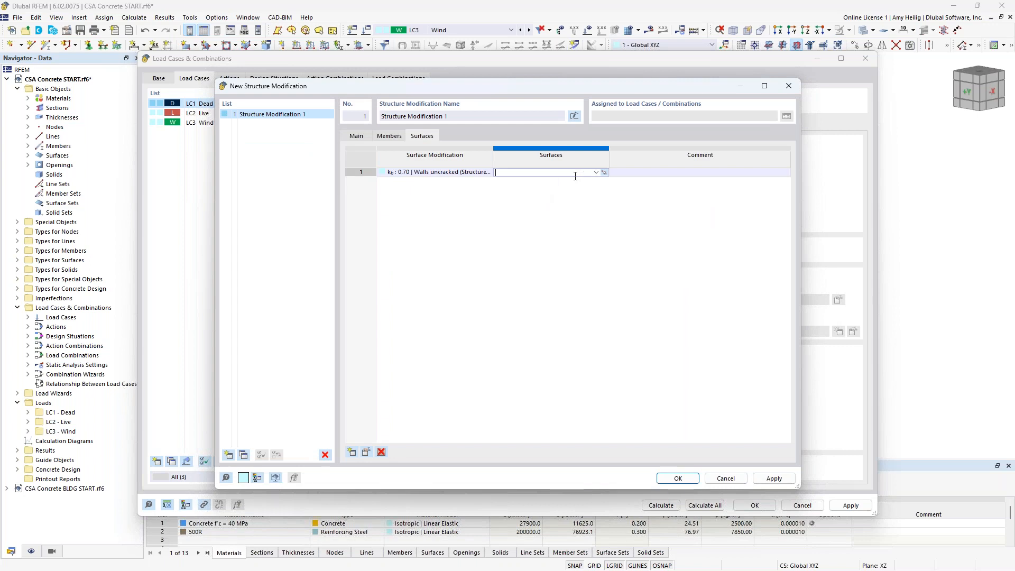
left_click(604, 173)
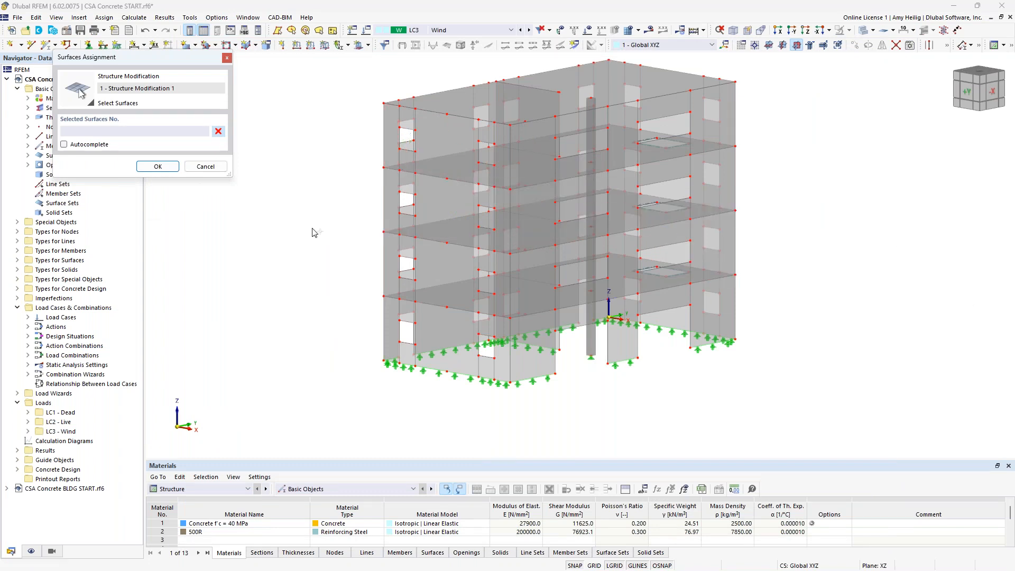
left_click_drag(140, 59, 232, 89)
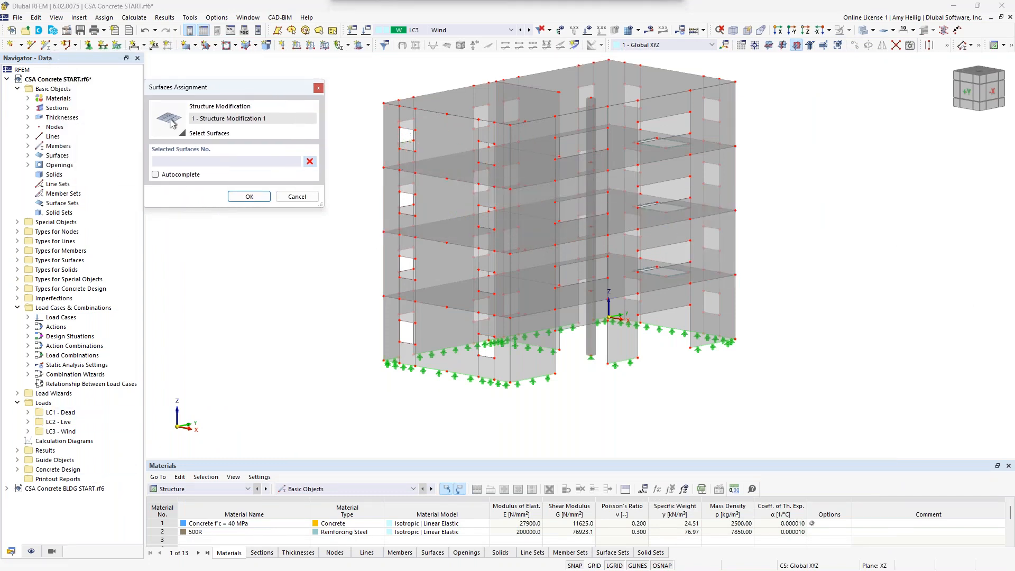
left_click(51, 551)
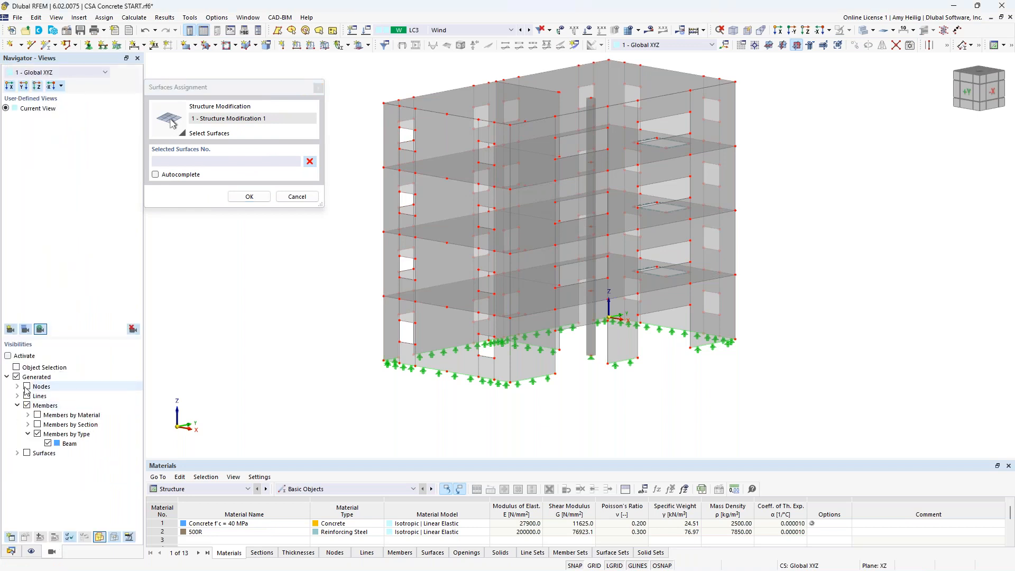
left_click(18, 406)
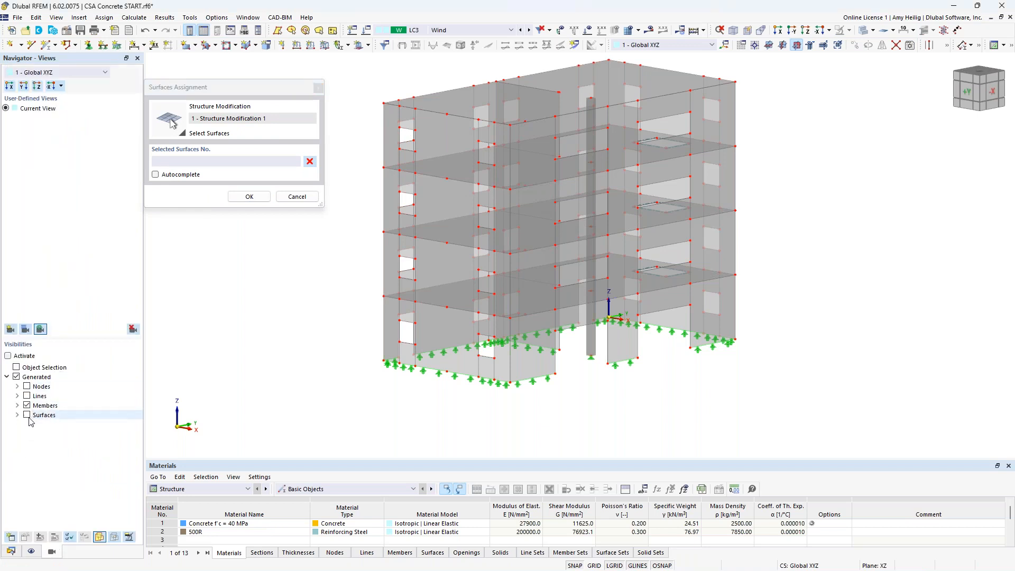
left_click(29, 417)
left_click(27, 415)
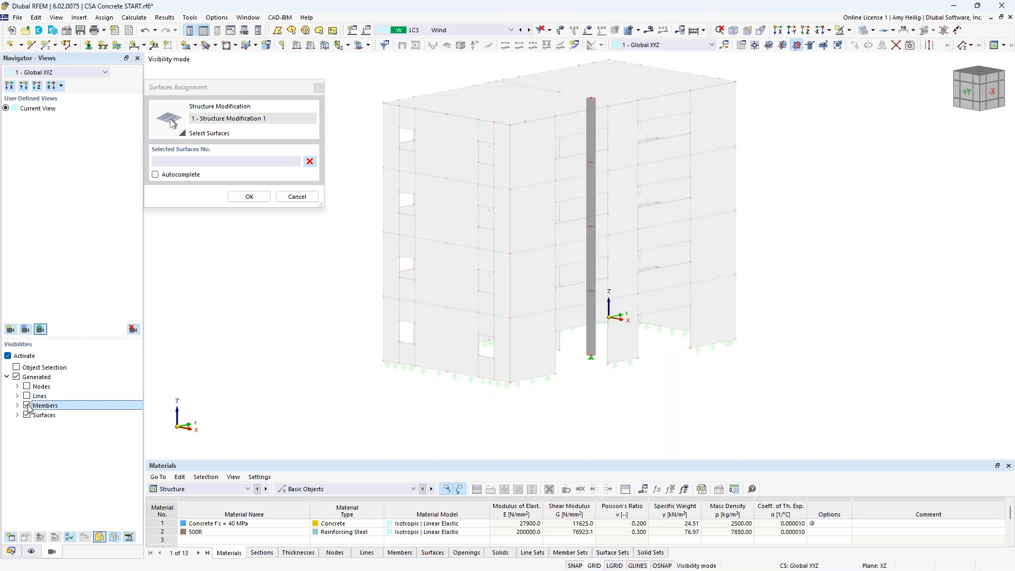
Isolate the 150 mm thick surfaces and assign all of them, surfaces 1-78, 82-85 and 87-140, to the uncracked-wall modification
left_click(18, 415)
left_click(28, 444)
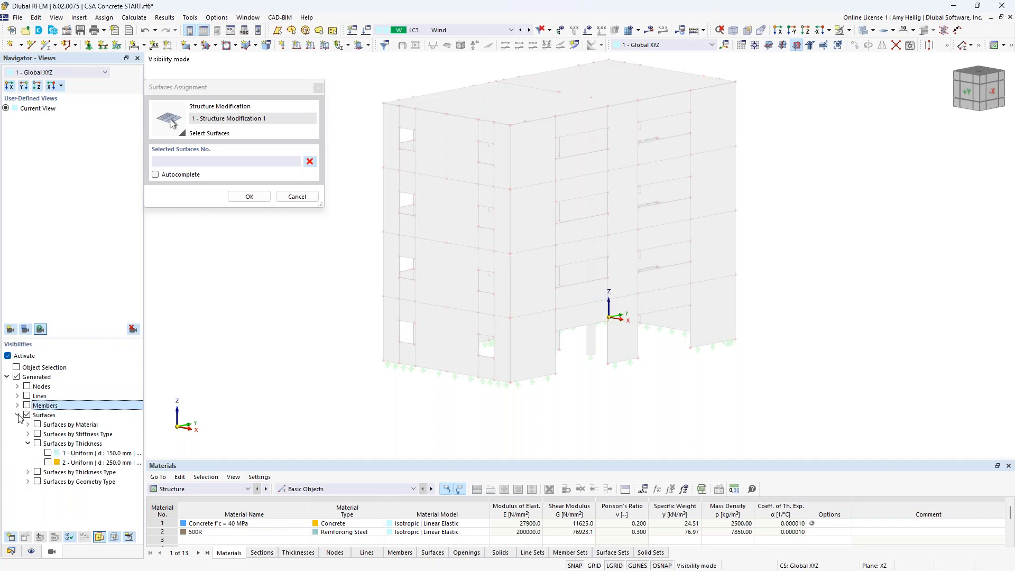
left_click(49, 454)
left_click(49, 453)
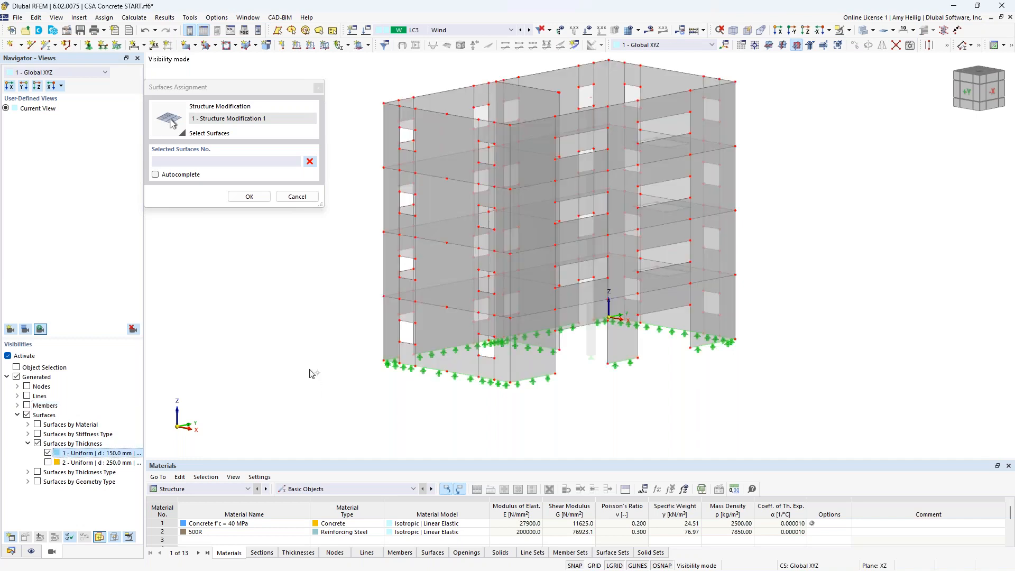
left_click_drag(804, 418, 409, 138)
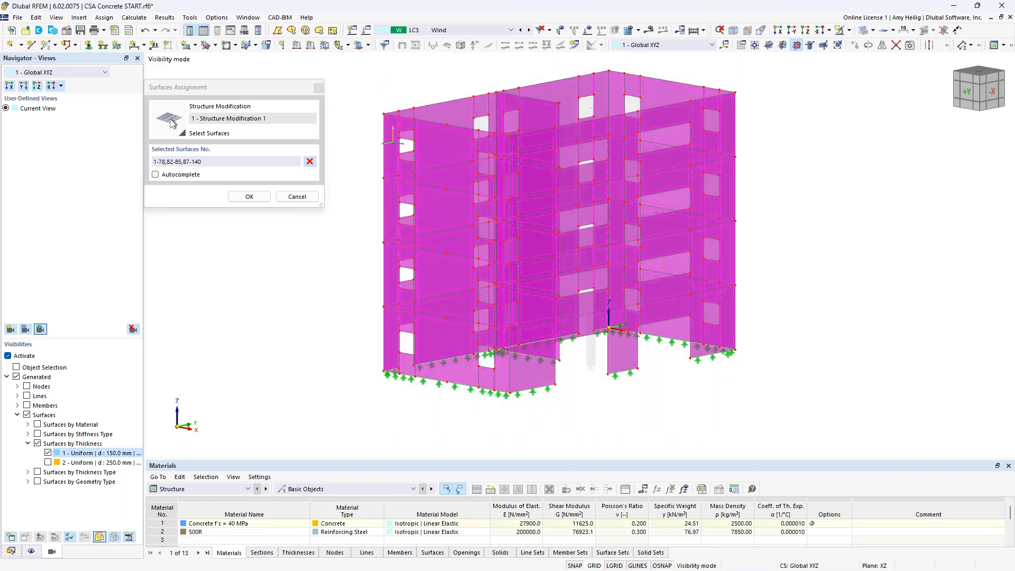
left_click(249, 197)
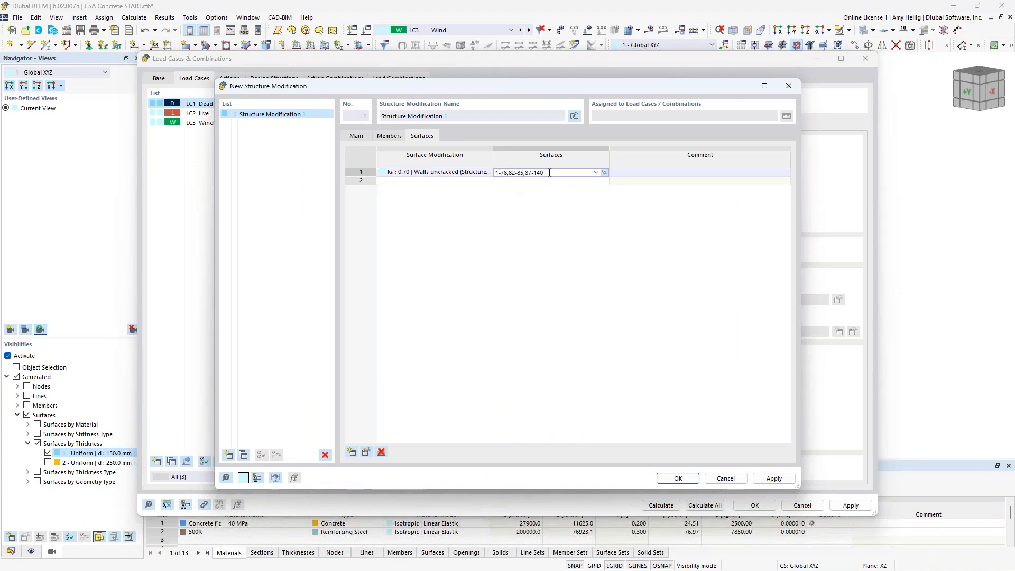
Add a second surface stiffness modification per CSA A23.3-19 Table 10.14.1.2 with component type Flat plates and flat slabs
left_click(467, 181)
left_click(487, 180)
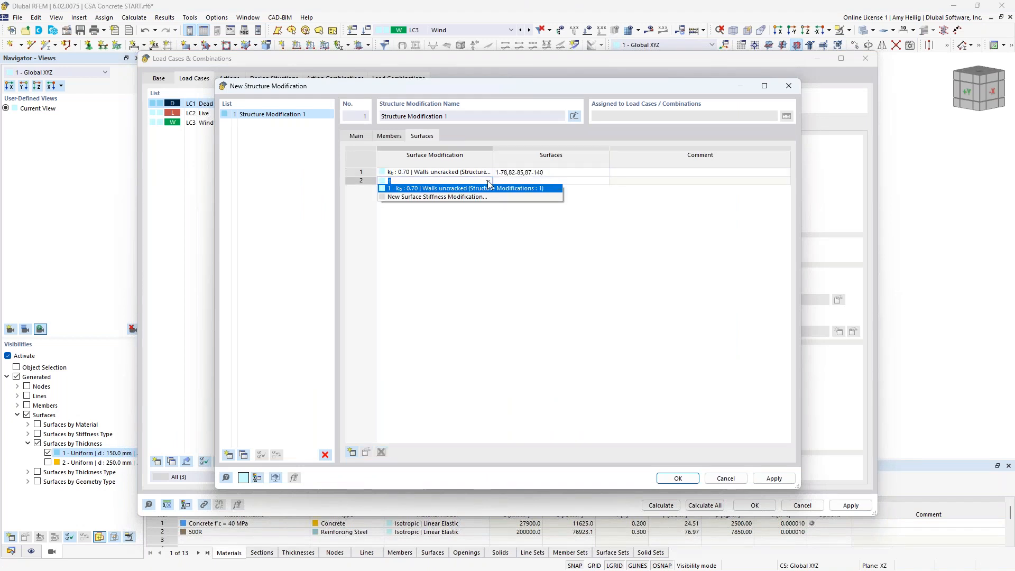
left_click(481, 196)
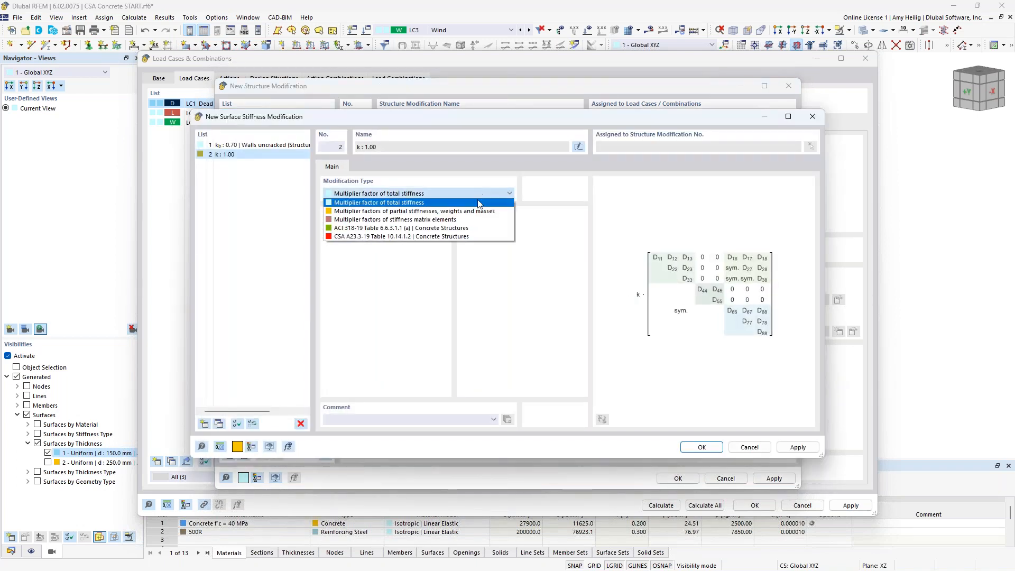
left_click(433, 236)
left_click(418, 237)
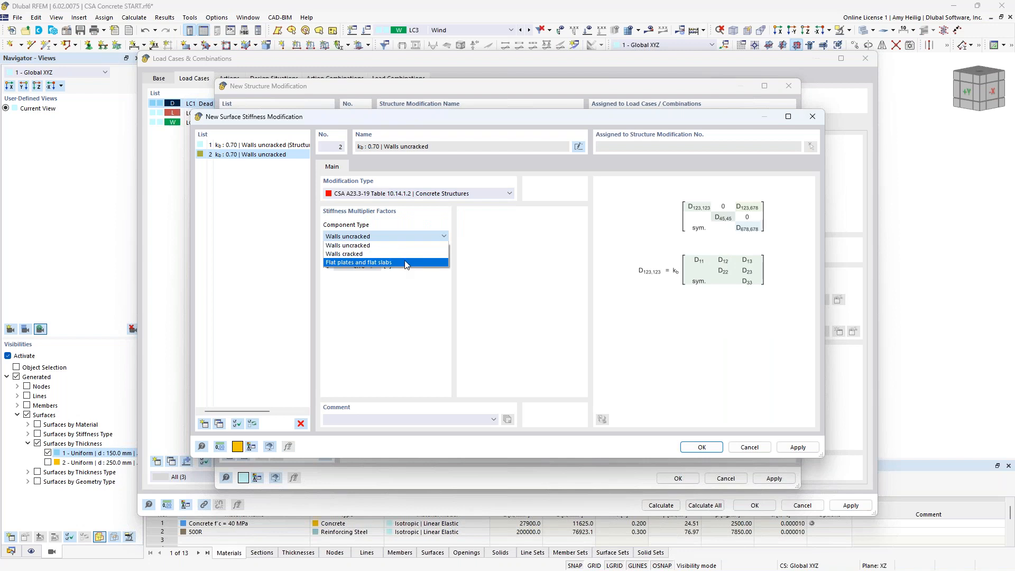
left_click(407, 261)
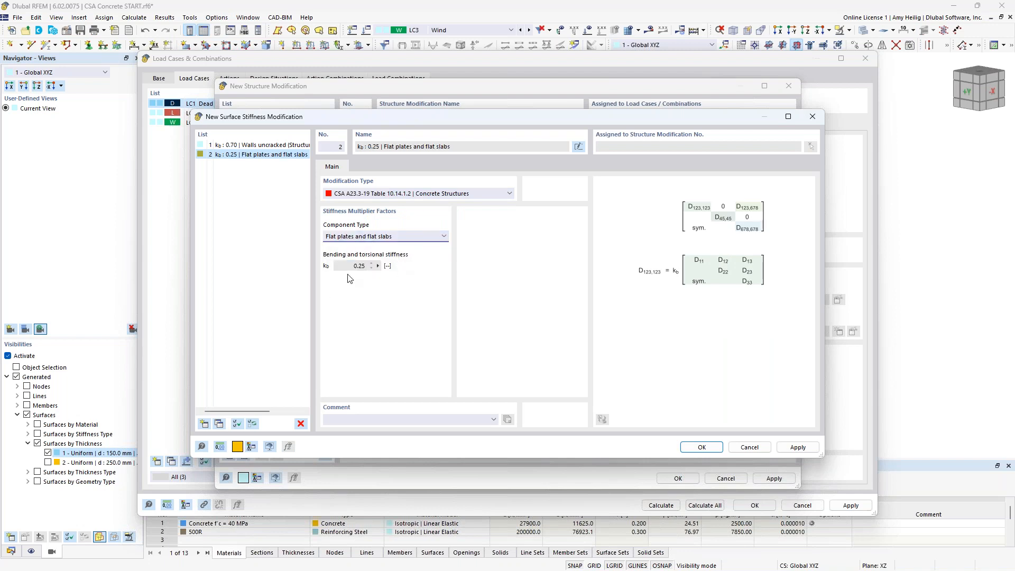
left_click(701, 447)
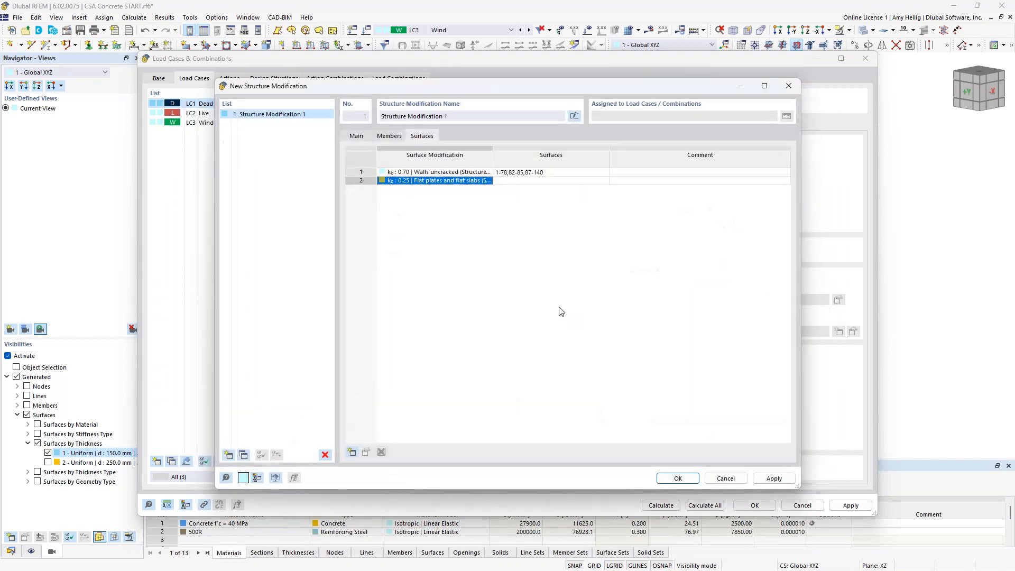
Isolate the 250 mm thick surfaces, assign surfaces 79-81 and 86 to the flat plates and flat slabs modification, and accept the structure modification
left_click(552, 181)
left_click(604, 182)
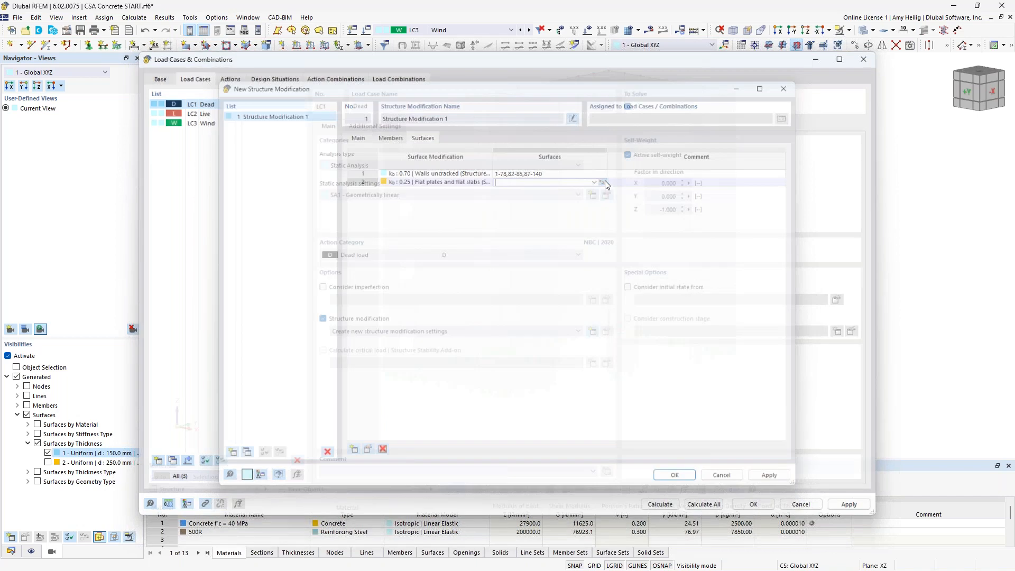
left_click(49, 463)
left_click(49, 463)
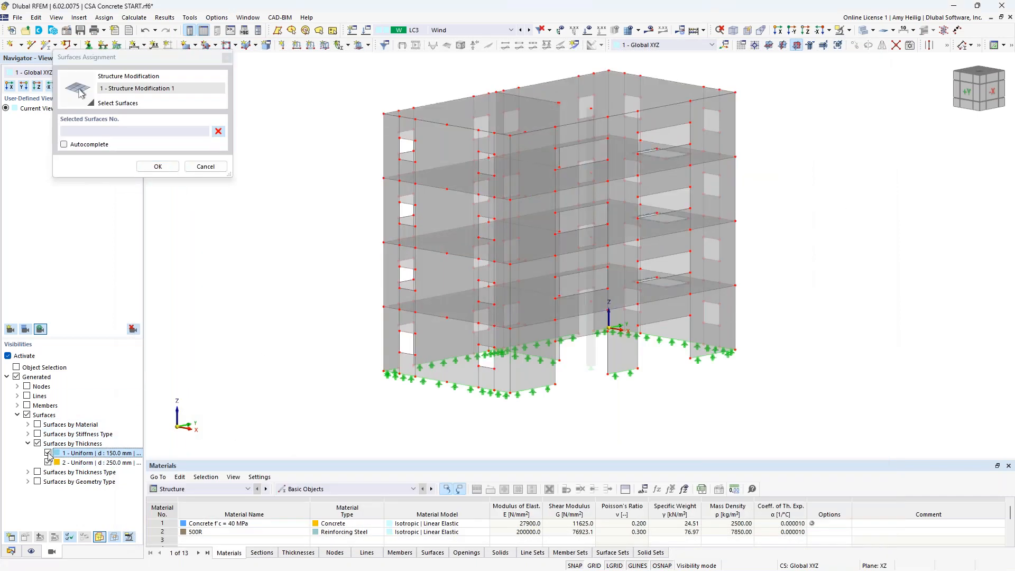
left_click(48, 453)
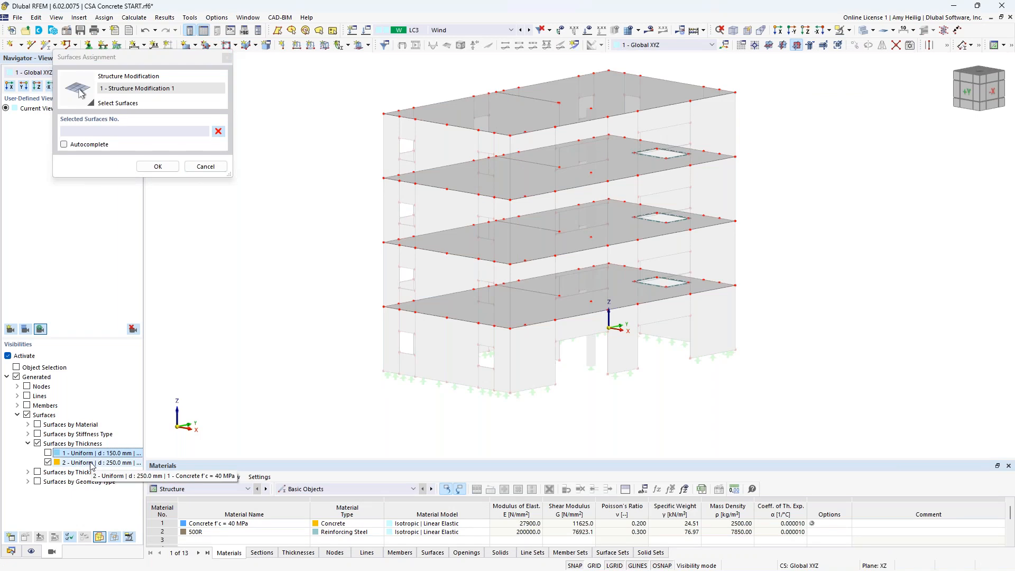
left_click_drag(816, 373, 344, 86)
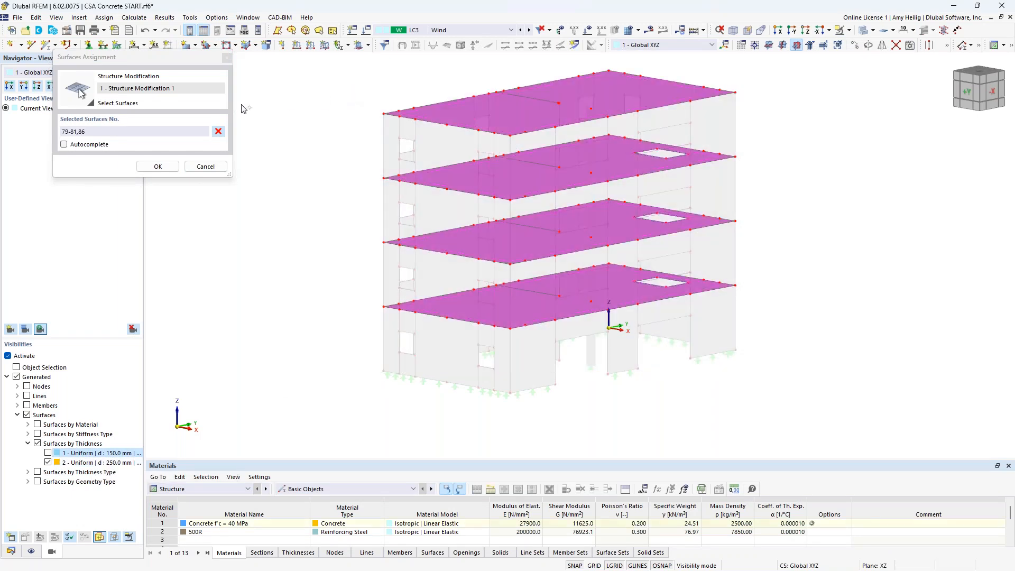
left_click(157, 165)
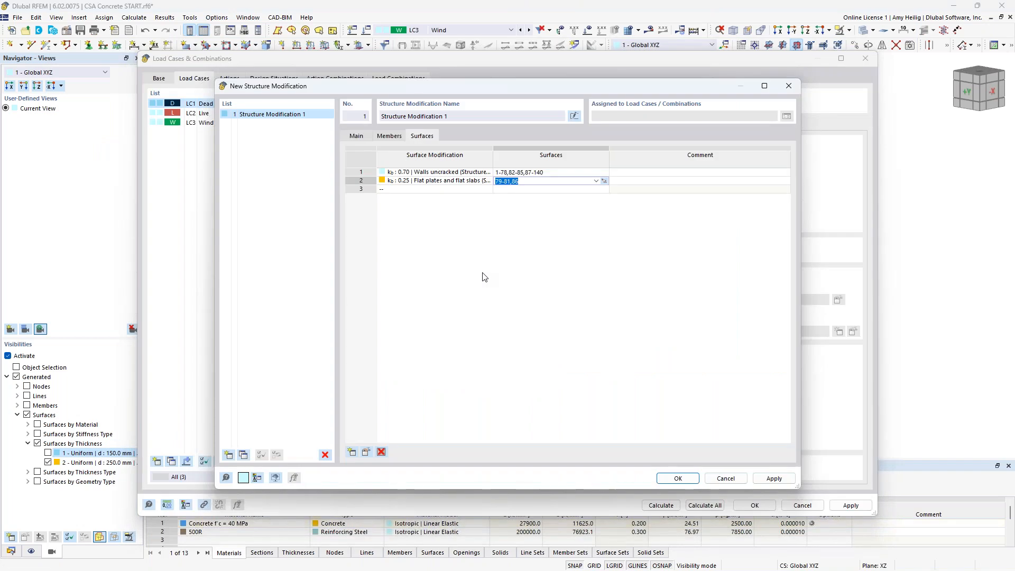
left_click(677, 477)
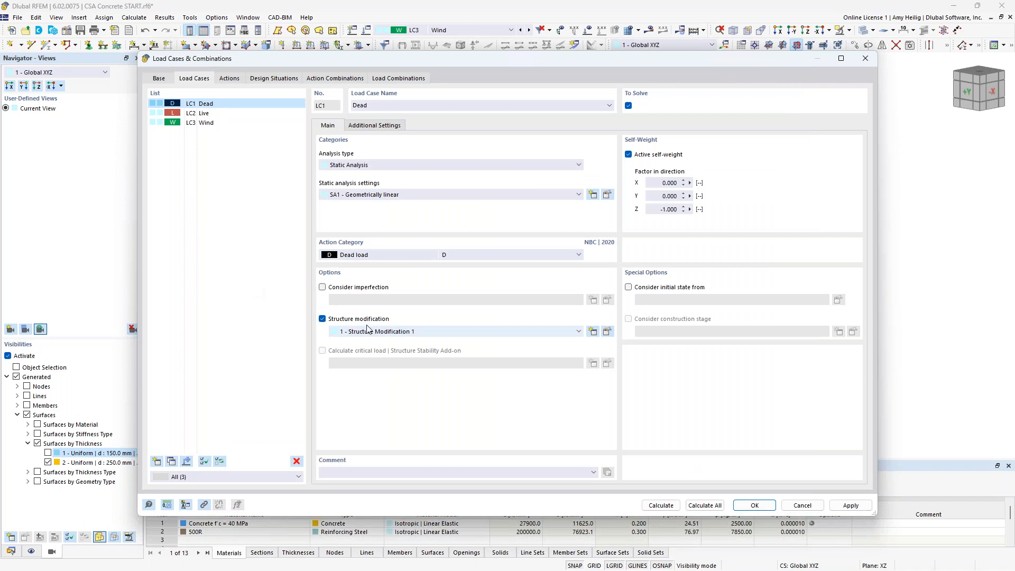
Apply Structure Modification 1 to the Live and Wind load cases together
left_click(210, 115)
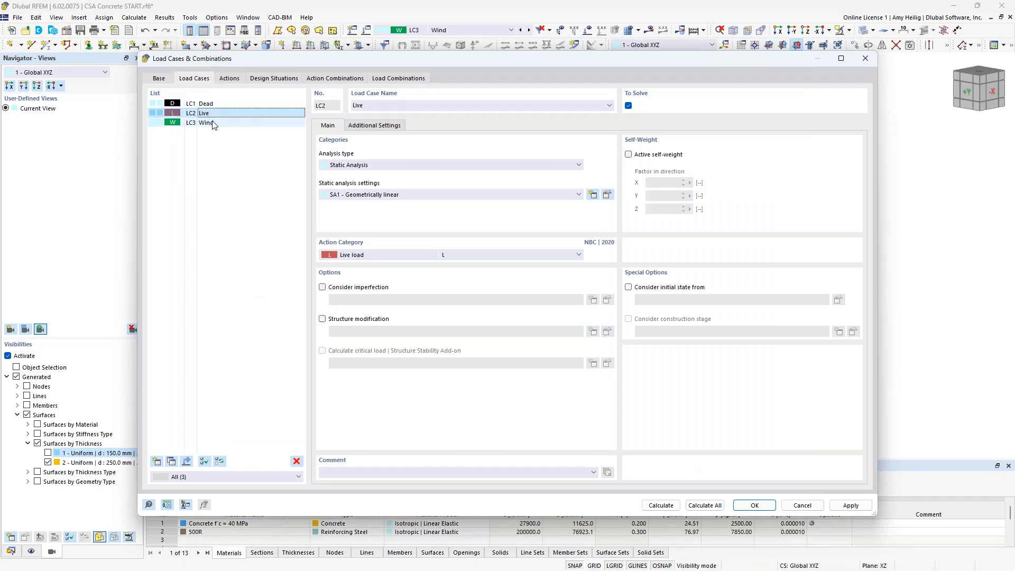
left_click(212, 123, "shift")
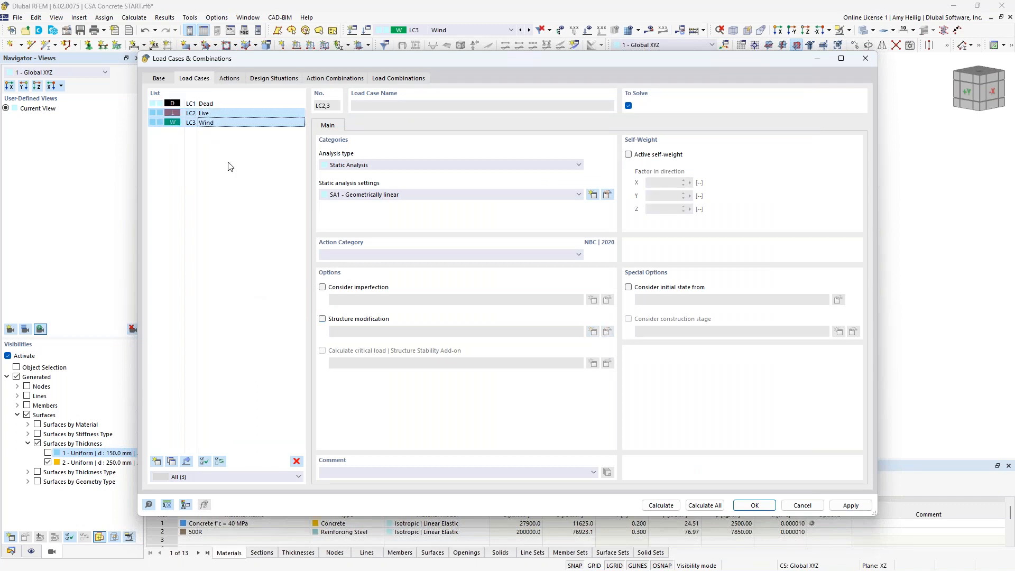
left_click(322, 319)
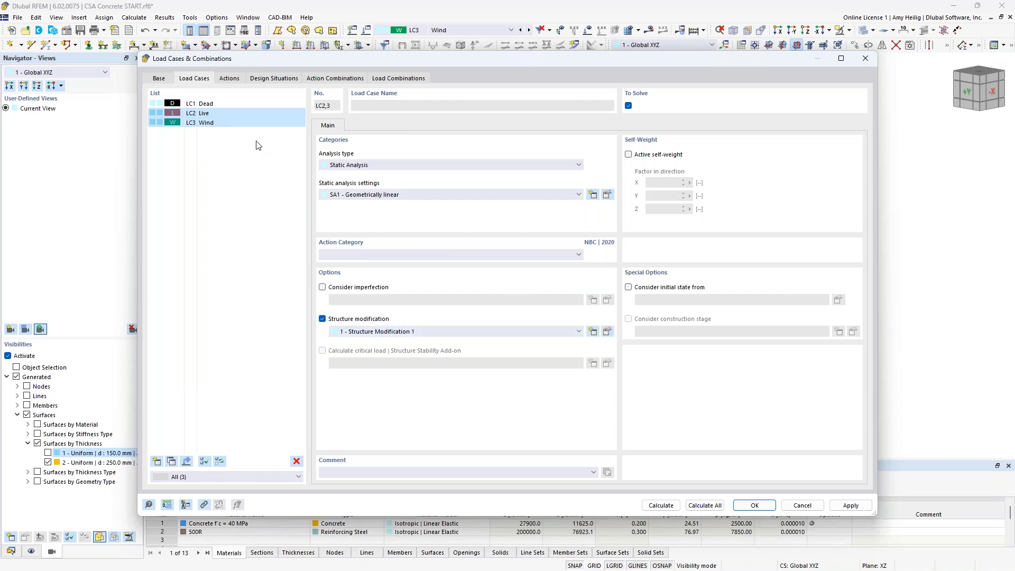
left_click(246, 105)
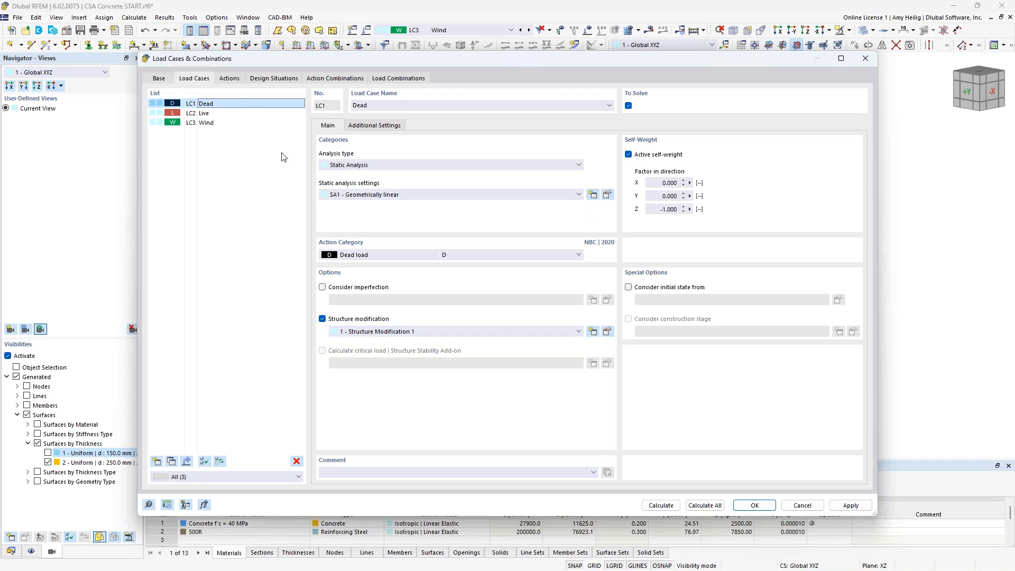
For the Ultimate Limit State design situation, make combination wizard 1 consider Structure Modification 1
left_click(269, 79)
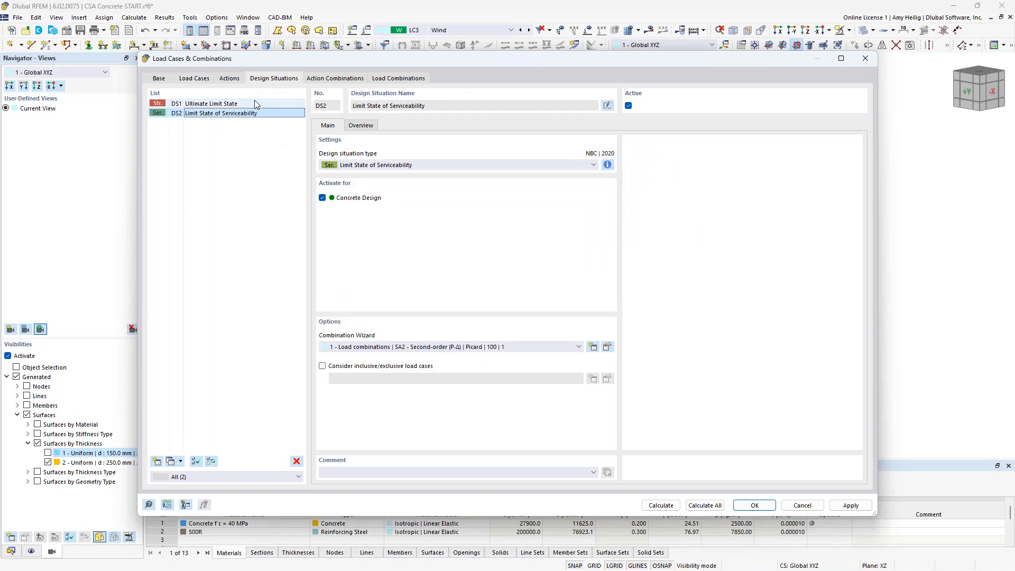
left_click(254, 101)
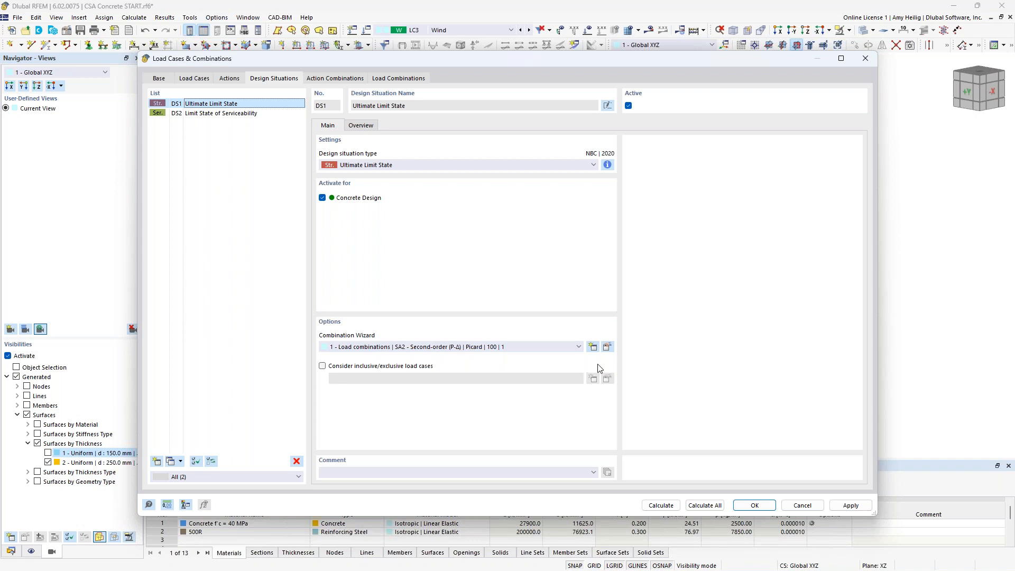
left_click(607, 347)
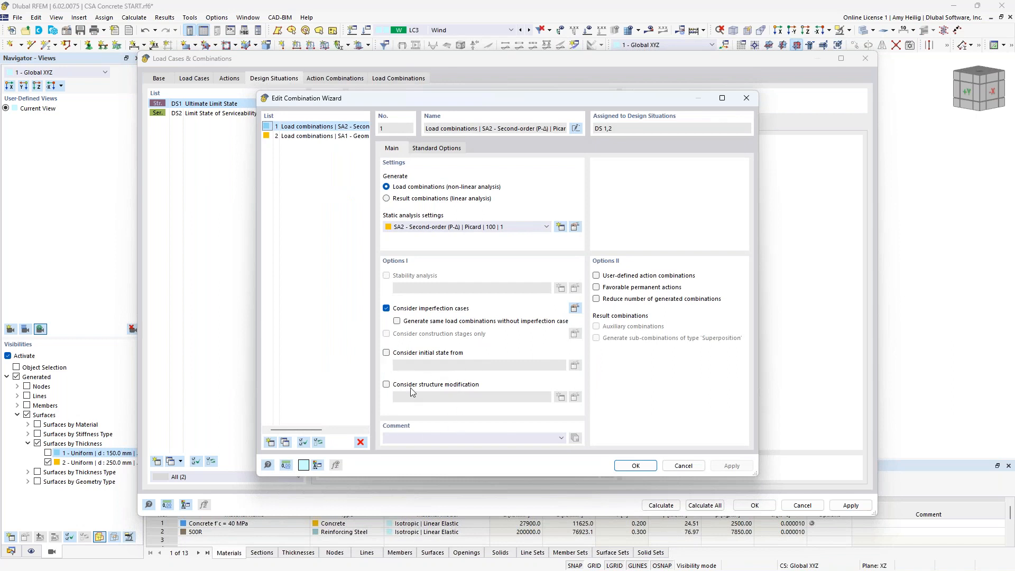
left_click(387, 385)
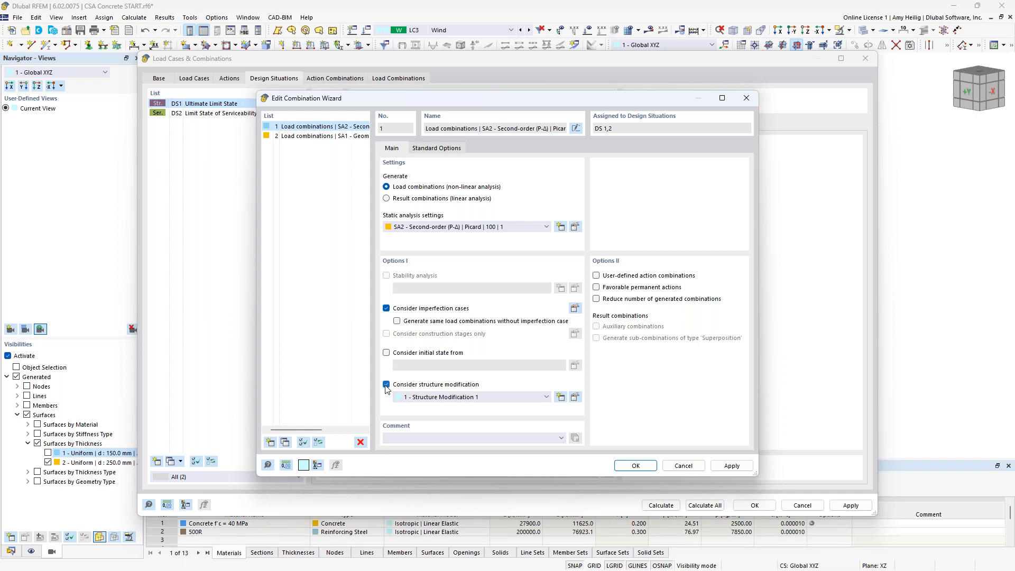
left_click_drag(464, 98, 554, 104)
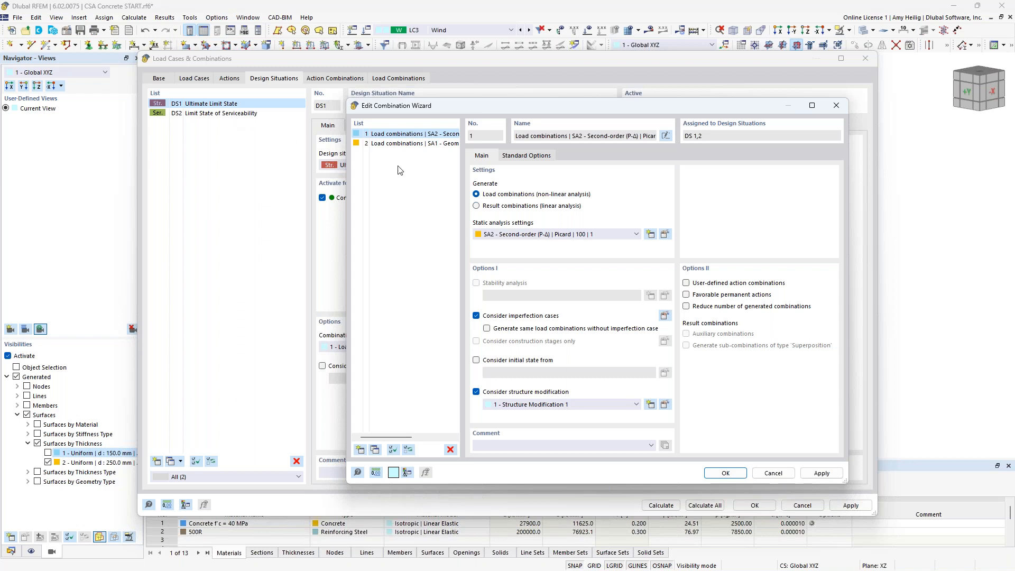
Copy the second-order combination wizard, exclude structure modification from the copy and accept the wizard changes
left_click(374, 450)
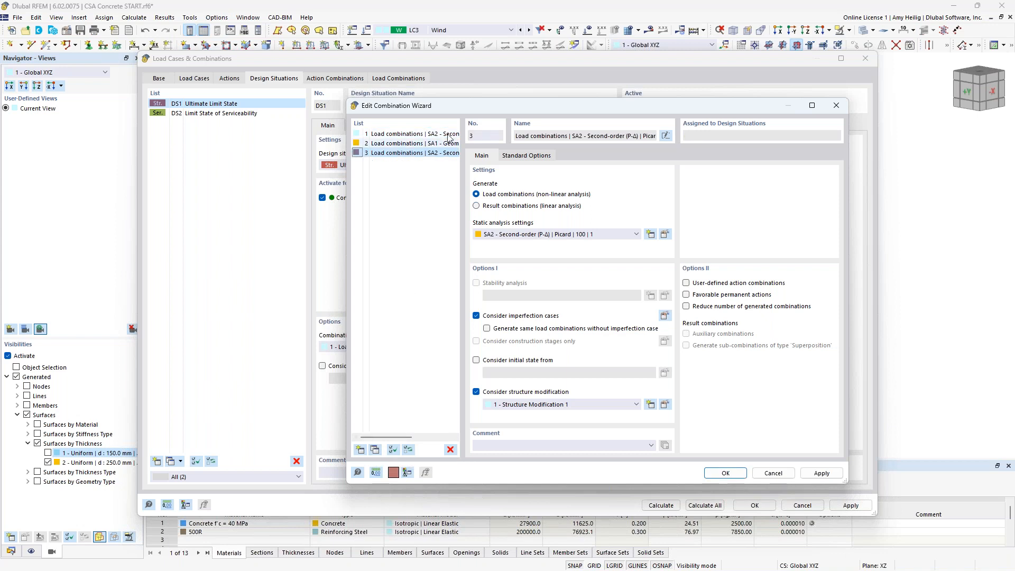
left_click(476, 392)
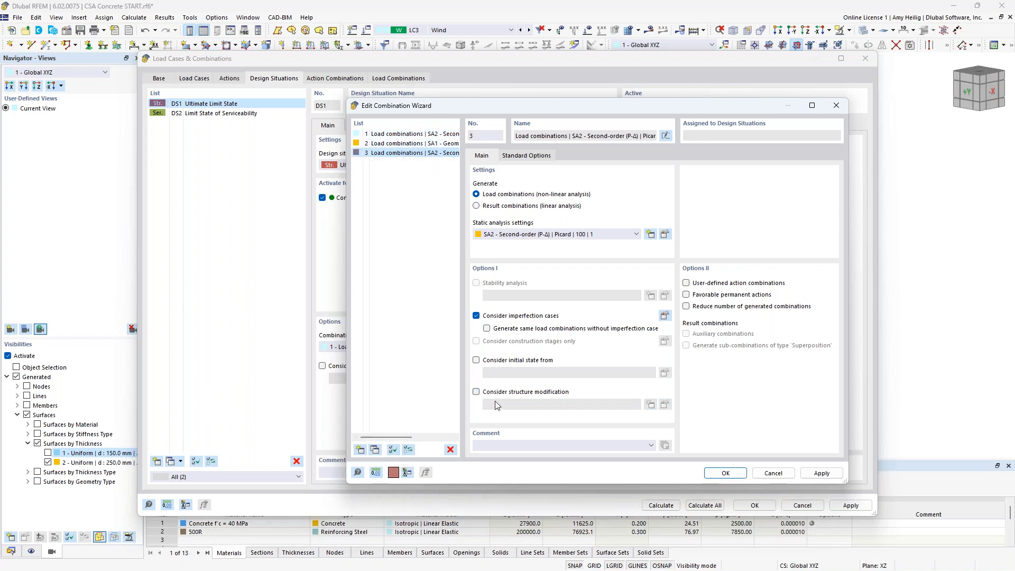
left_click(719, 474)
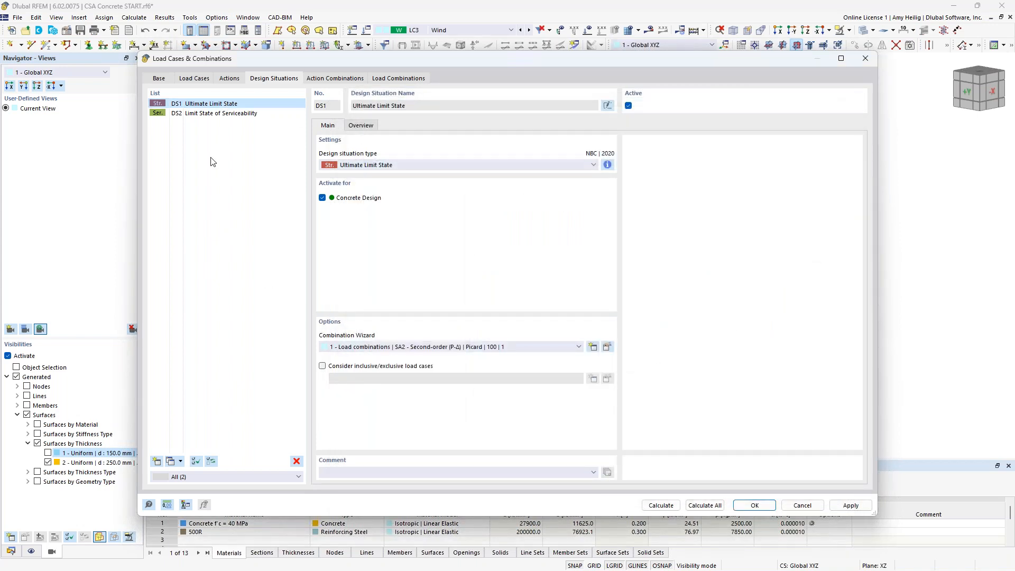
Assign combination wizard 3, Load combinations | SA2 - Second-order (P-Δ) | Picard | 100 | 1, to the Limit State of Serviceability design situation
left_click(208, 113)
left_click(450, 348)
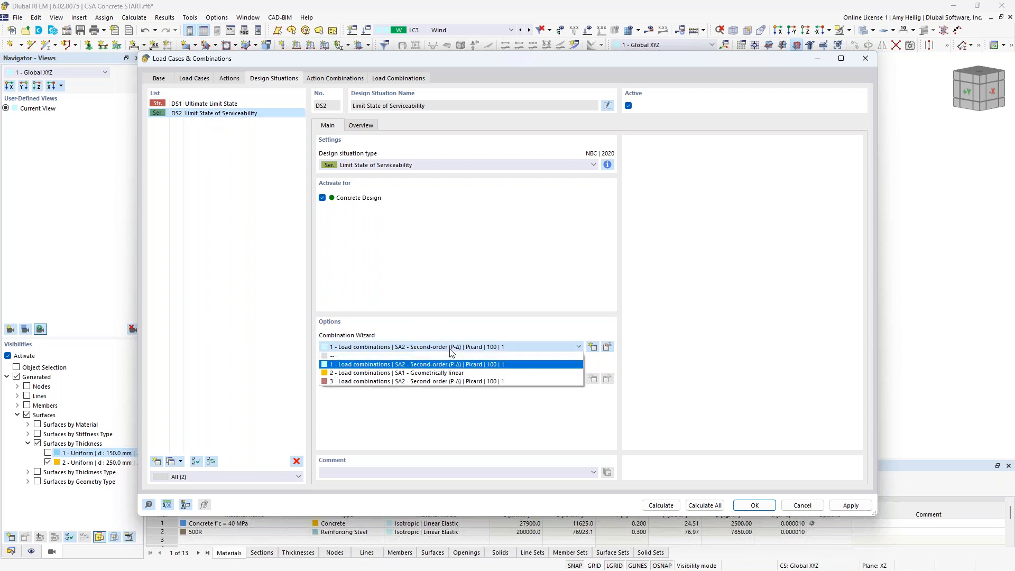
left_click(426, 382)
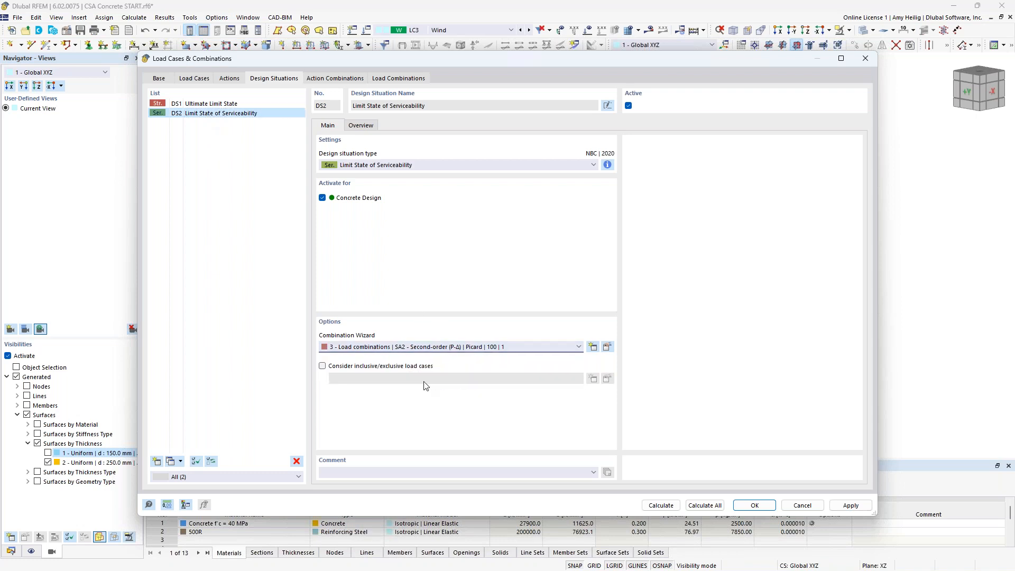
Check the structure modification setting of the ultimate and serviceability load combinations, and accept the load cases and combinations
left_click(382, 79)
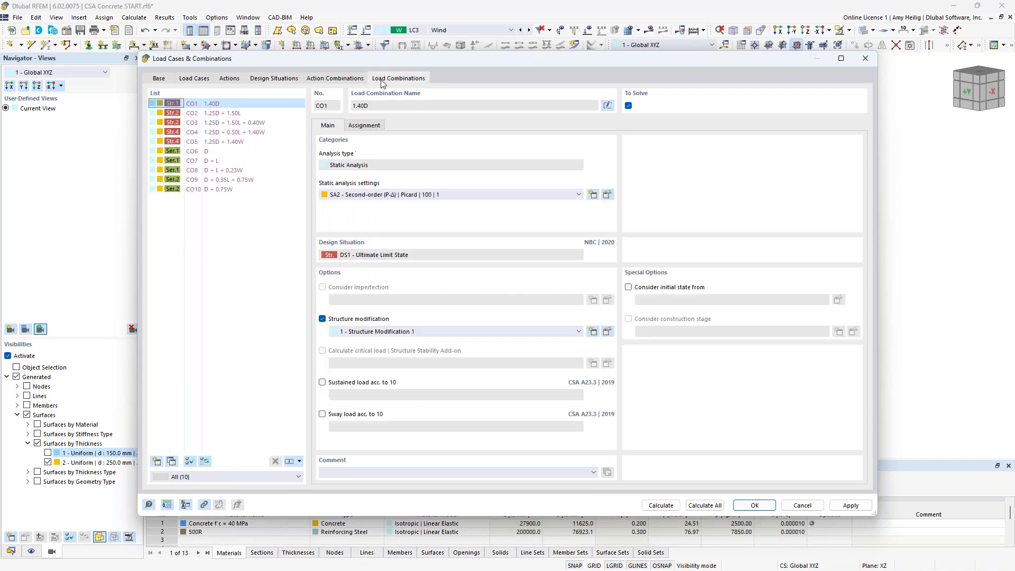
left_click(220, 115)
left_click(221, 124)
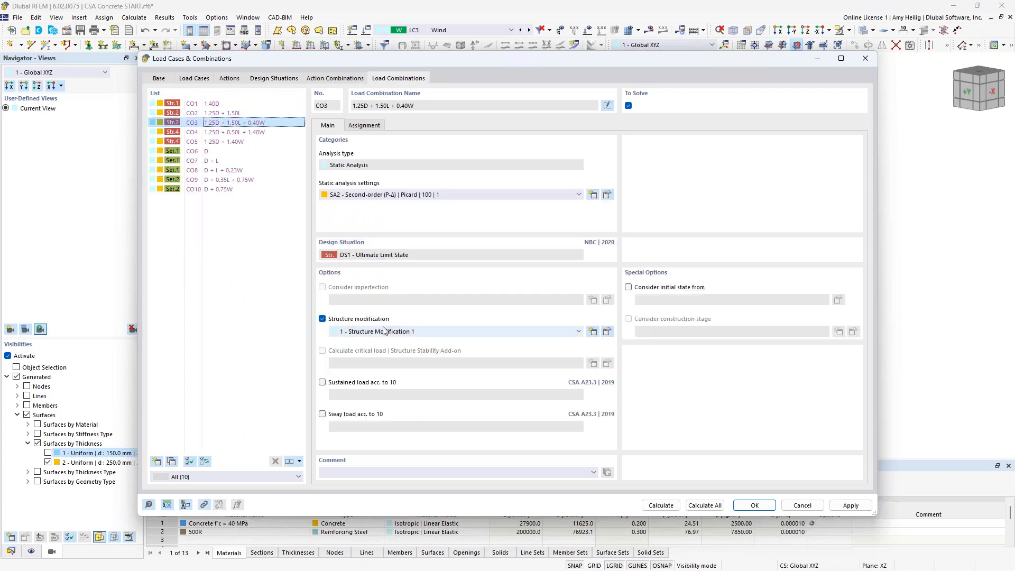
left_click(210, 132)
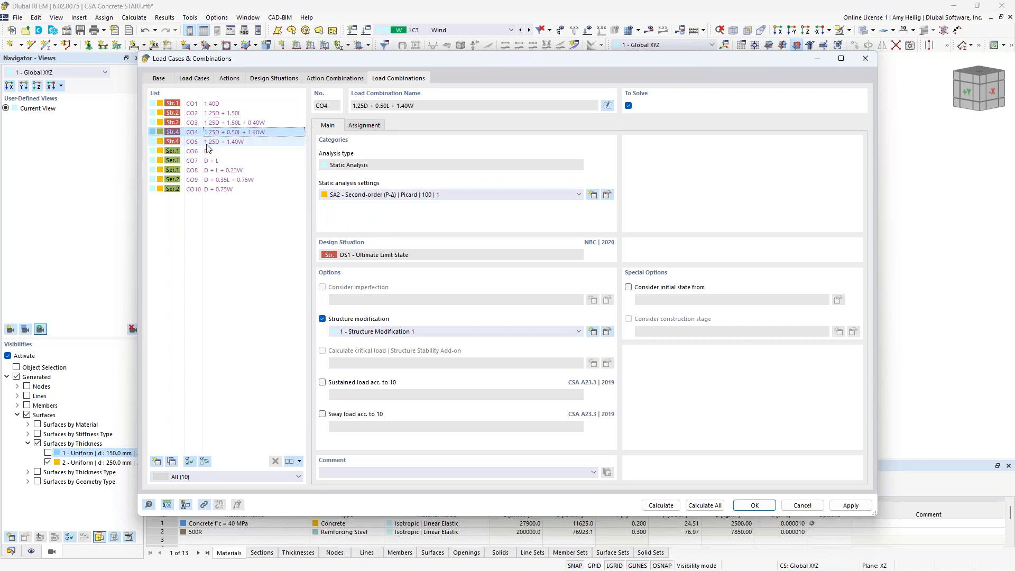
left_click(204, 153)
left_click(207, 160)
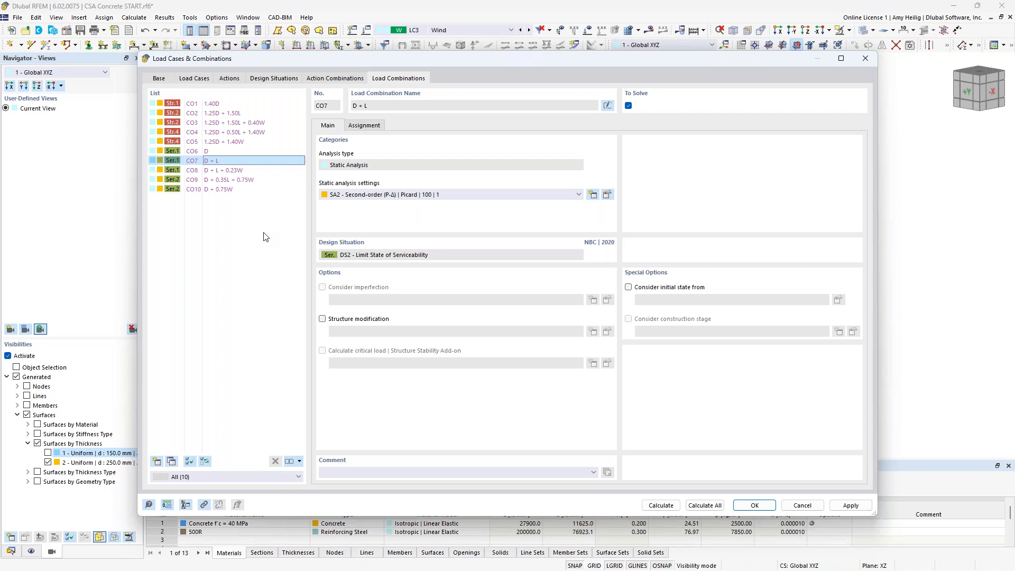
left_click(742, 508)
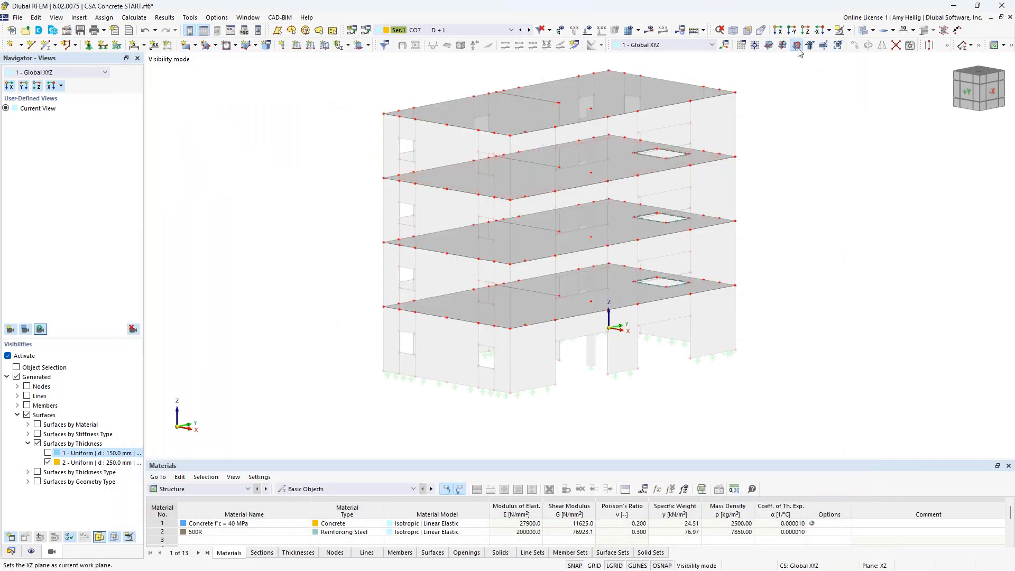
Cancel the visibility mode so that the whole building model is shown
left_click(849, 32)
left_click(877, 99)
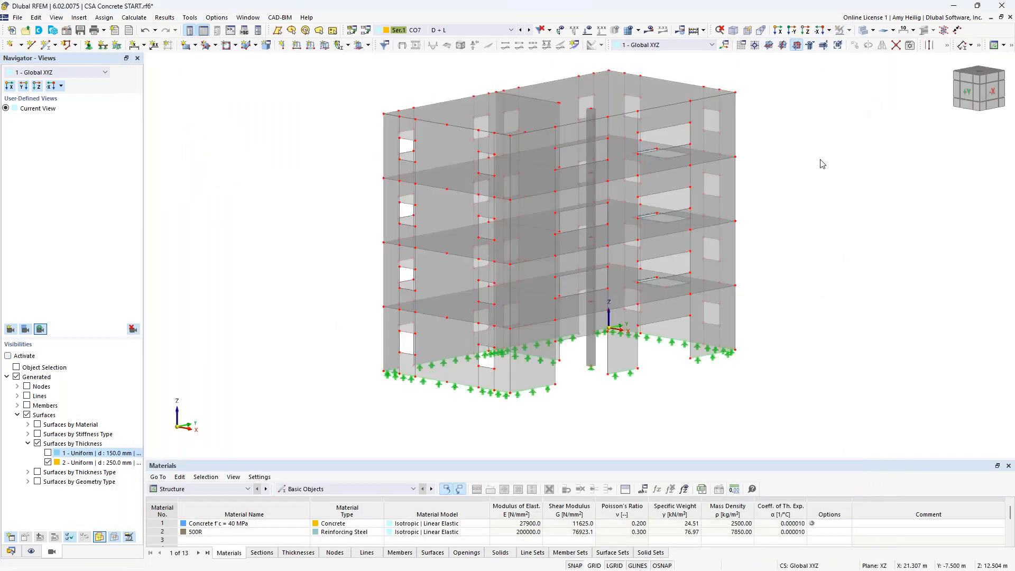
middle_click_drag(802, 168, 760, 176)
Display the loads and load values of load case LC1 Dead and view them on the building
left_click(481, 30)
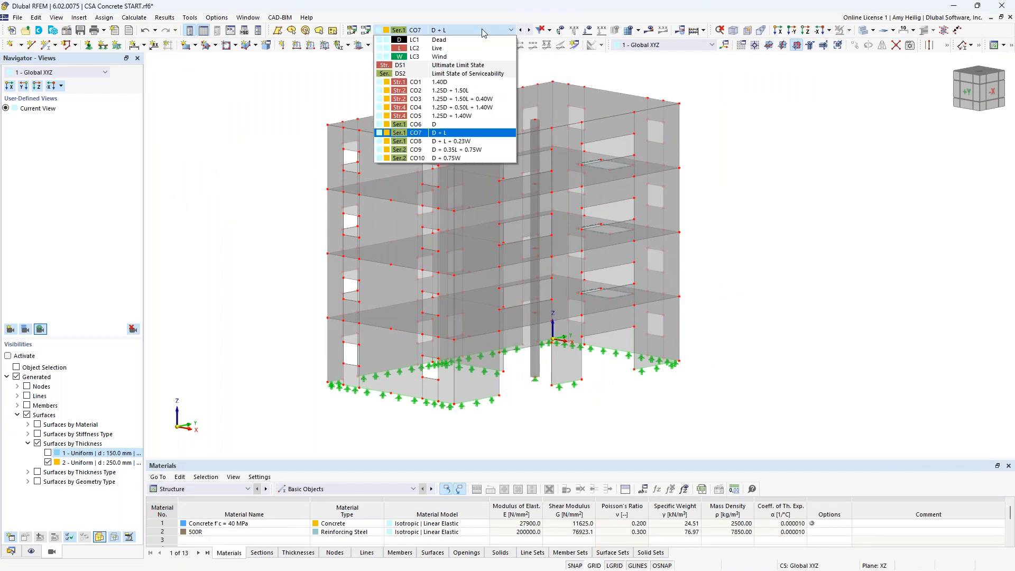
left_click(478, 40)
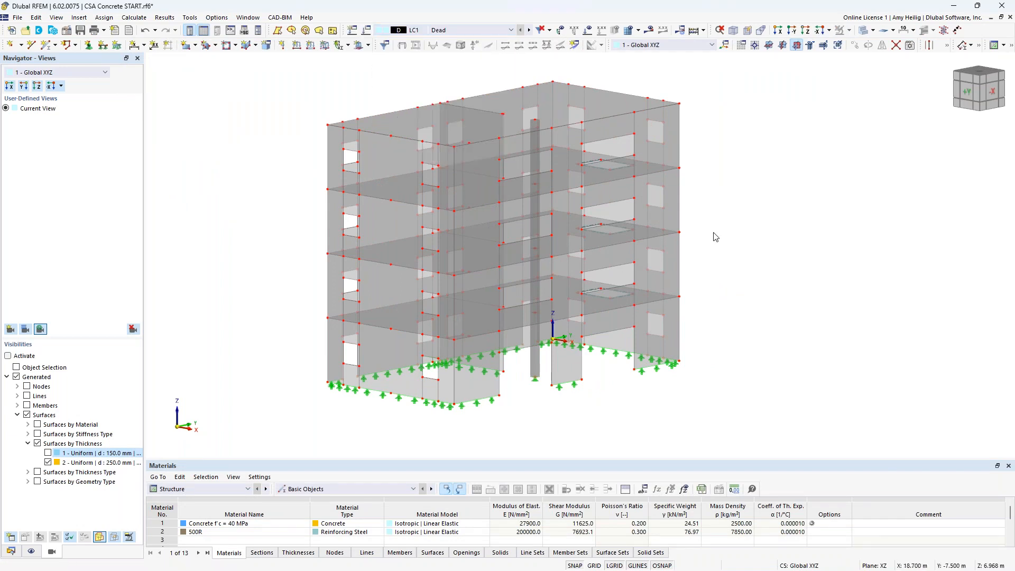
left_click(588, 30)
left_click(602, 30)
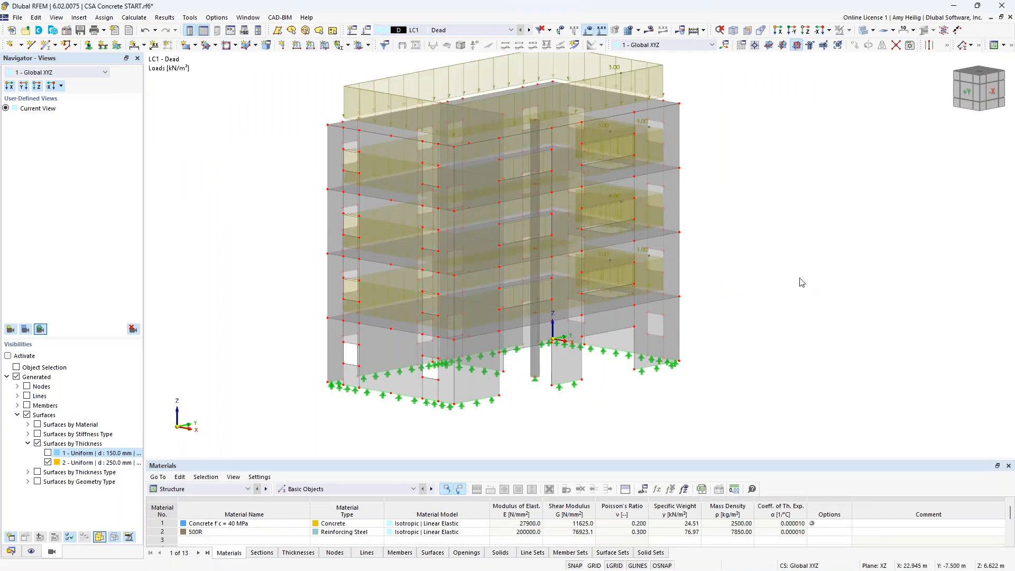
scroll(799, 284, "down", 1)
middle_click_drag(800, 284, 734, 290, "ctrl")
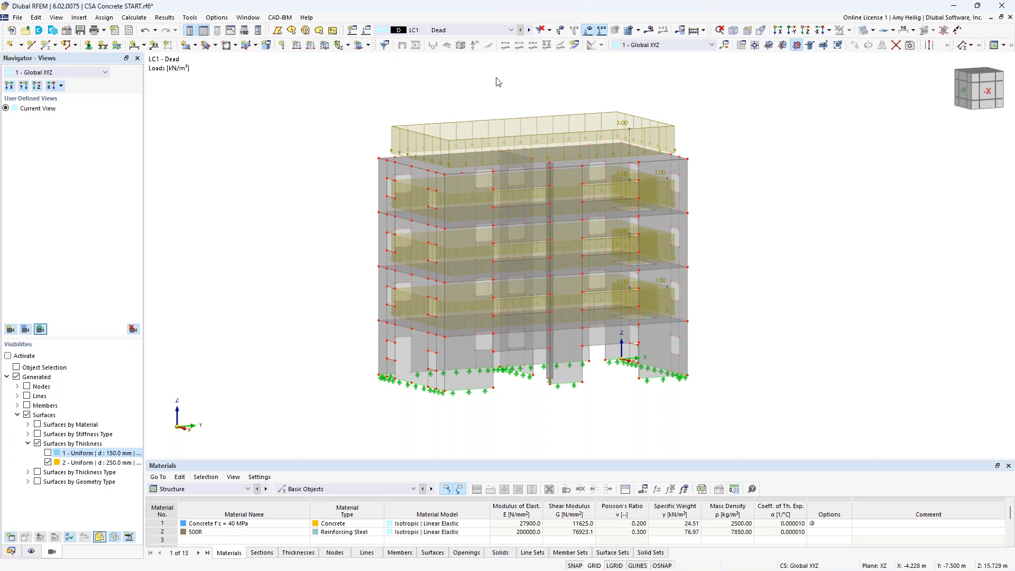
Switch to load case LC2 Live and reduce the display size of its surface loads
left_click(529, 30)
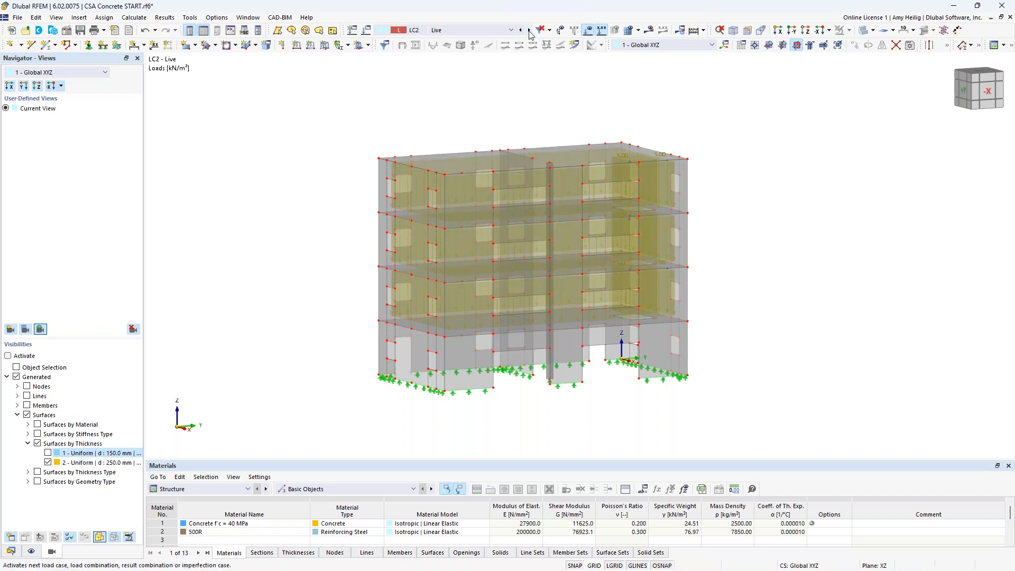
right_click(626, 158)
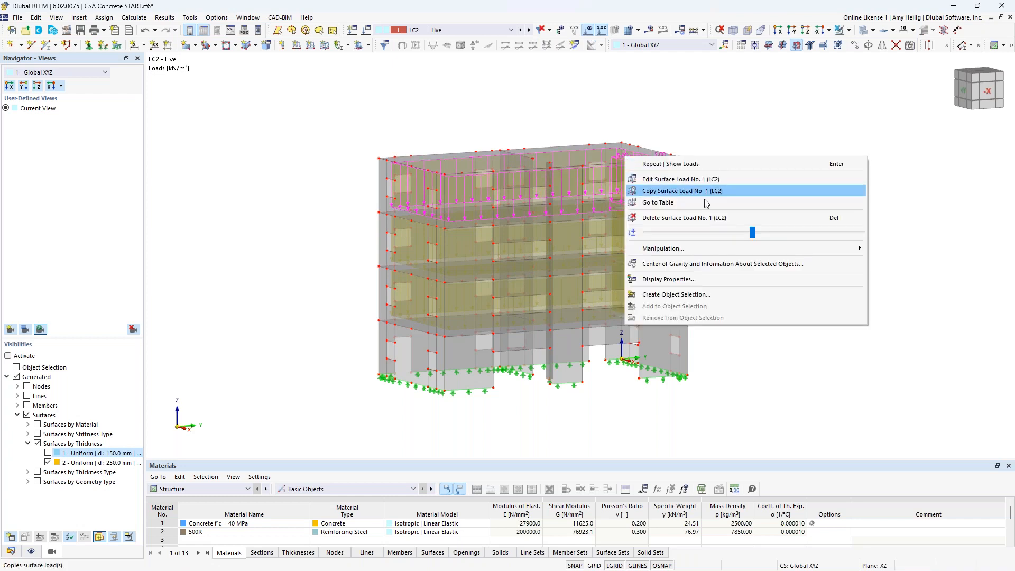
left_click_drag(752, 232, 696, 231)
left_click(693, 130)
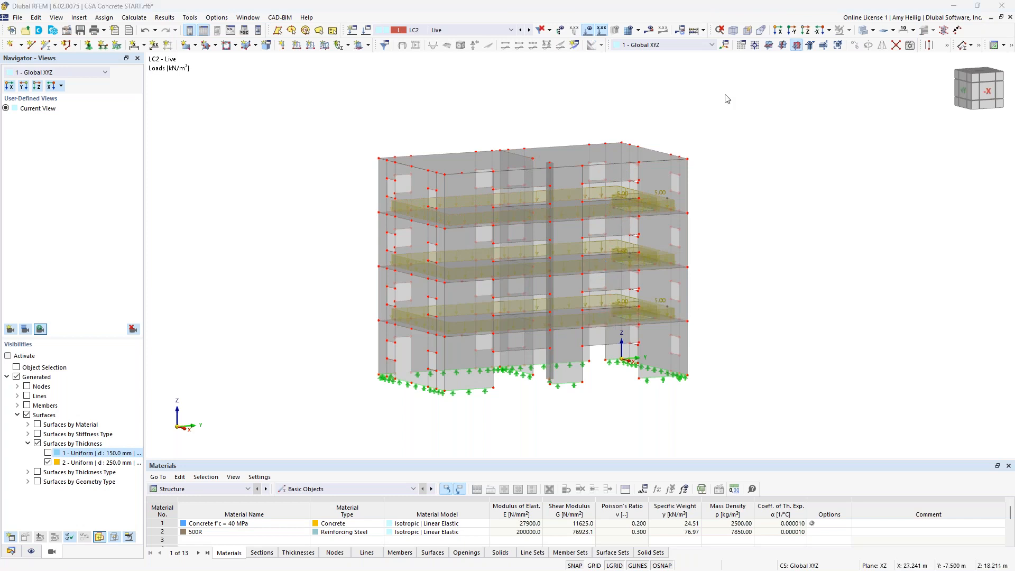
Switch to load case LC3 Wind and view the loads acting on the walls
left_click(528, 31)
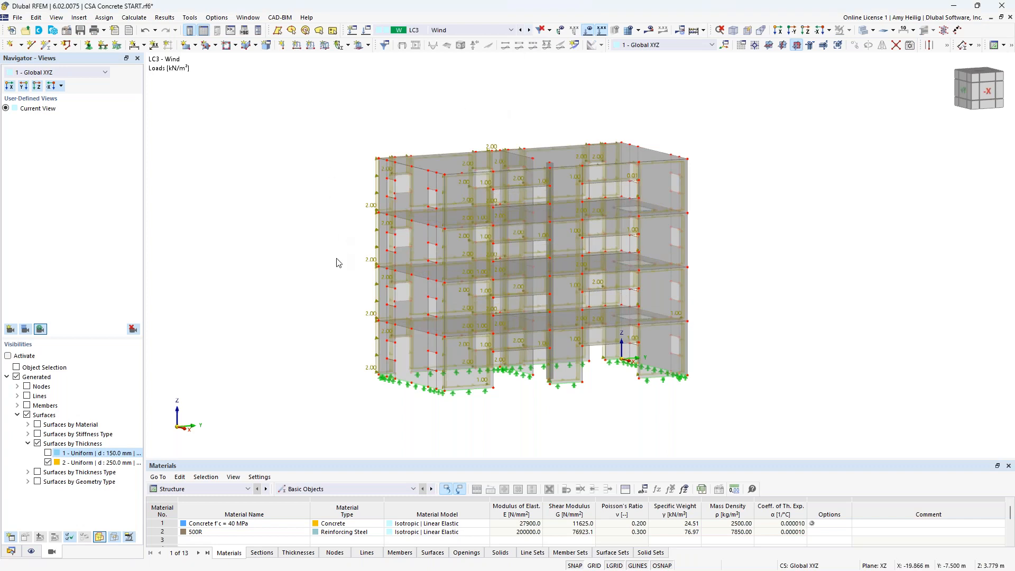
middle_click_drag(340, 261, 490, 247, "ctrl")
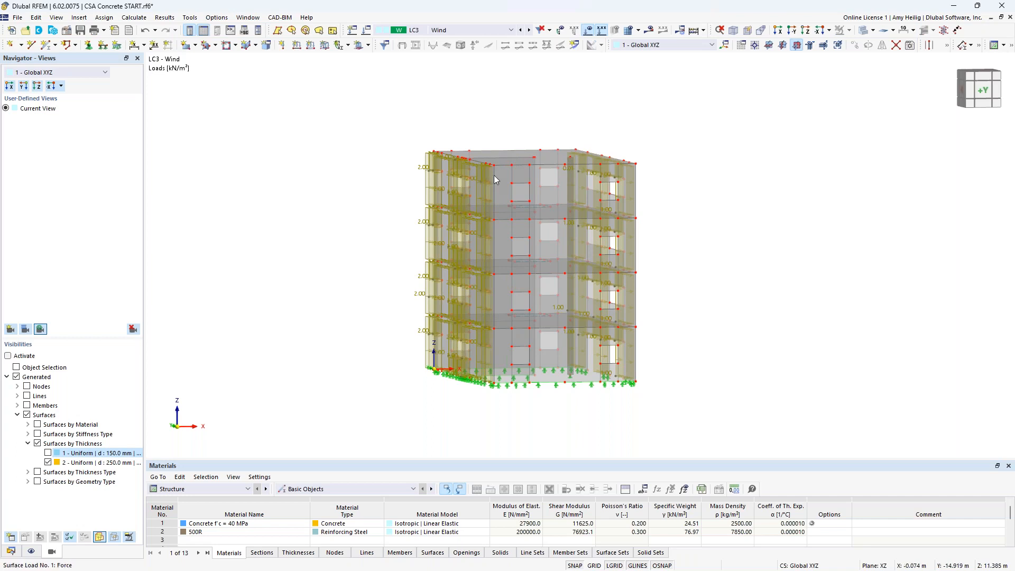
Inspect the LC3 wind loads on the building walls from several sides
middle_click_drag(377, 315, 429, 331, "ctrl")
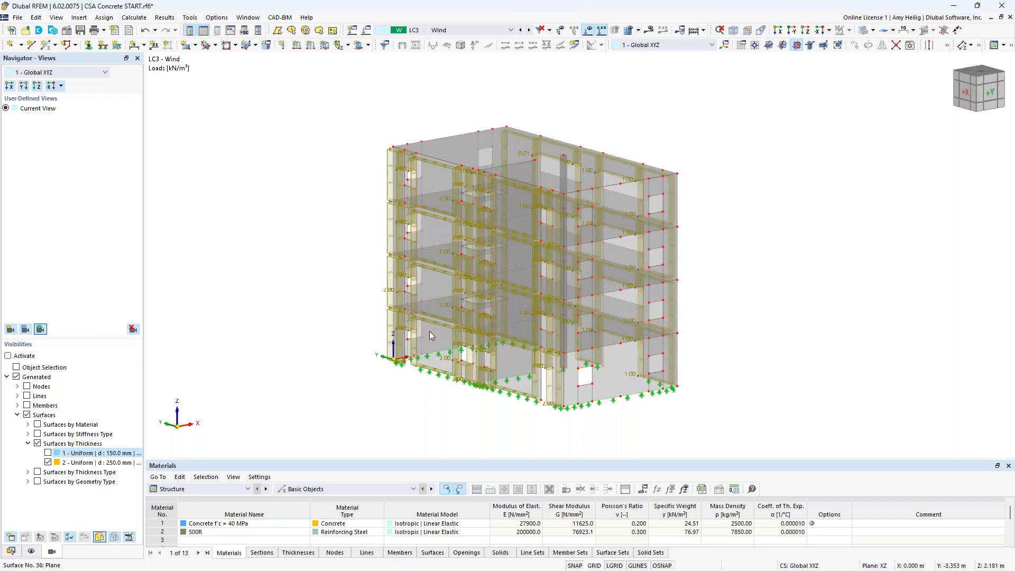
scroll(479, 376, "up", 1)
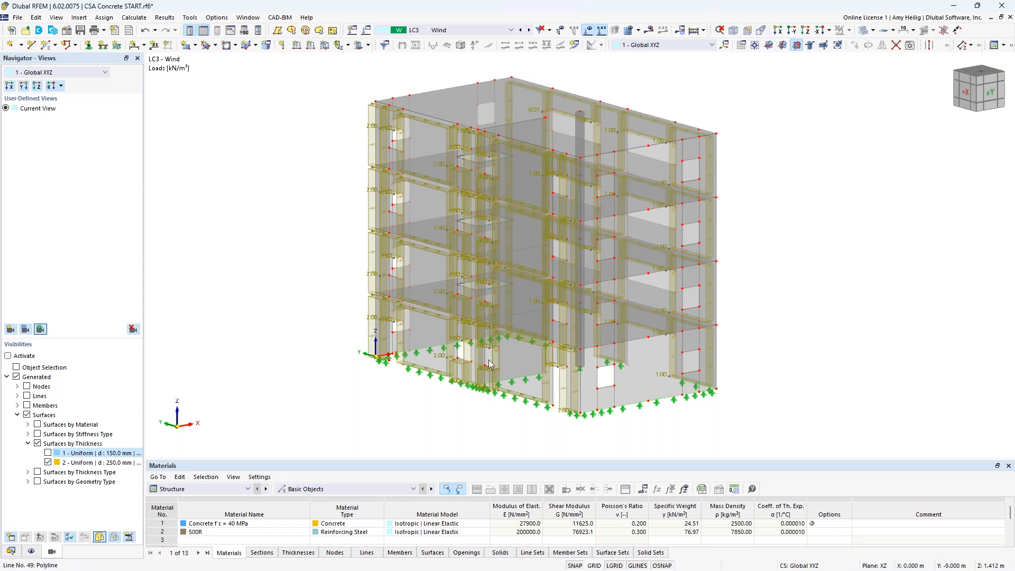
middle_click_drag(797, 391, 656, 384)
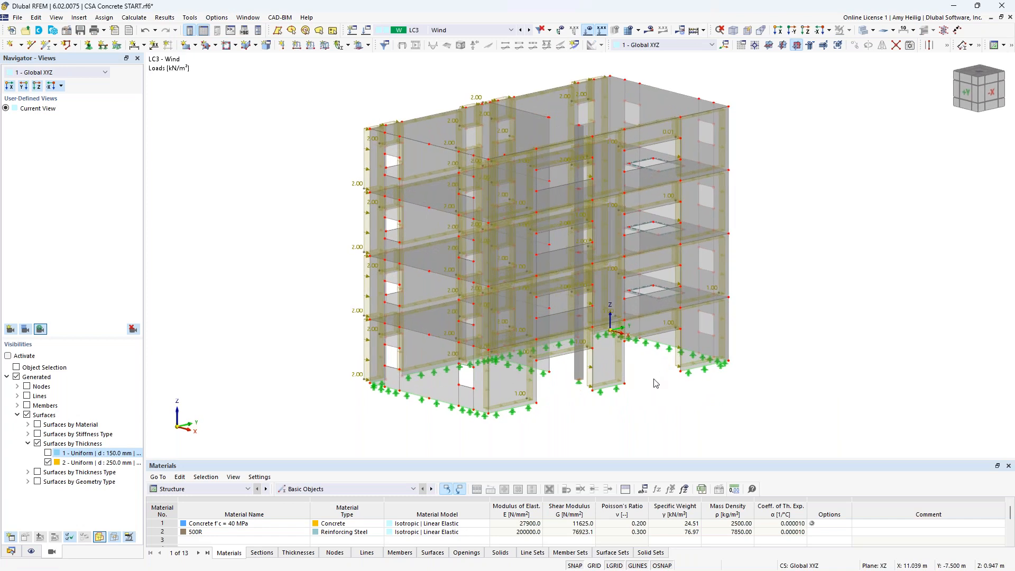
View the loads of combinations CO1, CO2 and CO3 in turn on the building, and hide the load display
left_click(489, 32)
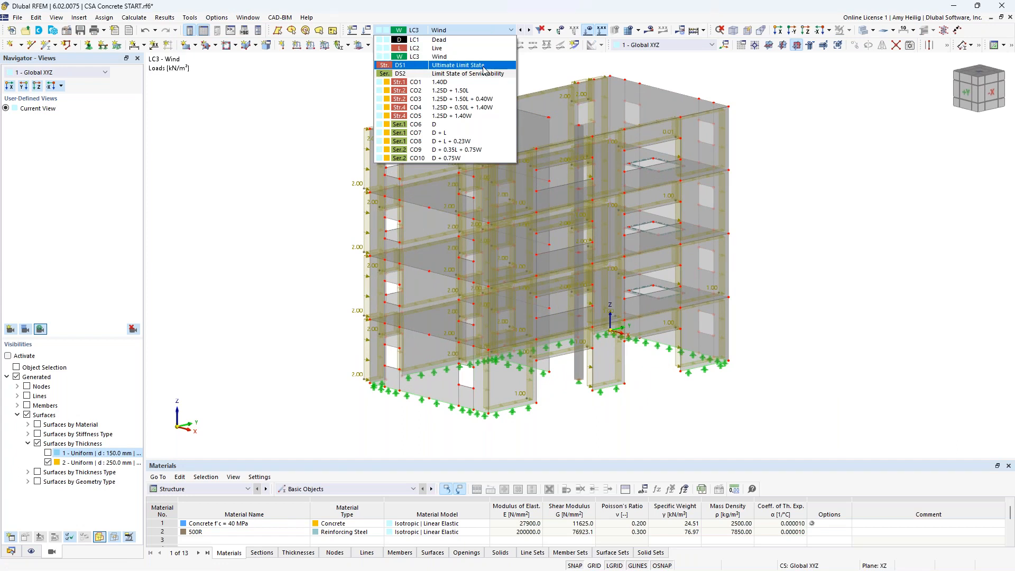
left_click(480, 83)
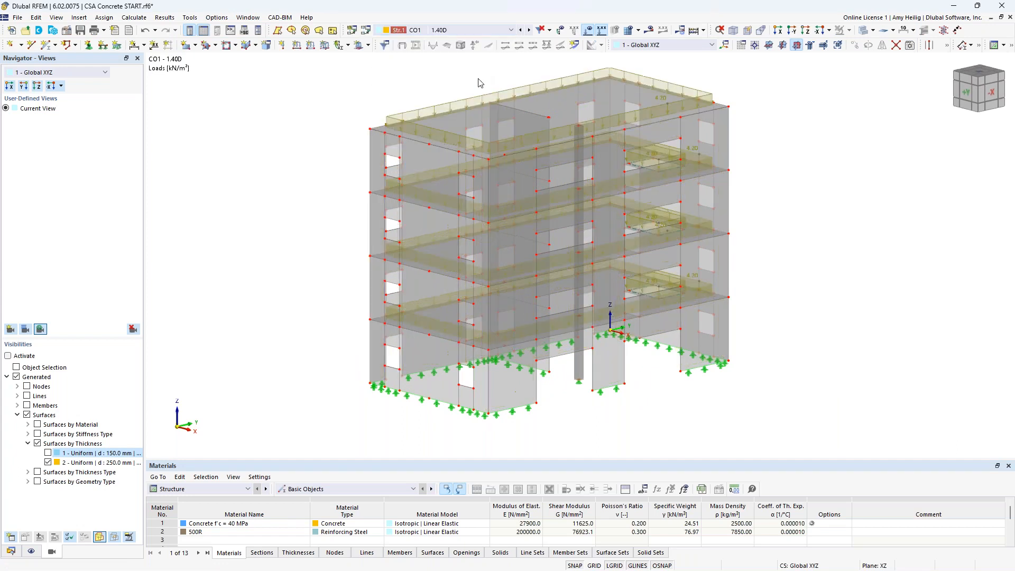
left_click(529, 31)
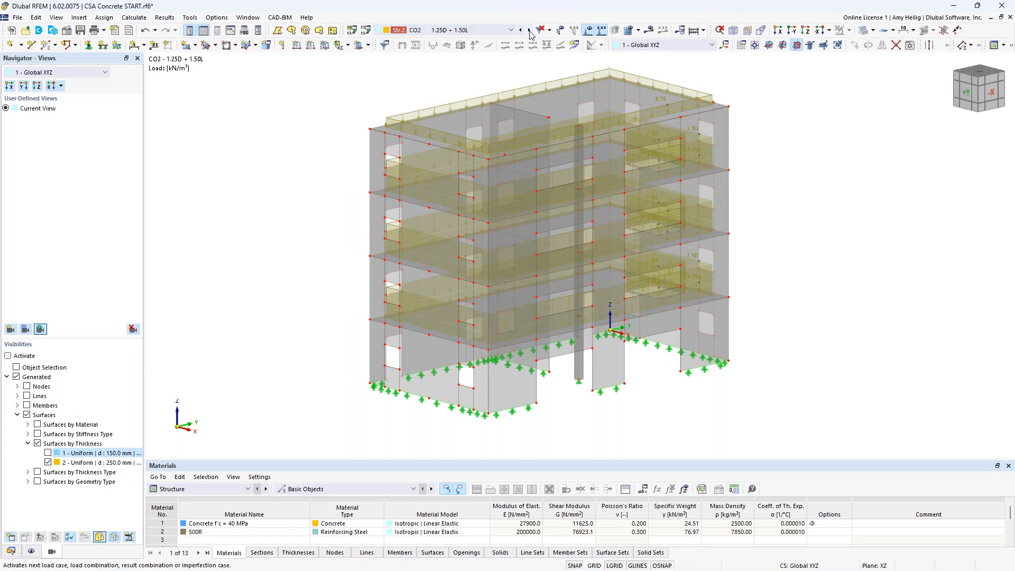
left_click(529, 31)
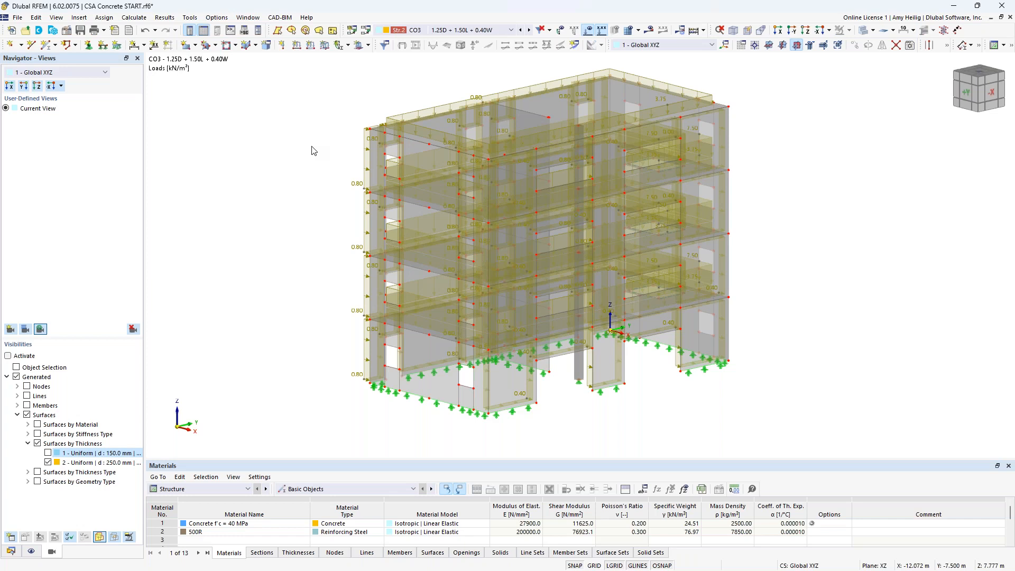
left_click(588, 30)
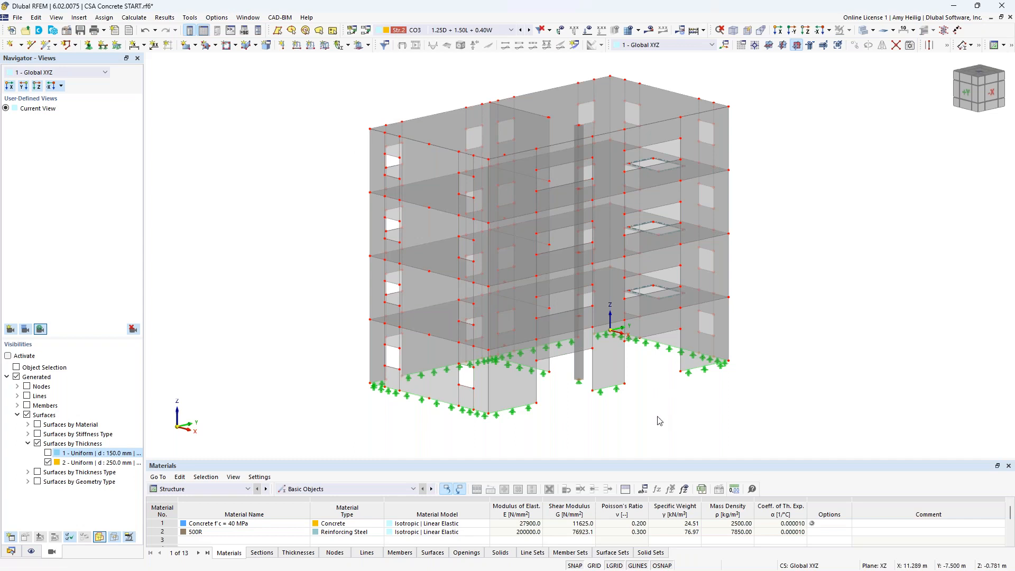
Select all four storey members of the interior column and isolate them in visibility mode
middle_click_drag(657, 416, 618, 414)
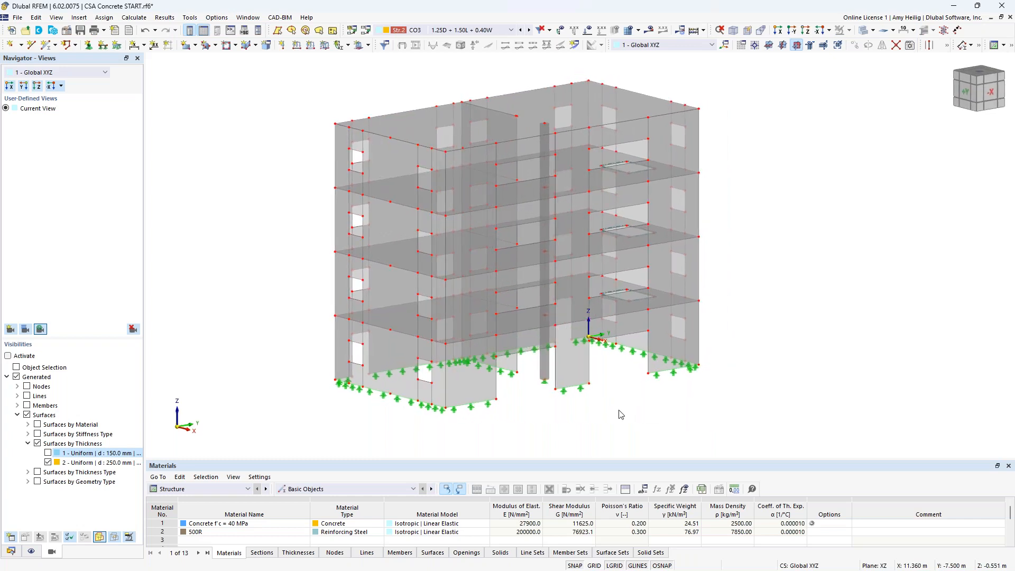
left_click(546, 370)
left_click(544, 280, "ctrl")
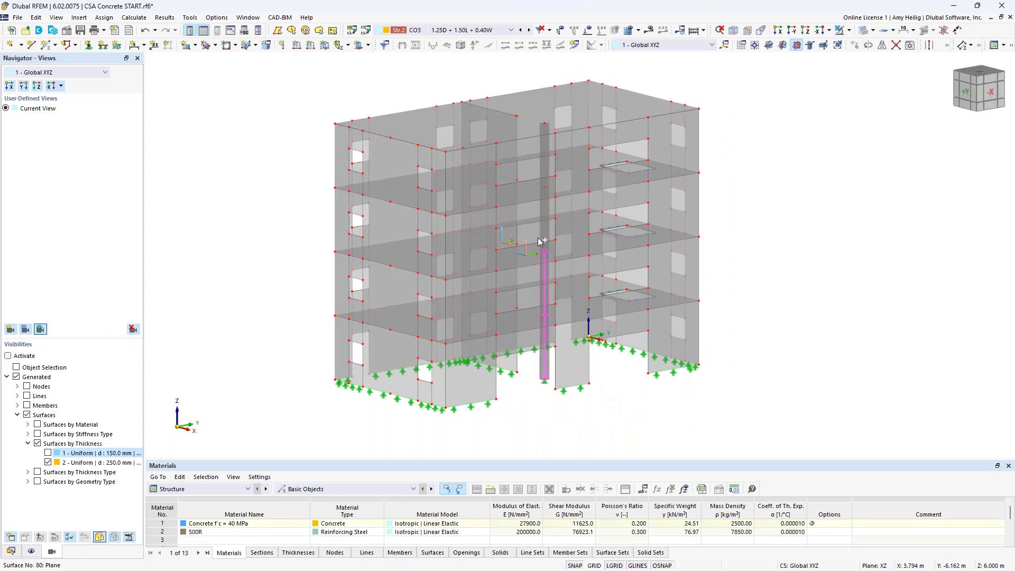
left_click(545, 172, "ctrl")
left_click(849, 30)
left_click(880, 45)
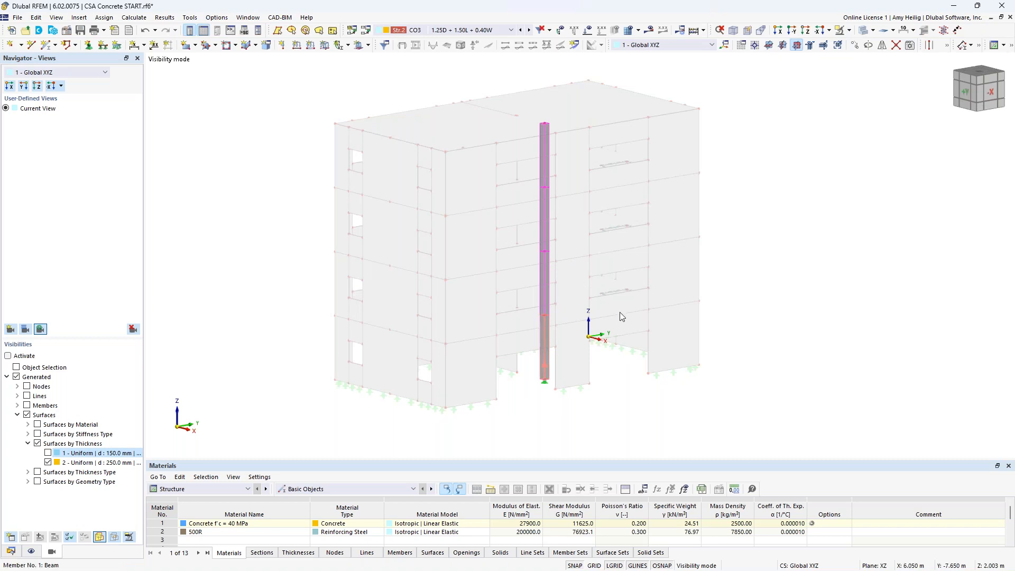
Deactivate the concrete design properties for column members 1-4
double_click(544, 334)
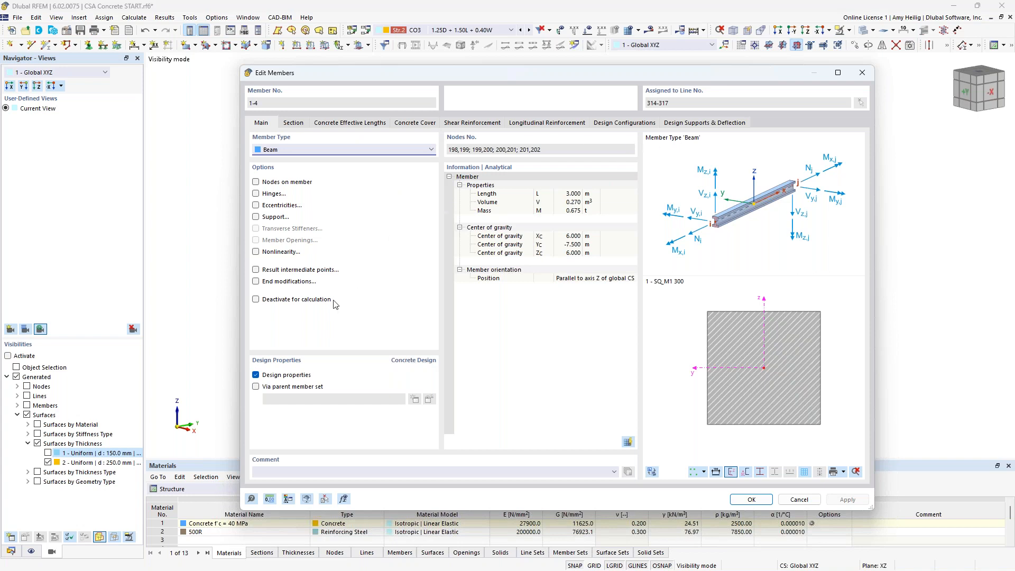
left_click(256, 374)
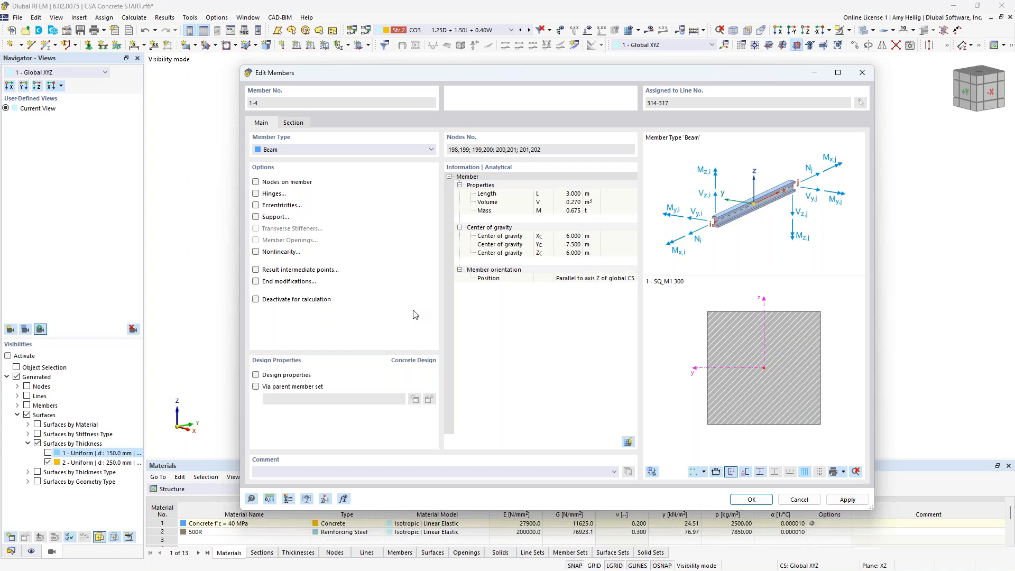
left_click(763, 504)
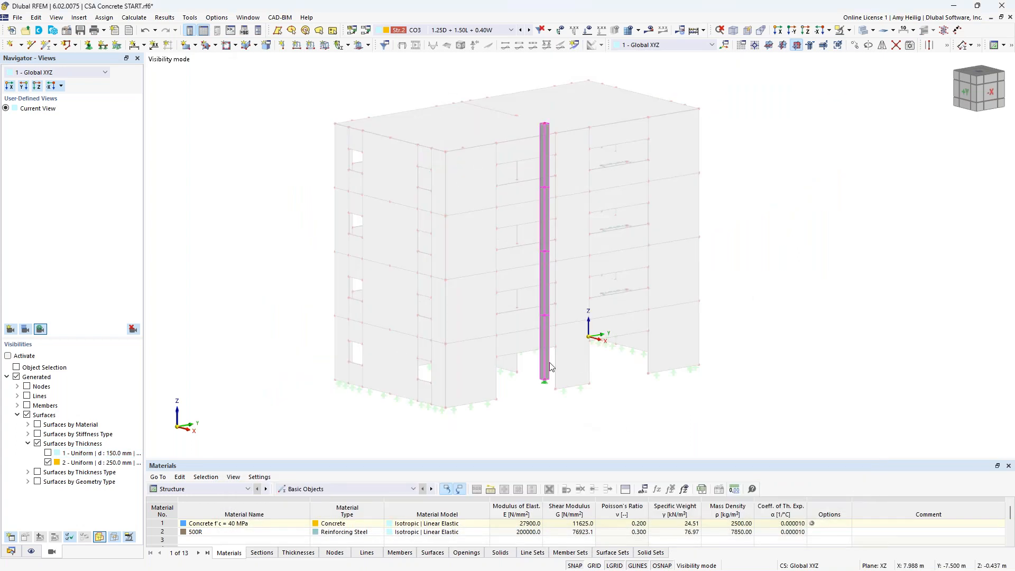
scroll(556, 343, "up", 2)
scroll(556, 346, "down", 1)
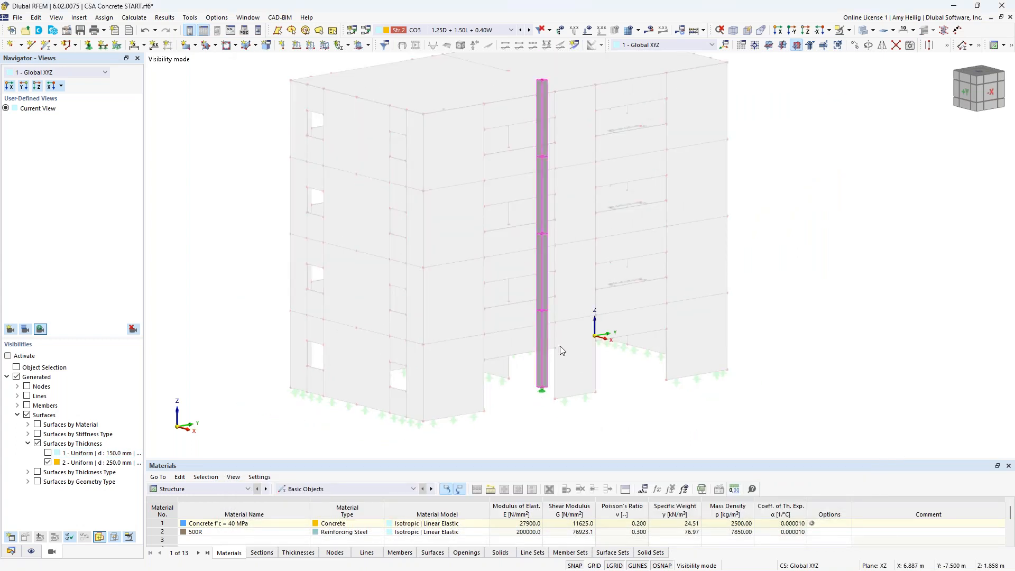
left_click(536, 134)
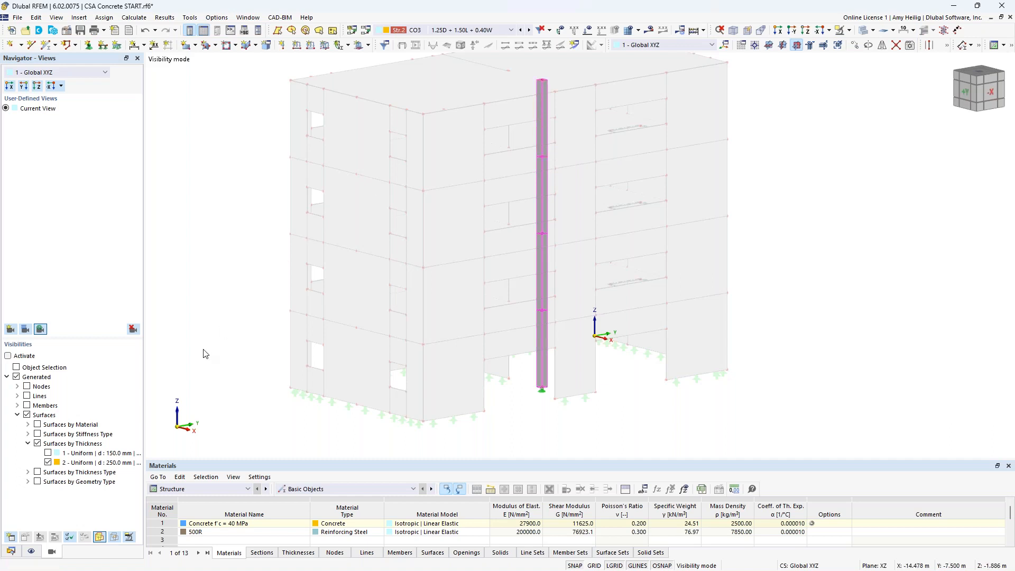
Activate Member Representatives in the model's base data and review the member properties considered for grouping
left_click(11, 551)
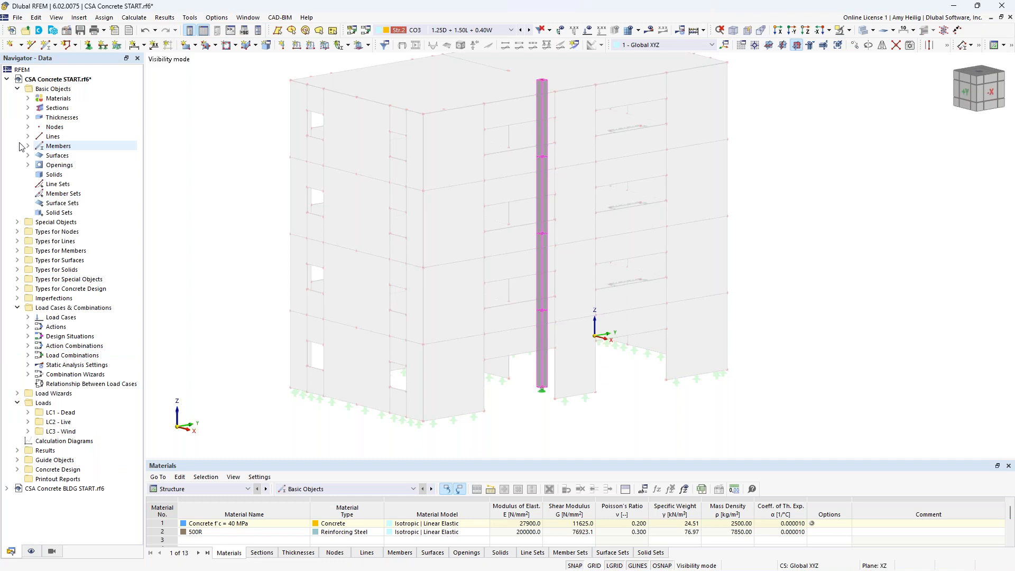
right_click(63, 80)
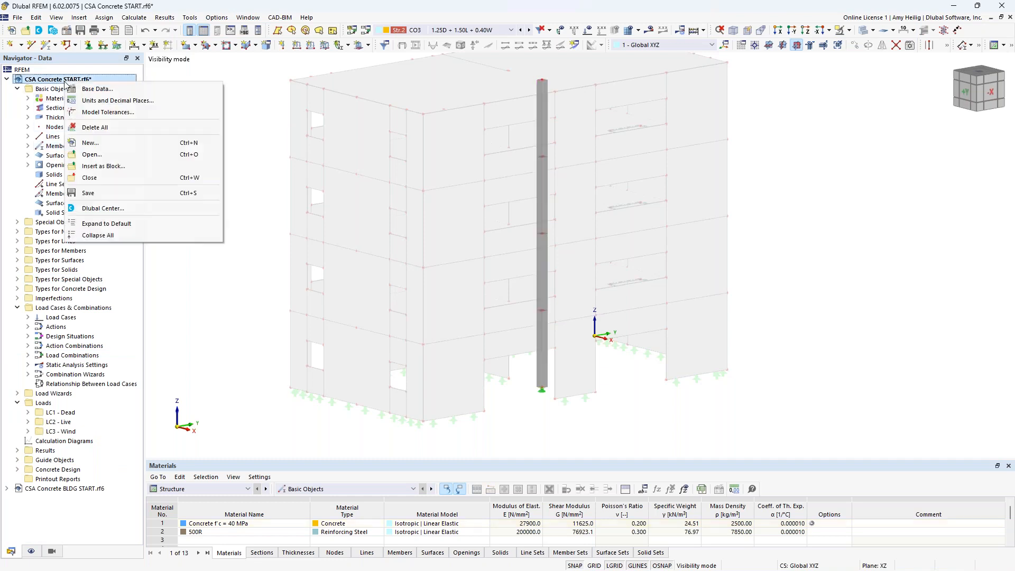
left_click(93, 90)
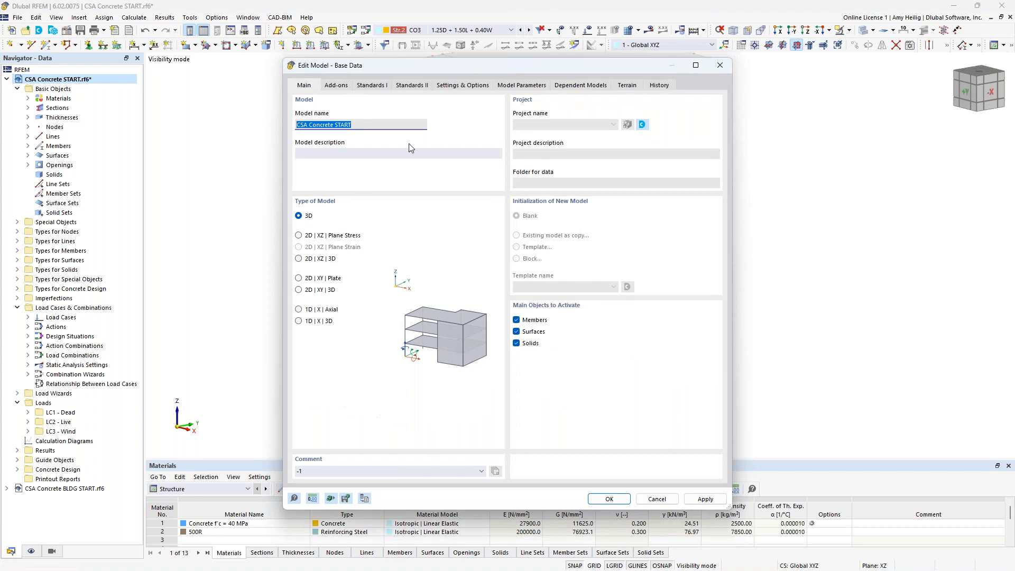
left_click(465, 86)
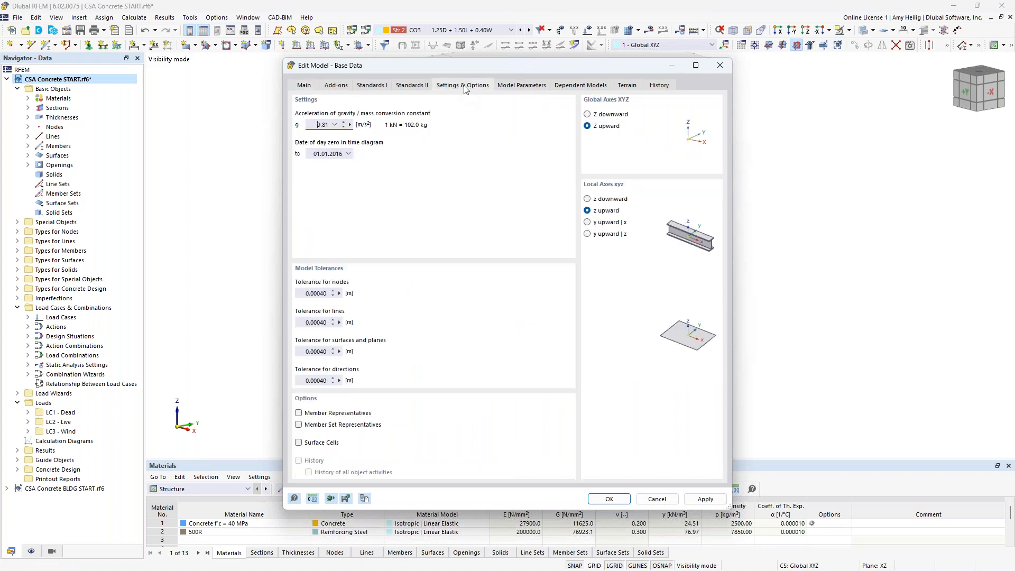
left_click(298, 413)
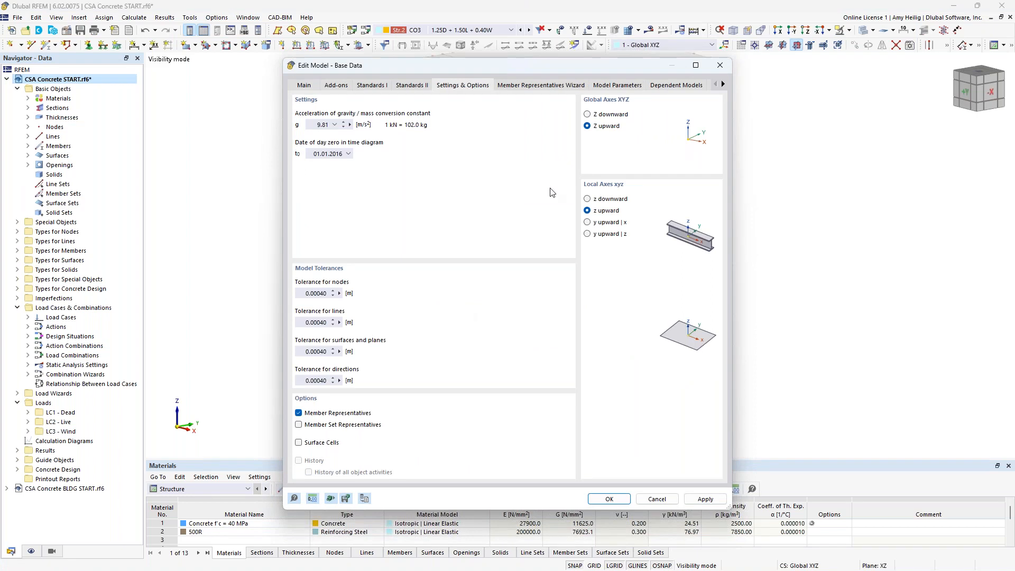
left_click(540, 87)
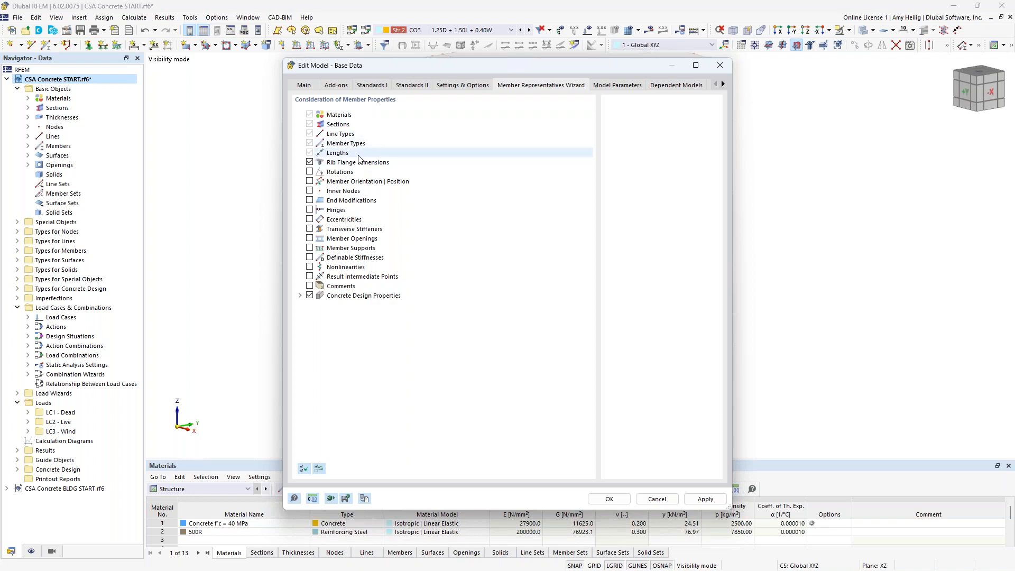
left_click(609, 499)
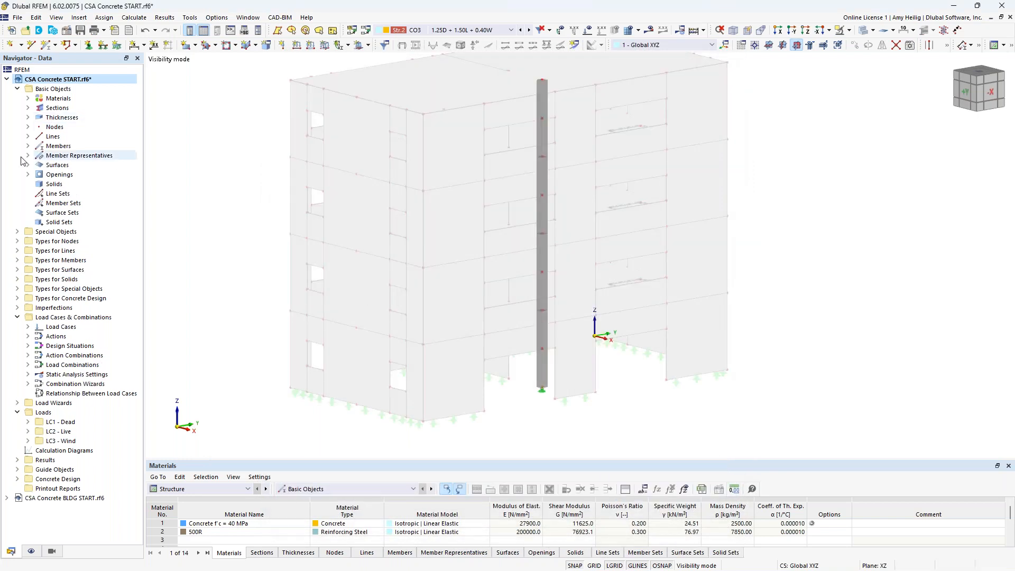
Open the column's member representative and activate the design properties for its members 1-4
left_click(28, 155)
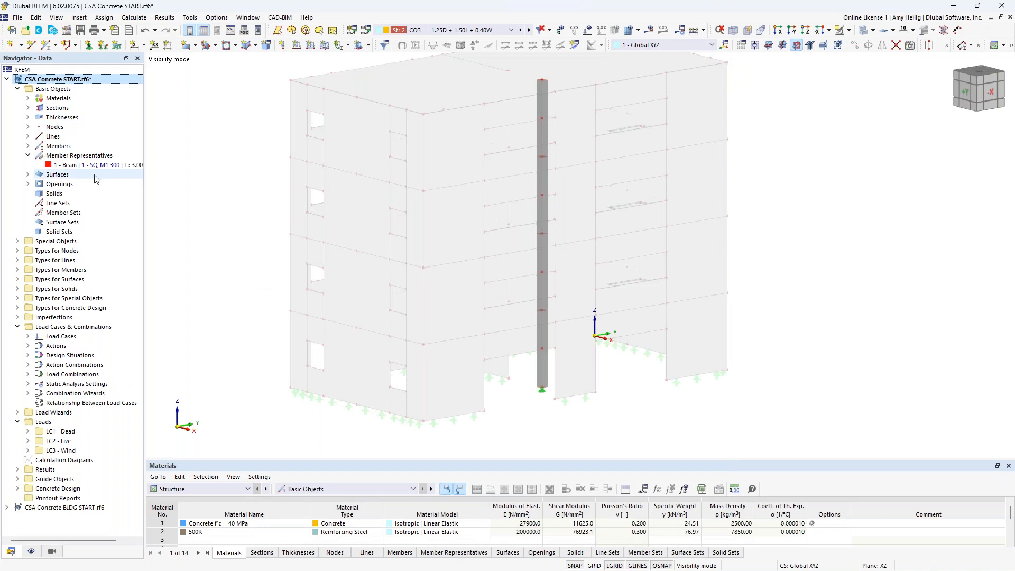
left_click(65, 166)
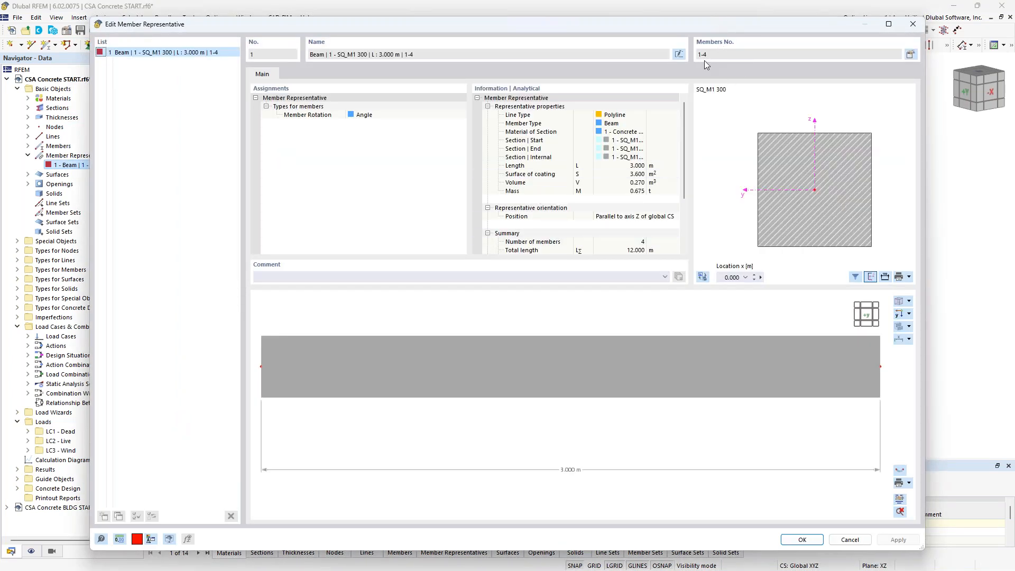
left_click(911, 55)
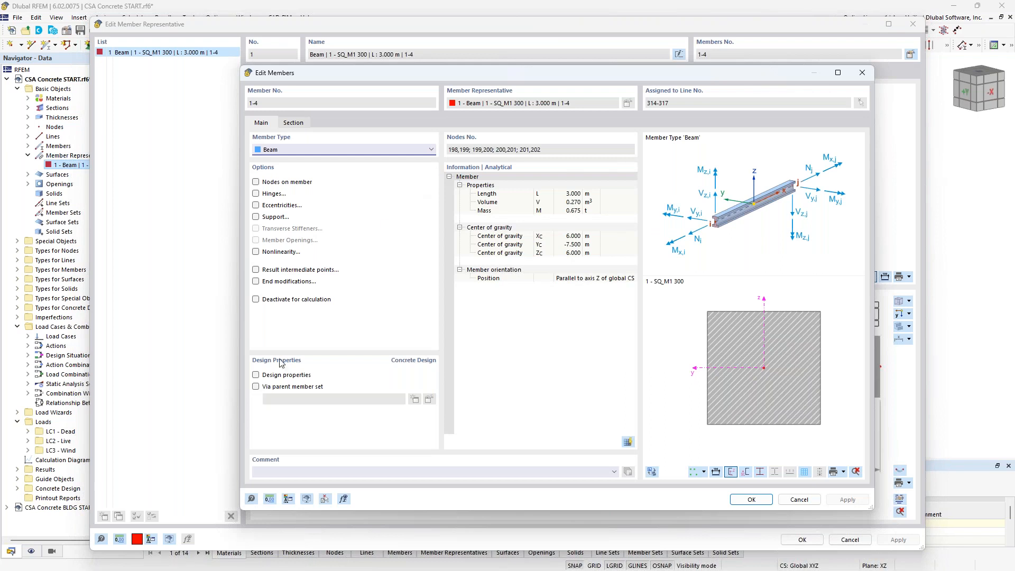
left_click(257, 375)
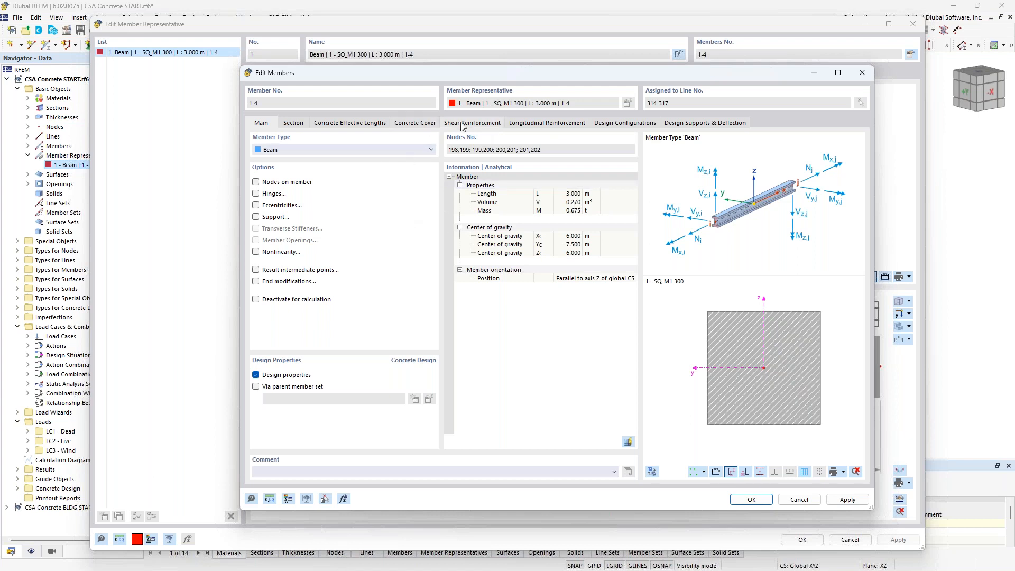
left_click(751, 499)
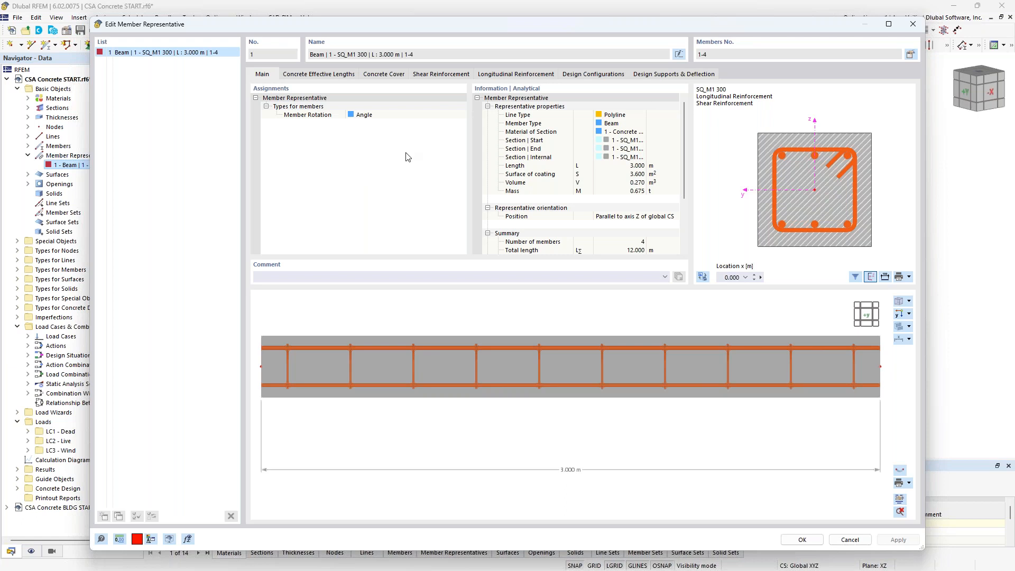
Review the effective length assignment of the column's member representative and set its concrete cover to 30 mm
left_click(329, 75)
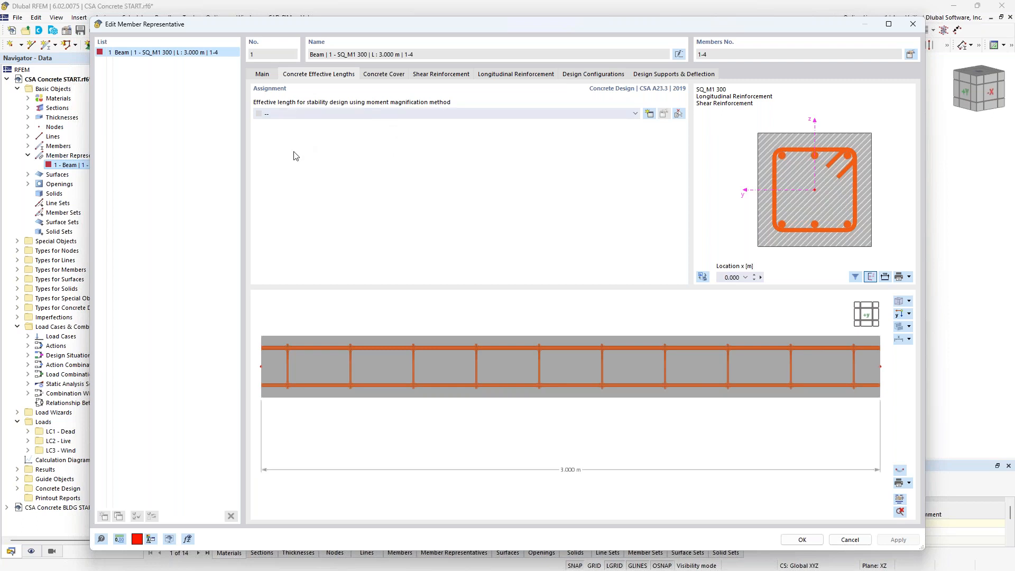
left_click(386, 75)
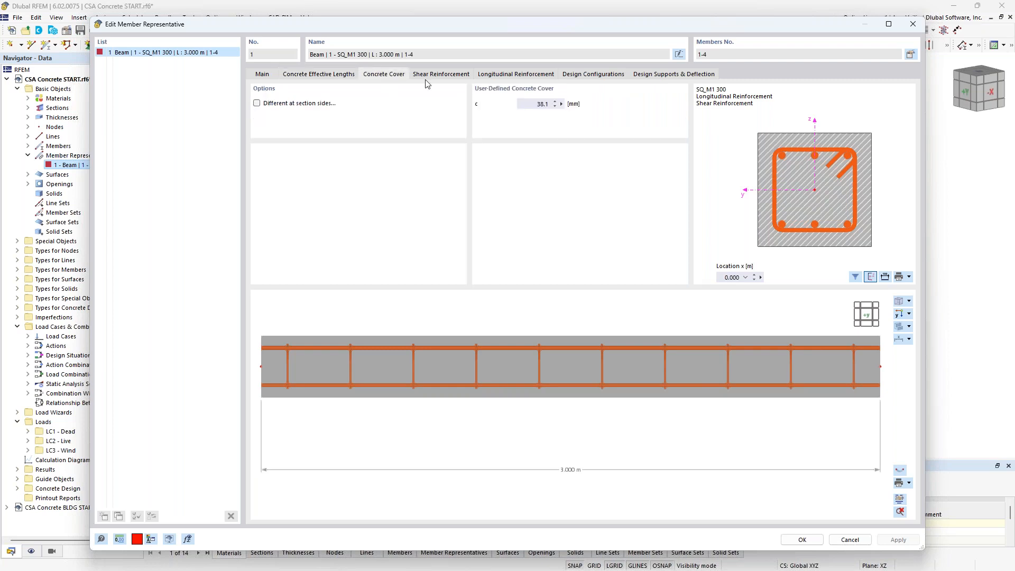
double_click(528, 104)
type("30")
Set the stirrup type of the column's shear reinforcement to A | Two legged | Closed | Hook 135°
left_click(454, 76)
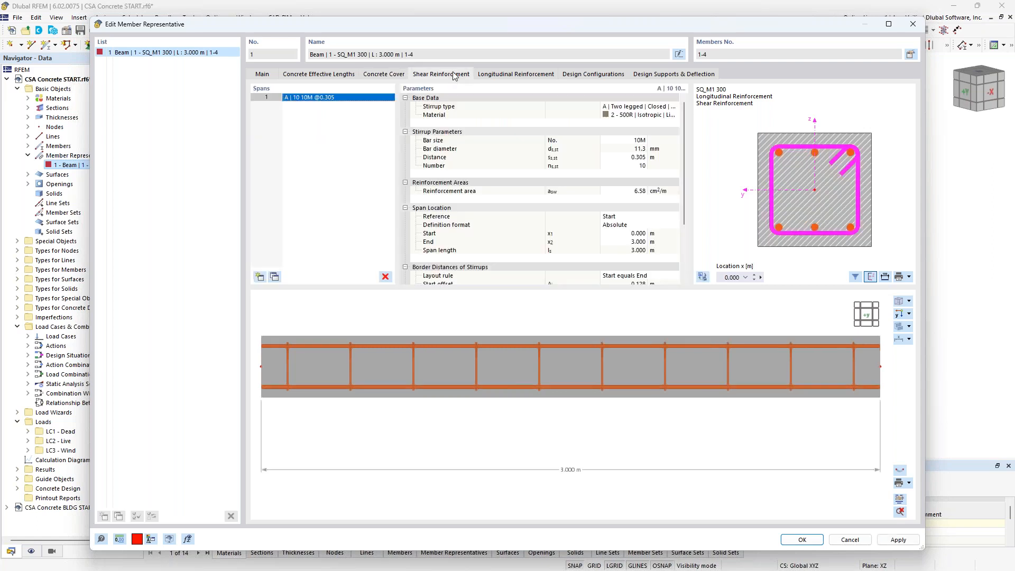
left_click(675, 107)
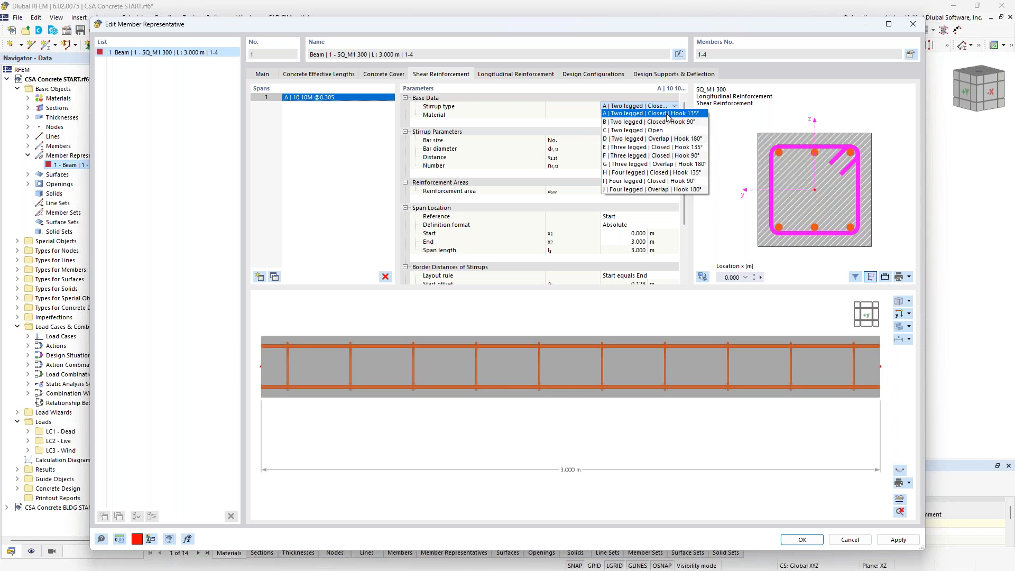
left_click(668, 113)
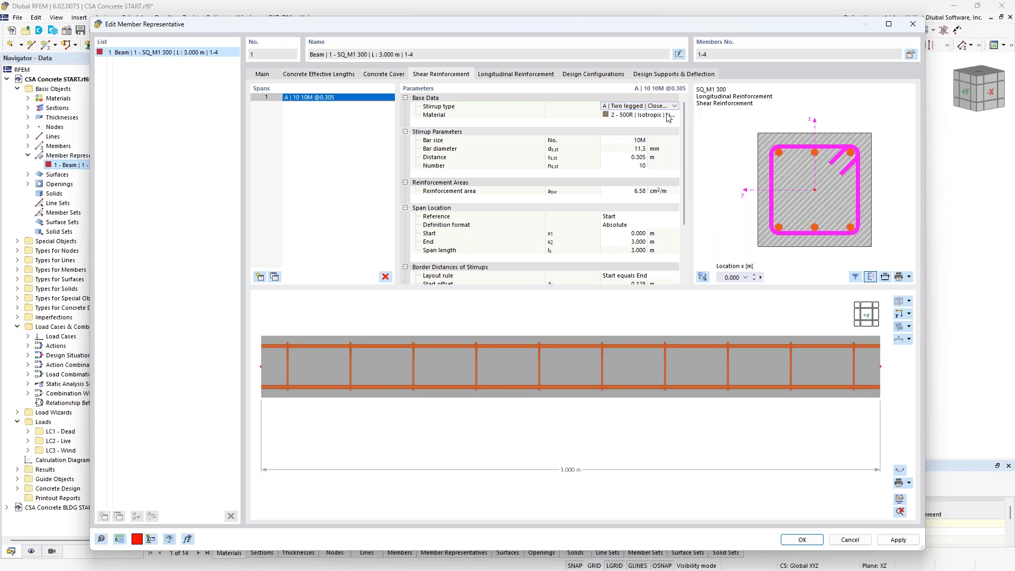
Review the Canadian CSA A23.3-19 reinforcing steels R and W in the material library for the stirrups, keeping the 500R material
left_click(629, 116)
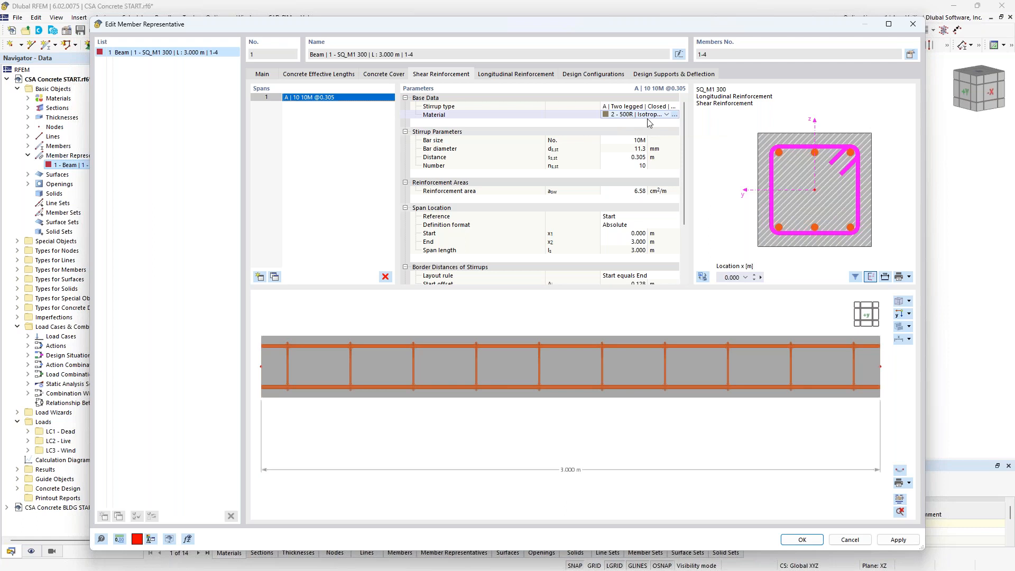
left_click(674, 115)
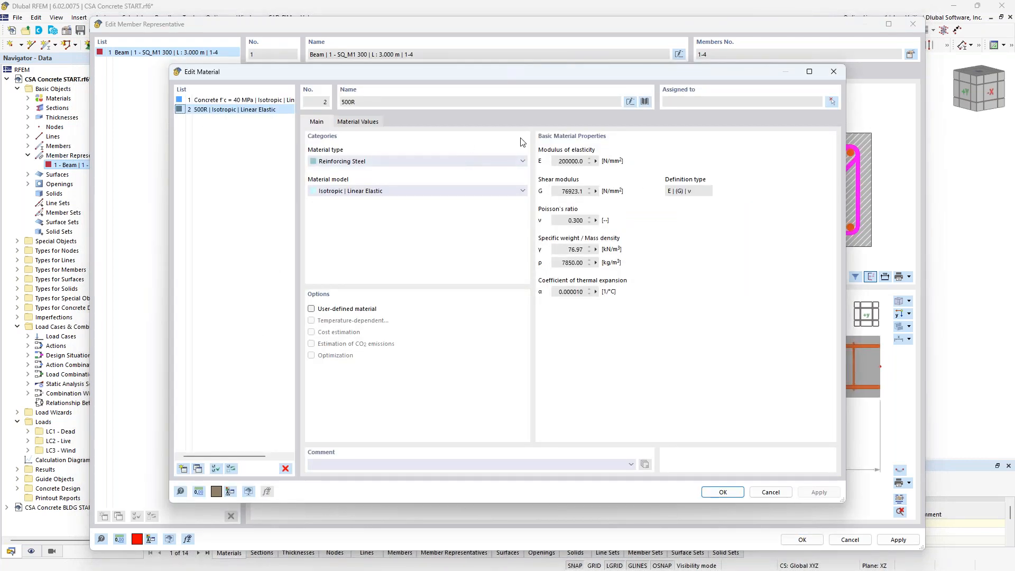
left_click(645, 101)
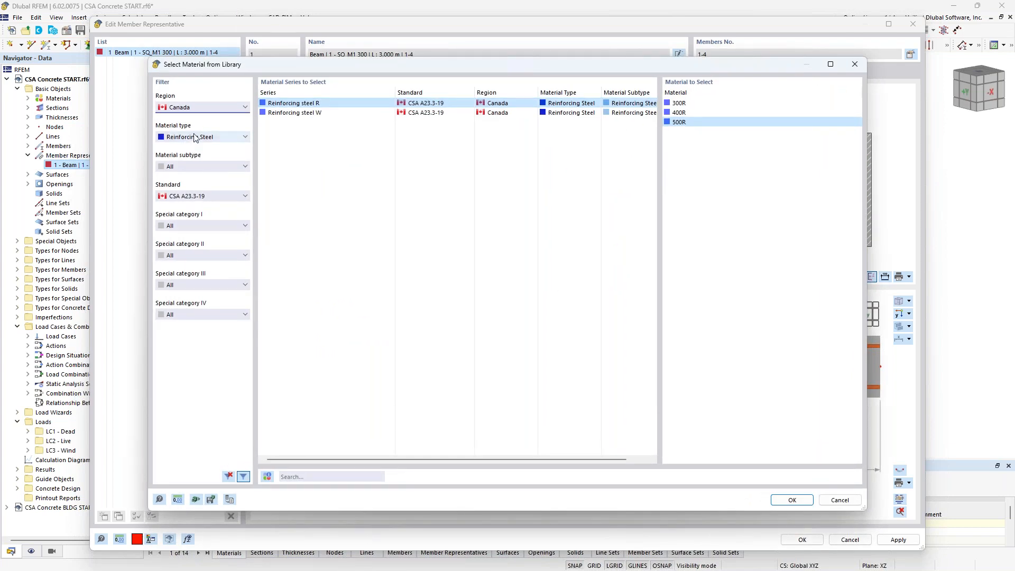
left_click(204, 108)
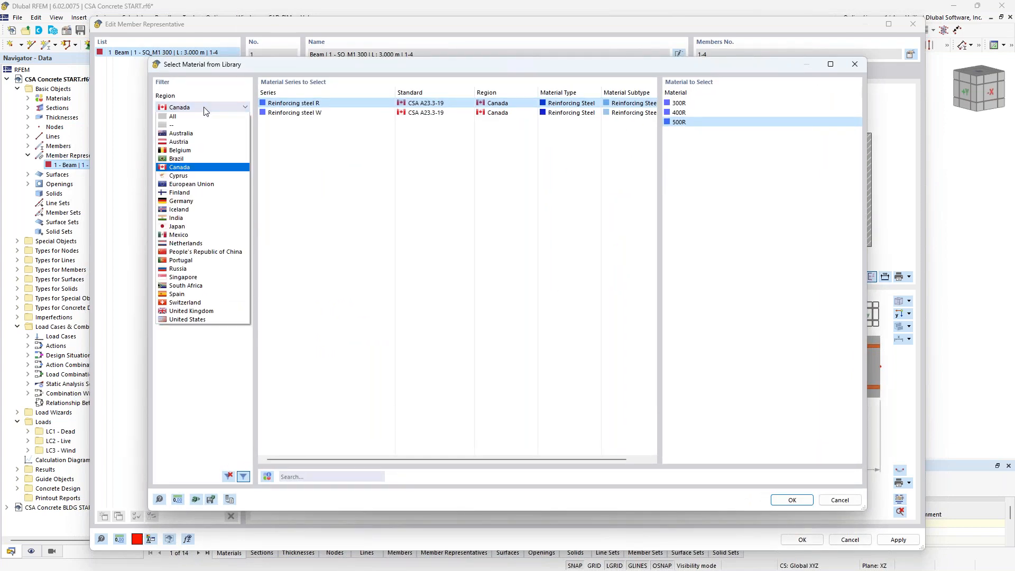
left_click(204, 107)
left_click(204, 137)
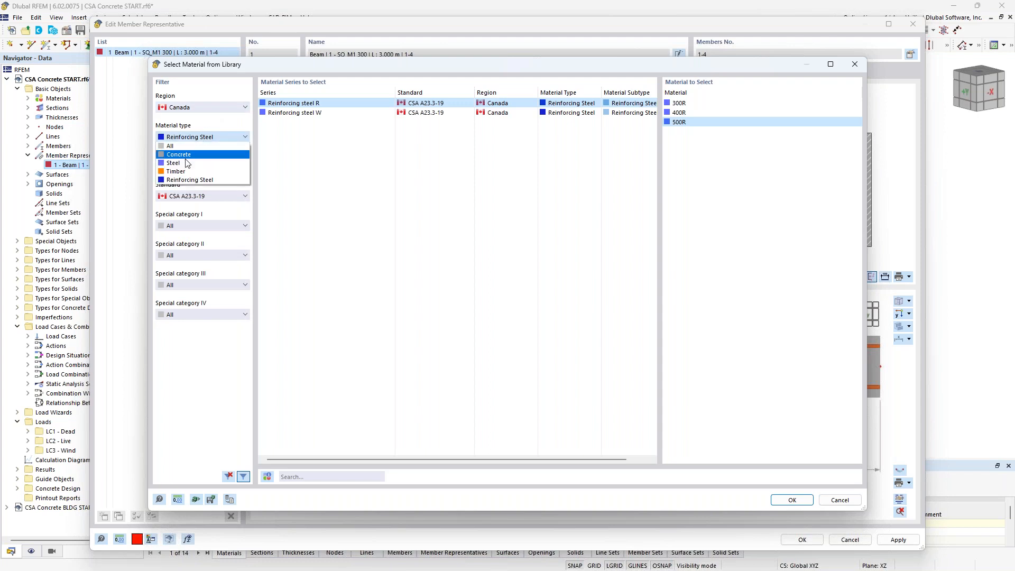
left_click(192, 183)
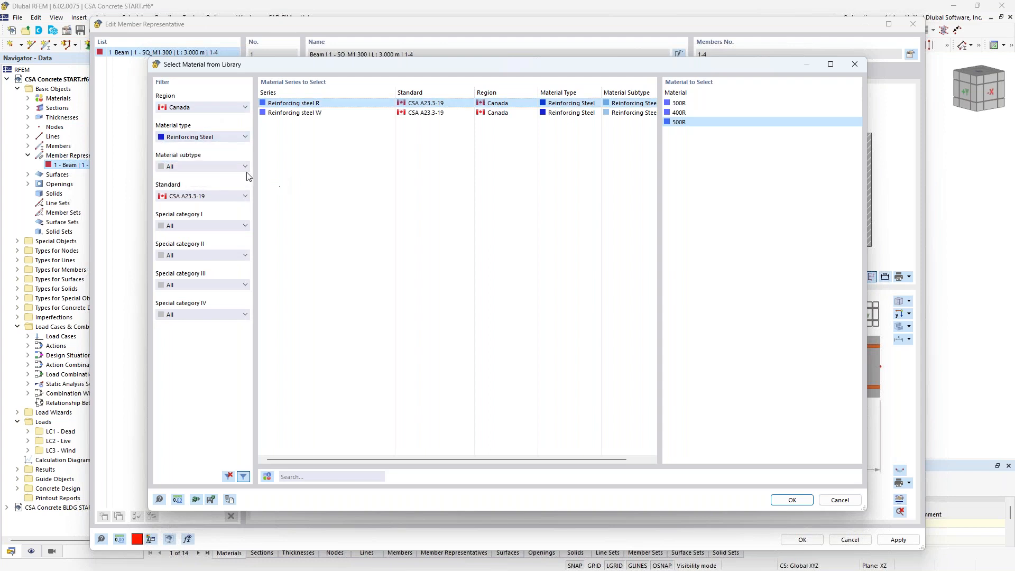
left_click(346, 114)
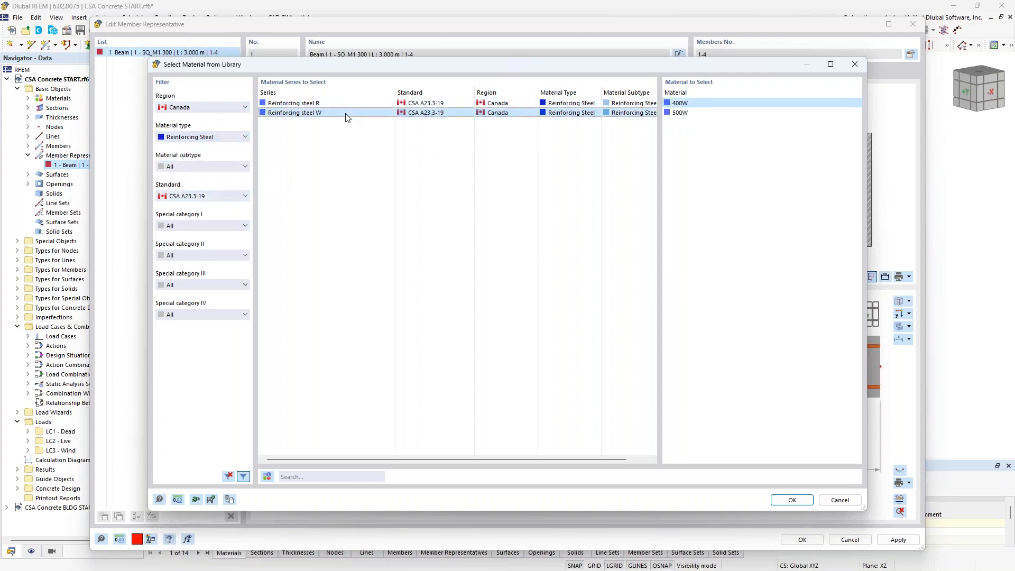
left_click(347, 104)
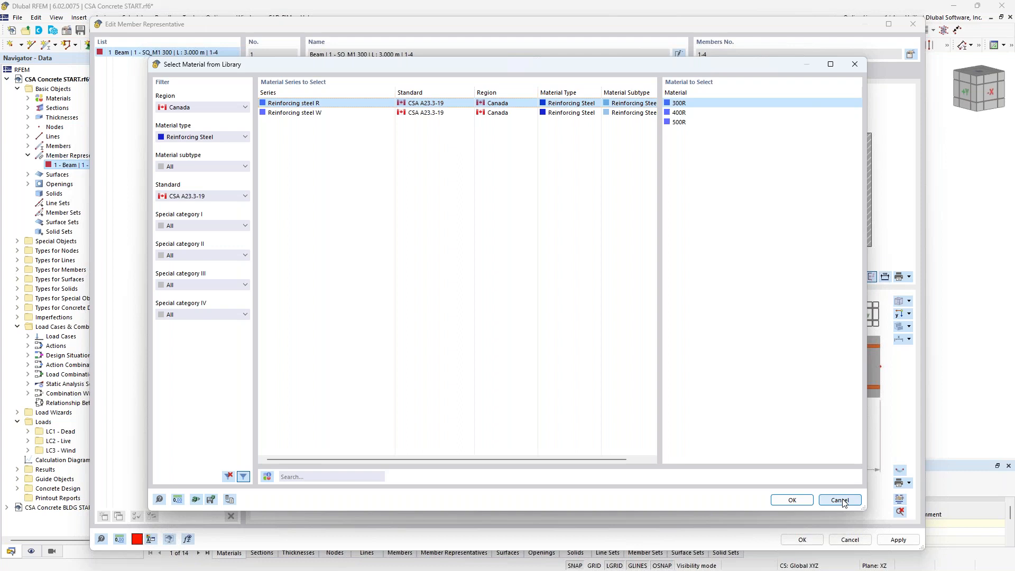
left_click(793, 500)
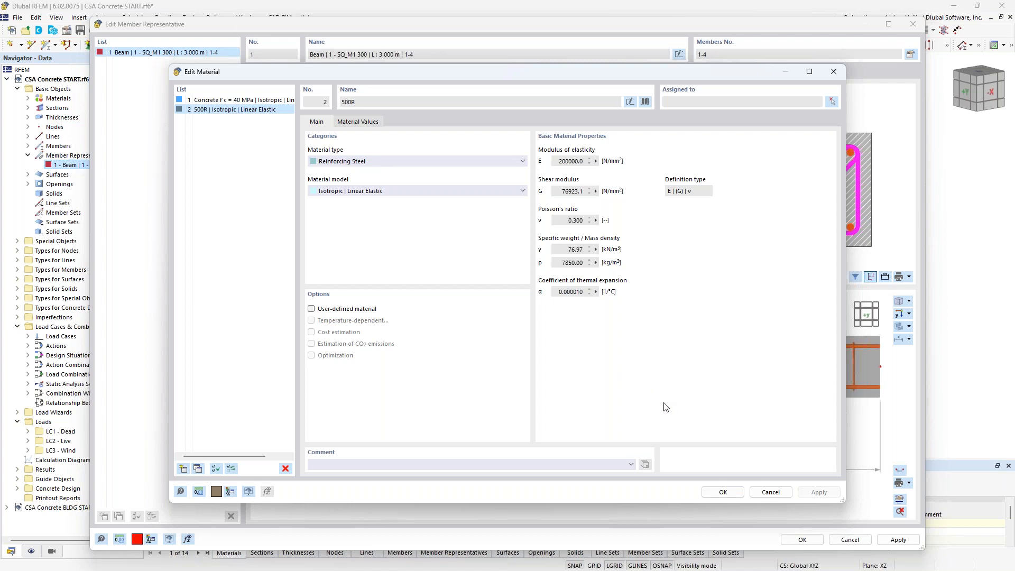
left_click(771, 492)
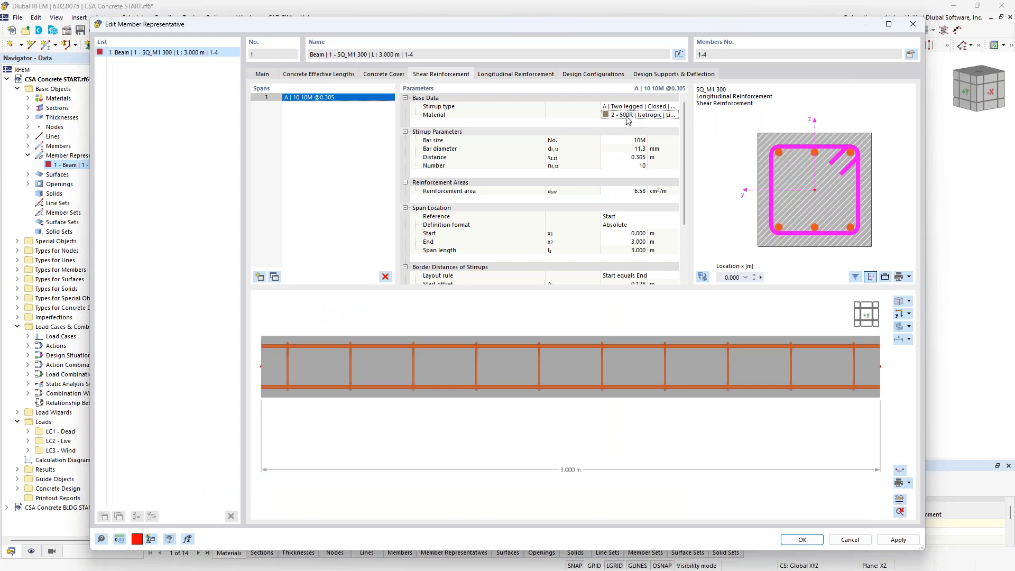
Set the column stirrups to bar size 10M at a distance of 0.3 m with 10 stirrups, and check the reinforcement in the 3D preview
left_click(633, 140)
left_click(643, 140)
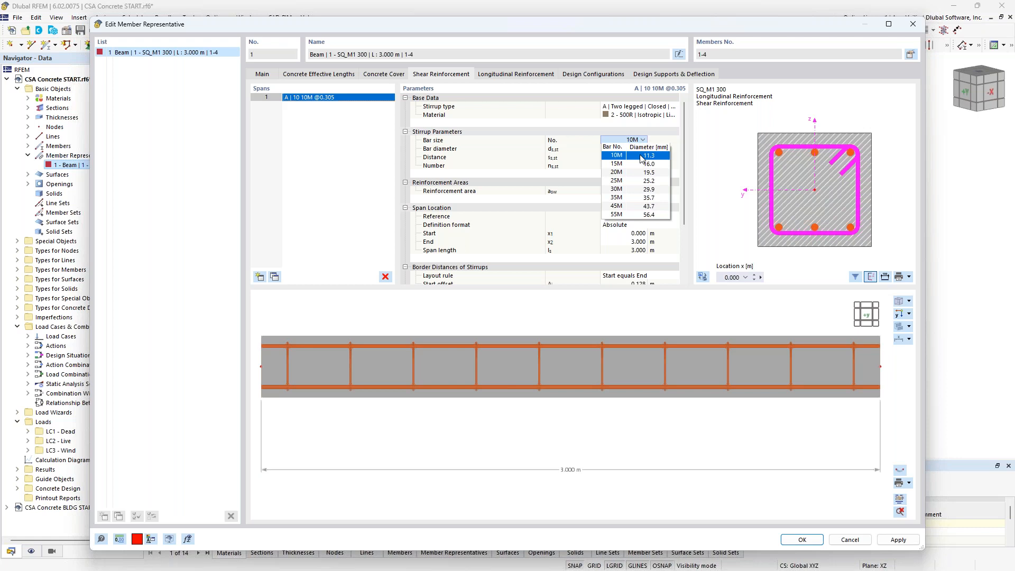
left_click(641, 156)
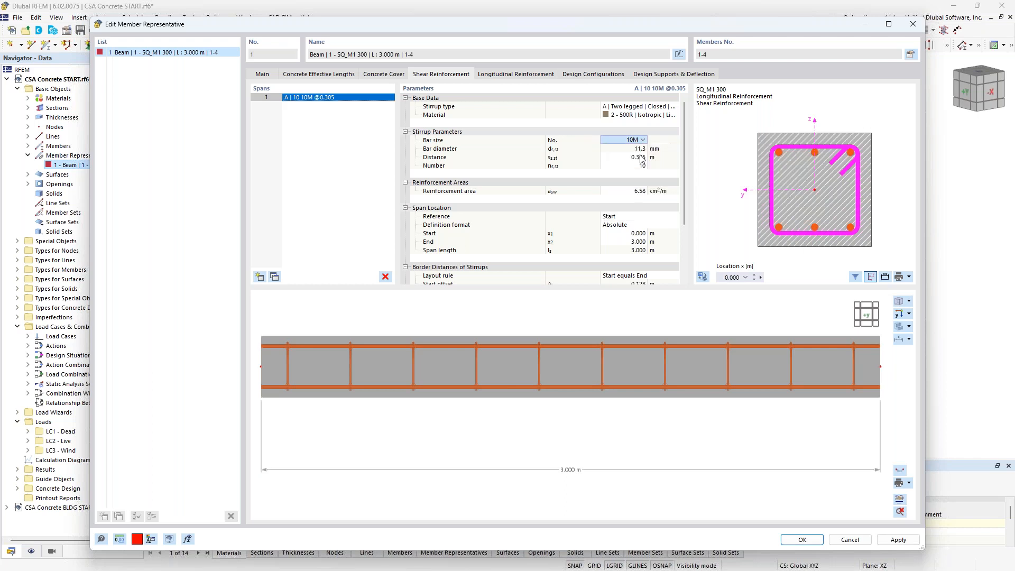
left_click(634, 158)
left_click(633, 159)
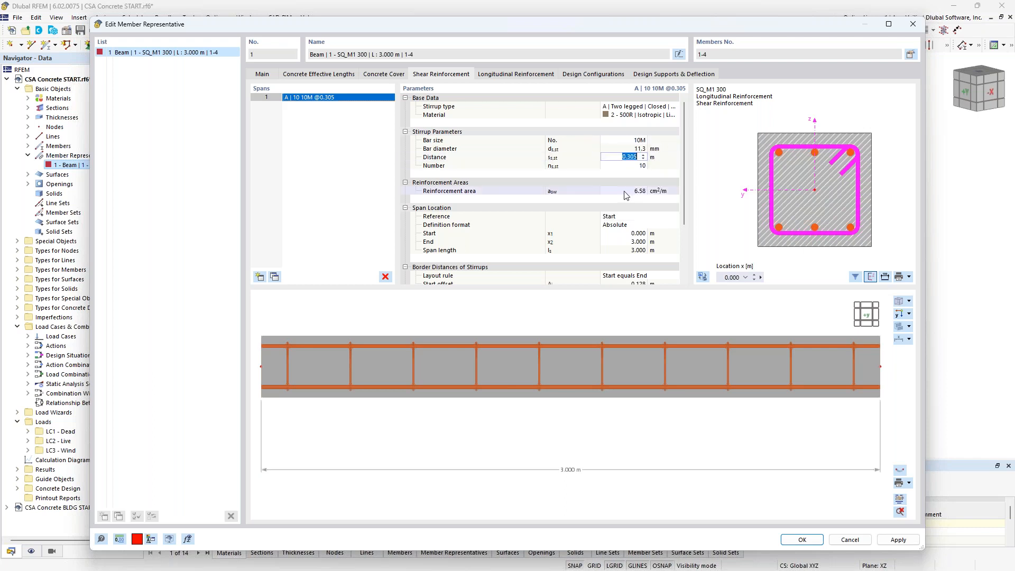
type("0.3")
key("Tab")
type("10")
key("Tab")
middle_click_drag(745, 381, 747, 403, "ctrl")
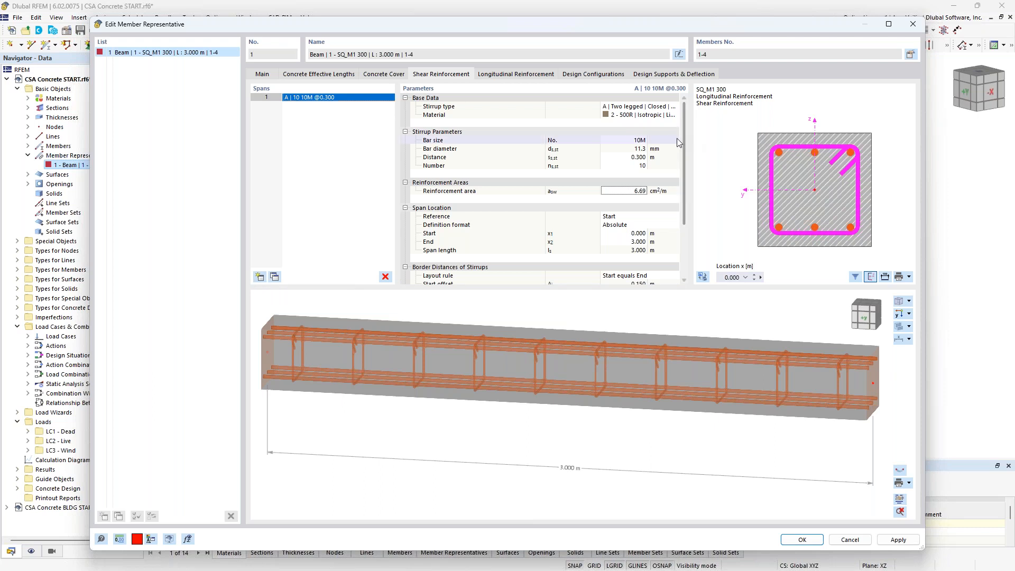
left_click_drag(684, 142, 686, 166)
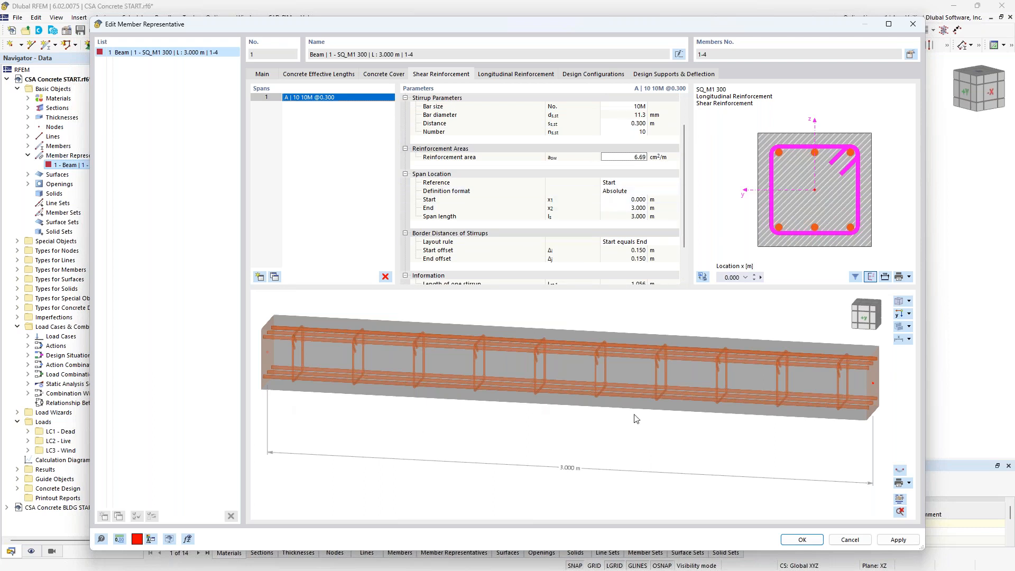
Set the column's longitudinal reinforcement to rebar type C | Uniformly surrounding with 20M bars, and review its span location and anchorage settings
left_click(516, 75)
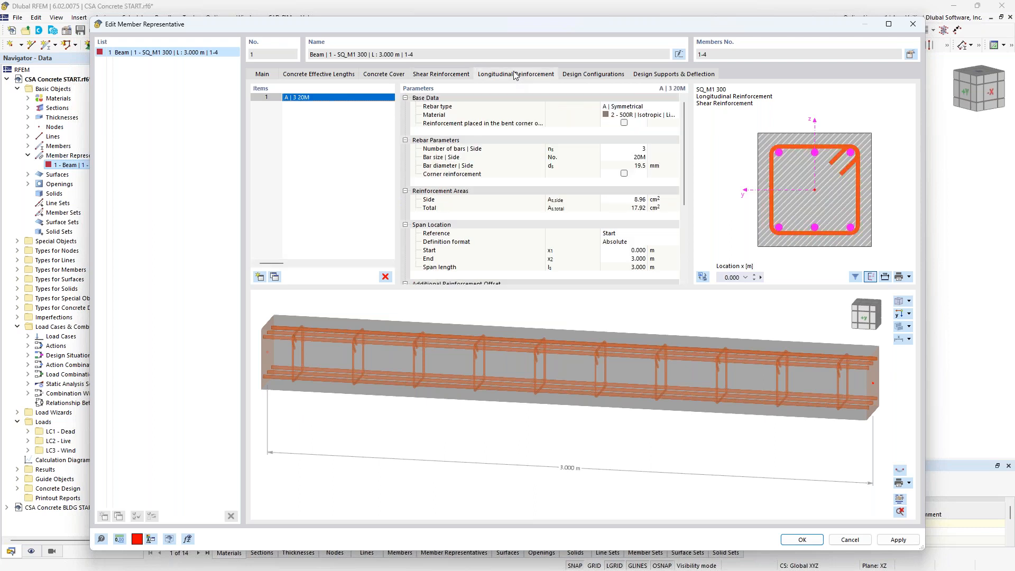
left_click(640, 106)
left_click(674, 106)
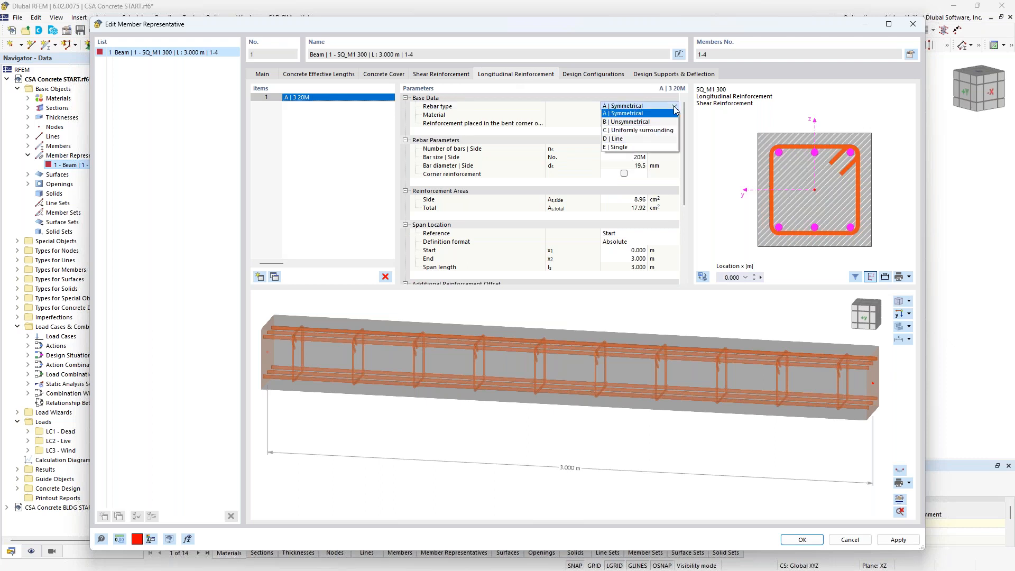
left_click(654, 131)
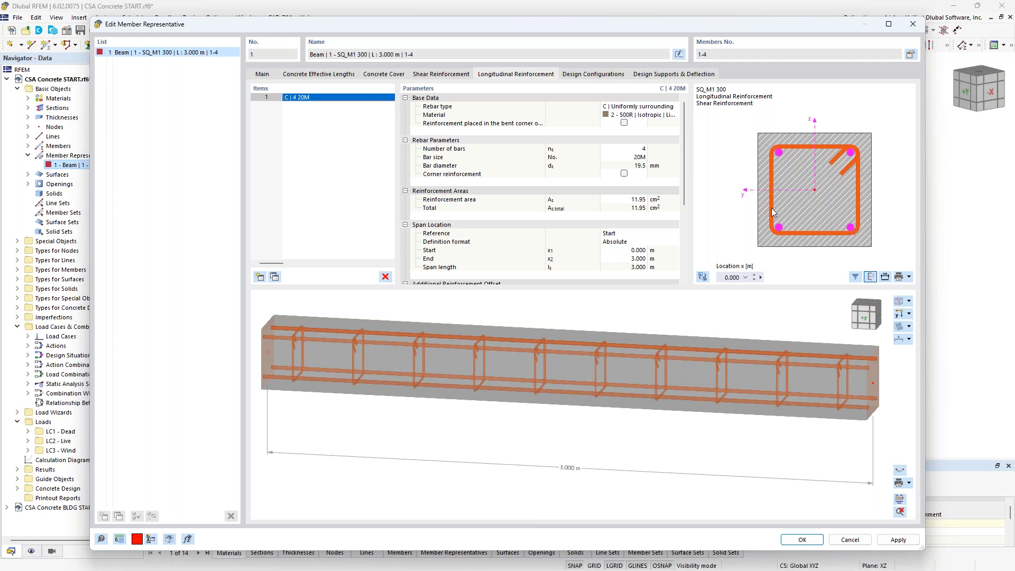
left_click(633, 156)
left_click(642, 157)
left_click(643, 157)
left_click_drag(683, 150, 684, 205)
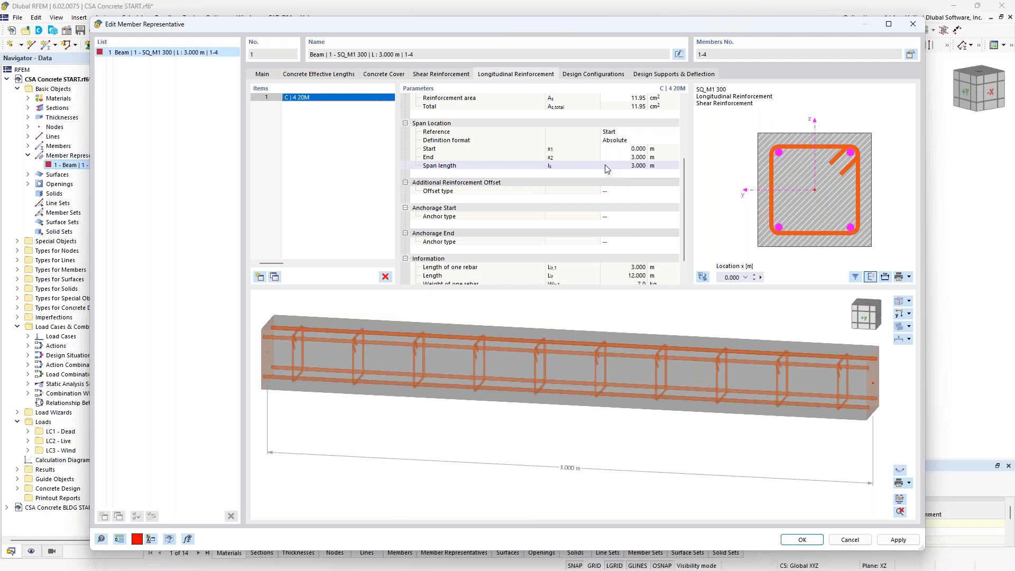
Review the member design parameters of the column's default ultimate configuration without changing them
left_click(599, 75)
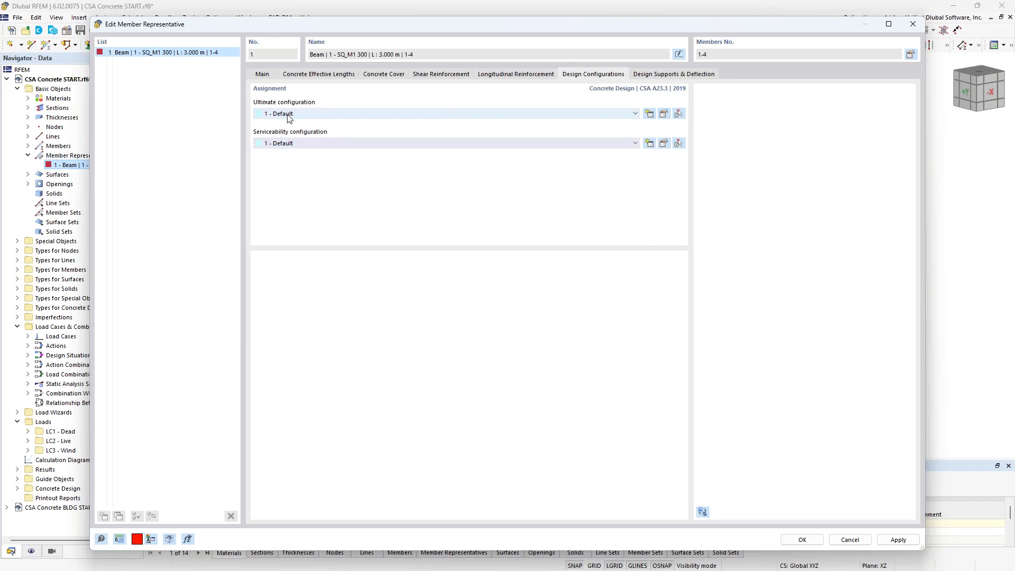
left_click(665, 115)
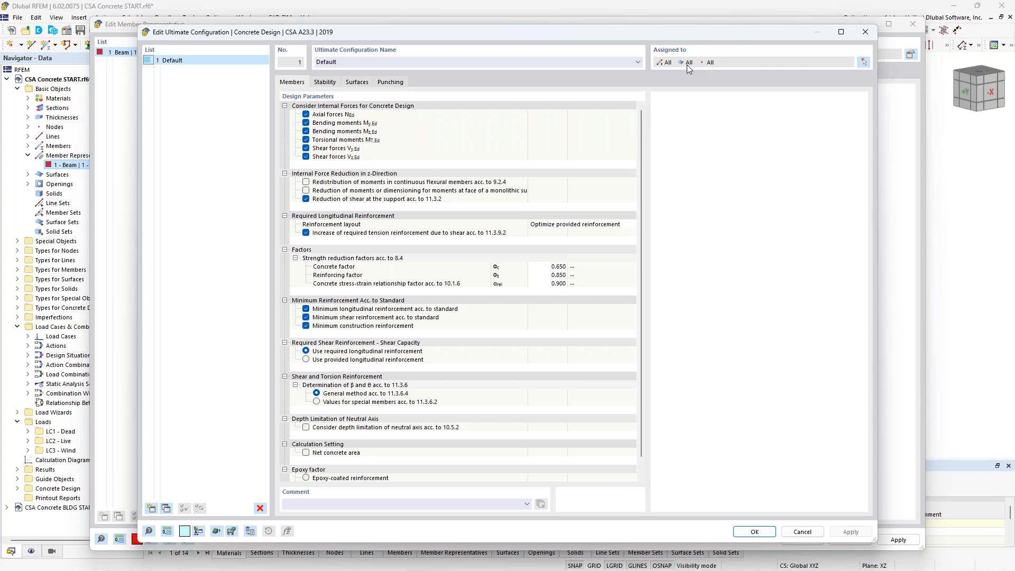
left_click(807, 531)
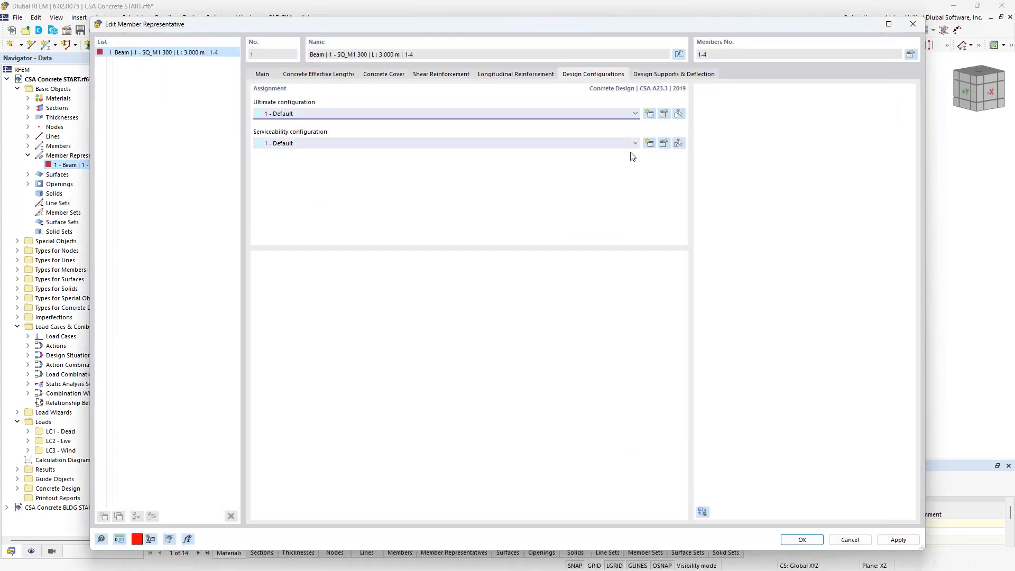
Review the default serviceability configuration, comparing the time-dependent material properties option and keeping the time-dependent factor acc. to 9.8.2.5
left_click(664, 146)
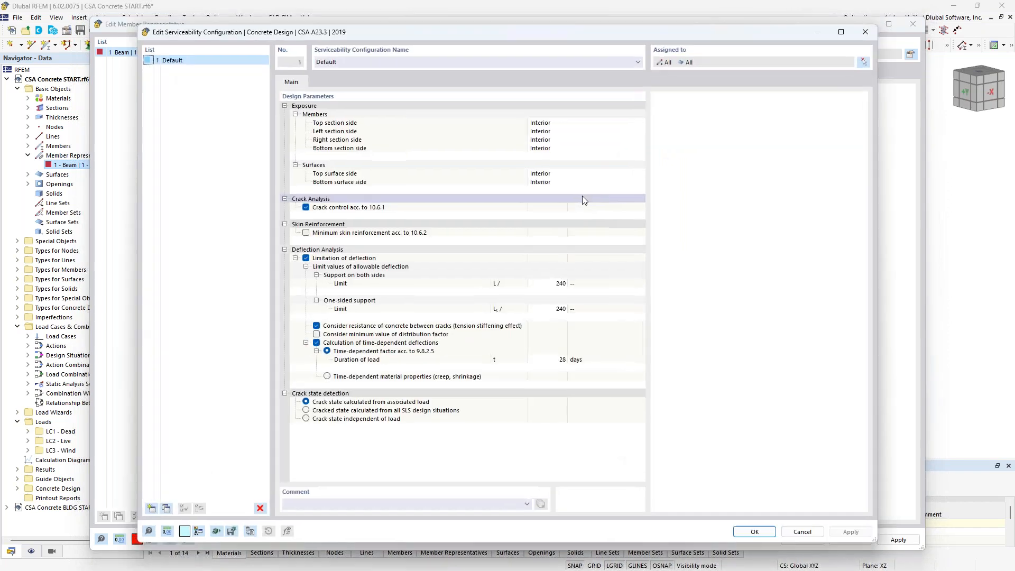
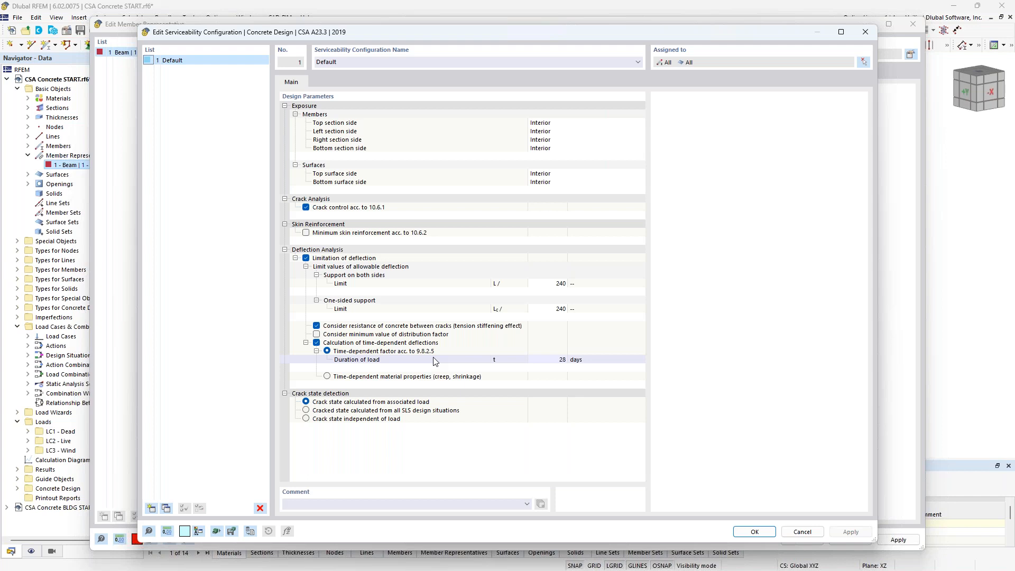
left_click(327, 376)
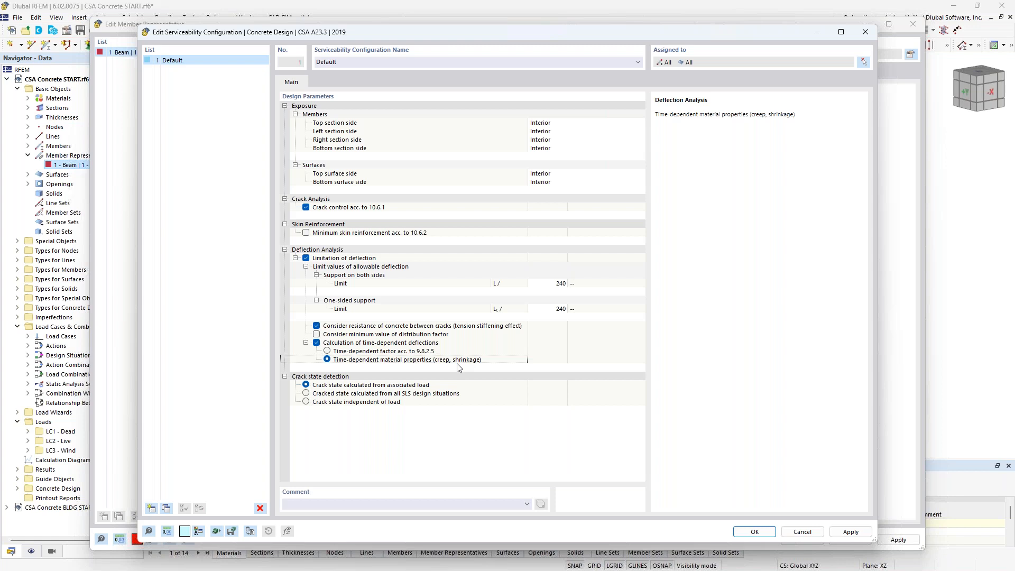
left_click(327, 351)
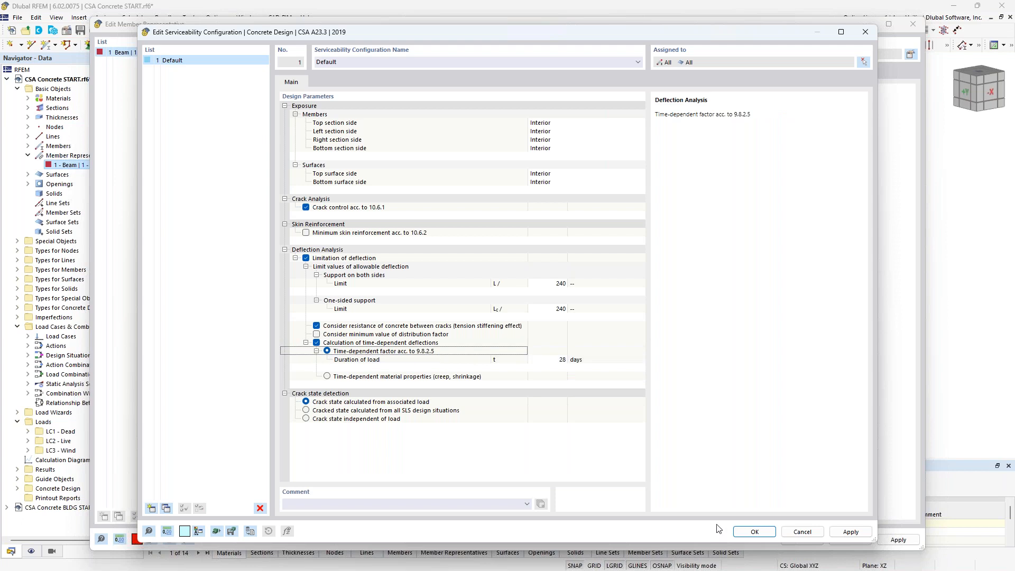
left_click(743, 533)
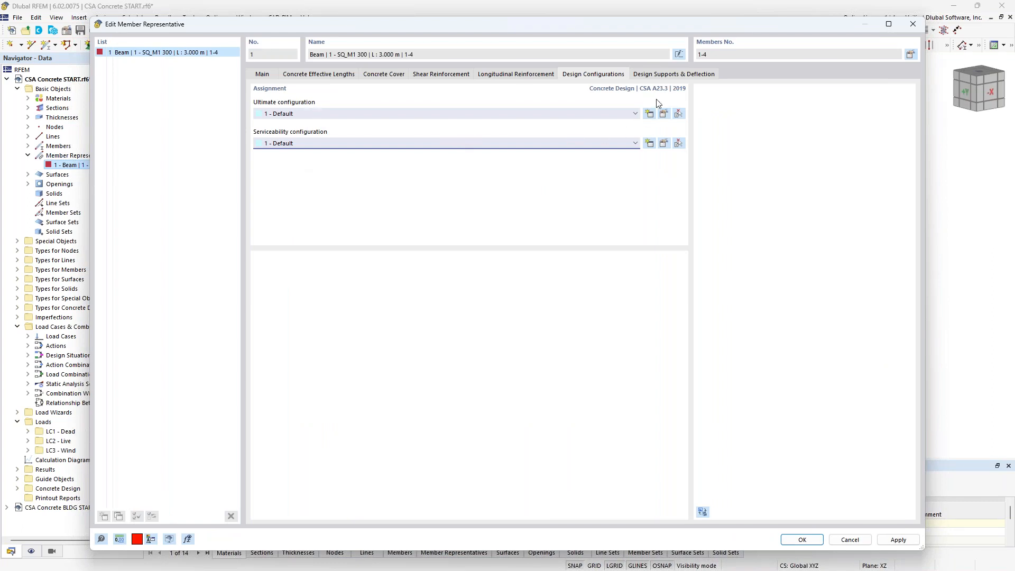
Inspect the concrete design support settings for the member start without assigning a support, and save the column's member representative
left_click(662, 77)
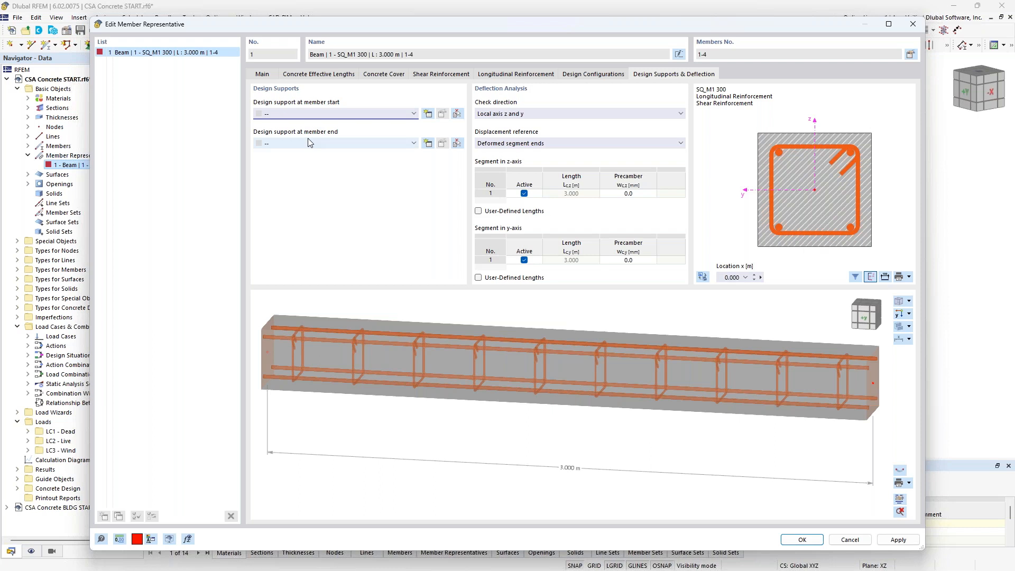
left_click(428, 114)
left_click(383, 105)
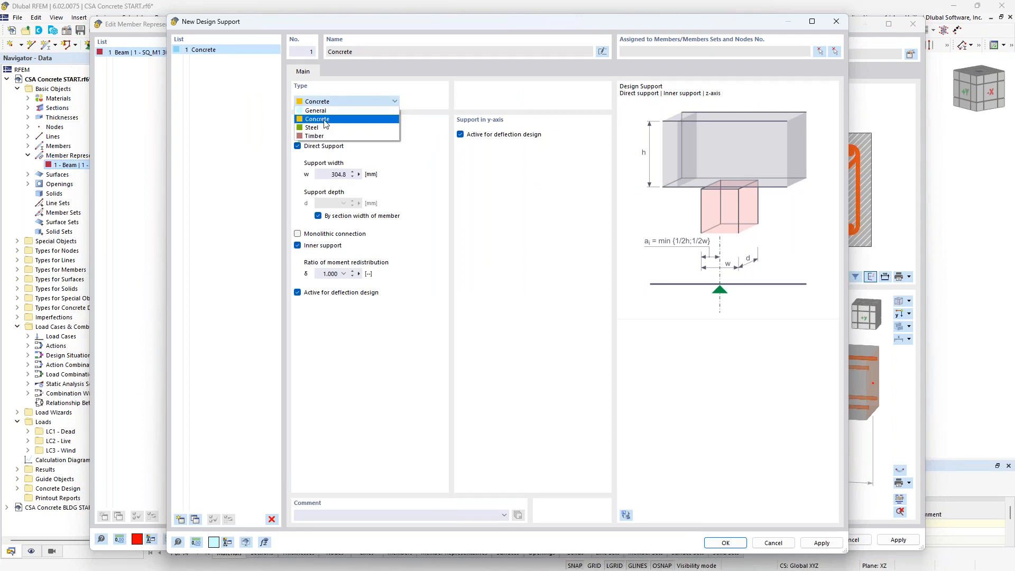
left_click(326, 119)
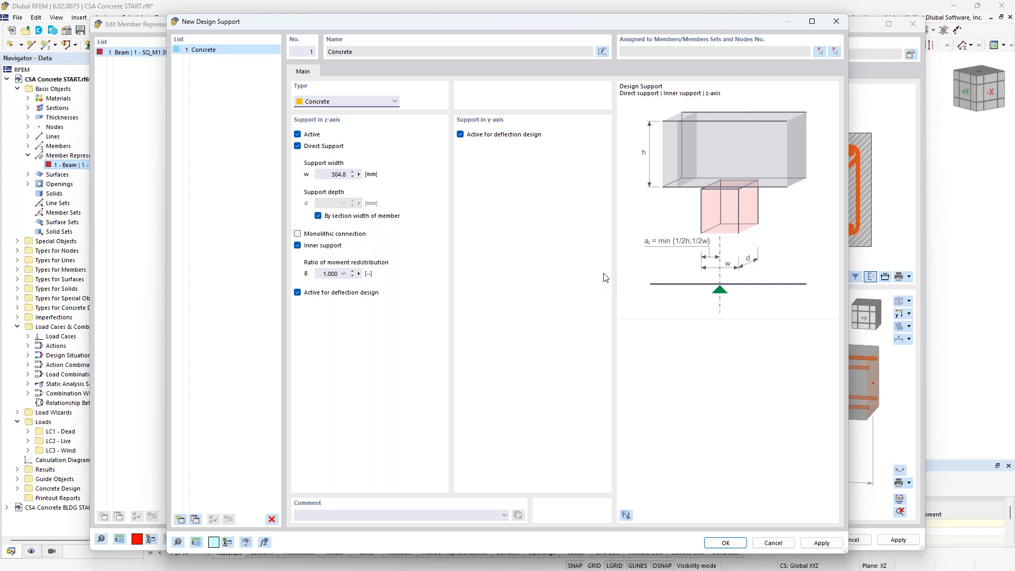
left_click(773, 543)
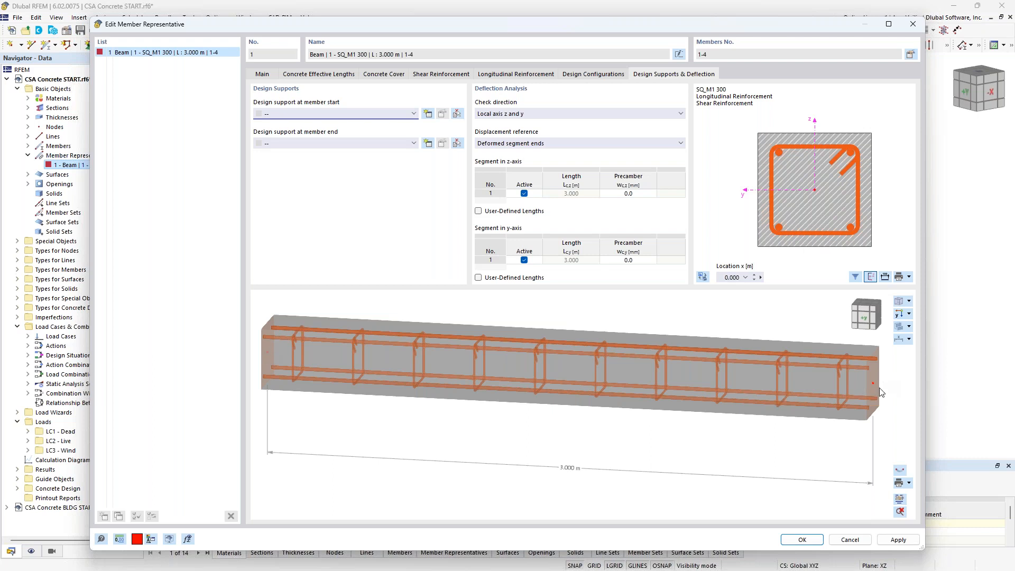
left_click(802, 540)
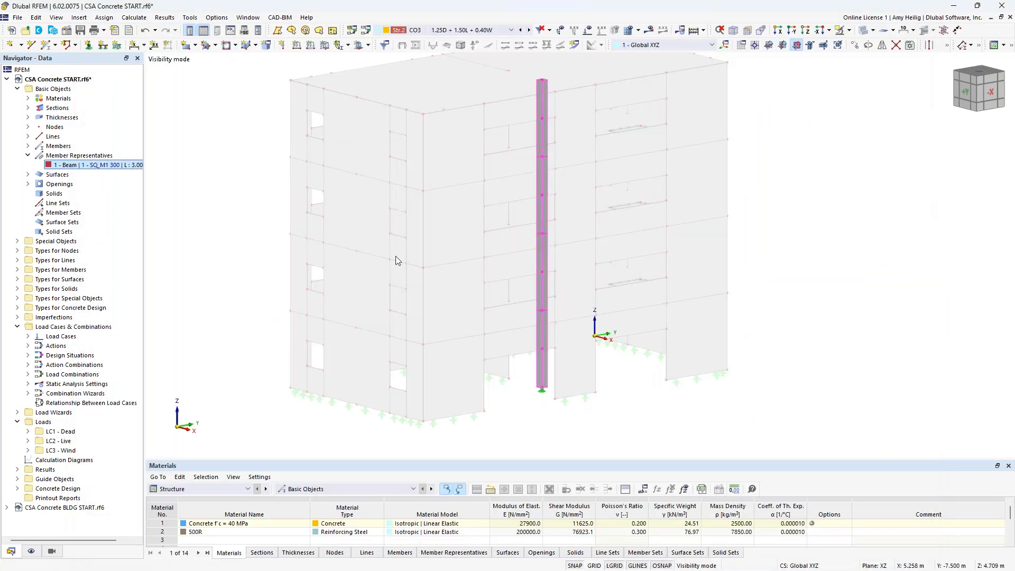
Turn on the display of Types for Concrete Design and show the model as a wireframe to expose the column reinforcement
left_click(32, 551)
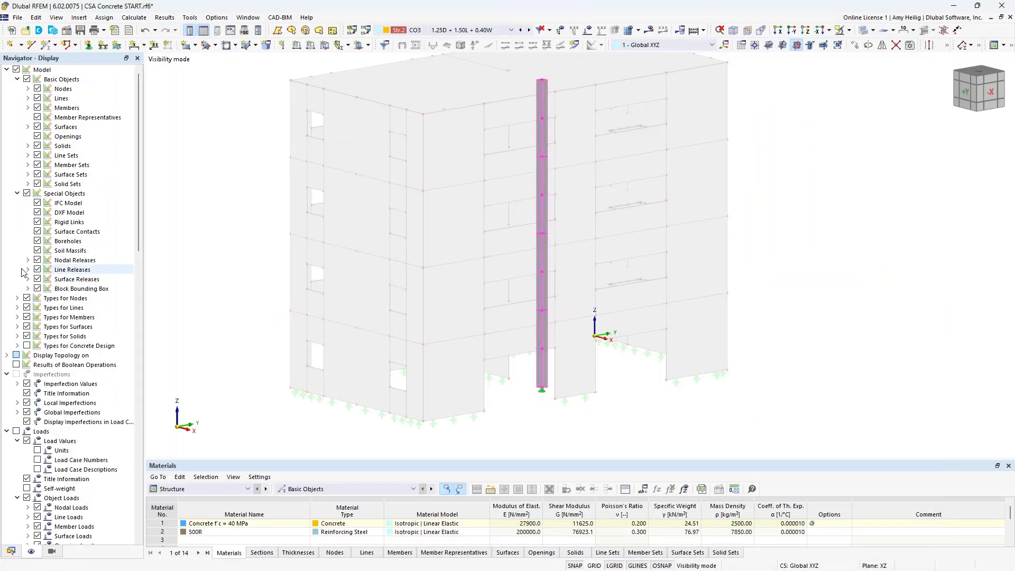
left_click(26, 346)
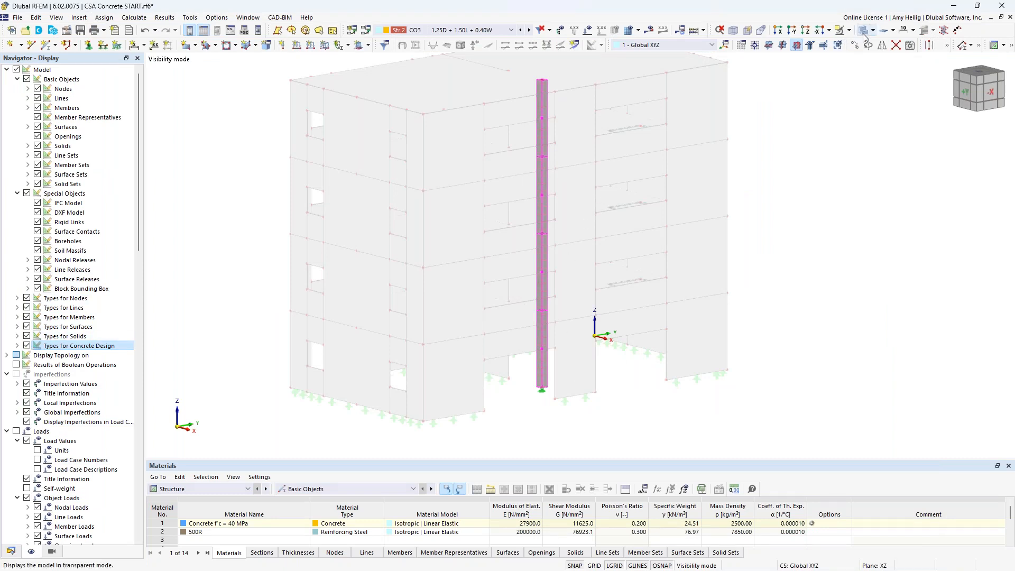
left_click(850, 45)
Examine the column's longitudinal bars and ties near its base support and along its height
scroll(547, 387, "up", 2)
scroll(547, 387, "up", 5)
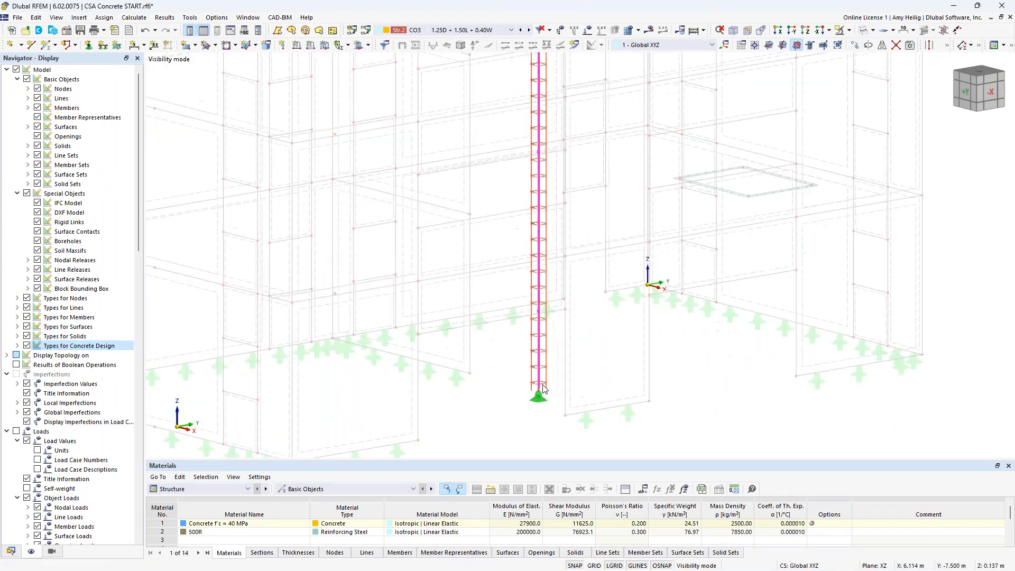
scroll(529, 348, "down", 6)
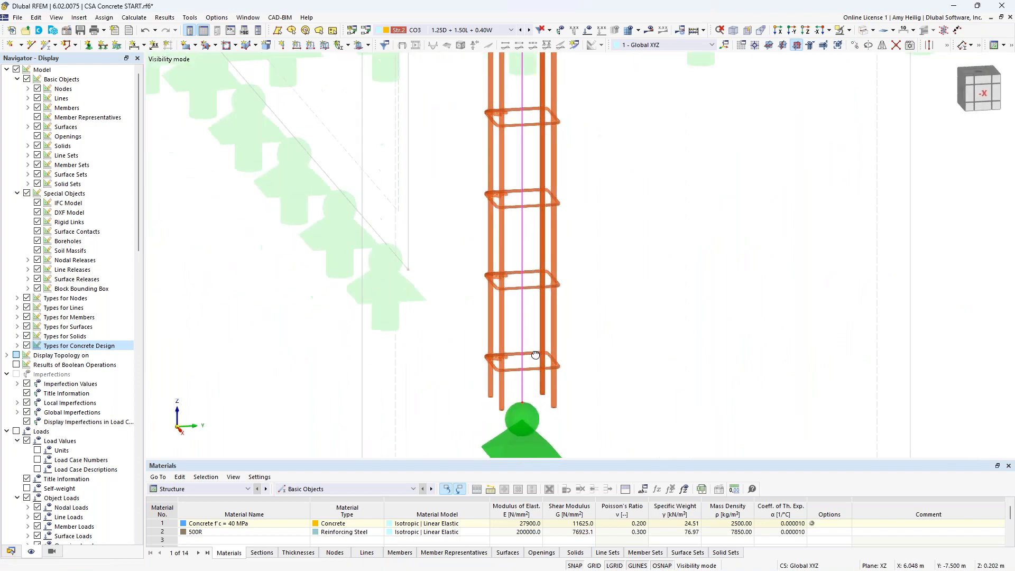
scroll(547, 291, "down", 3)
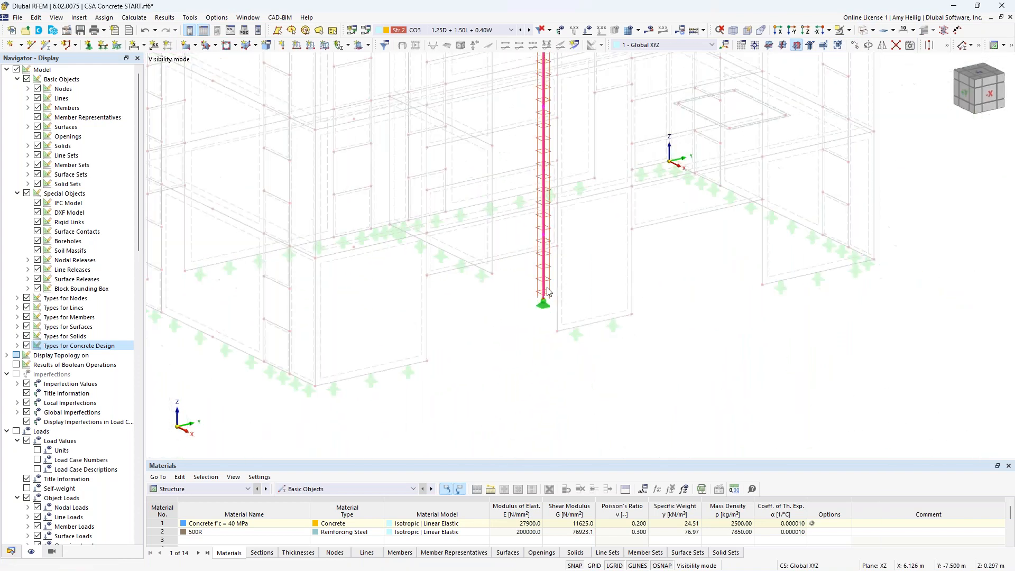
scroll(587, 180, "up", 2)
scroll(606, 290, "down", 4)
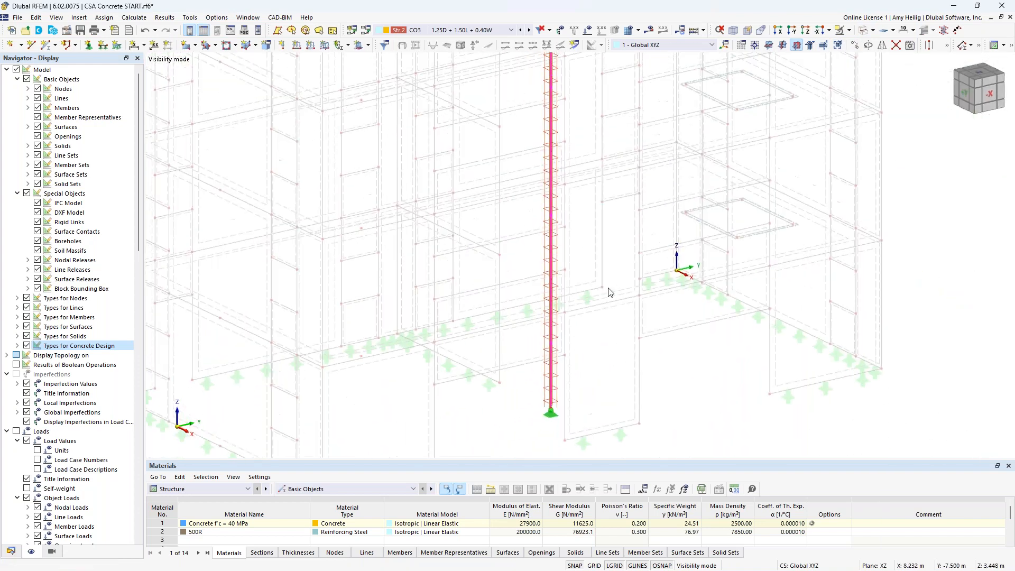
scroll(608, 292, "up", 2)
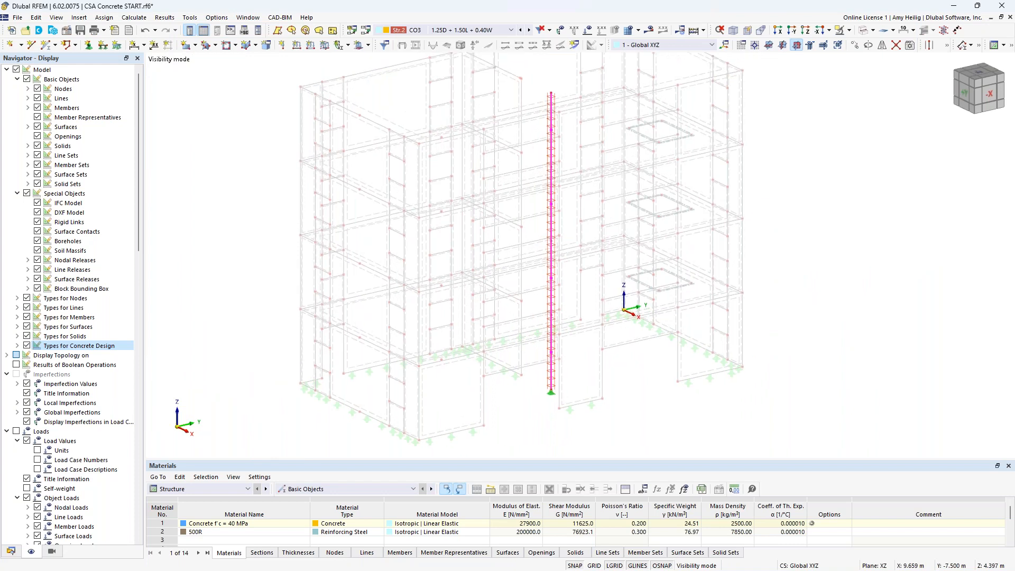
Clear the selection, leave the isolated view of the column, and display the whole building as a transparent solid model
left_click(612, 371)
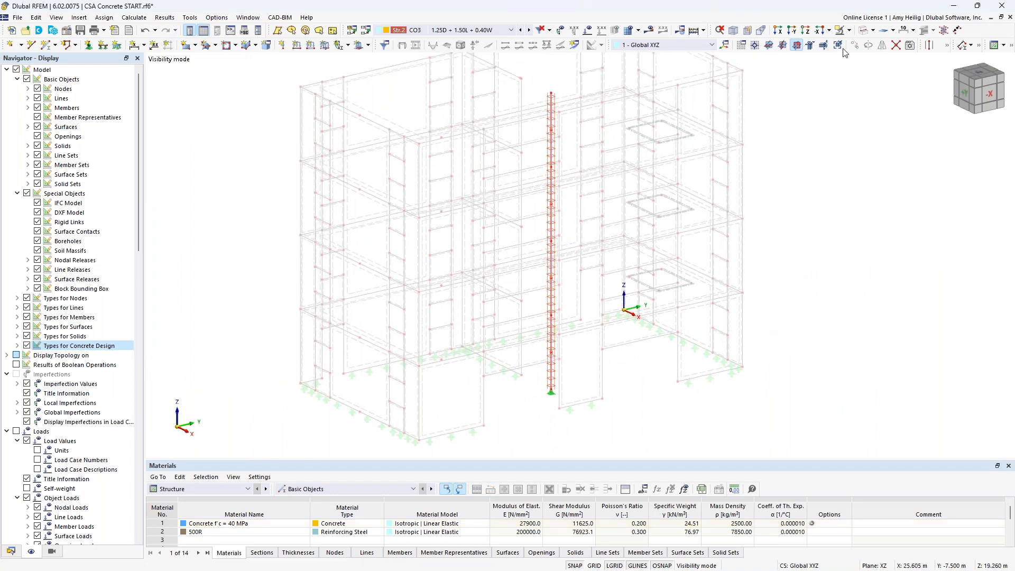
left_click(847, 30)
left_click(894, 99)
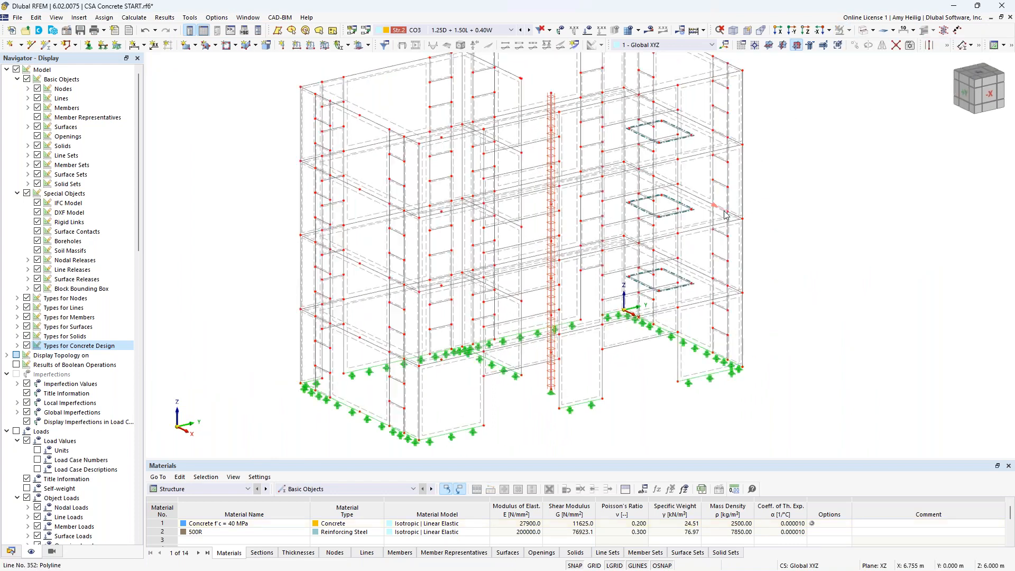
left_click(862, 30)
left_click(863, 31)
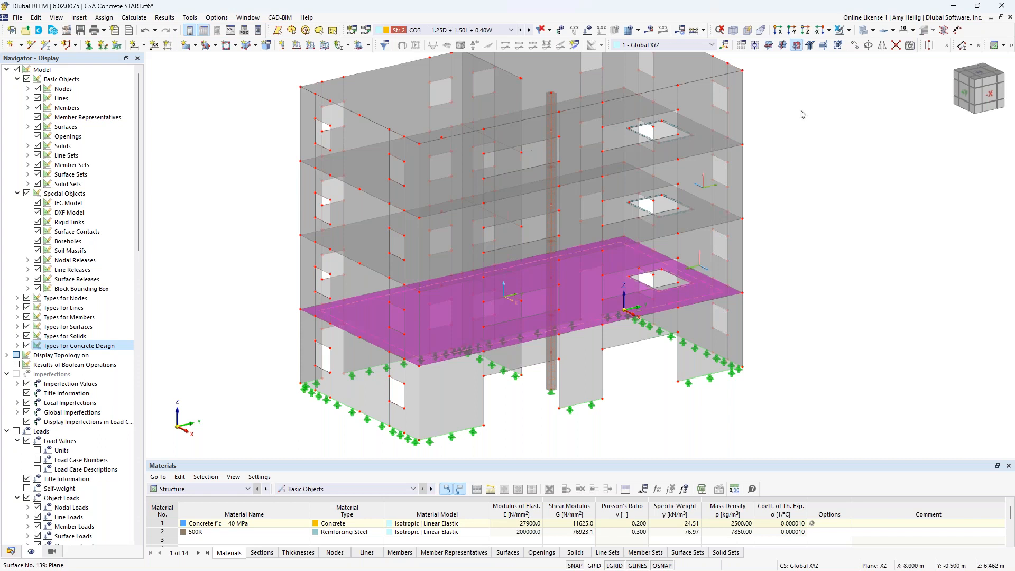
Isolate the lowest floor slab, surface No. 79, so that the rest of the building is only faded background
left_click(849, 30)
left_click(867, 45)
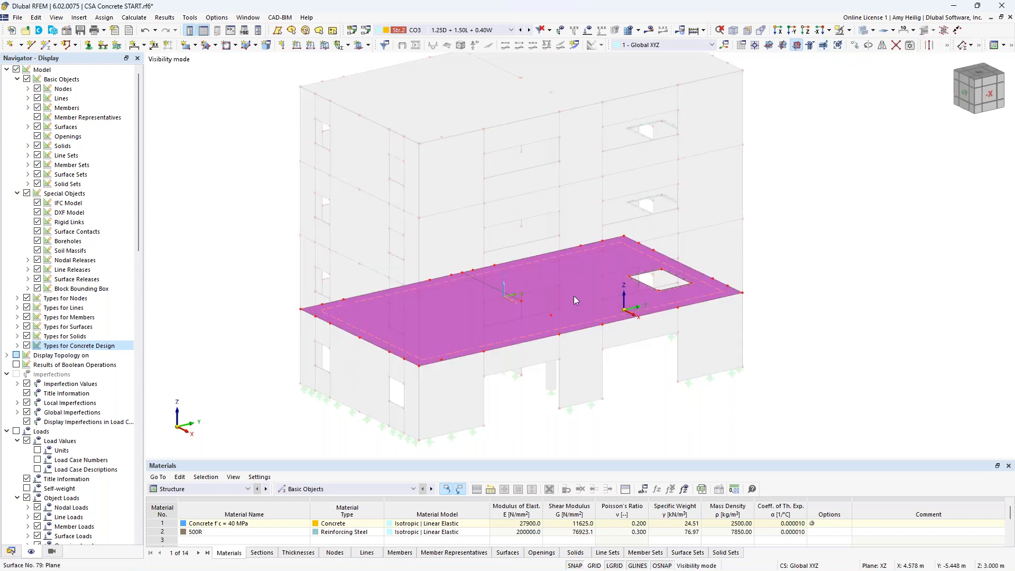
mouse_move(574, 300)
Open the lowest floor slab for editing and set its user-defined concrete cover to 40 mm at the top and bottom
double_click(645, 261)
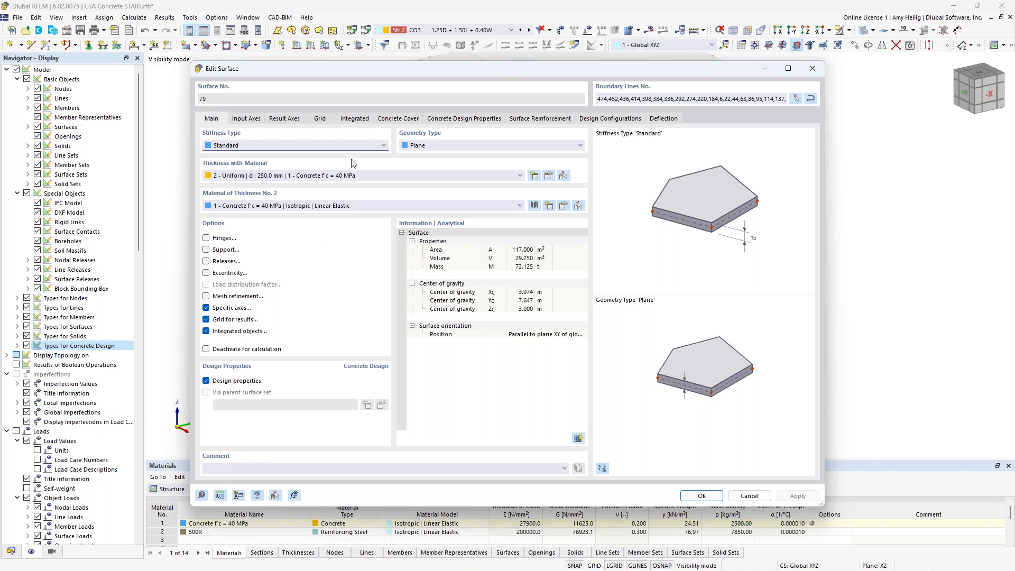
left_click(411, 120)
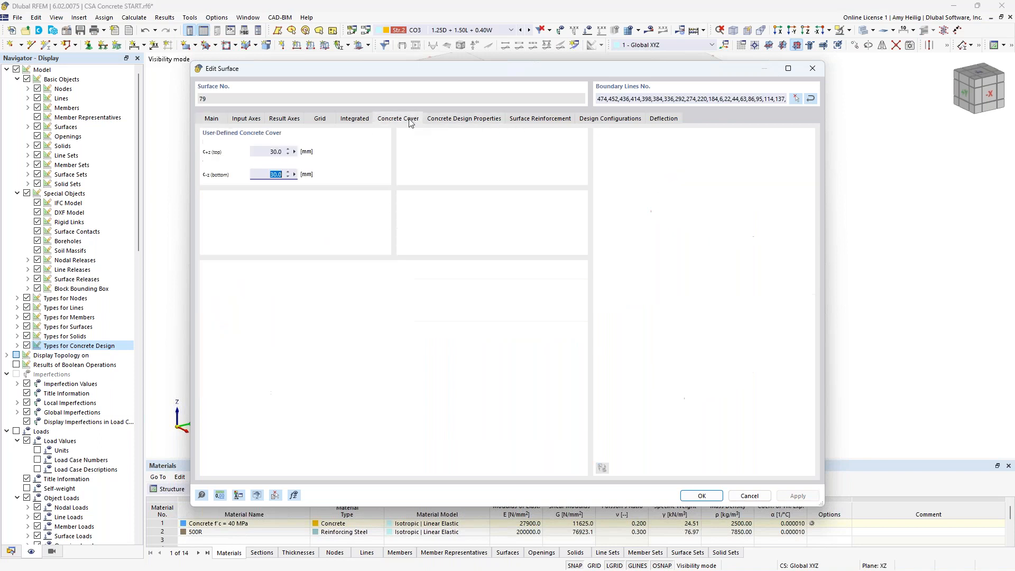
left_click(268, 151)
type("40")
key("Tab")
type("40")
key("Tab")
Check the slab's reinforcement directions, then create a surface reinforcement for it, keeping the On Surface location and Rebar type
left_click(457, 120)
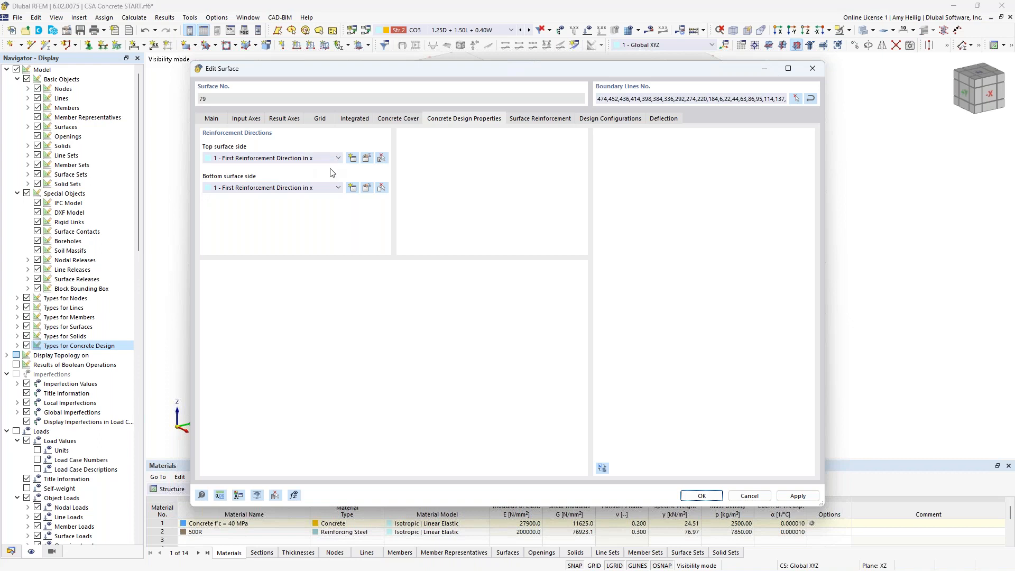
left_click(531, 123)
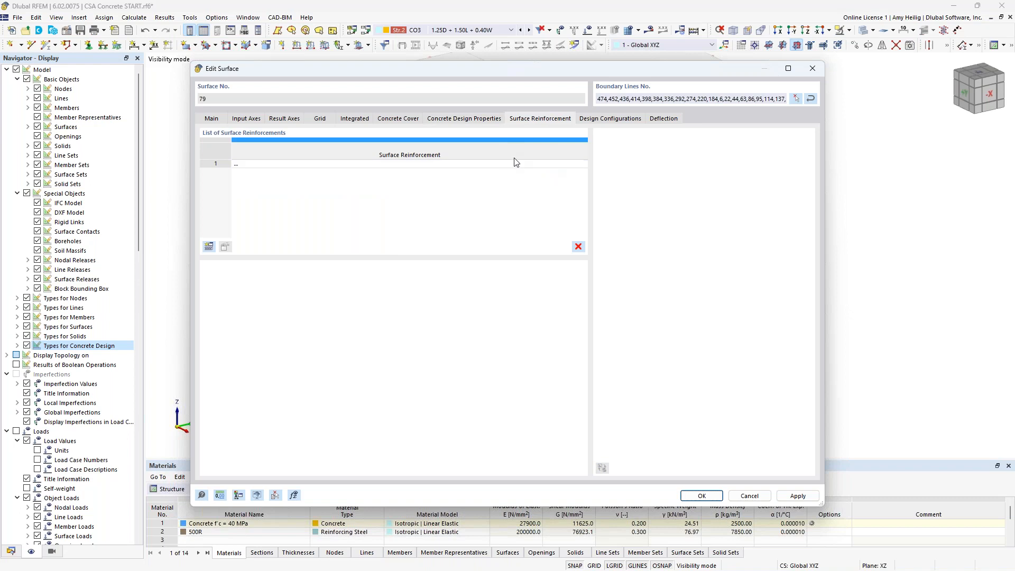
left_click(208, 247)
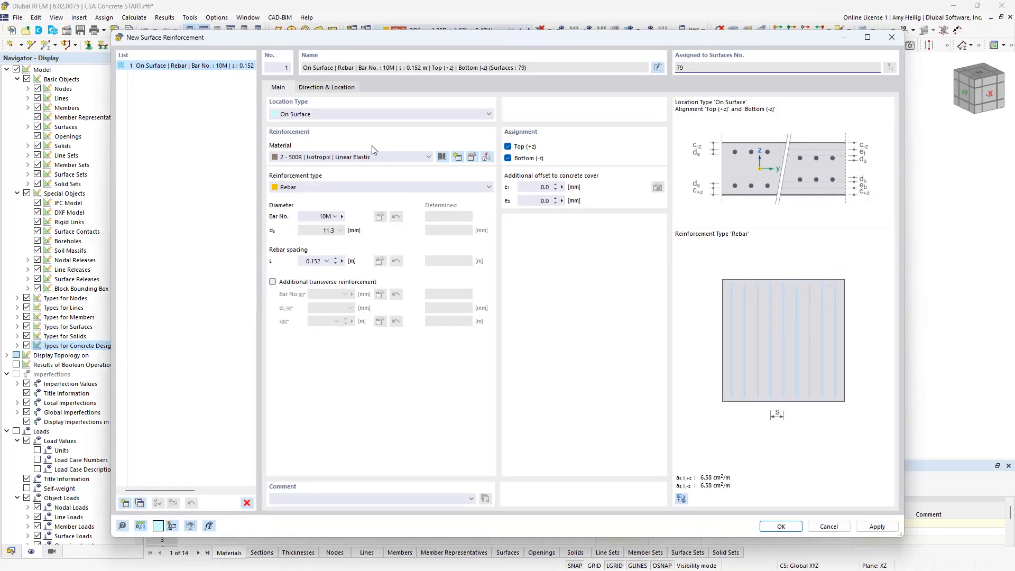
left_click(361, 113)
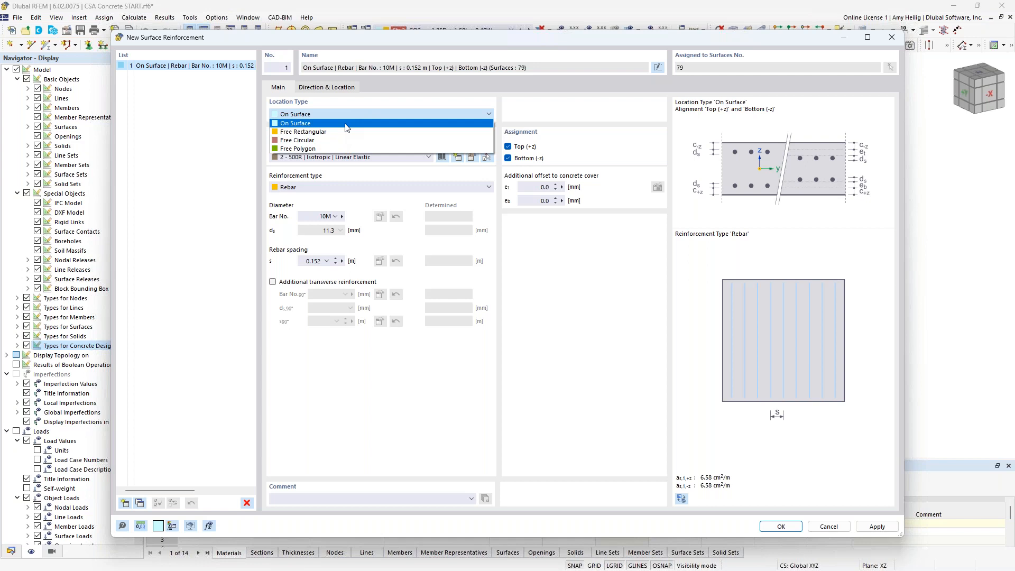
left_click(347, 123)
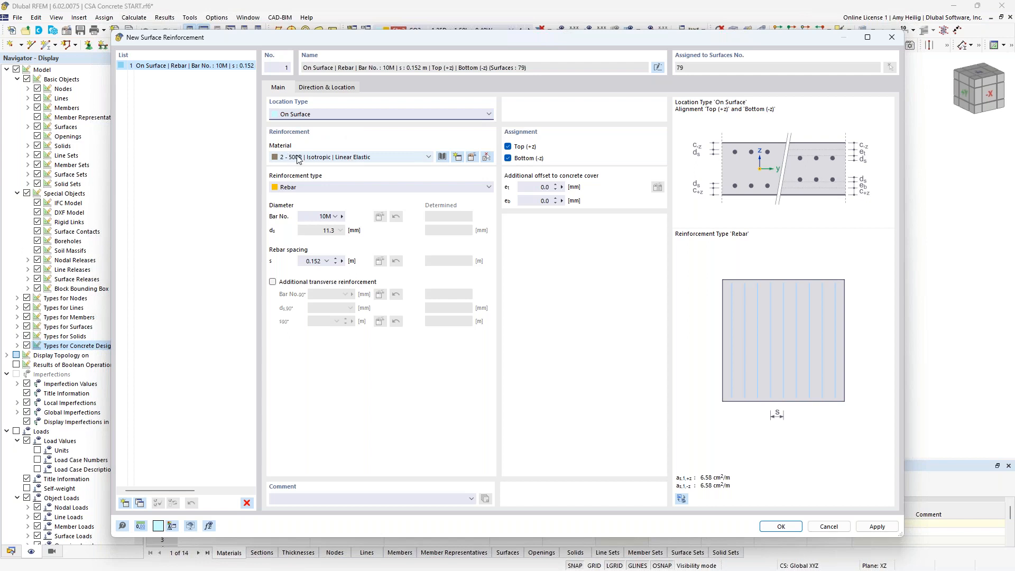
left_click(302, 191)
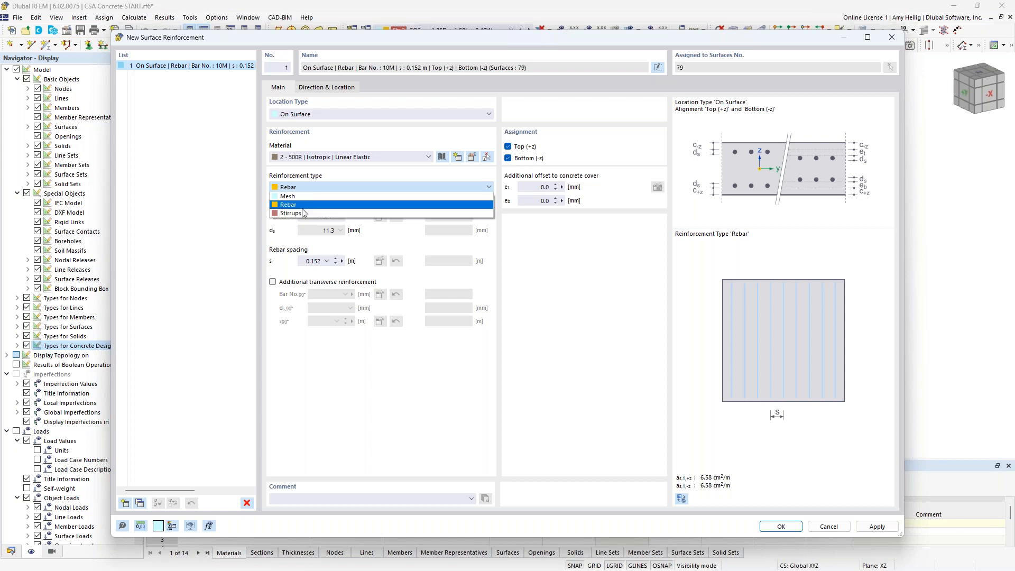
left_click(389, 173)
Set the on-surface reinforcement to 15M bars with a rebar spacing of 0.15 m
left_click(334, 217)
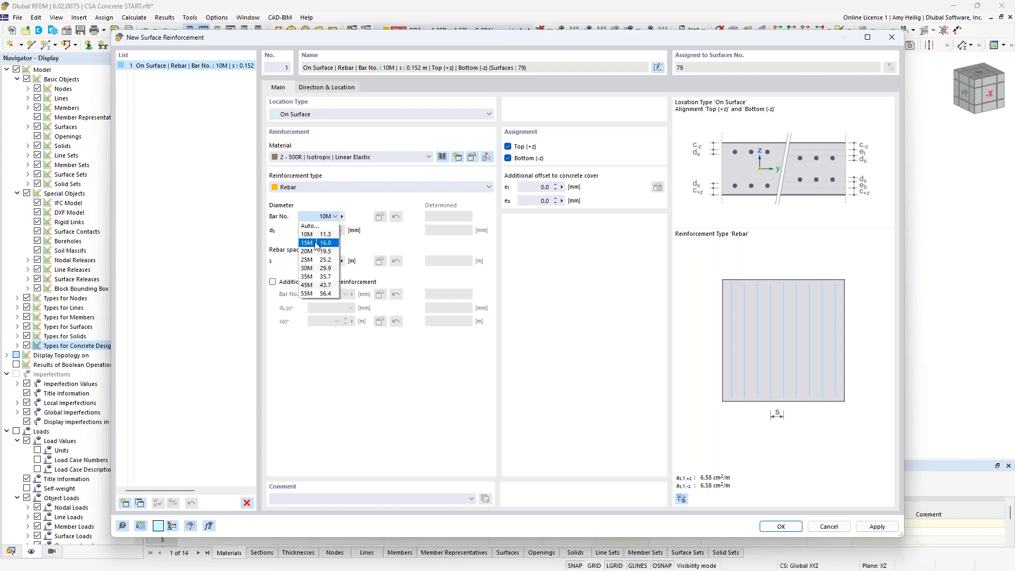
left_click(316, 243)
left_click(309, 261)
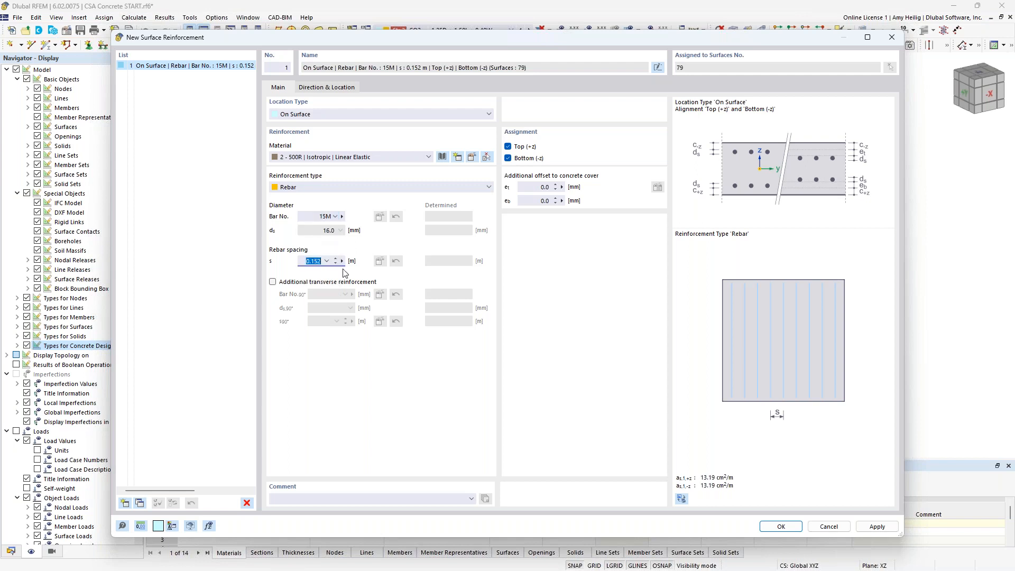
type("0.15")
Add transverse reinforcement to the on-surface layer using 15M bars at 0.15 m spacing
left_click(274, 283)
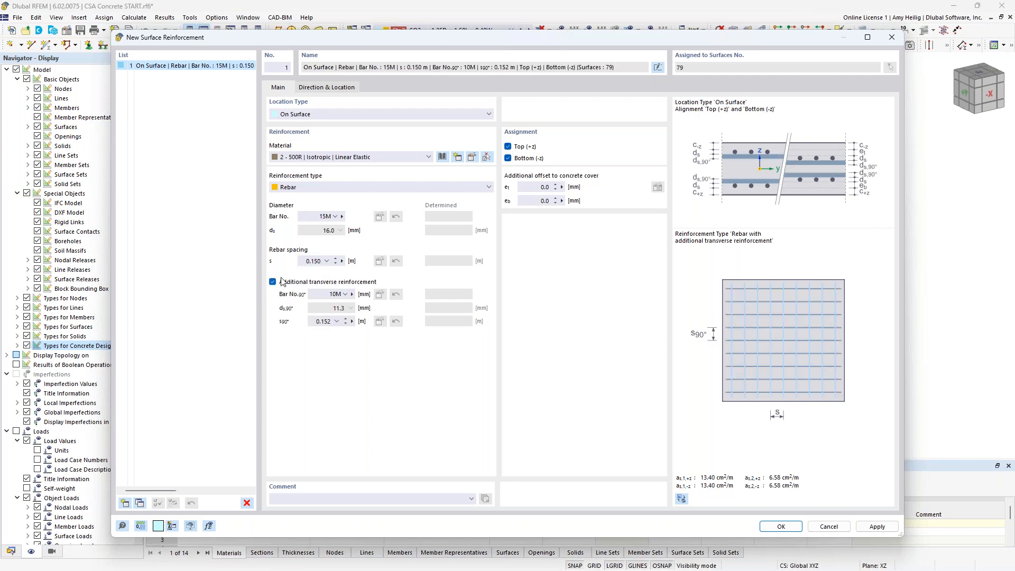
left_click(342, 295)
left_click(319, 321)
double_click(314, 319)
type("0.15")
Create a second surface reinforcement with the Free Rectangular location, using 15M bars at 0.15 m spacing
left_click(125, 504)
left_click(317, 115)
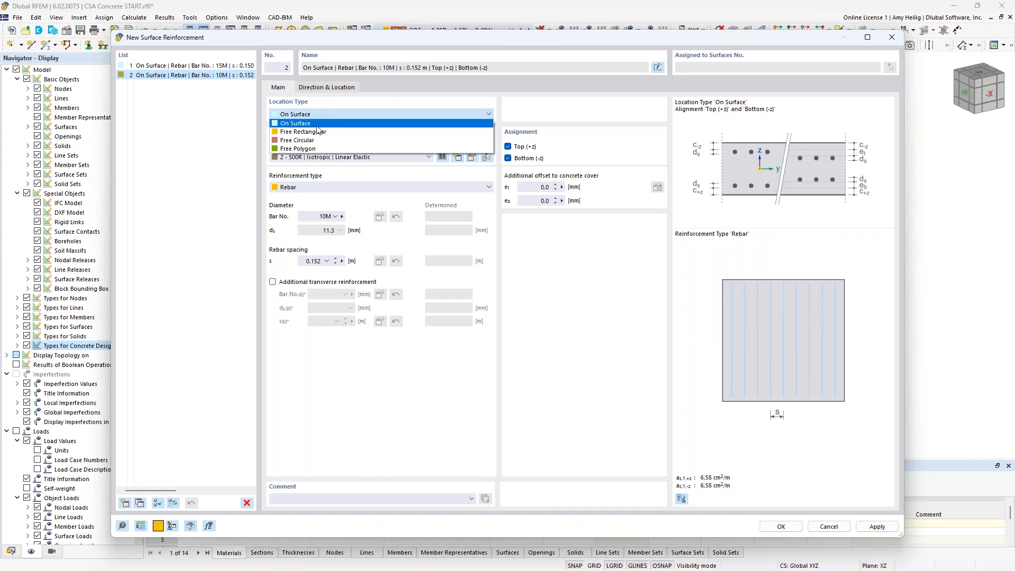
left_click(316, 132)
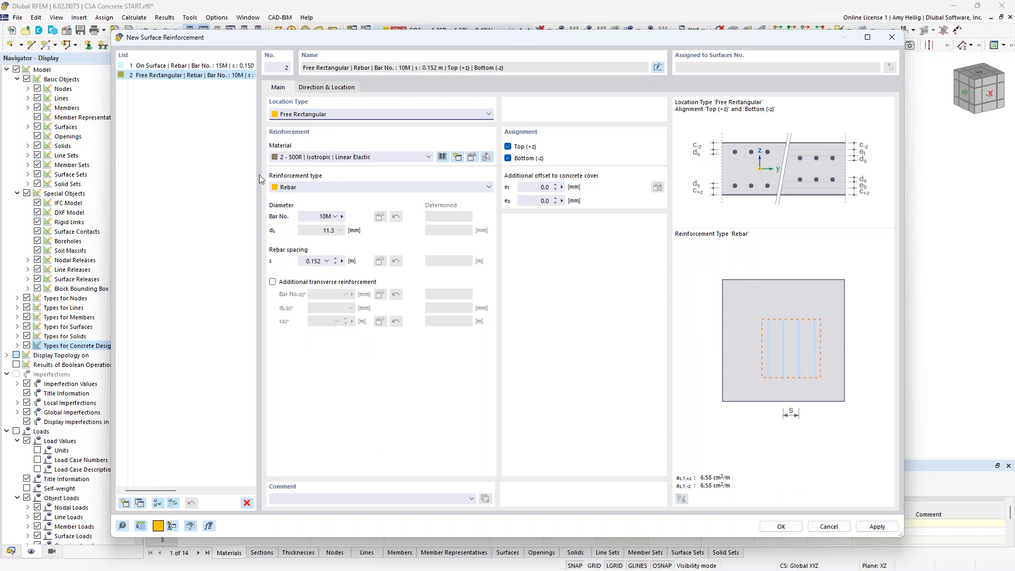
left_click(335, 216)
left_click(324, 244)
left_click(312, 260)
type("0.15")
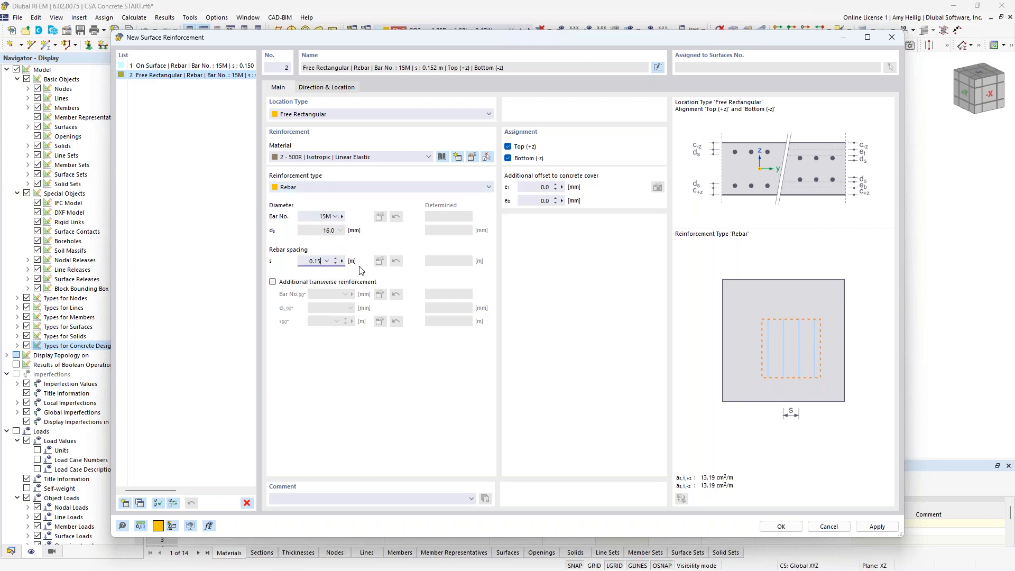
Add transverse reinforcement to the free rectangular layer with 15M bars at 0.15 m spacing
left_click(272, 282)
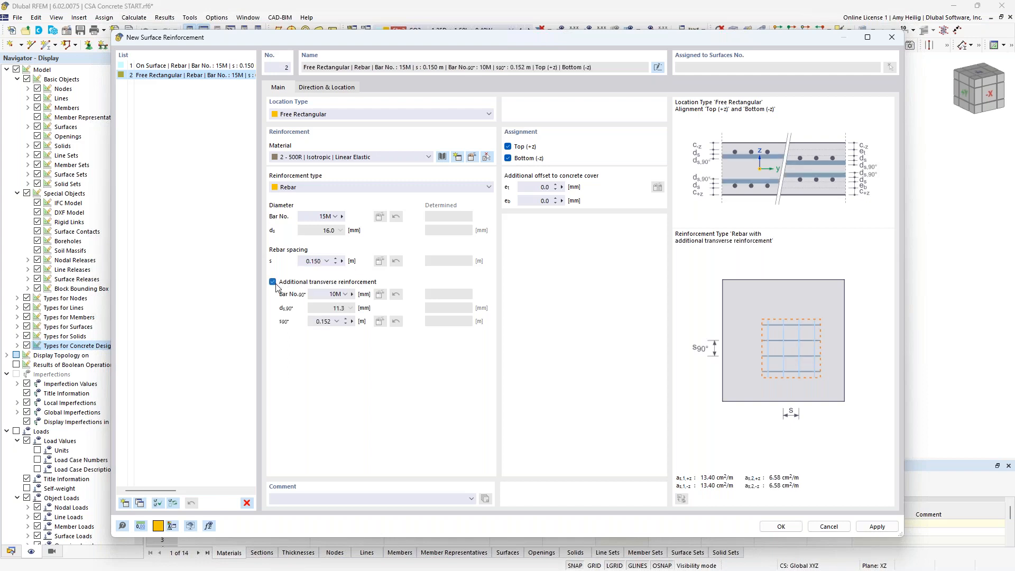
left_click(333, 294)
left_click(317, 320)
left_click(350, 326)
type("0.15")
key("Tab")
Set the free rectangular reinforcement's additional offset to concrete cover to 20 mm at the top and bottom
type("20")
key("Tab")
type("20")
key("Tab")
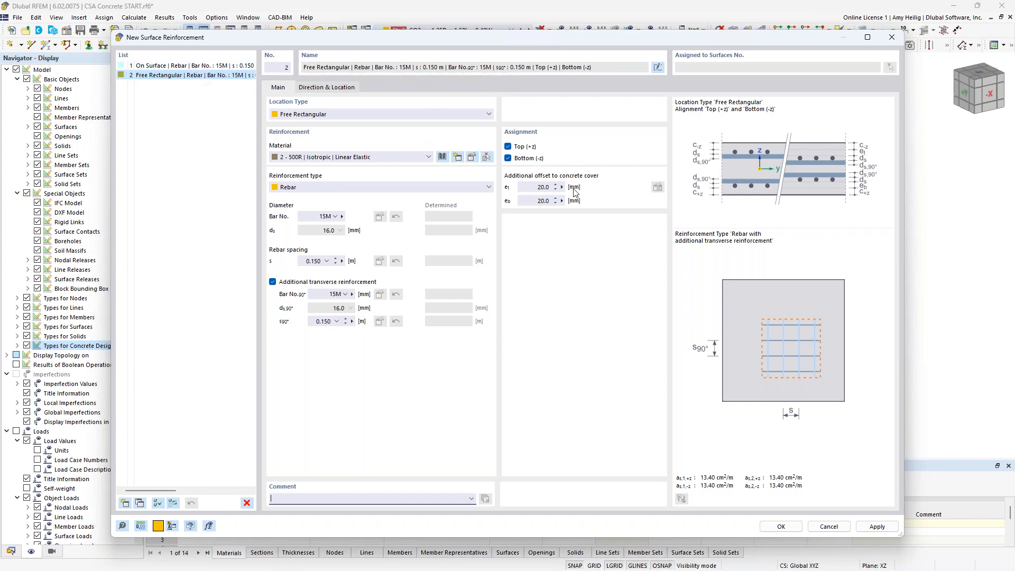
Place the free rectangular reinforcement on the slab around the column by picking two corners, covering about 3.18 by 2.14 m
left_click(321, 88)
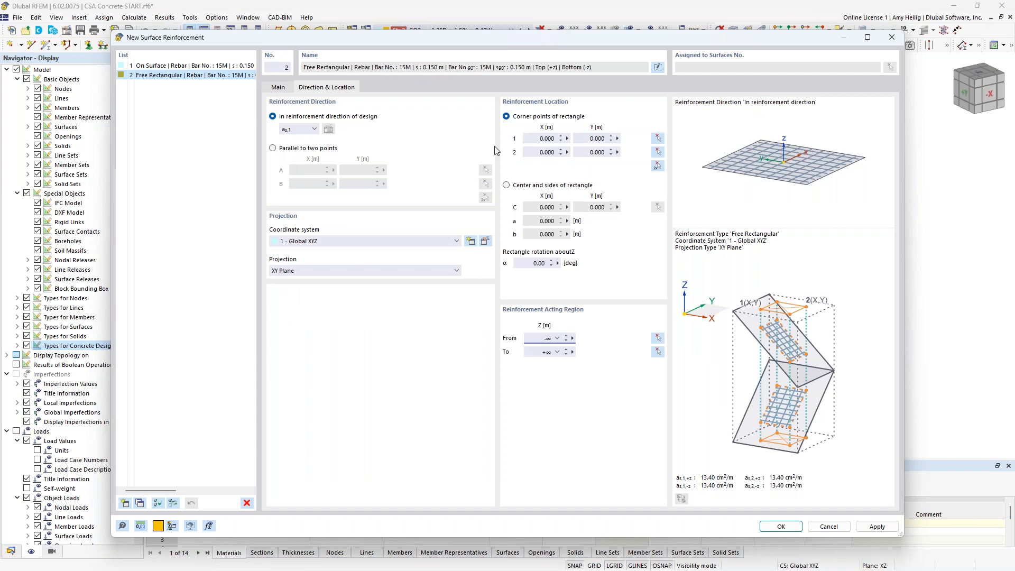
left_click(658, 167)
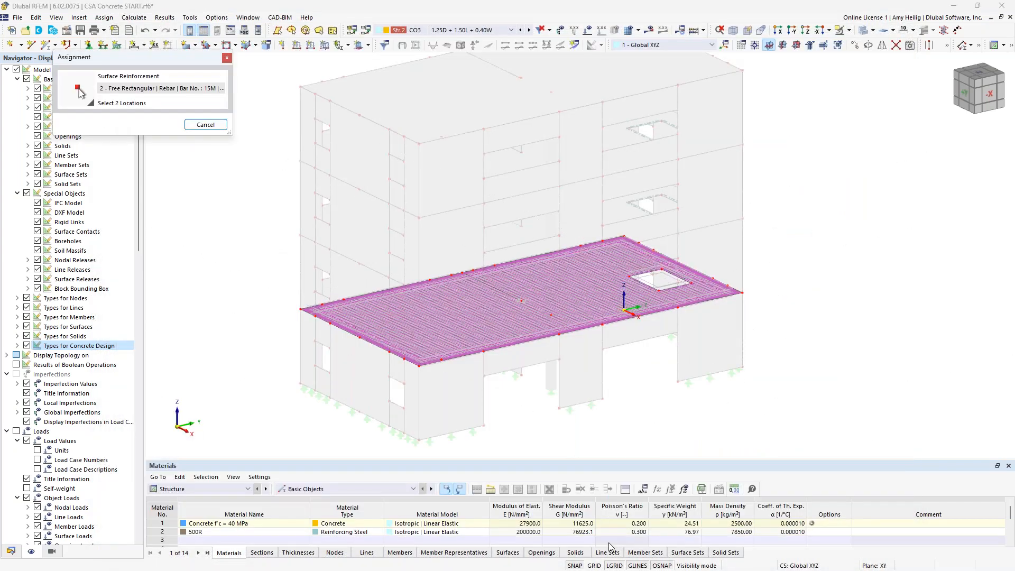
left_click(755, 46)
left_click(419, 366)
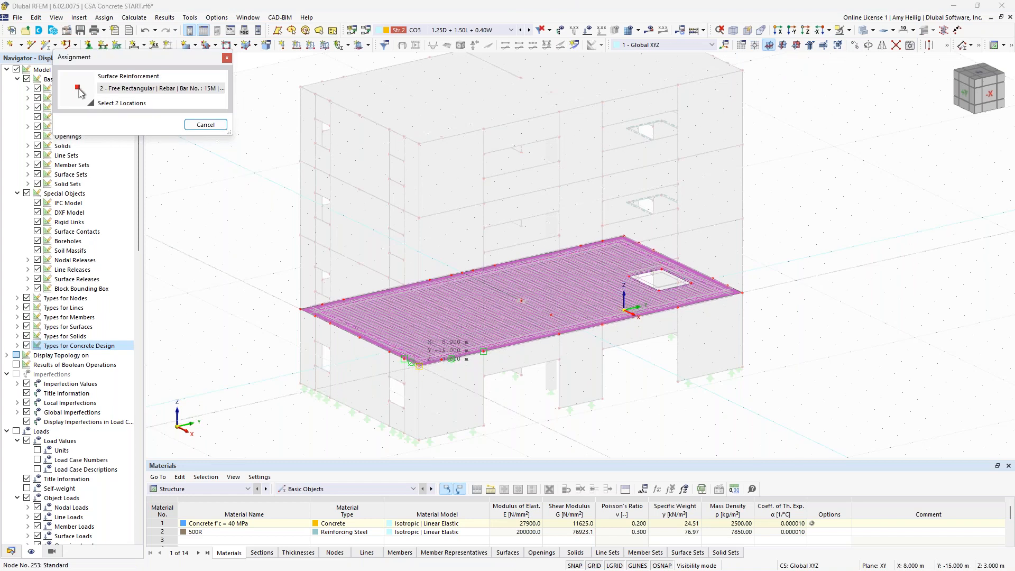
scroll(521, 310, "up", 4)
scroll(520, 291, "up", 1)
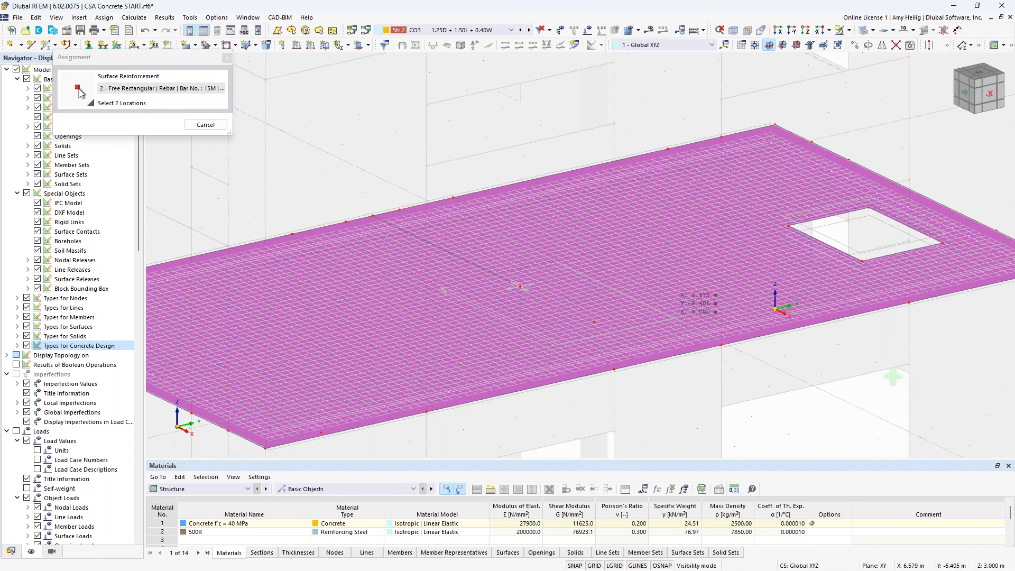
left_click(520, 286)
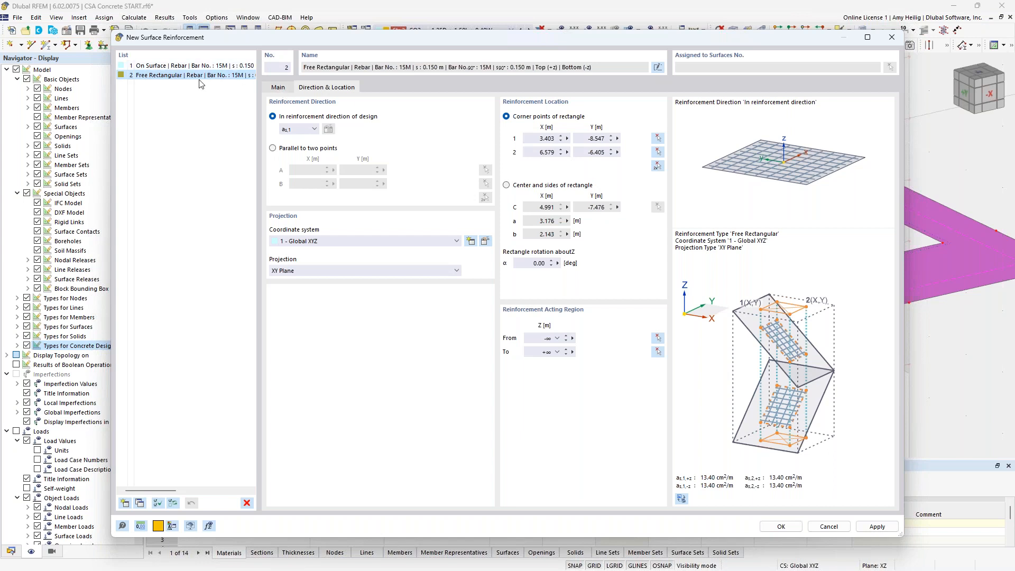
Try the automatic bar number option for the free rectangular reinforcement's main bars and inspect its size limits
left_click(276, 88)
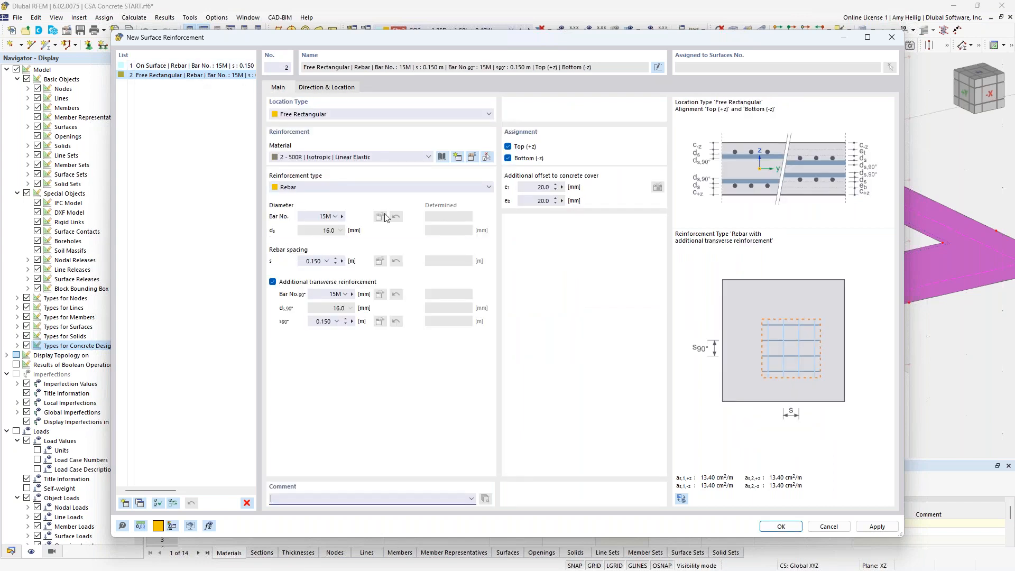
left_click(333, 218)
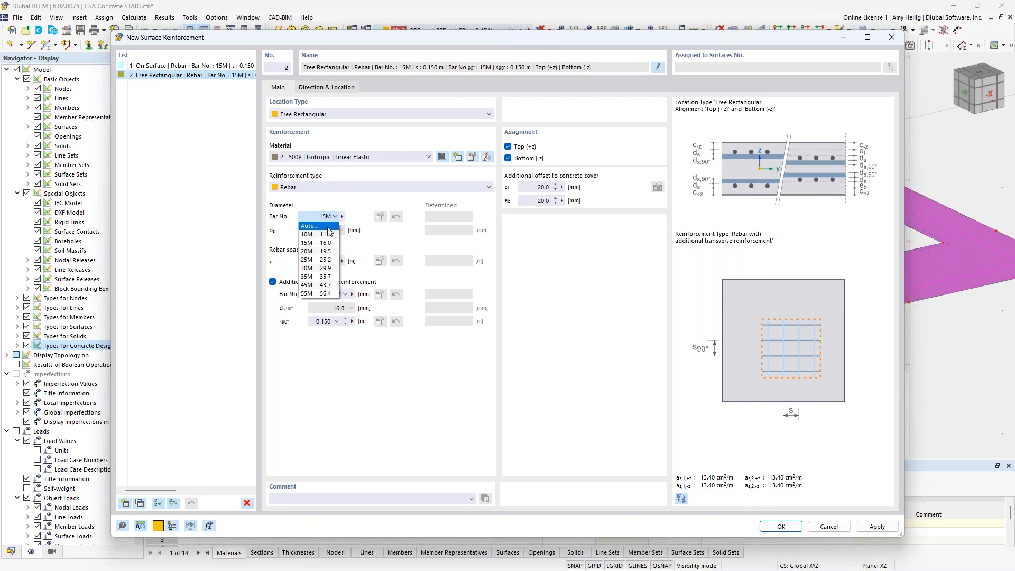
left_click(327, 227)
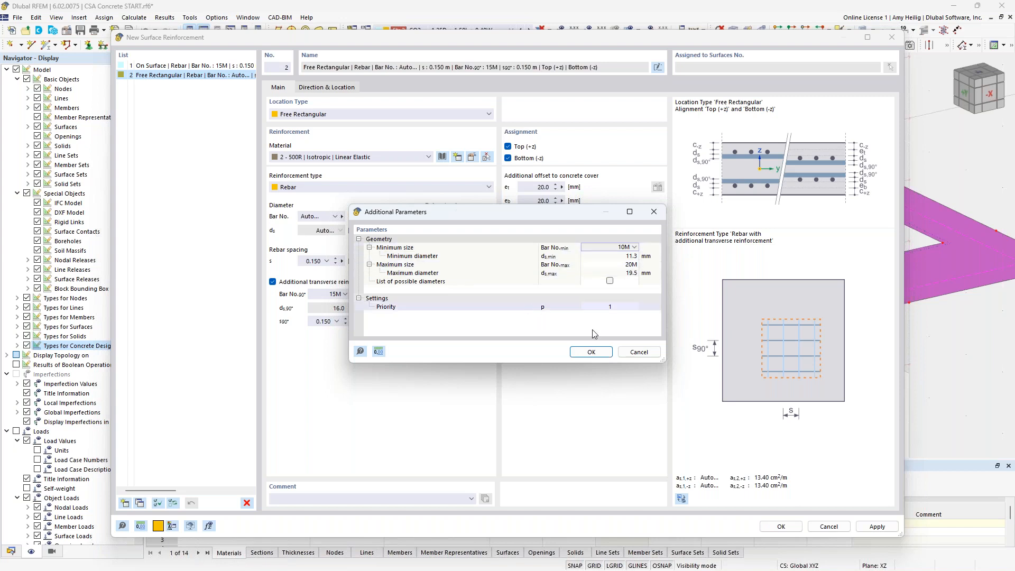
left_click(638, 353)
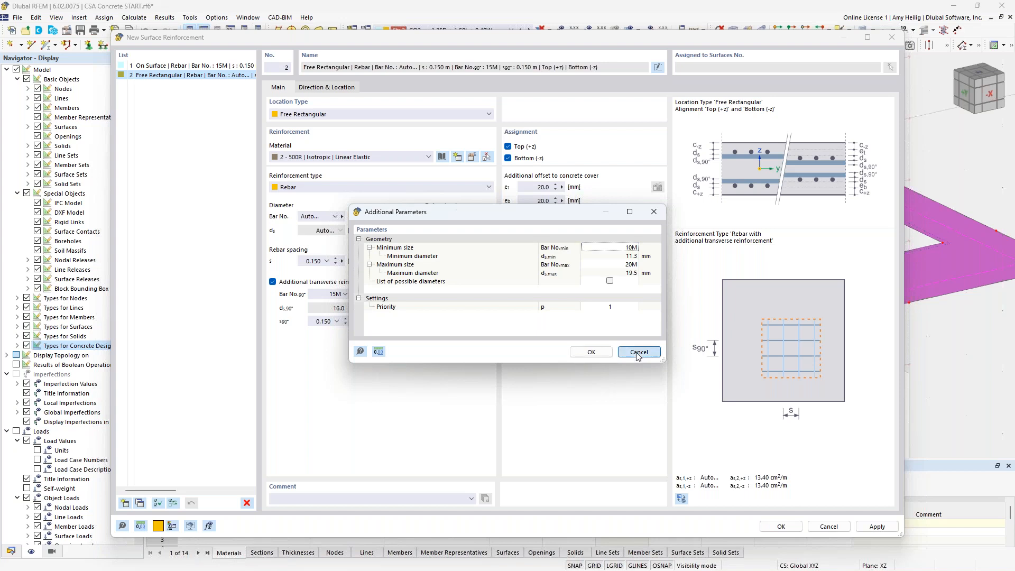
left_click(335, 217)
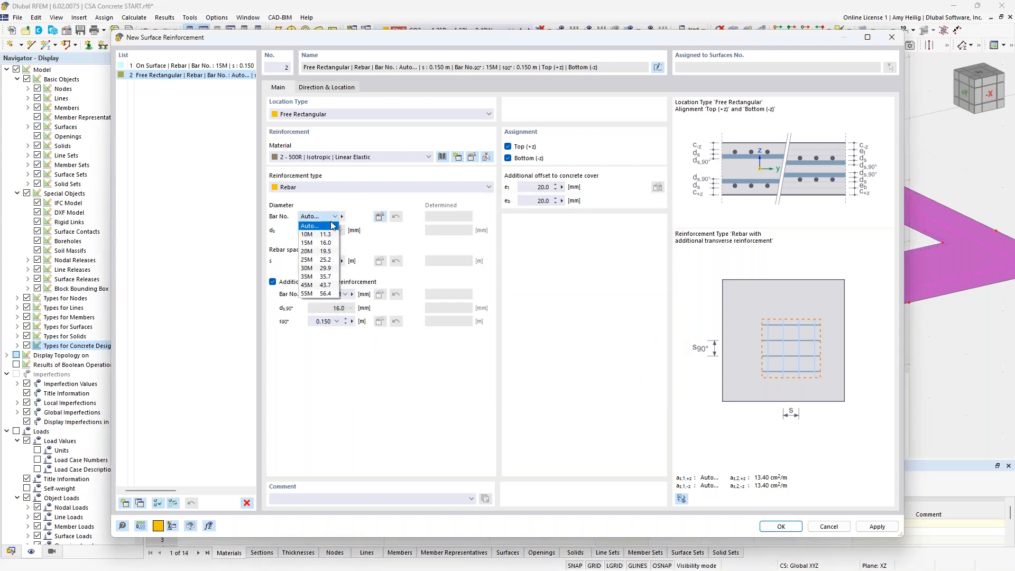
left_click(310, 228)
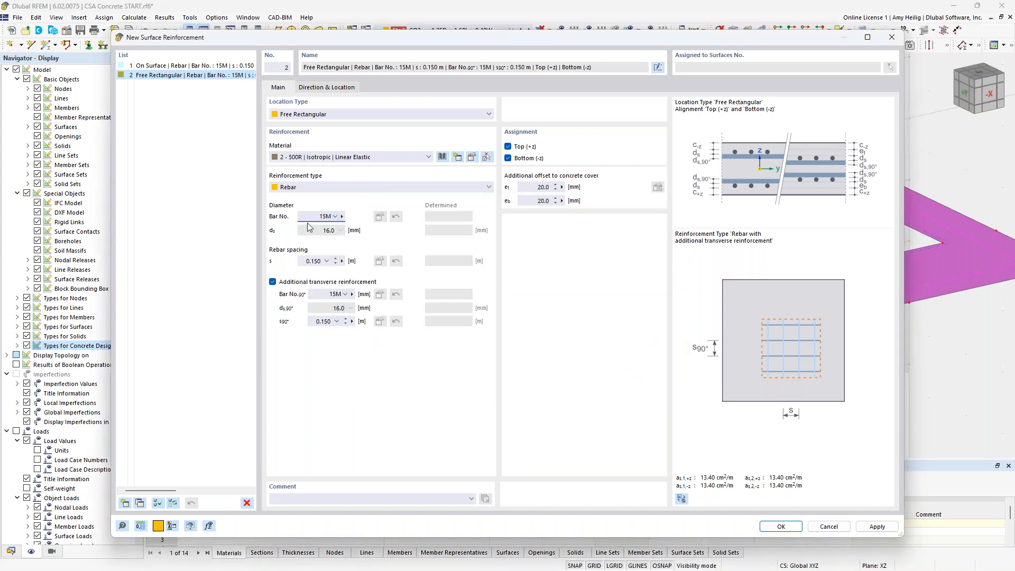
Try automatic rebar spacing for the free rectangular reinforcement and look over the bar numbers offered for its transverse bars
left_click(326, 261)
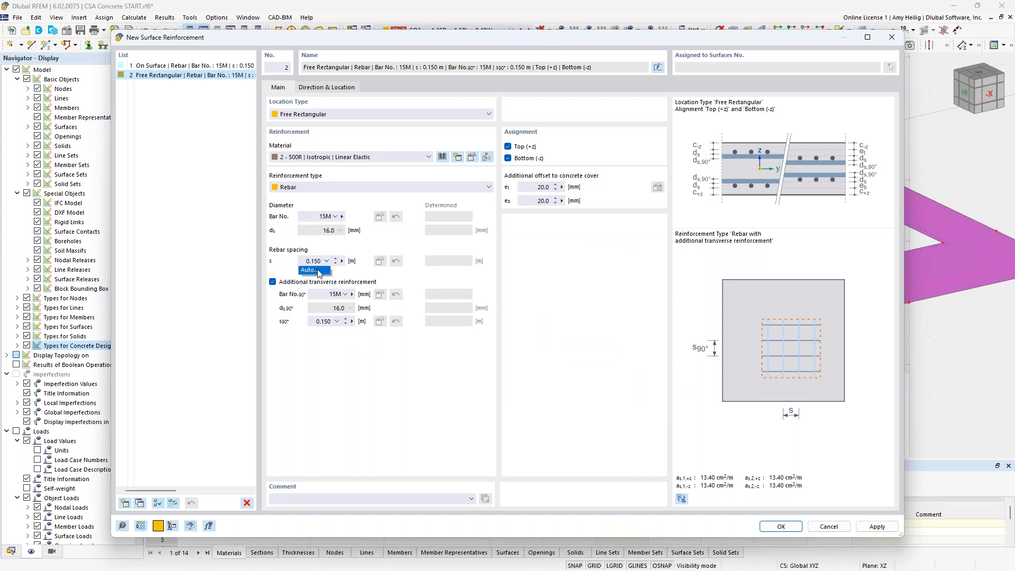
left_click(317, 270)
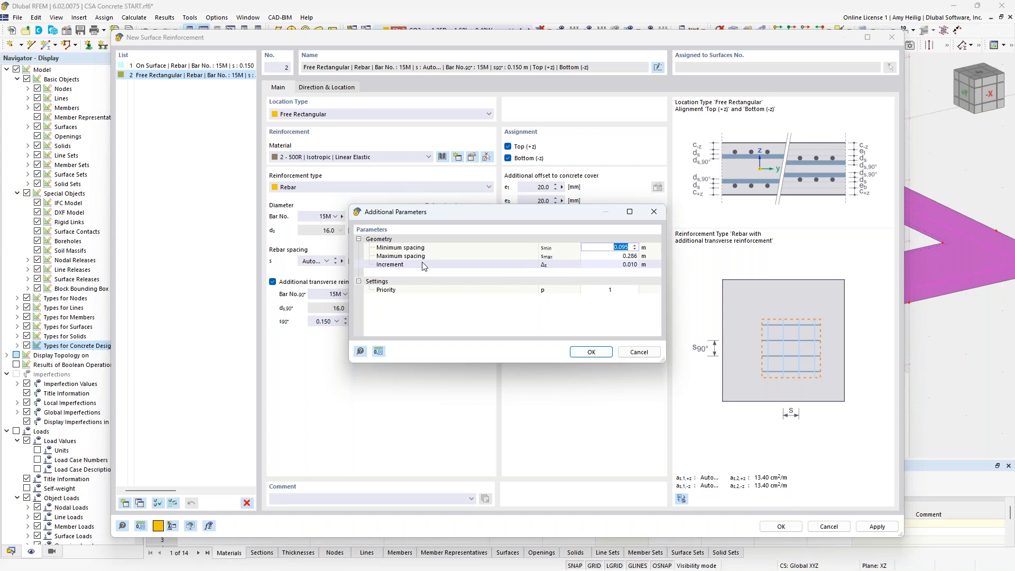
left_click(639, 352)
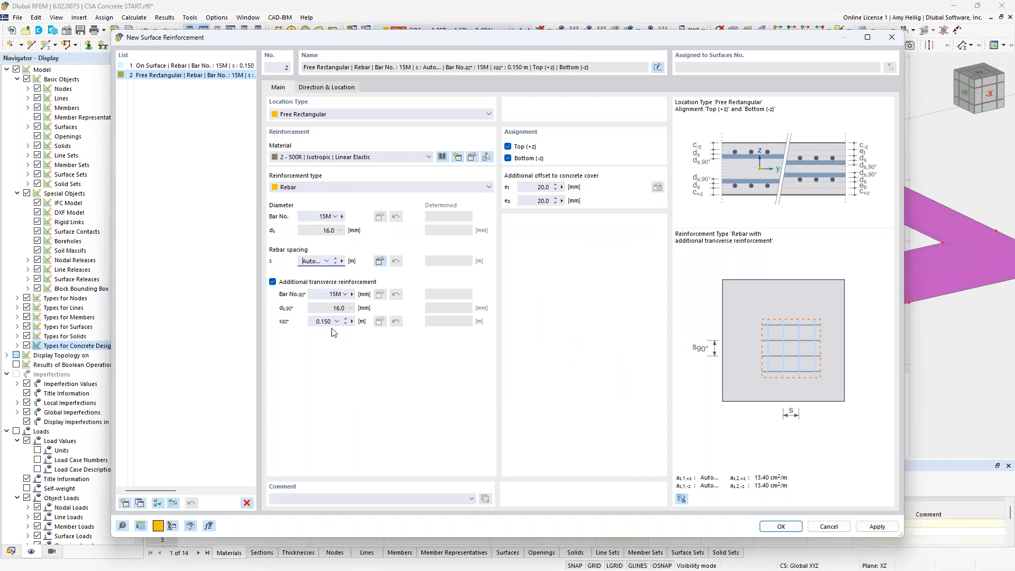
left_click(334, 294)
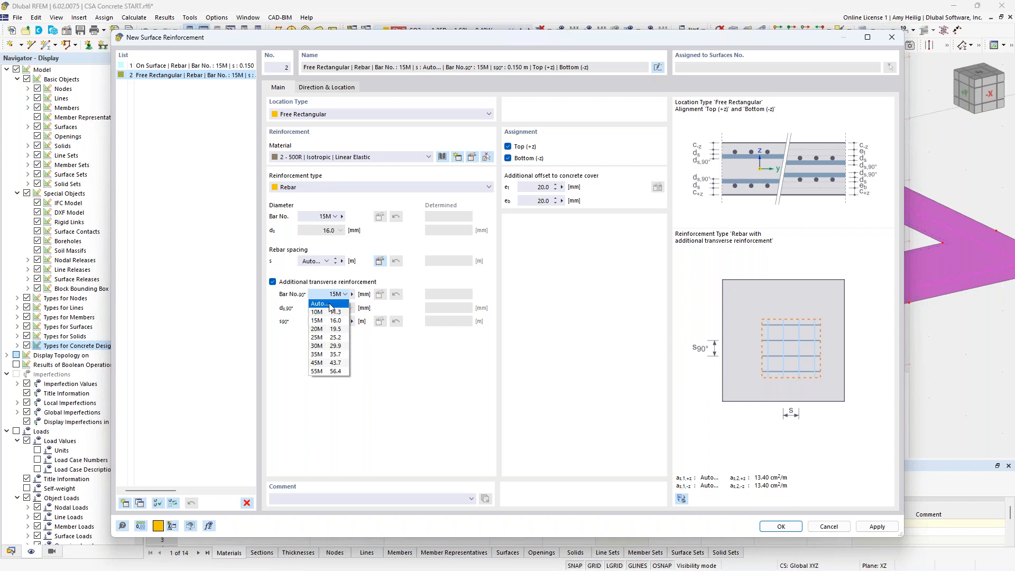
left_click(410, 372)
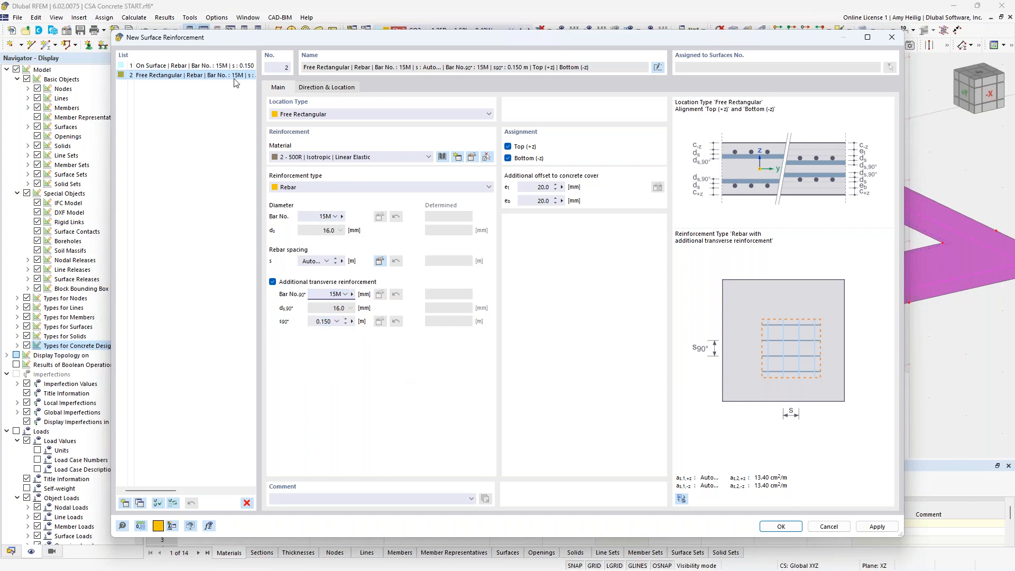
Delete the free rectangular surface reinforcement and accept the remaining On Surface reinforcement for surface 79
left_click(246, 502)
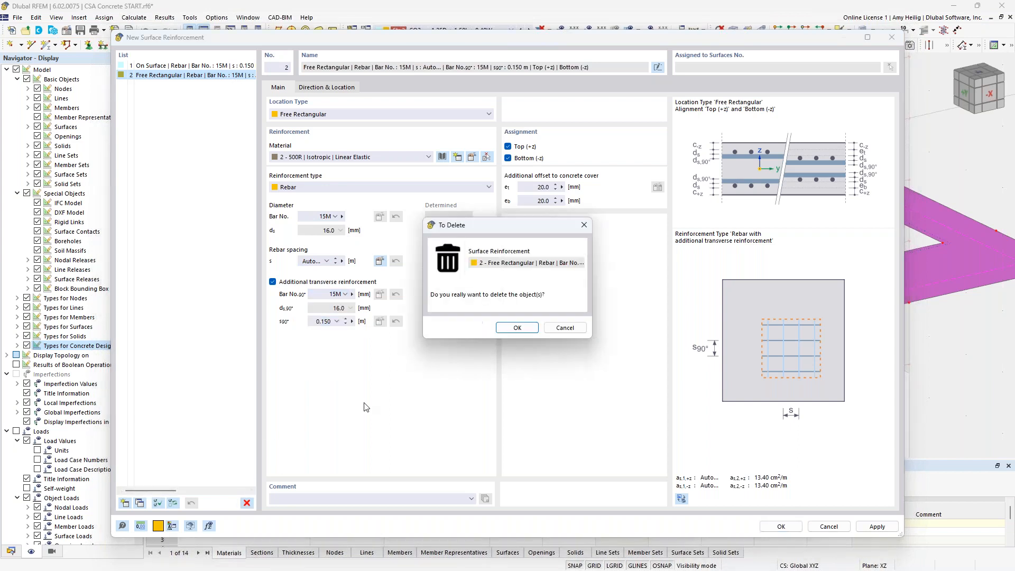
left_click(517, 328)
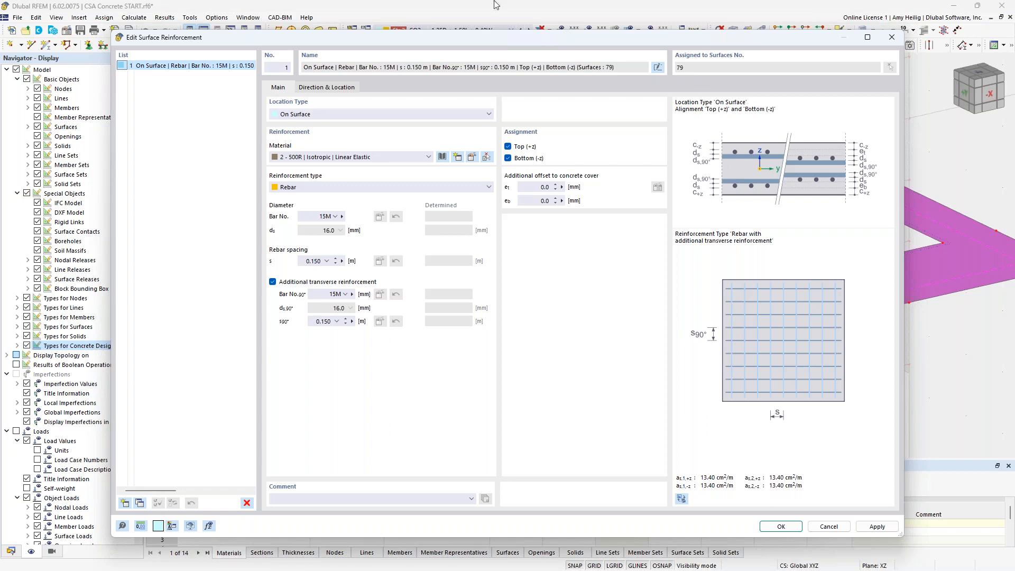
left_click(784, 527)
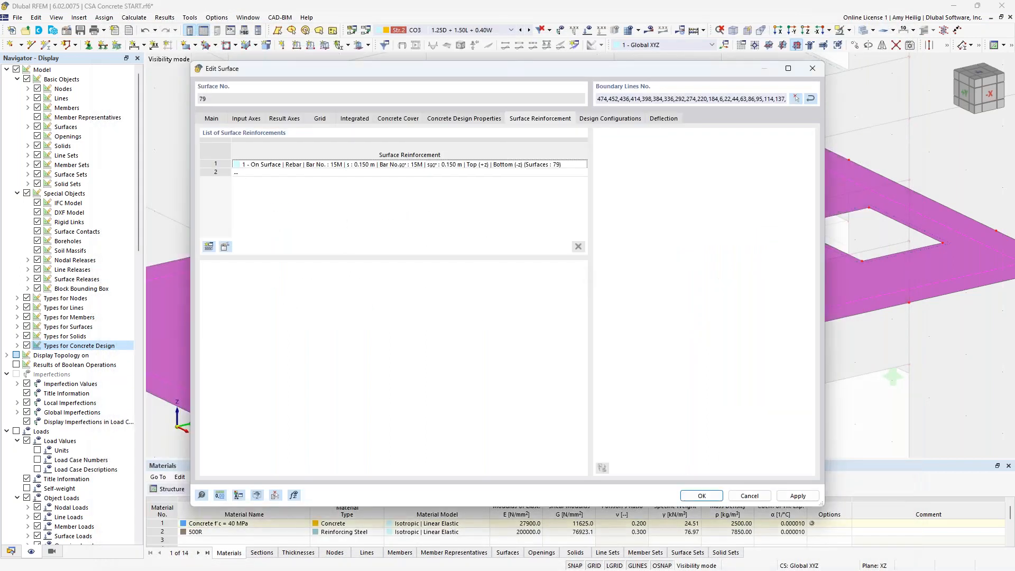
Review the surface design parameters in the slab's default ultimate configuration and the settings of its default serviceability configuration
left_click(606, 119)
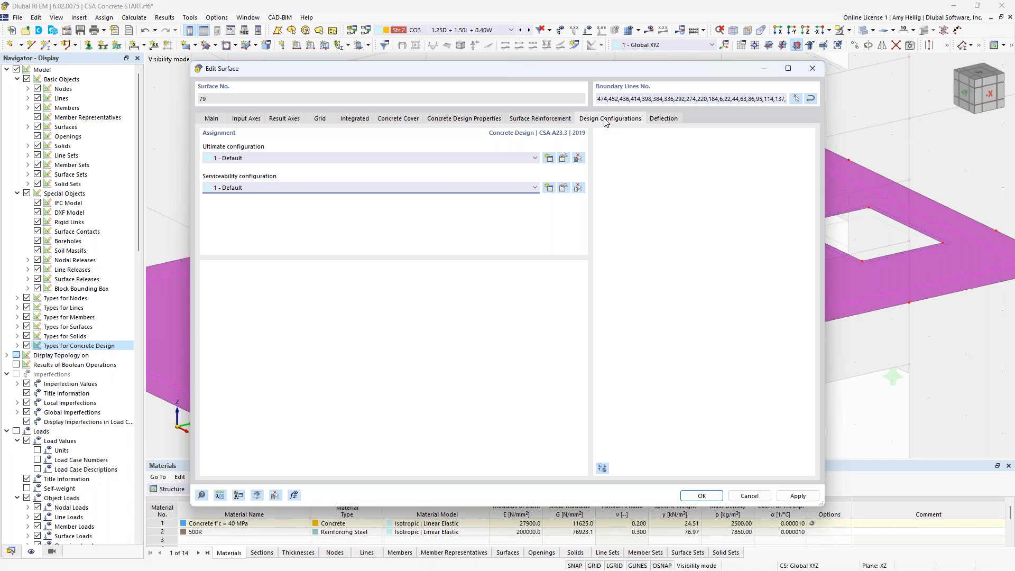
left_click(563, 159)
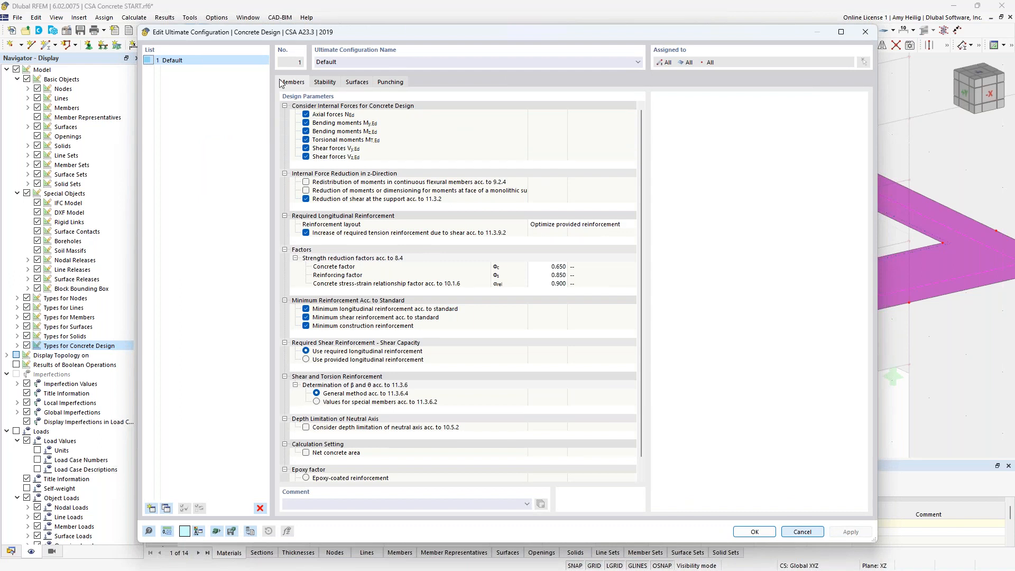
left_click(355, 83)
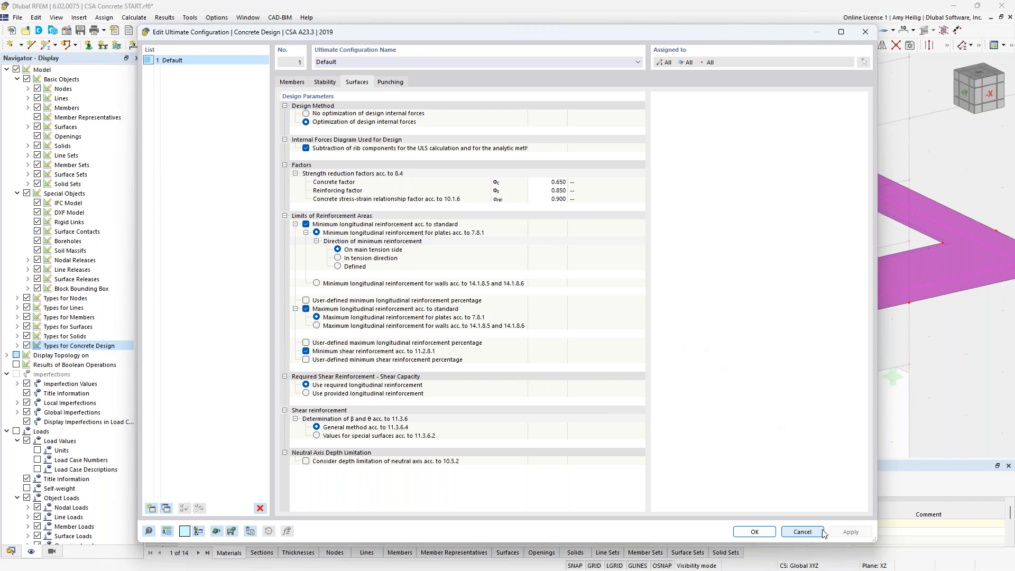
left_click(802, 531)
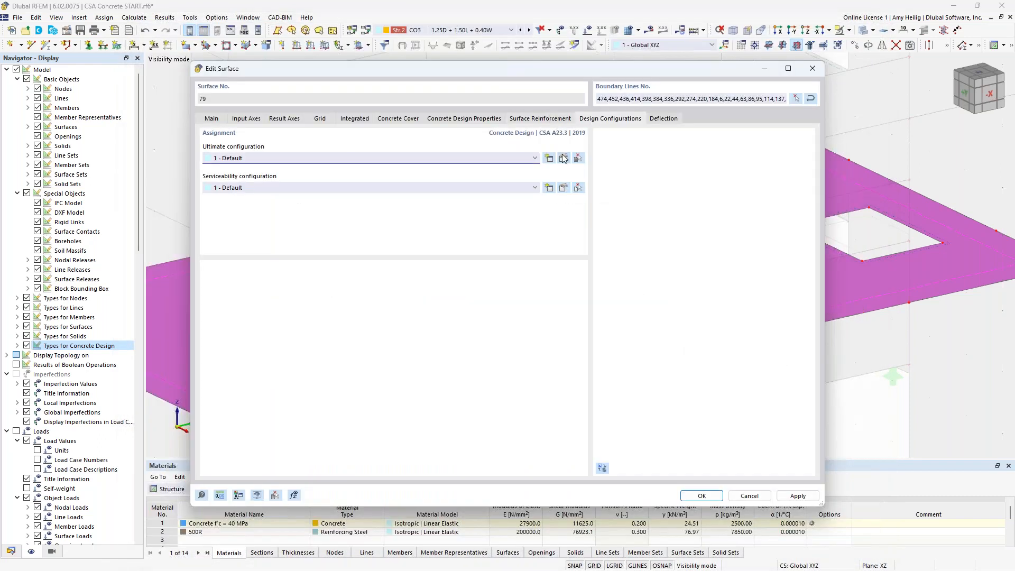
left_click(563, 188)
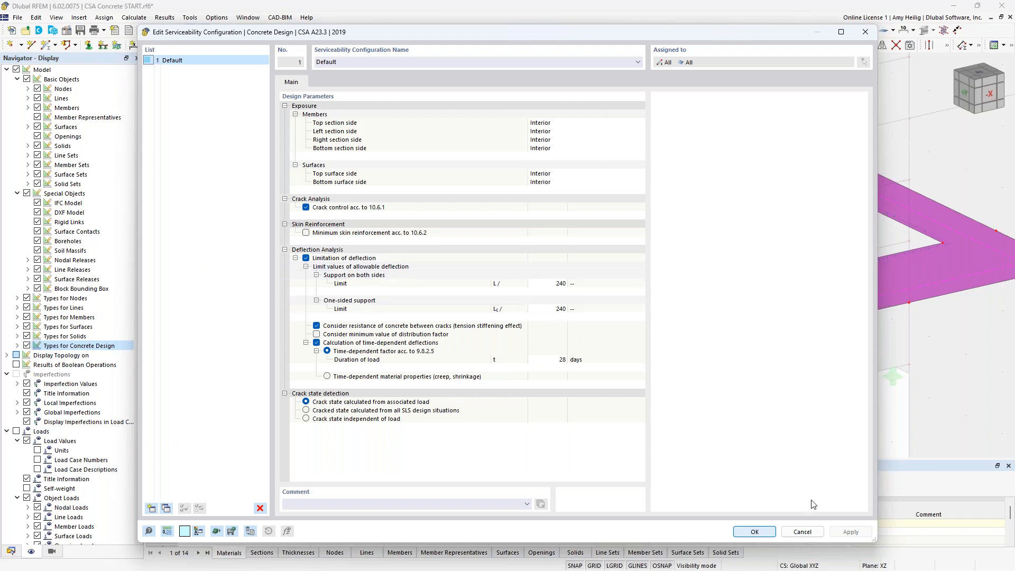
left_click(802, 531)
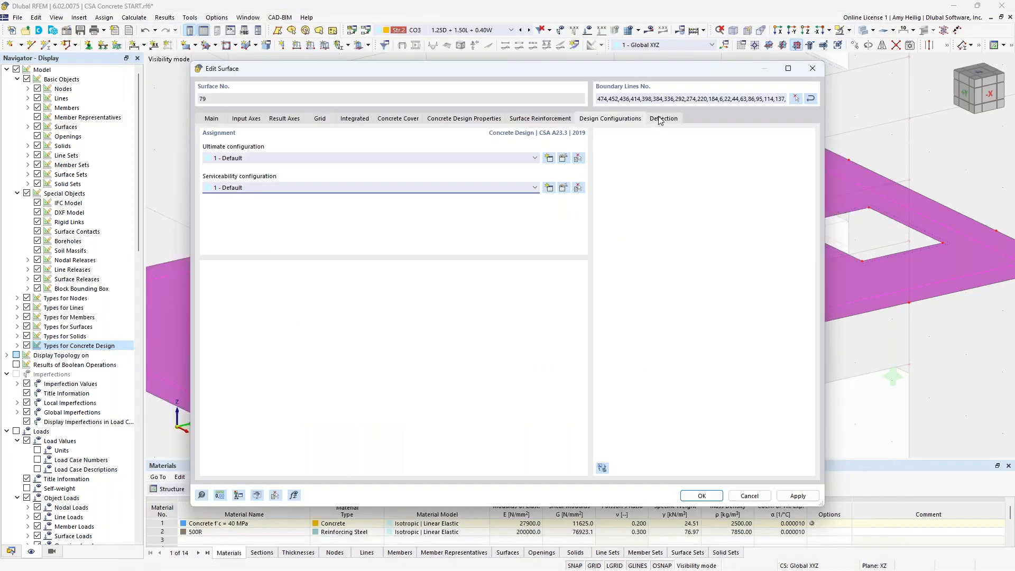
Check the slab's deflection analysis settings, keep the surface type Double-supported, and accept the surface properties
left_click(663, 119)
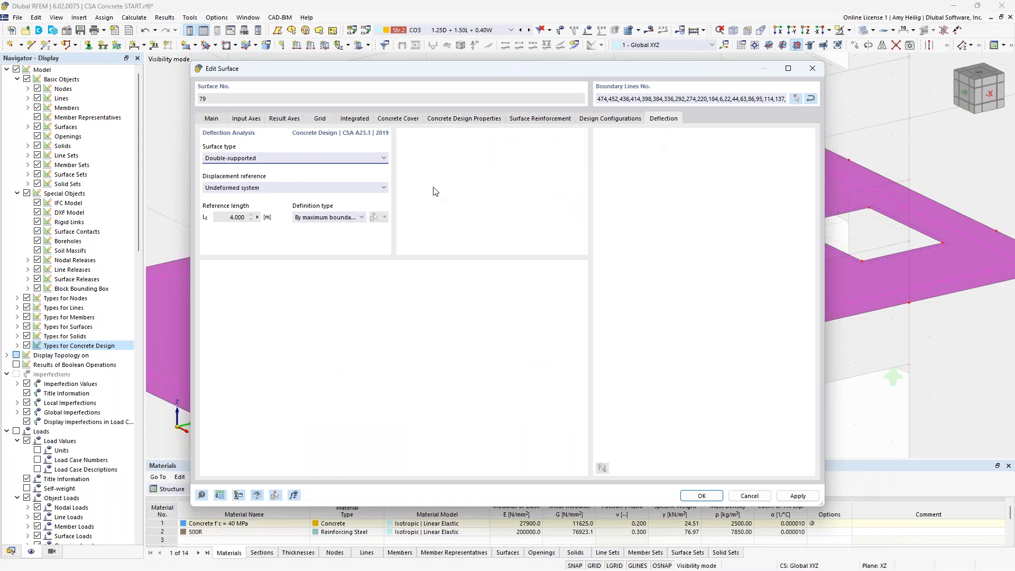
left_click(357, 159)
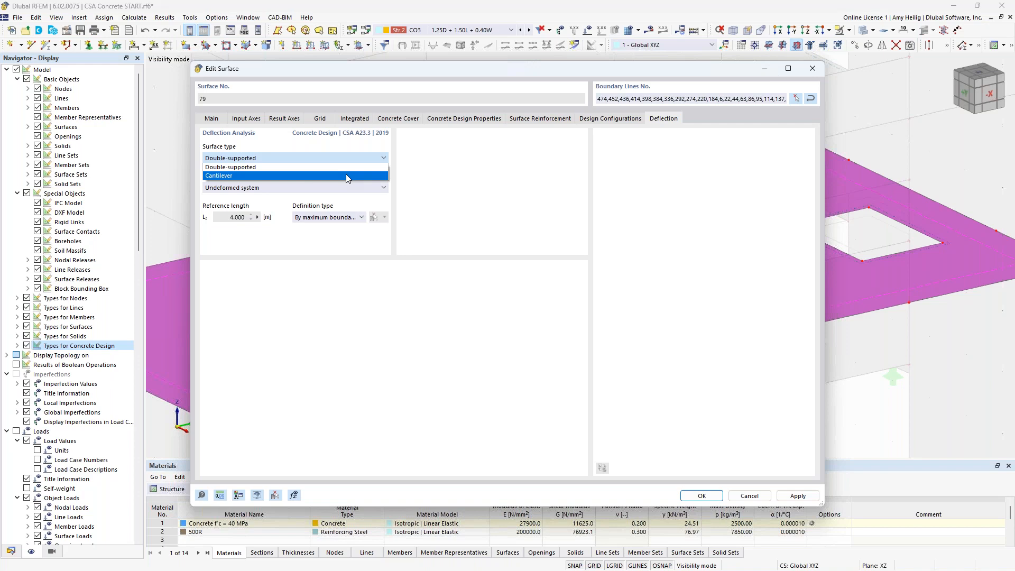
left_click(607, 247)
left_click(707, 496)
Restore visibility of the whole building and display the model as wireframe to show the slab and column reinforcement
scroll(694, 306, "down", 5)
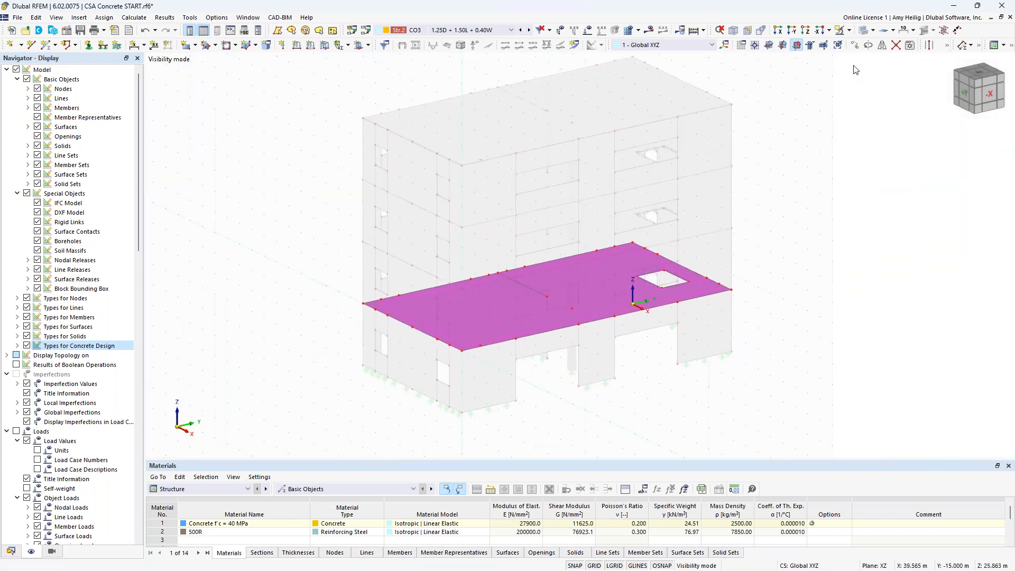
left_click(849, 30)
left_click(861, 83)
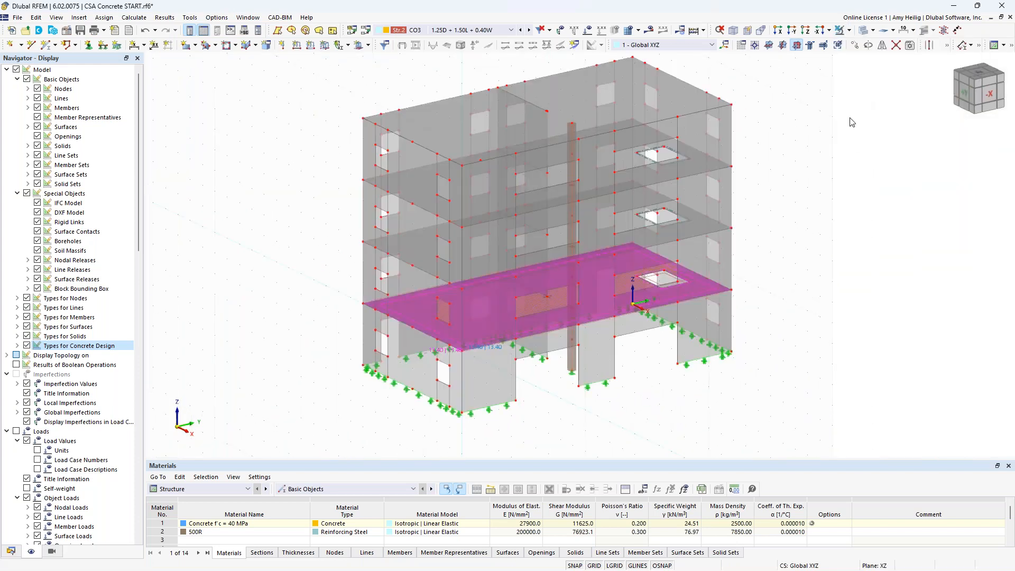
left_click(863, 30)
left_click(866, 35)
middle_click_drag(639, 387, 538, 328, "ctrl")
scroll(538, 328, "up", 3)
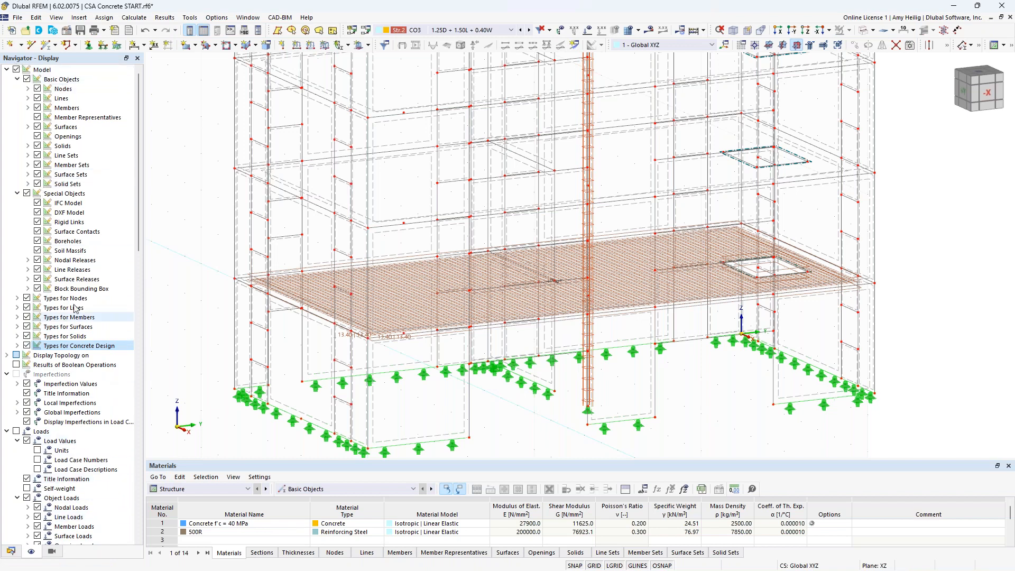
Hide the concrete design types and isolate the objects at the first elevated slab level by window selection
left_click(26, 346)
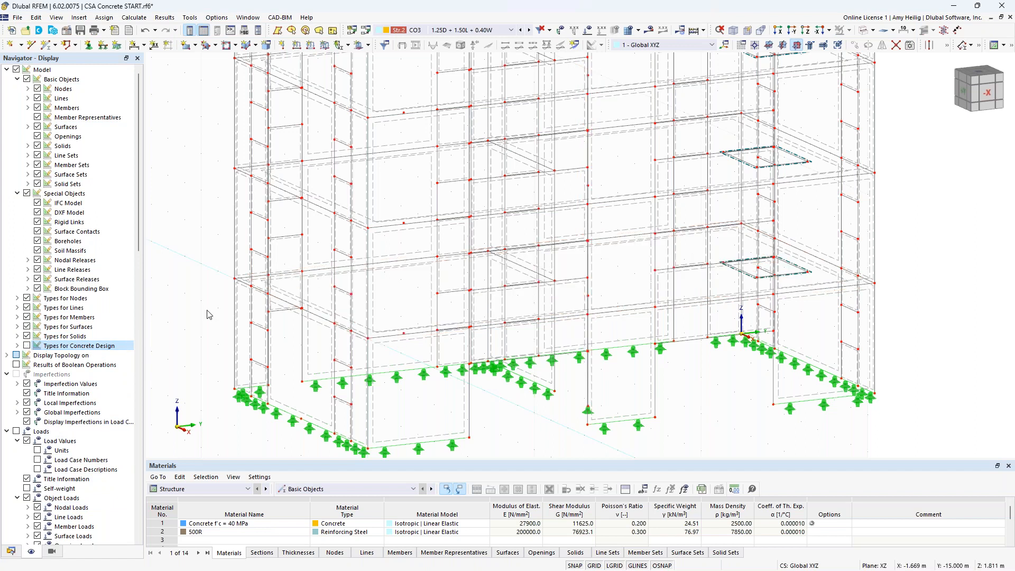
middle_click_drag(545, 345, 556, 333, "ctrl")
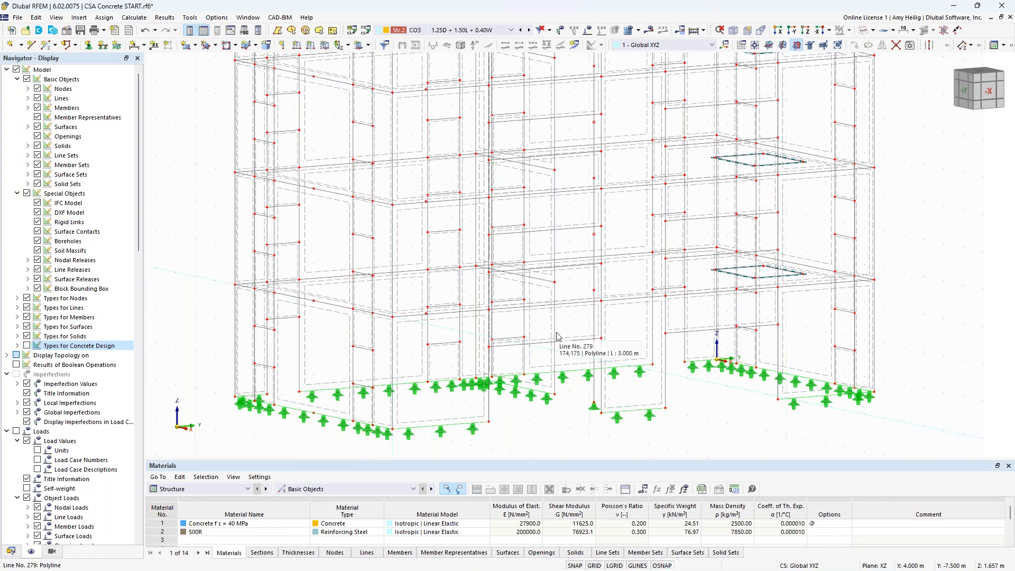
middle_click_drag(717, 418, 655, 398, "ctrl")
left_click_drag(249, 277, 865, 301)
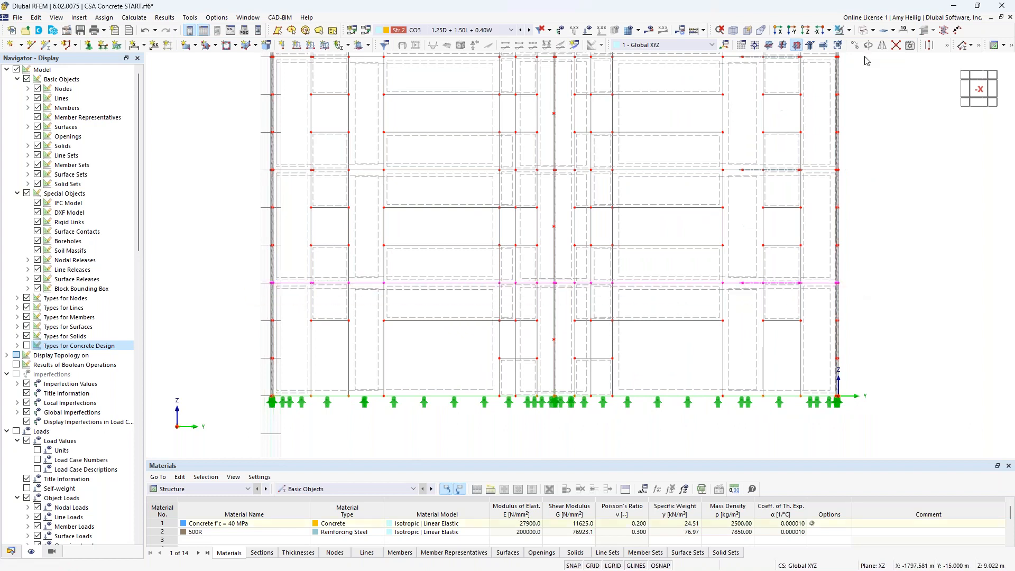
left_click(849, 30)
left_click(867, 39)
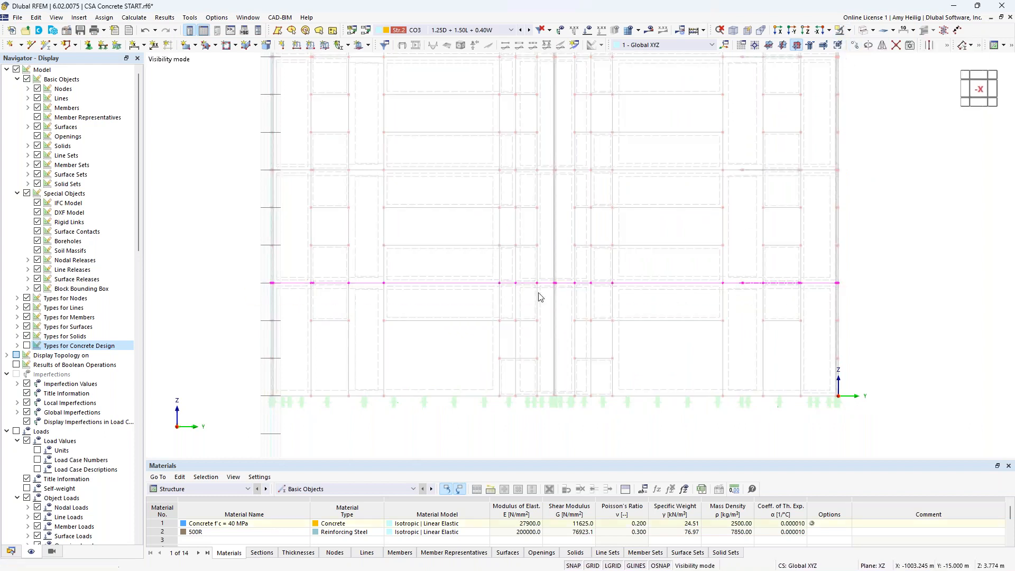
Hide the grid and open the two interior slab nodes, at the column and at the inner wall end, for editing together
middle_click_drag(456, 320, 513, 360, "ctrl")
left_click(595, 565)
left_click(550, 401)
middle_click_drag(534, 359, 508, 377)
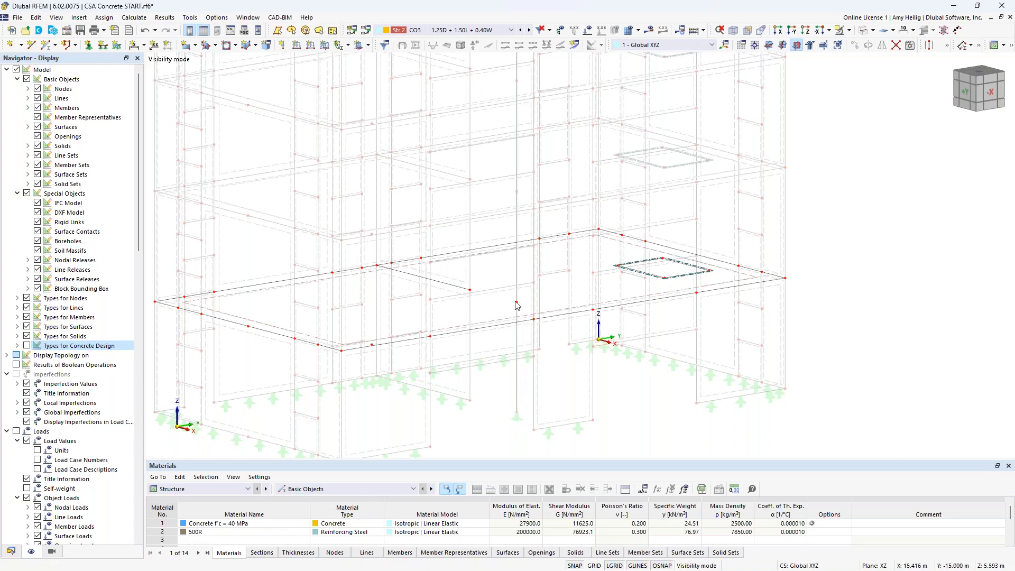
mouse_move(518, 305)
mouse_move(471, 292)
double_click(518, 306)
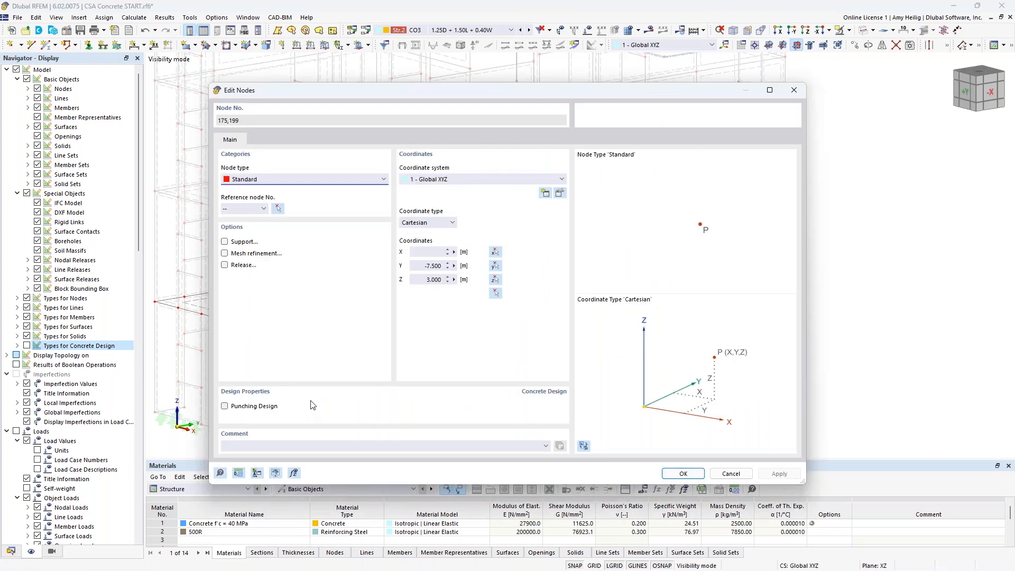
Activate punching design for nodes 175 and 199, checking the punching parameters of the Default ultimate configuration along the way
left_click(225, 406)
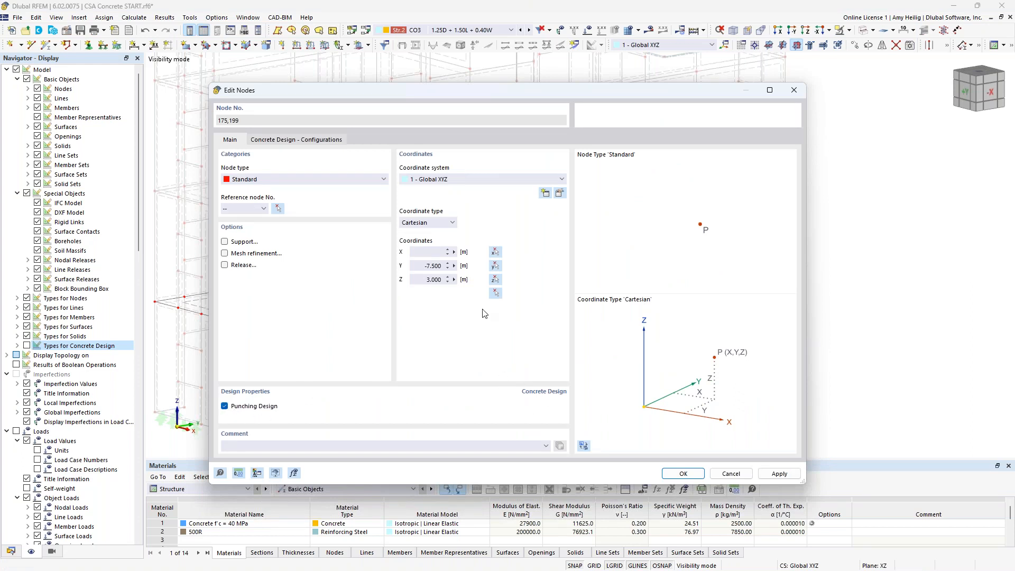
left_click(309, 141)
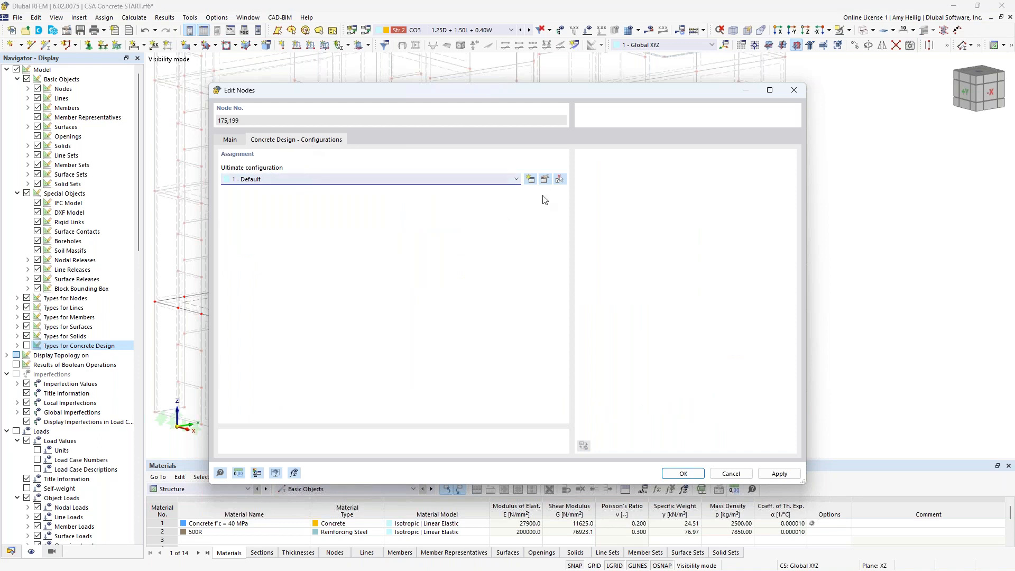
left_click(545, 180)
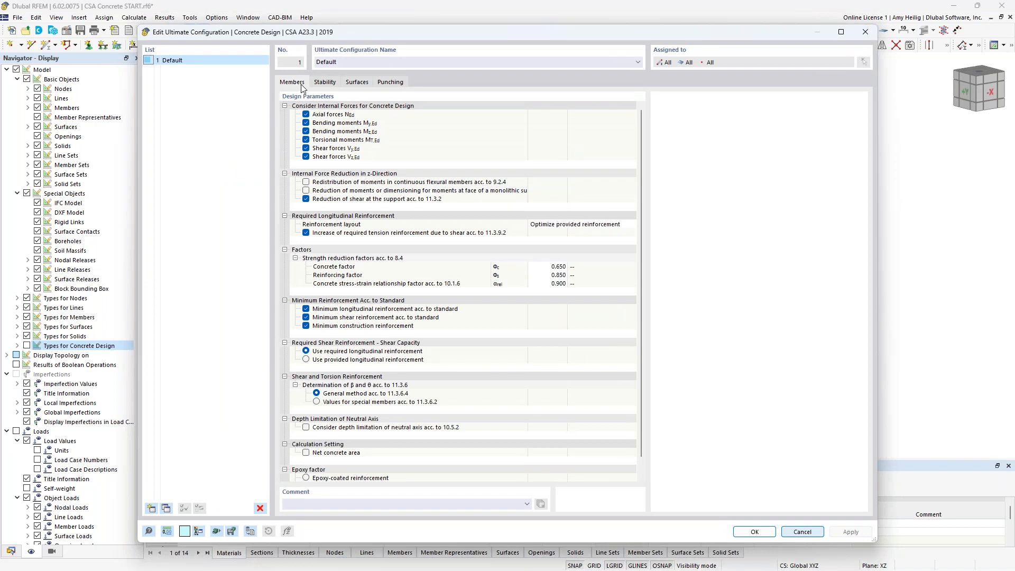
left_click(394, 83)
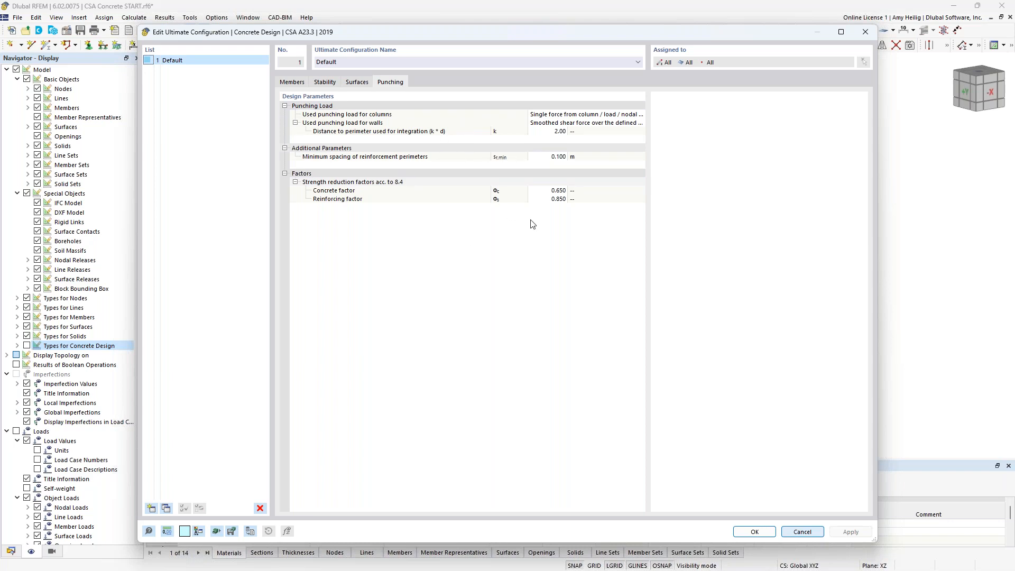
left_click(802, 532)
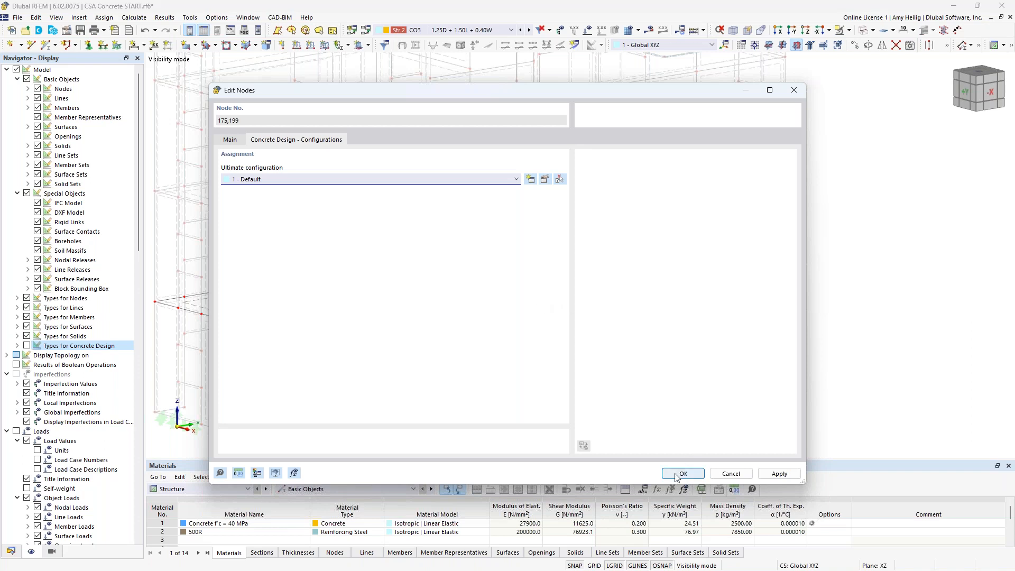
left_click(233, 140)
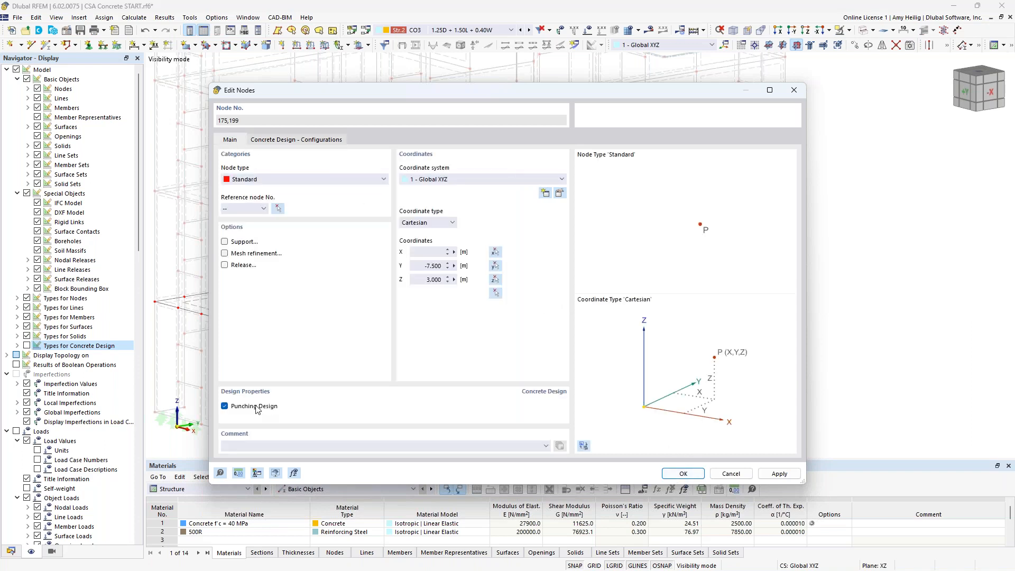
left_click(686, 474)
Cancel the partial visibility so that all objects of the building model are shown
left_click_drag(598, 458, 608, 403)
scroll(608, 307, "down", 4)
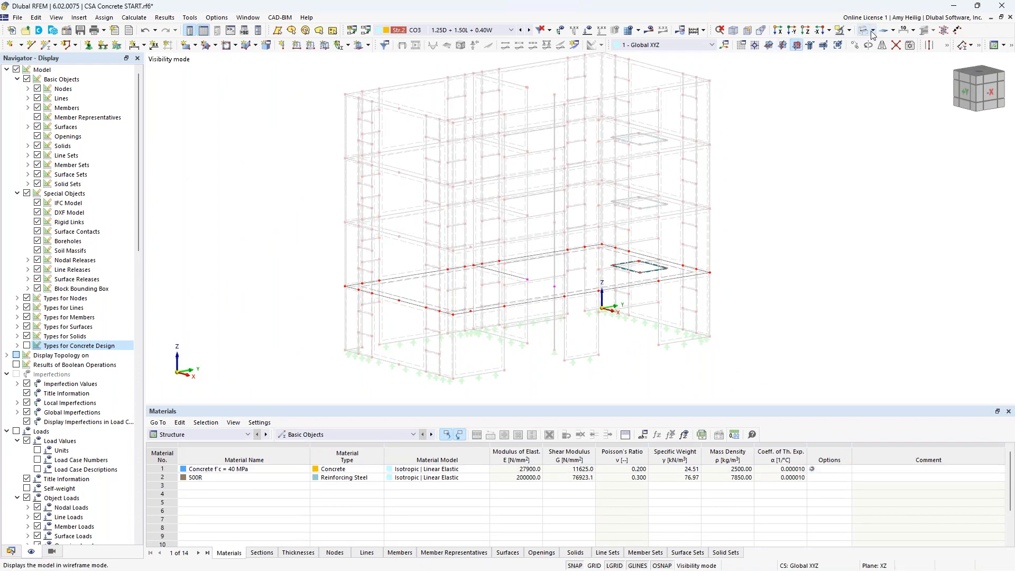
left_click(850, 30)
left_click(888, 84)
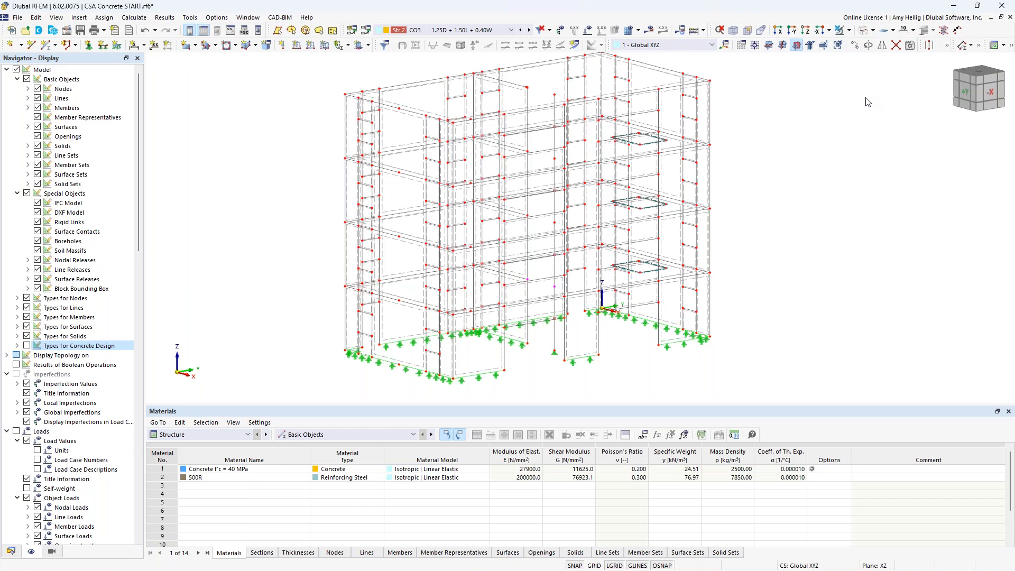
Bring up the Design Situations table of the Concrete Design input data and enlarge the table area
left_click(206, 434)
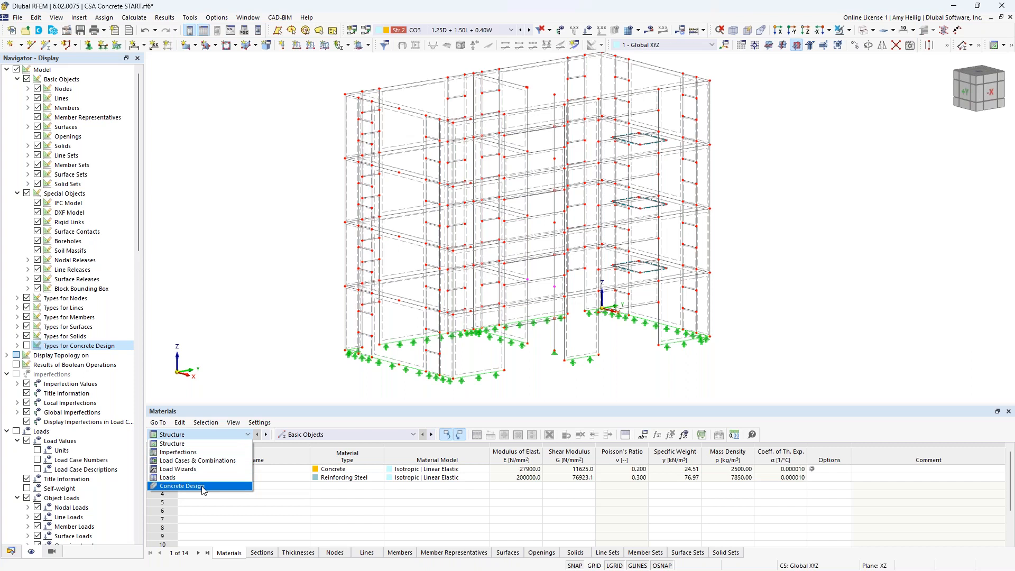
left_click(202, 486)
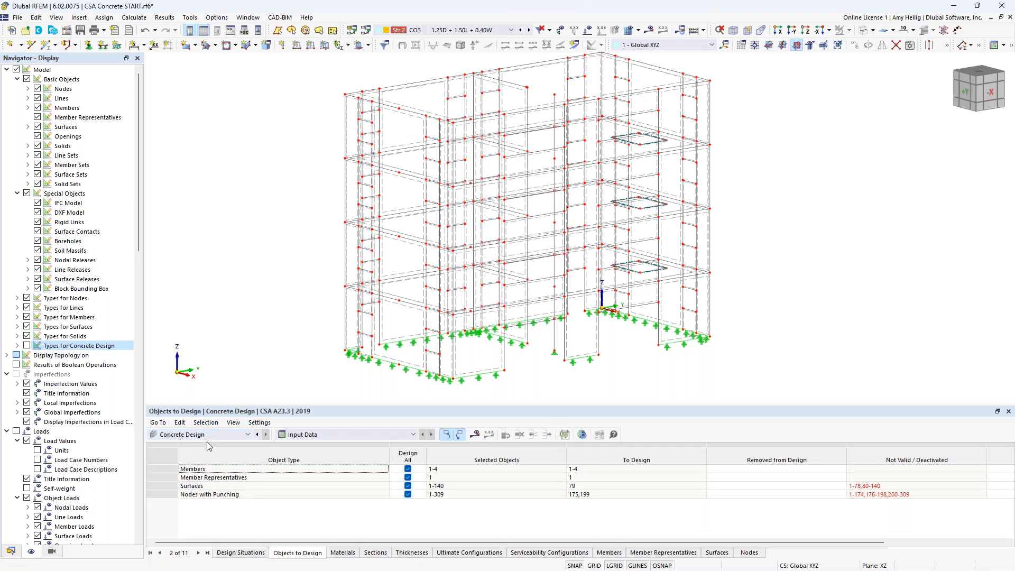
left_click(249, 553)
left_click_drag(373, 405, 370, 379)
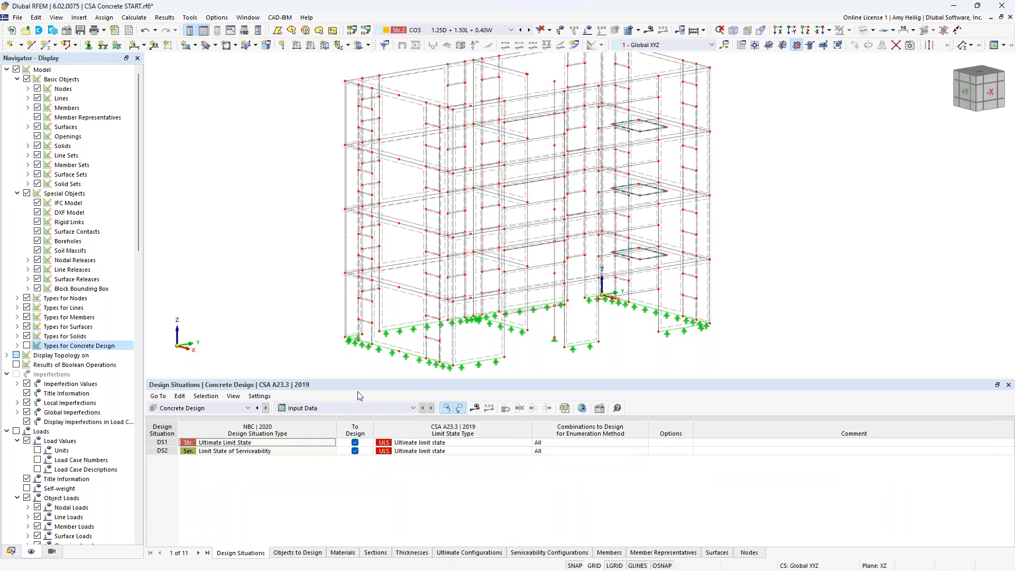
Keep Ultimate limit state as the CSA A23.3 limit state type for design situation DS1
left_click(263, 444)
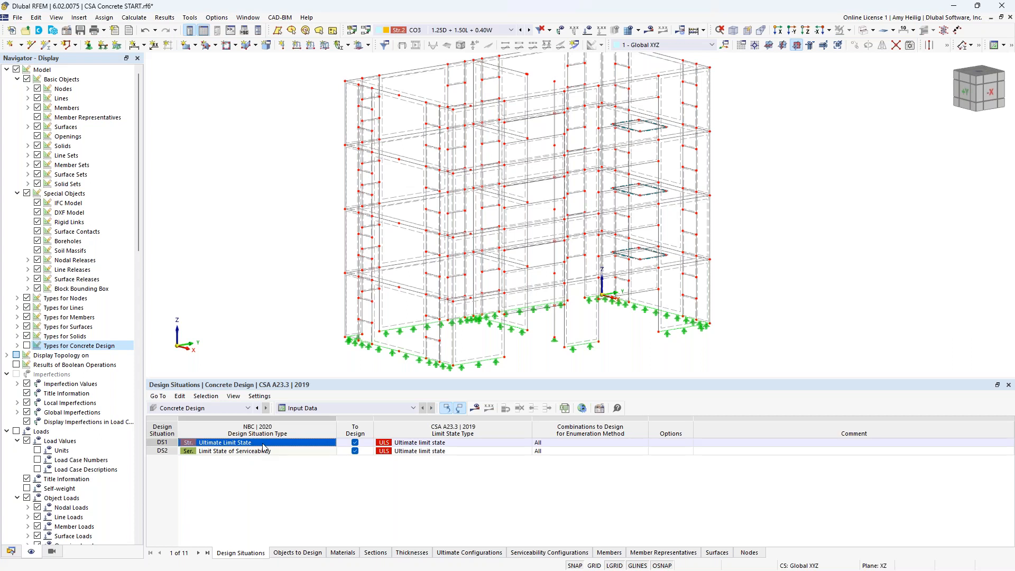
left_click(455, 444)
left_click(527, 443)
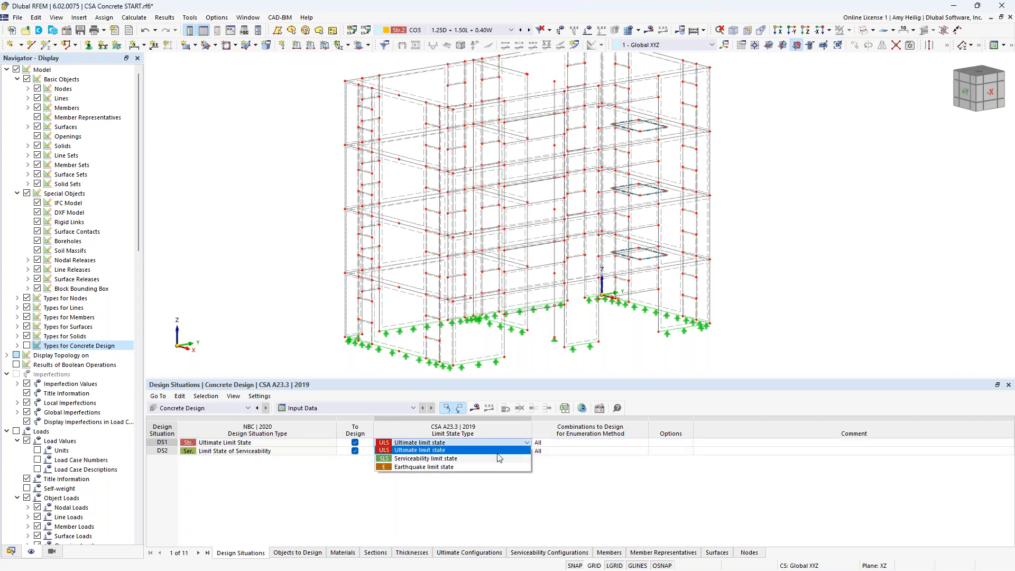
left_click(445, 451)
Set the limit state type of design situation DS2 to Serviceability limit state
left_click(295, 451)
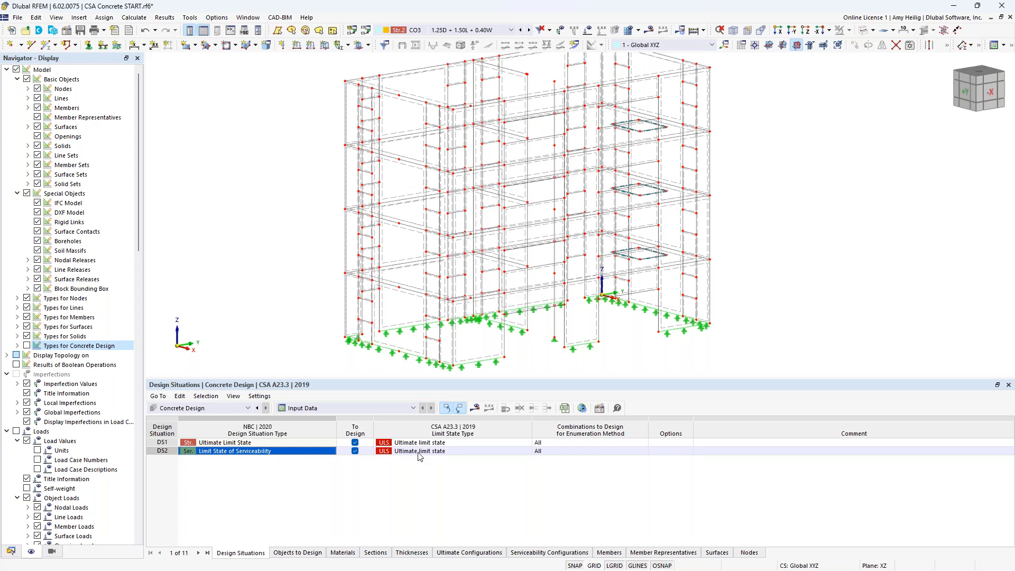
left_click(448, 451)
left_click(527, 452)
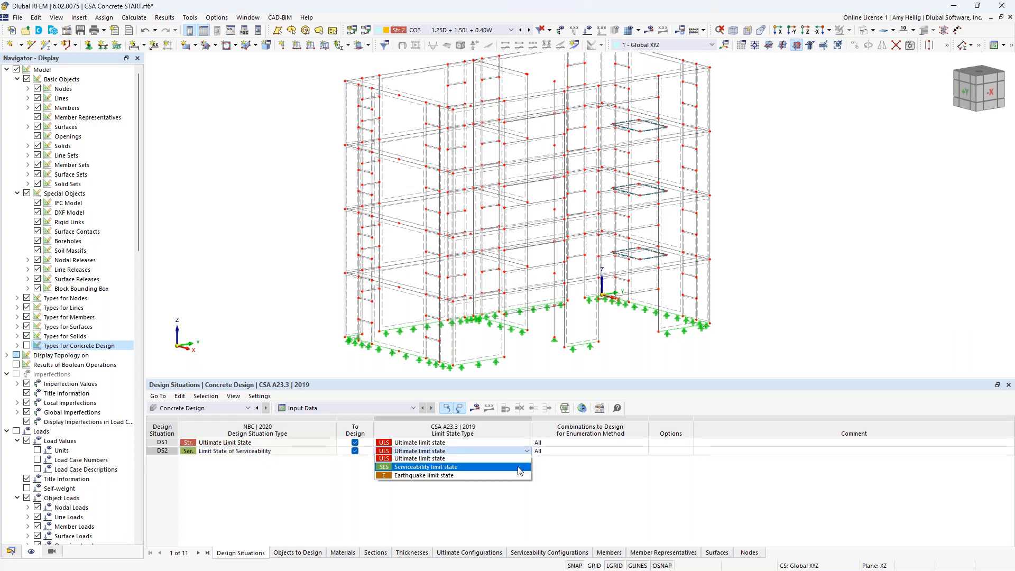
left_click(519, 470)
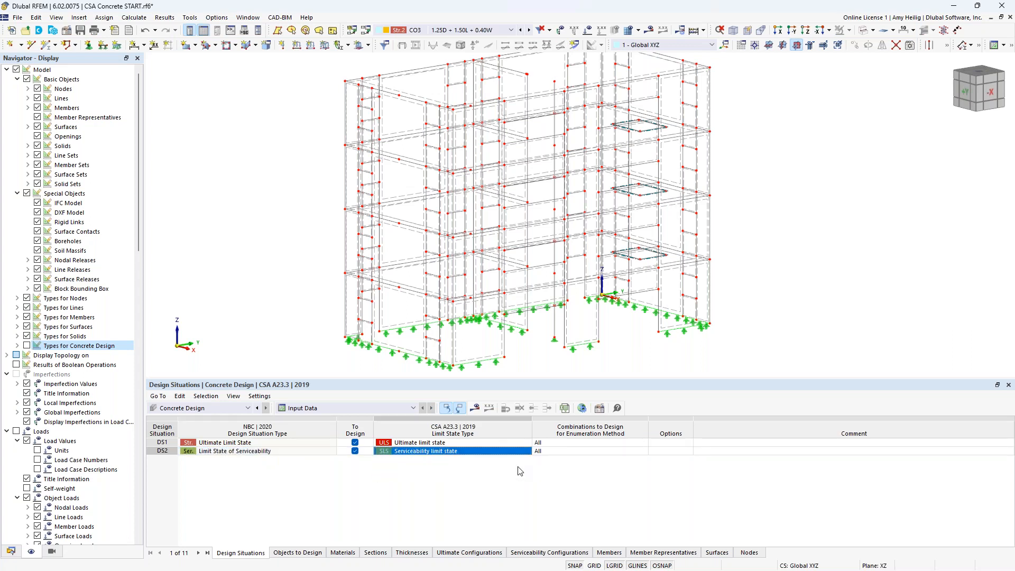
left_click(527, 451)
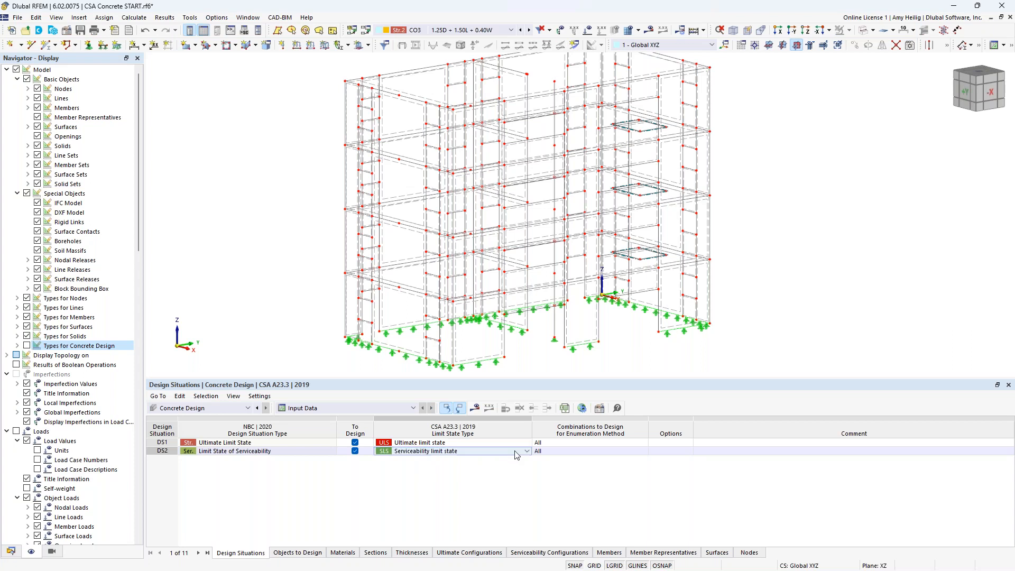
left_click(526, 452)
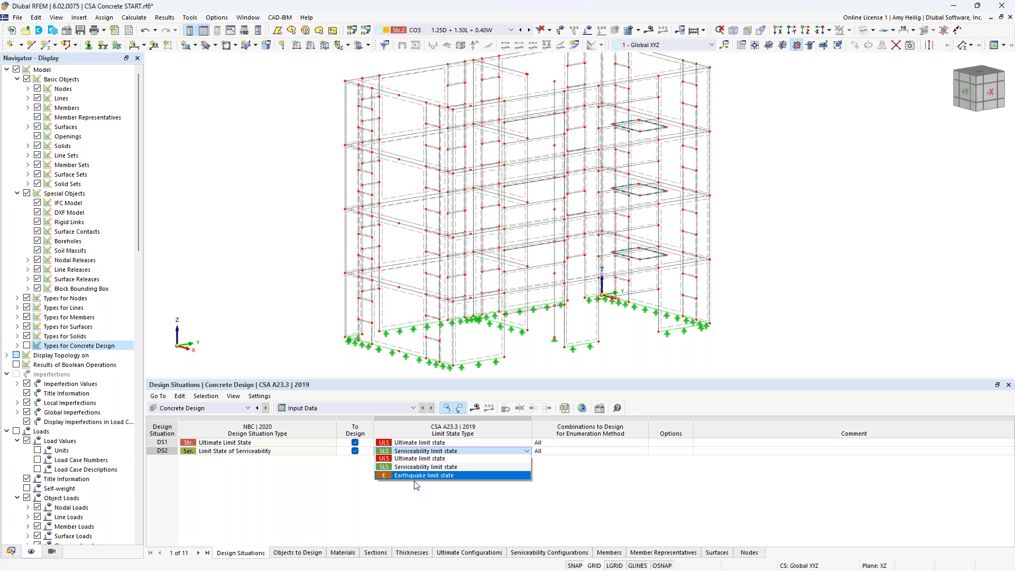
left_click(422, 513)
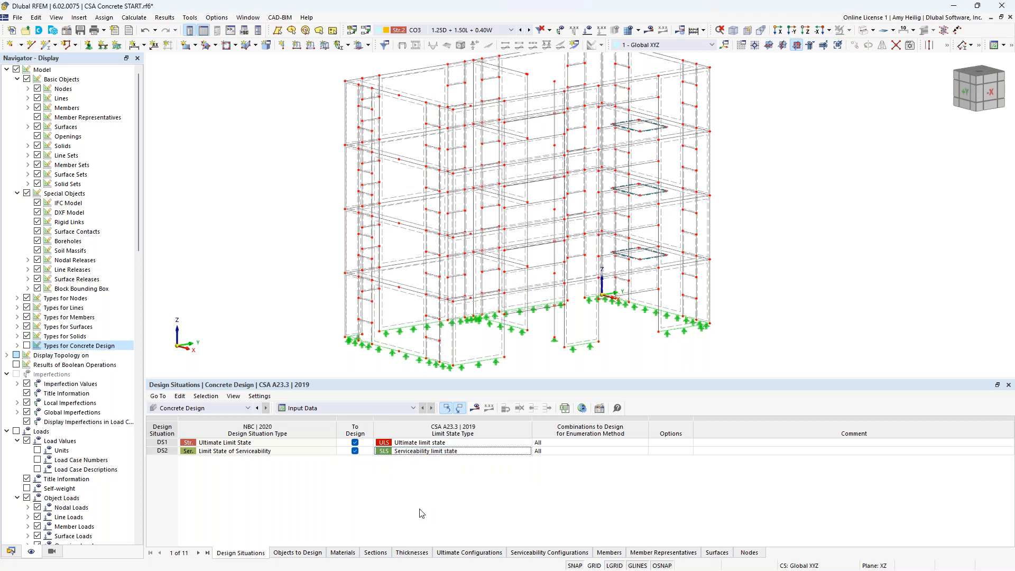
In the objects to design, turn off Design All for members, member representatives, surfaces and nodes with punching
left_click(306, 553)
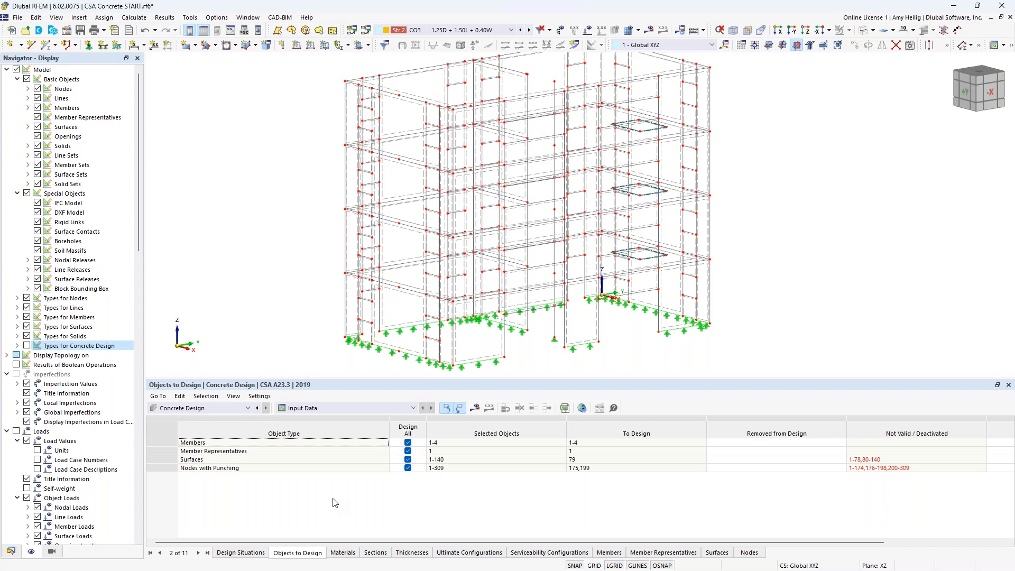
left_click(407, 443)
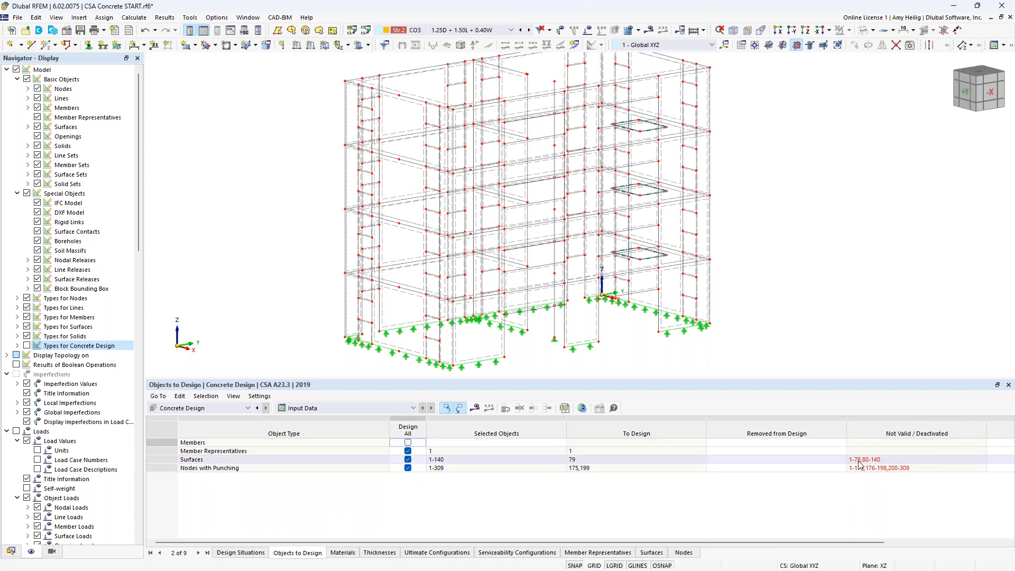
left_click(410, 452)
left_click(408, 452)
left_click(407, 459)
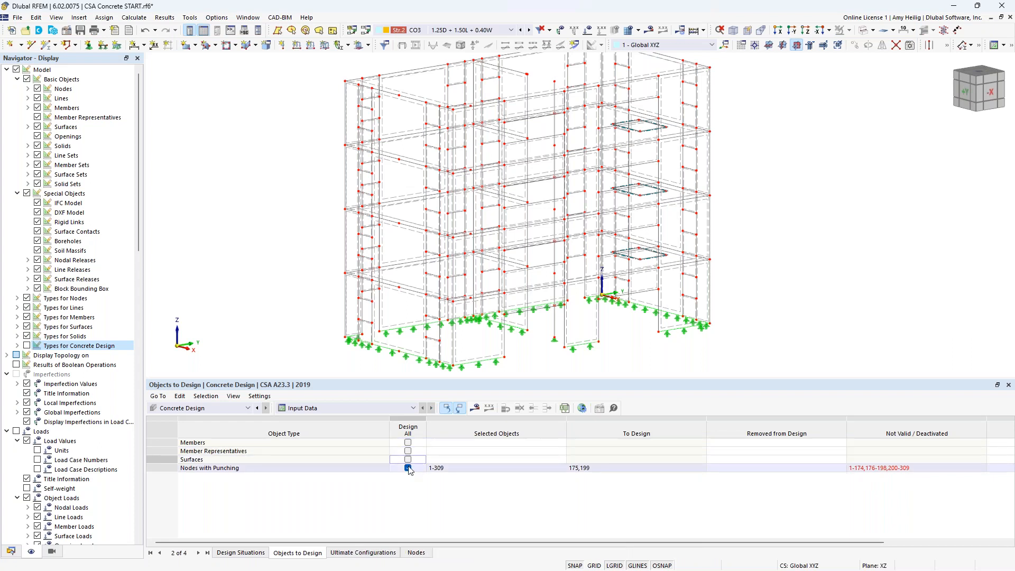
left_click(408, 468)
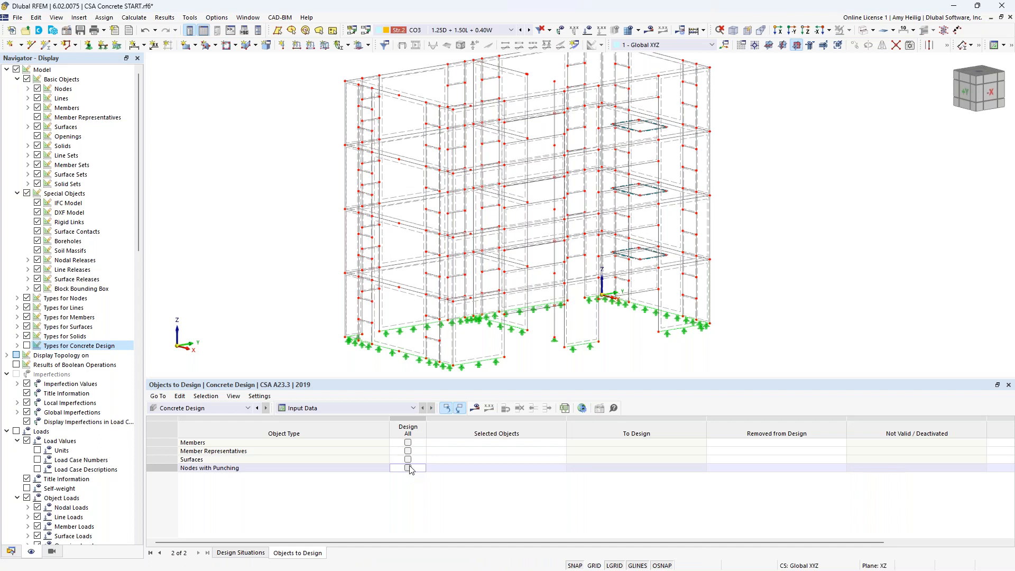
Display the model as transparent solids and graphically pick the four column members 1-4 for design
left_click(488, 442)
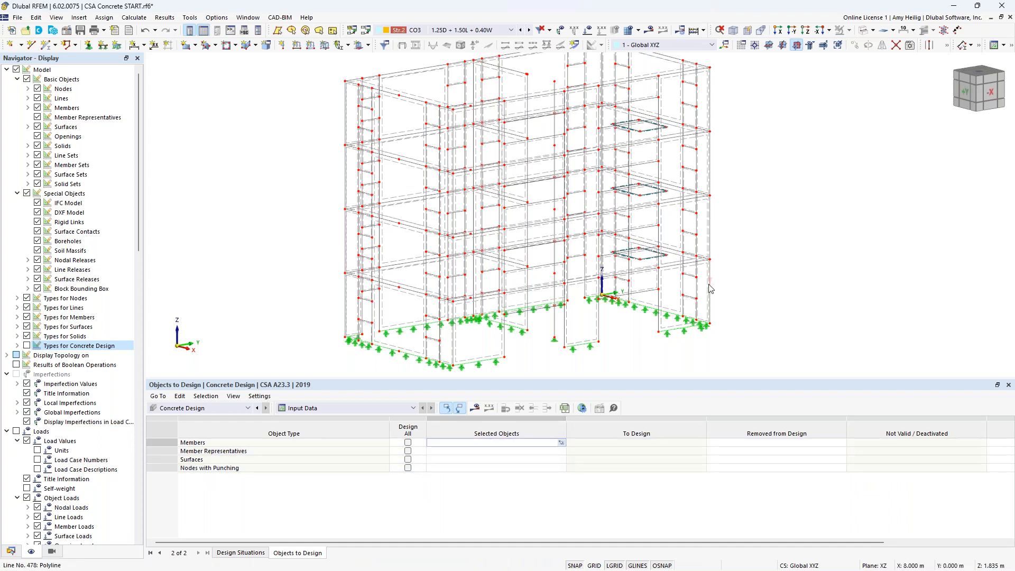
left_click(863, 29)
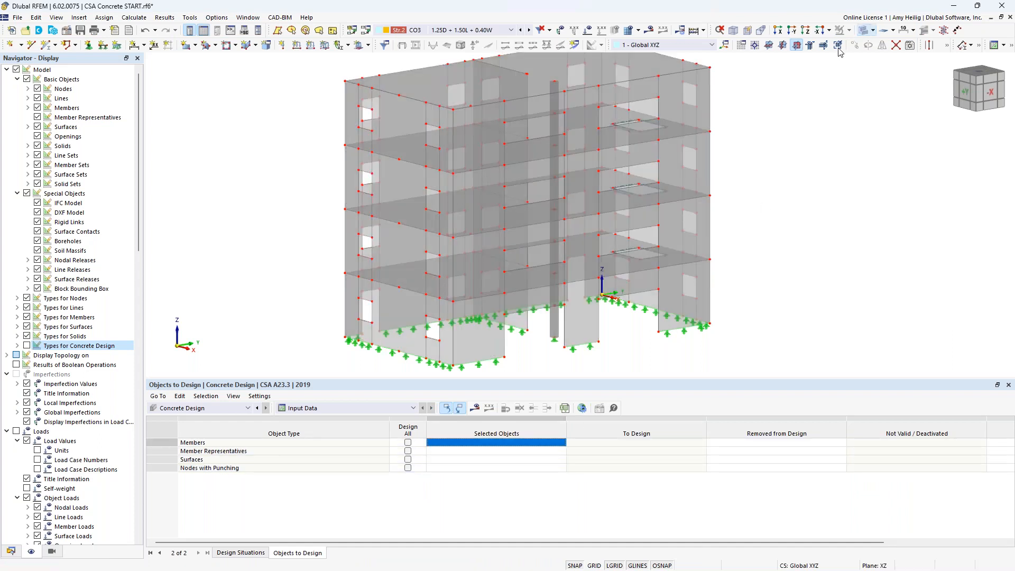
left_click(503, 444)
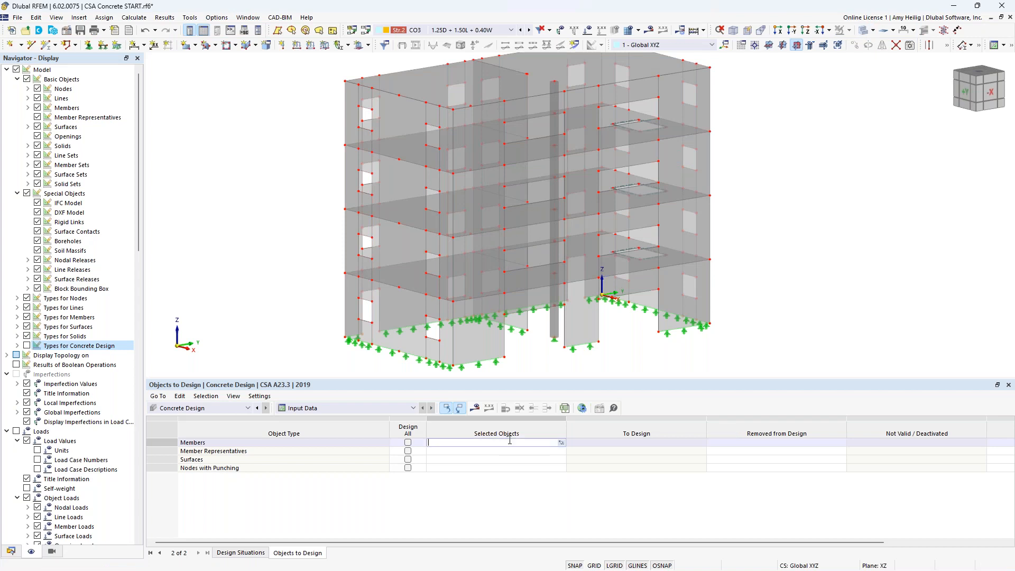
left_click(561, 442)
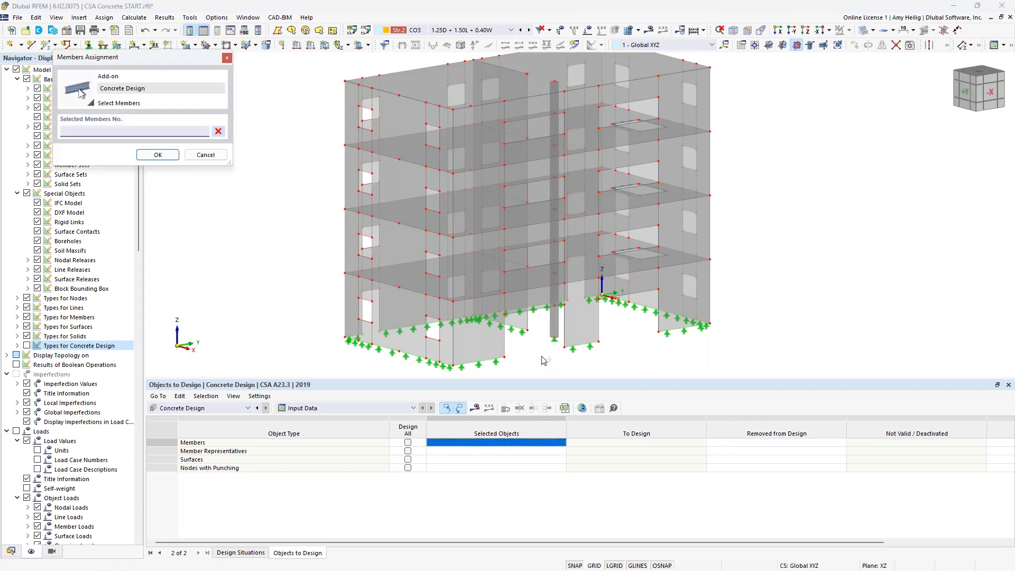
left_click(557, 327)
left_click(557, 247)
left_click(554, 196)
left_click(549, 146)
left_click(157, 154)
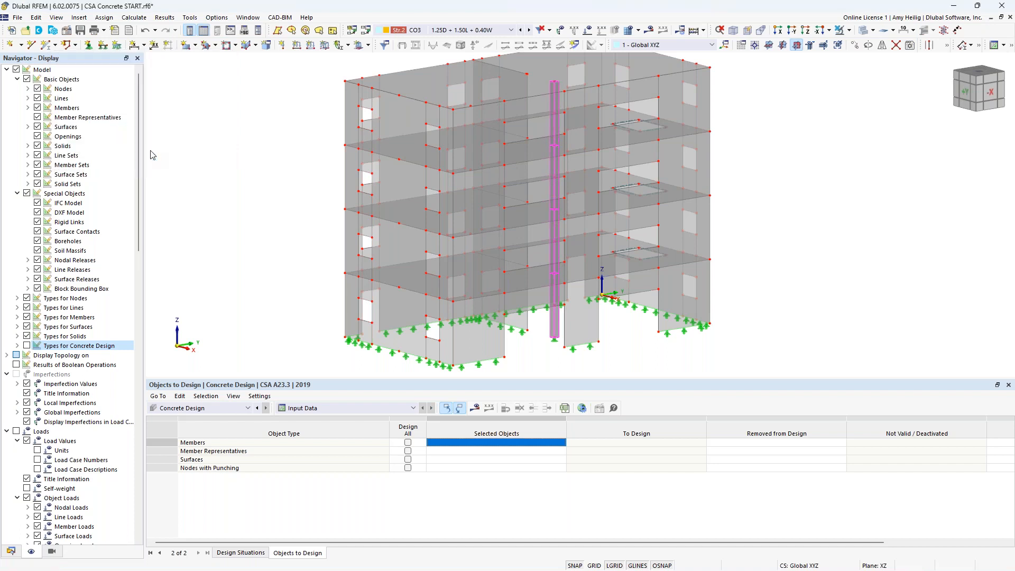
Assign member representative 1 for design and graphically pick the lowest floor slab, surface 79
left_click(465, 451)
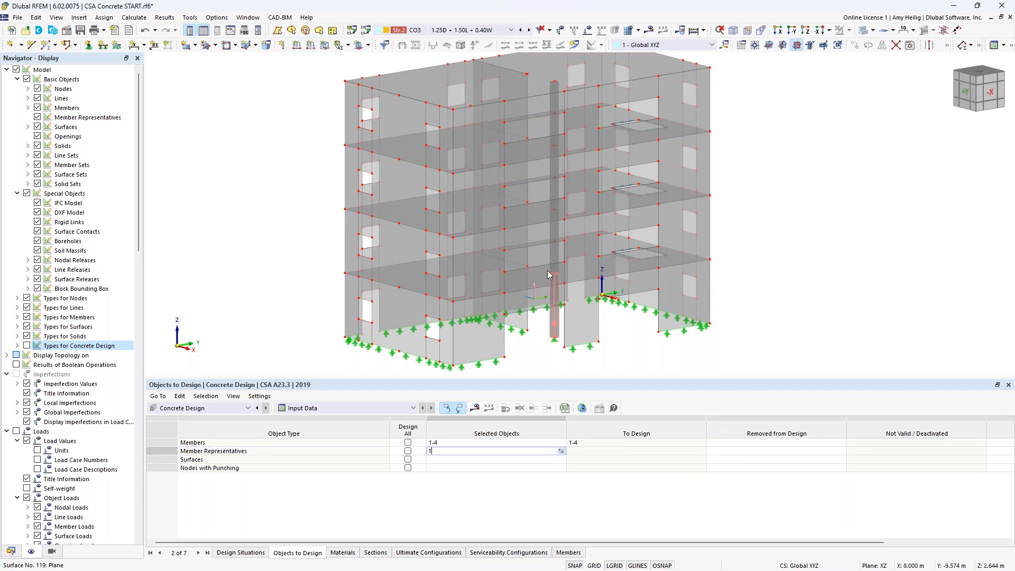
left_click(445, 460)
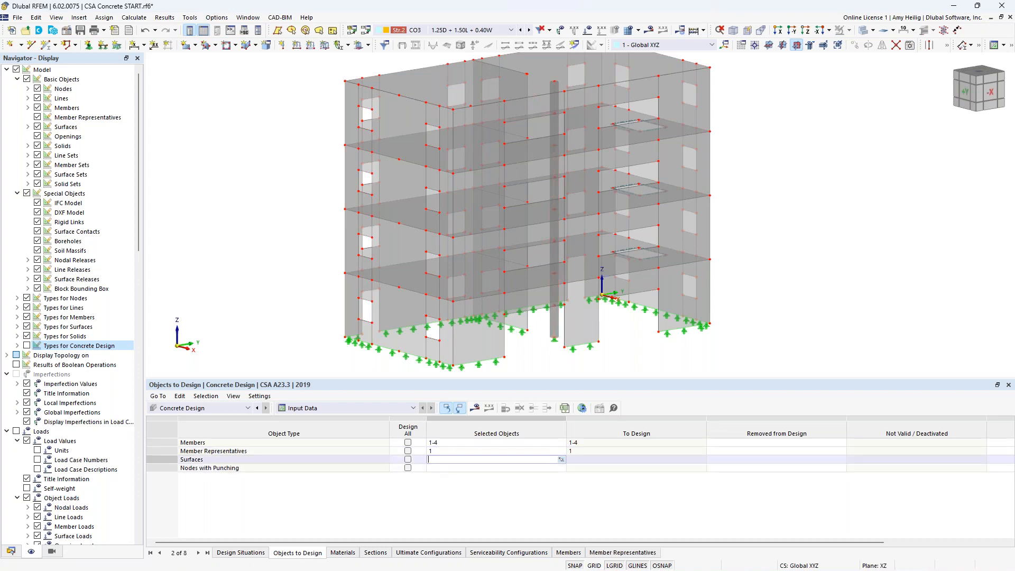
left_click(560, 460)
left_click(618, 249)
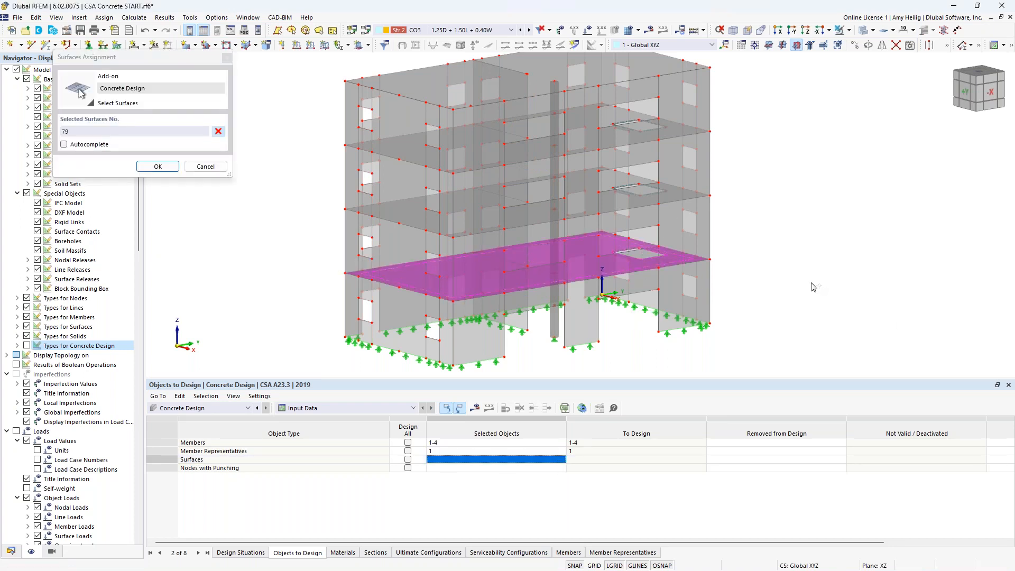
left_click(157, 166)
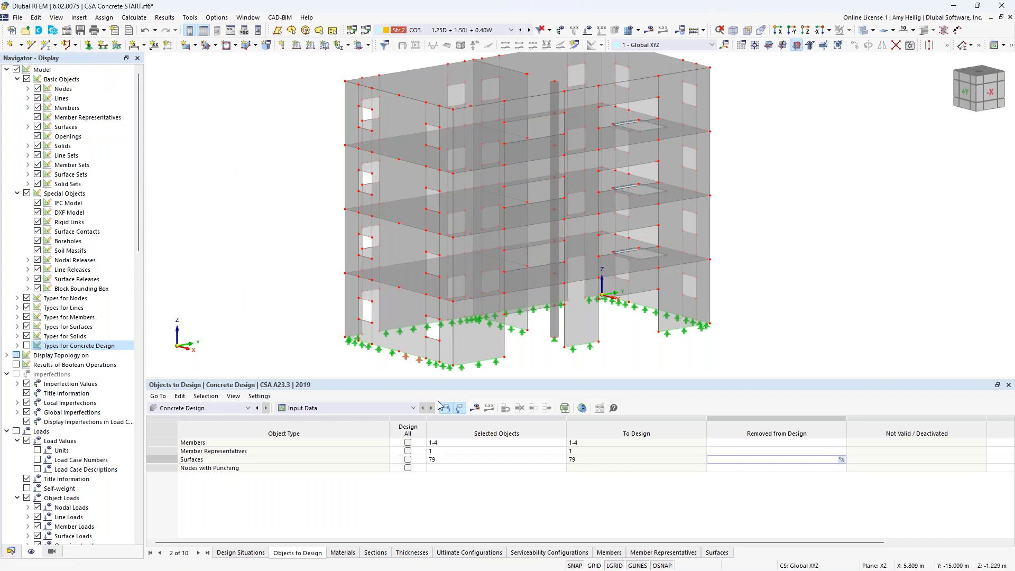
Graphically pick nodes 175 and 199 on the lowest floor slab for punching design, and calculate the concrete design results
left_click(453, 467)
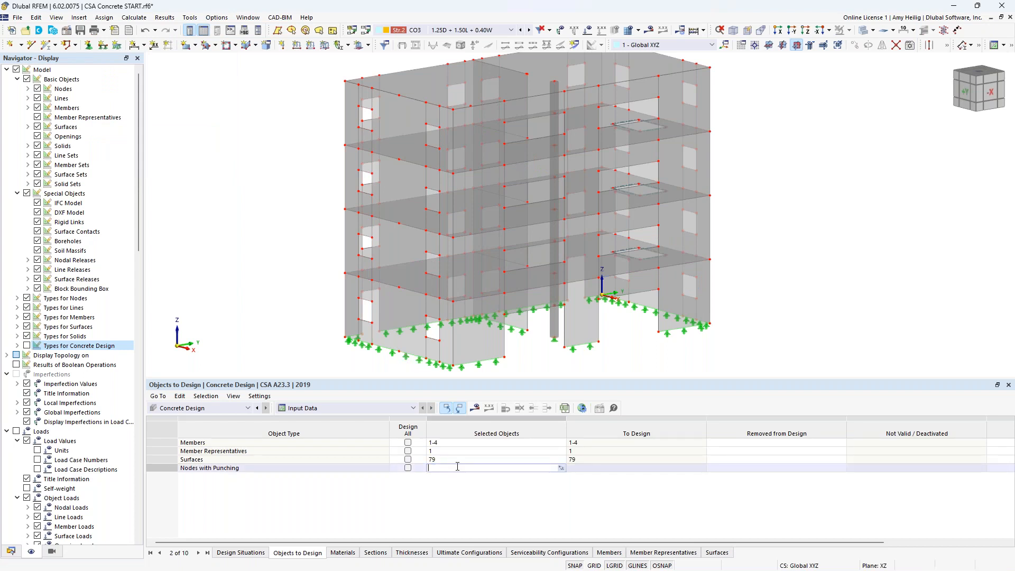
left_click(561, 468)
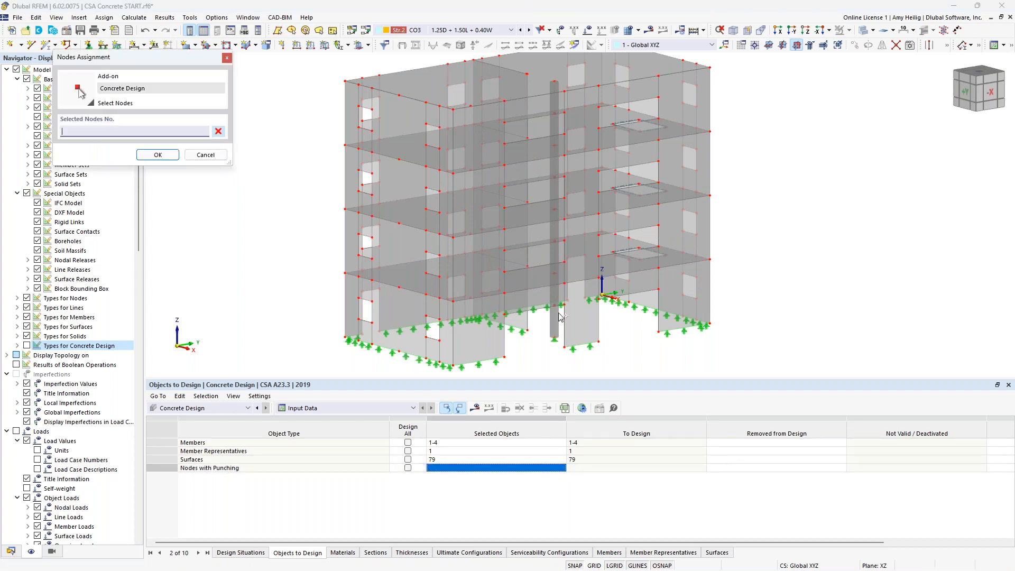
left_click(555, 274)
left_click(526, 266)
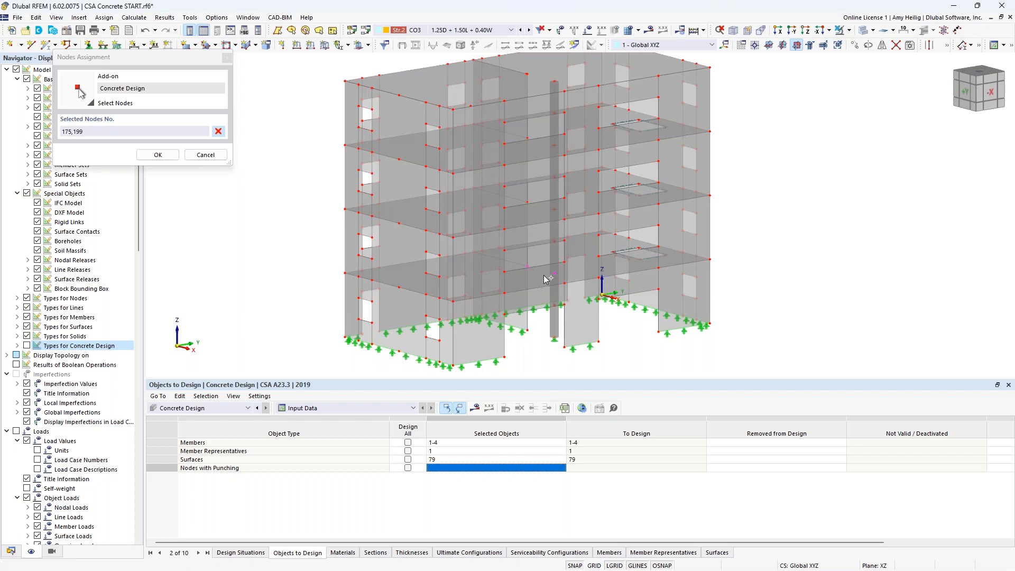
left_click(158, 155)
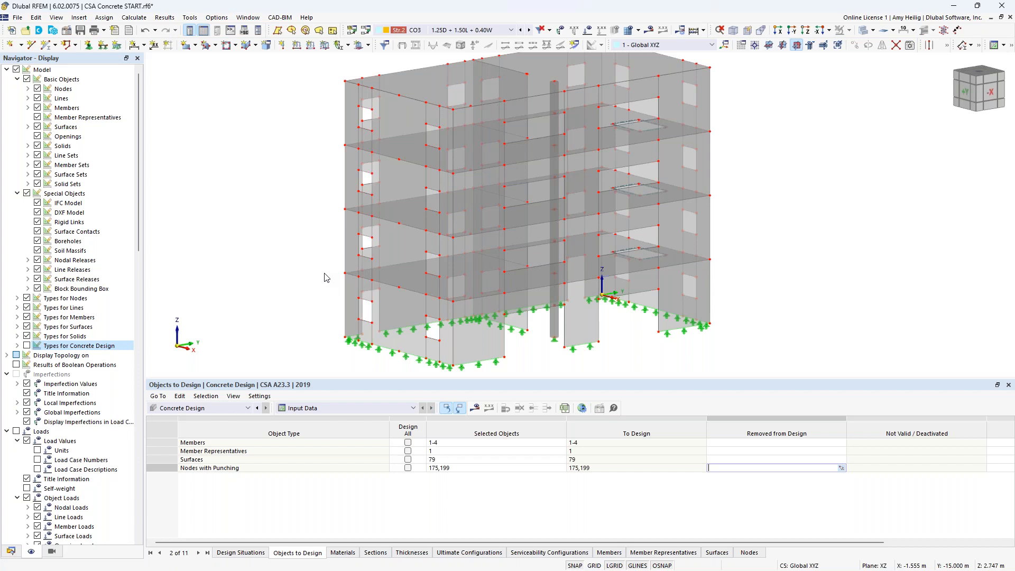
left_click(474, 407)
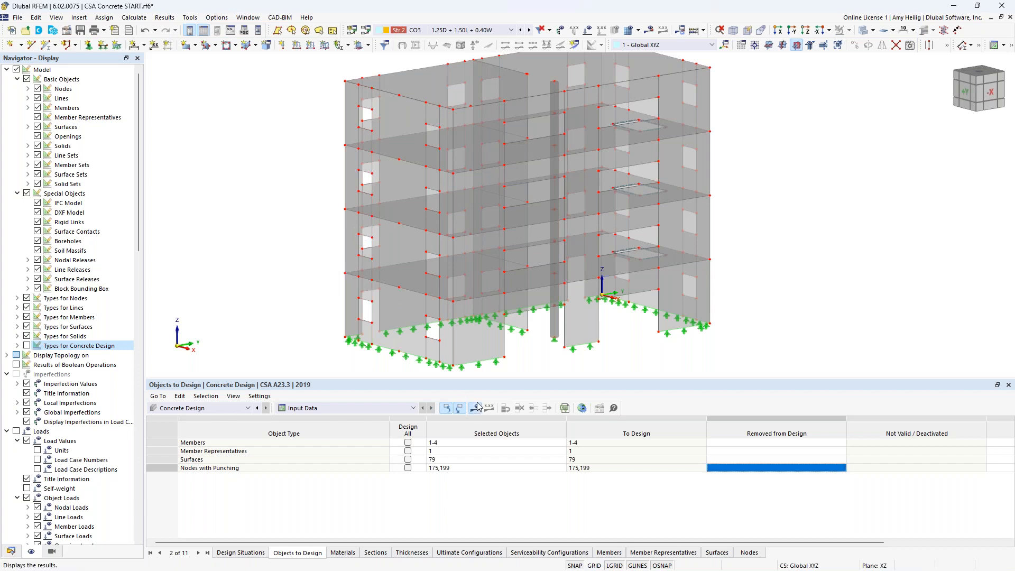
left_click(548, 341)
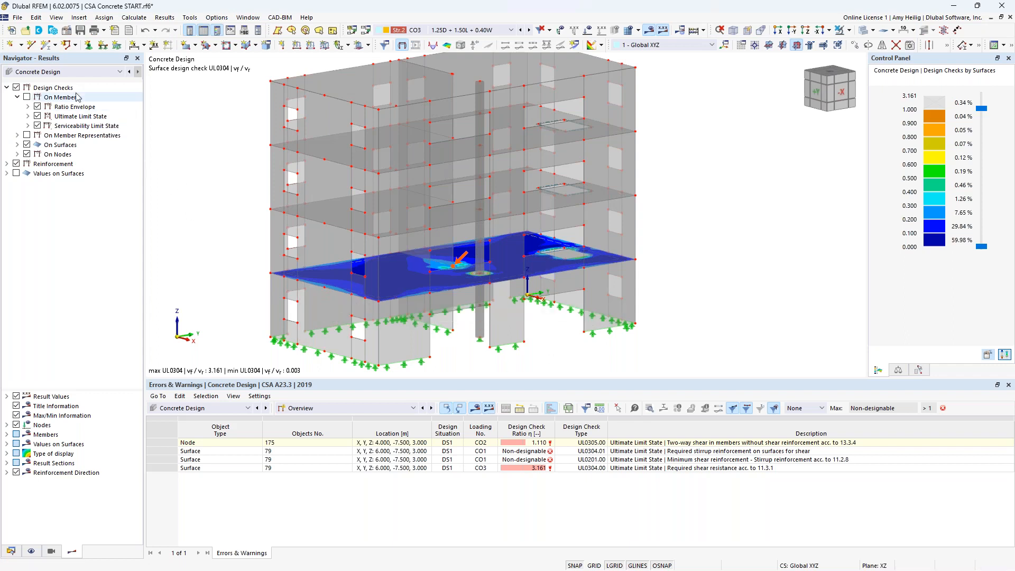
Switch the results to Static Analysis and view the global deformations of the whole building for load combination CO3
left_click(72, 75)
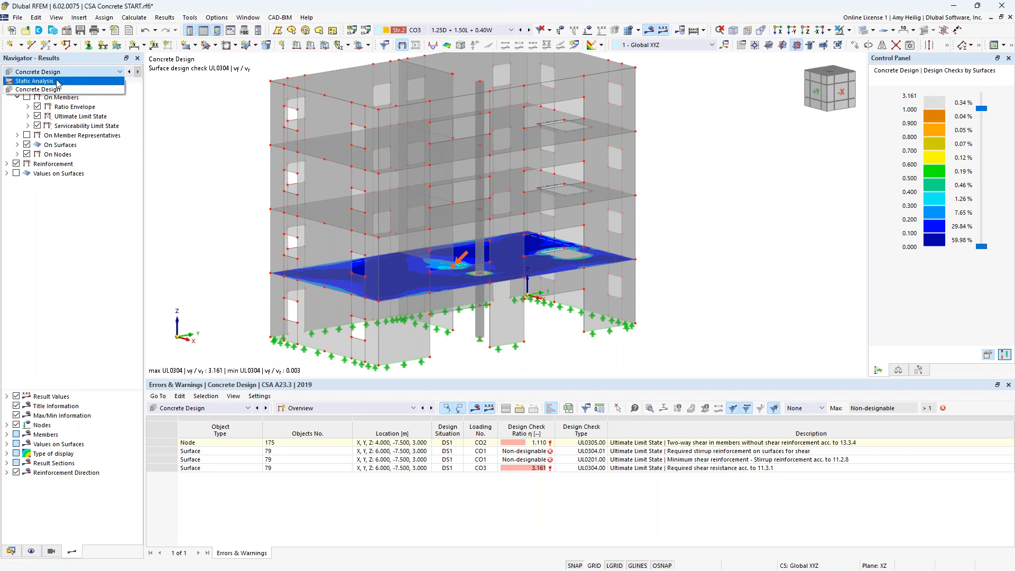
left_click(57, 81)
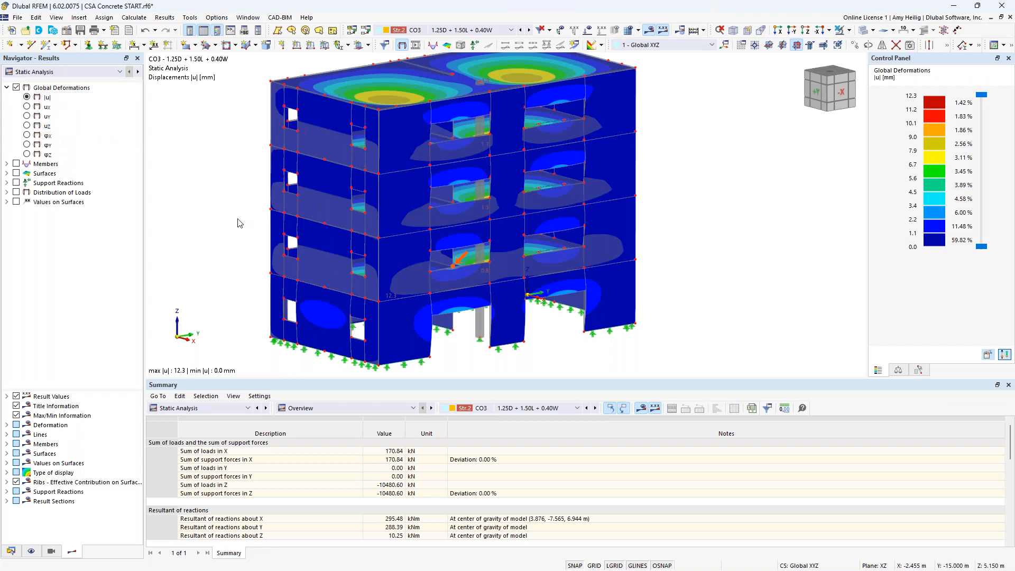
scroll(238, 220, "down", 2)
middle_click_drag(238, 219, 337, 244)
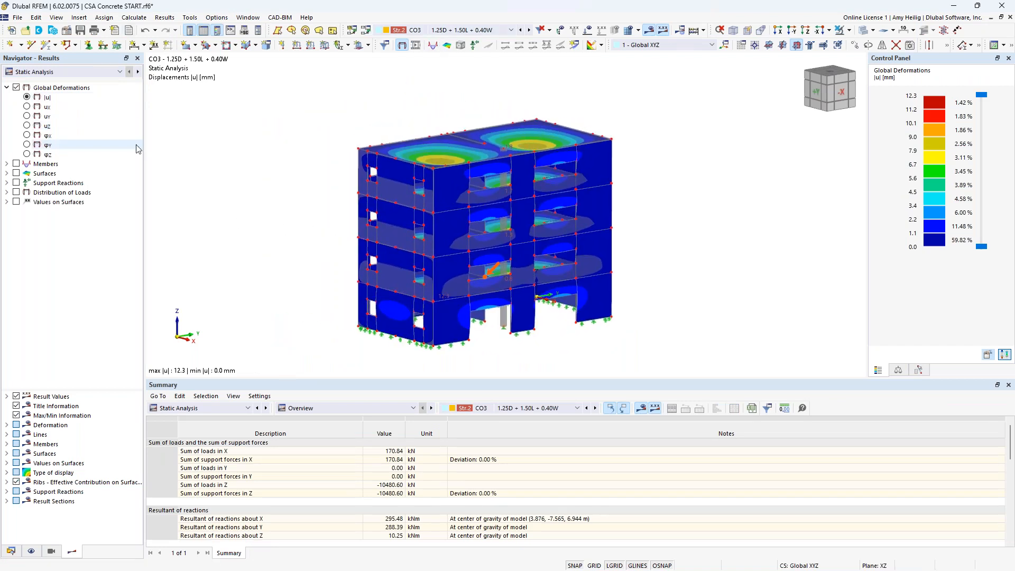
left_click(464, 30)
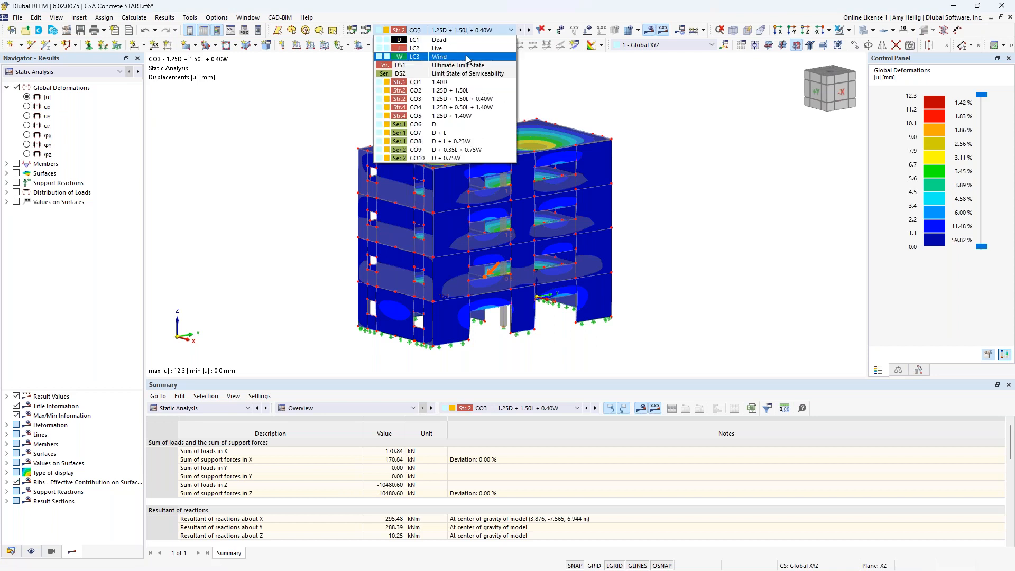
left_click(468, 83)
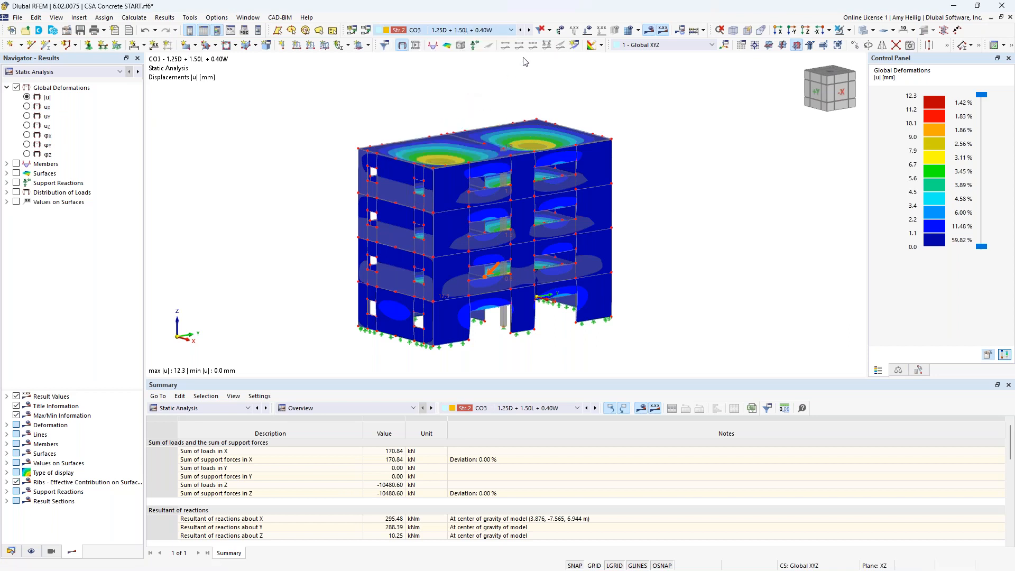
left_click(529, 30)
left_click(529, 30)
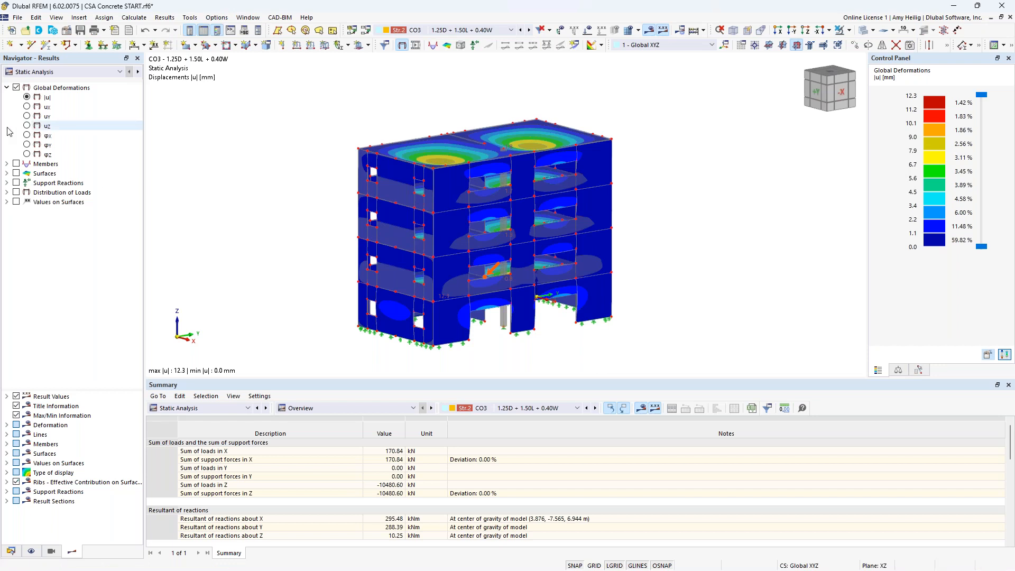
Show the member moments My instead of the global deformations, with the model displayed as wireframe
left_click(7, 164)
left_click(17, 164)
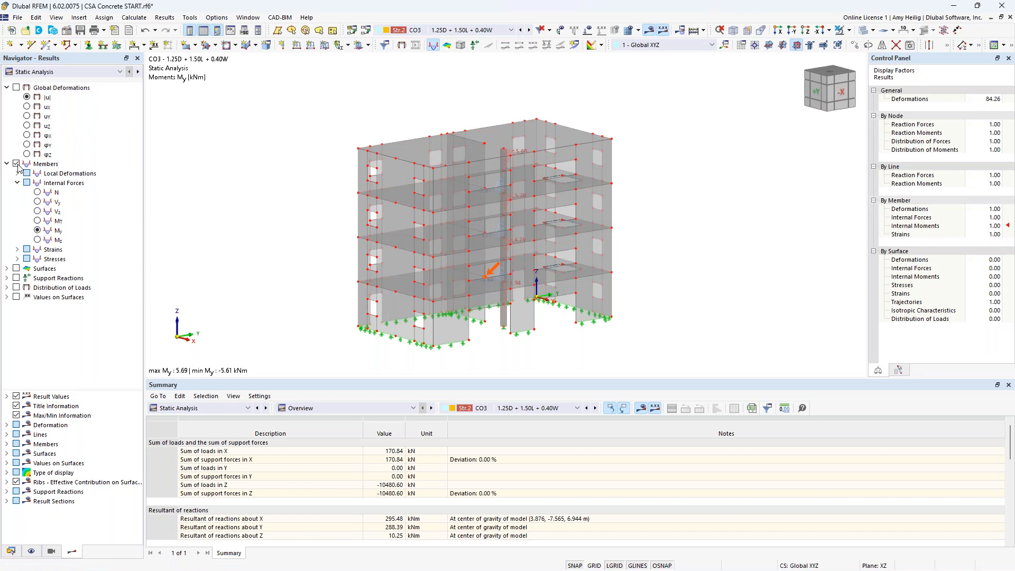
left_click(862, 29)
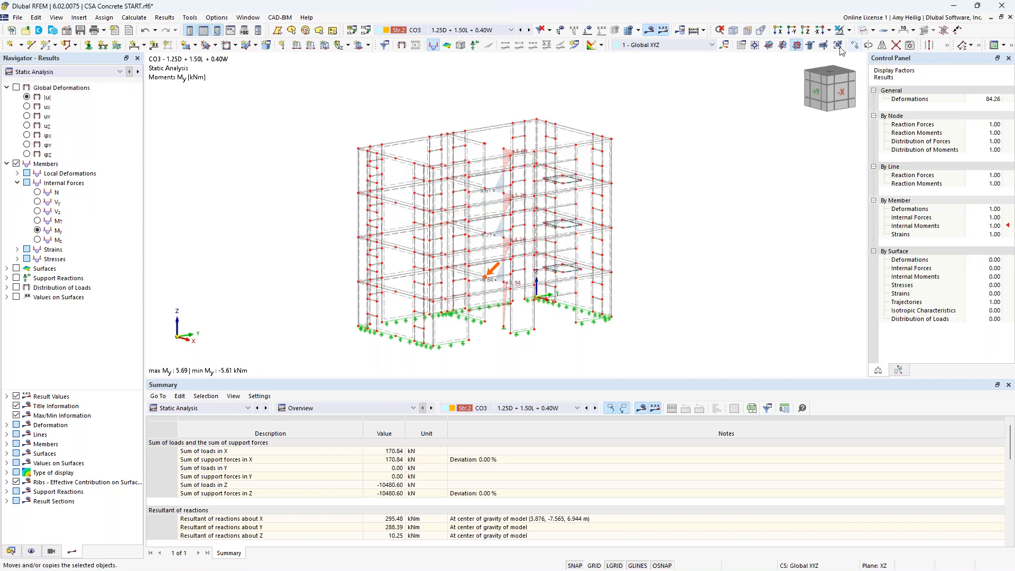
middle_click_drag(520, 313, 528, 312)
scroll(528, 311, "up", 2)
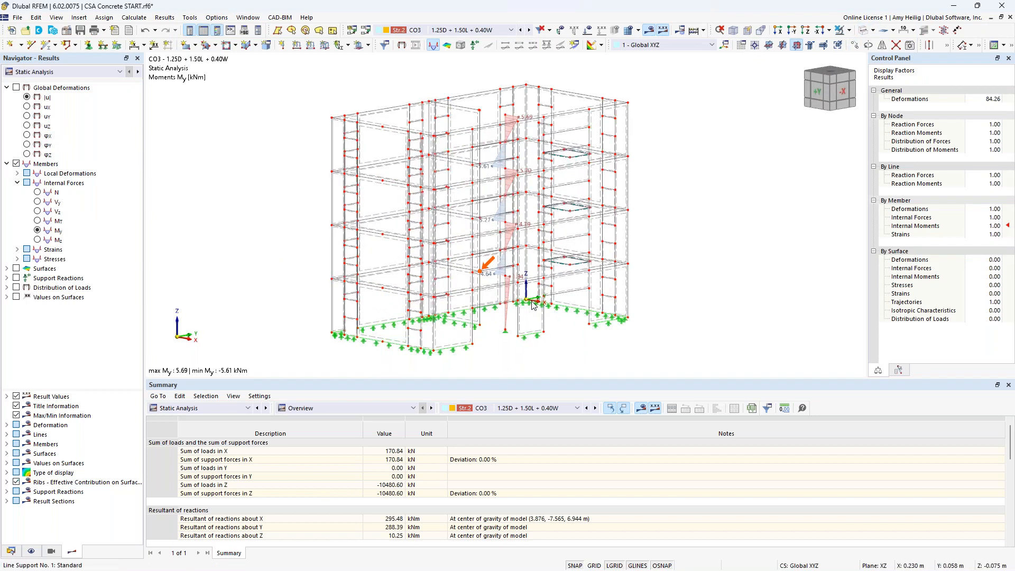
Review the column's axial force N, shear force Vz and moment My diagrams, and check the available static analysis result tables
left_click(37, 192)
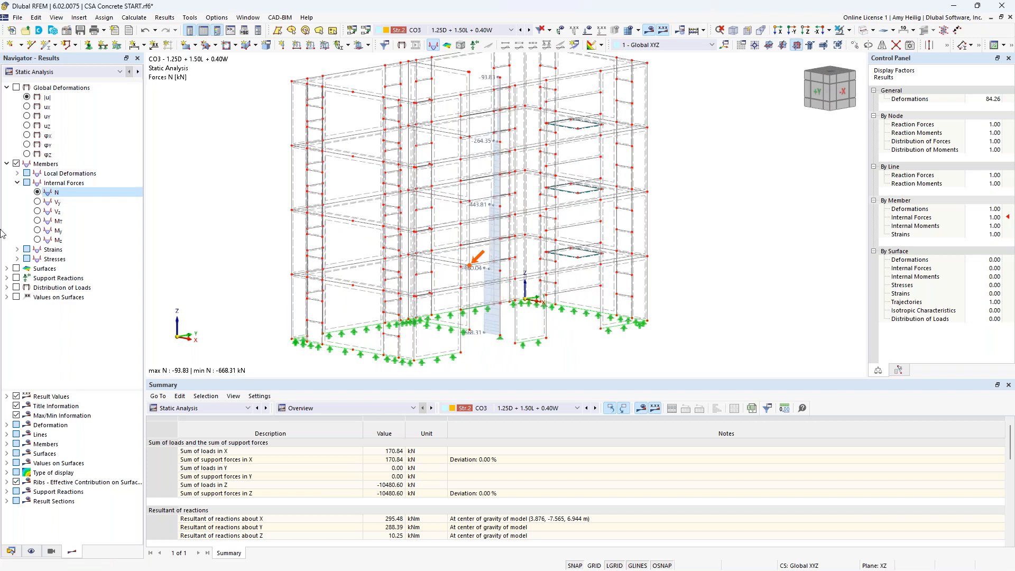
left_click(38, 211)
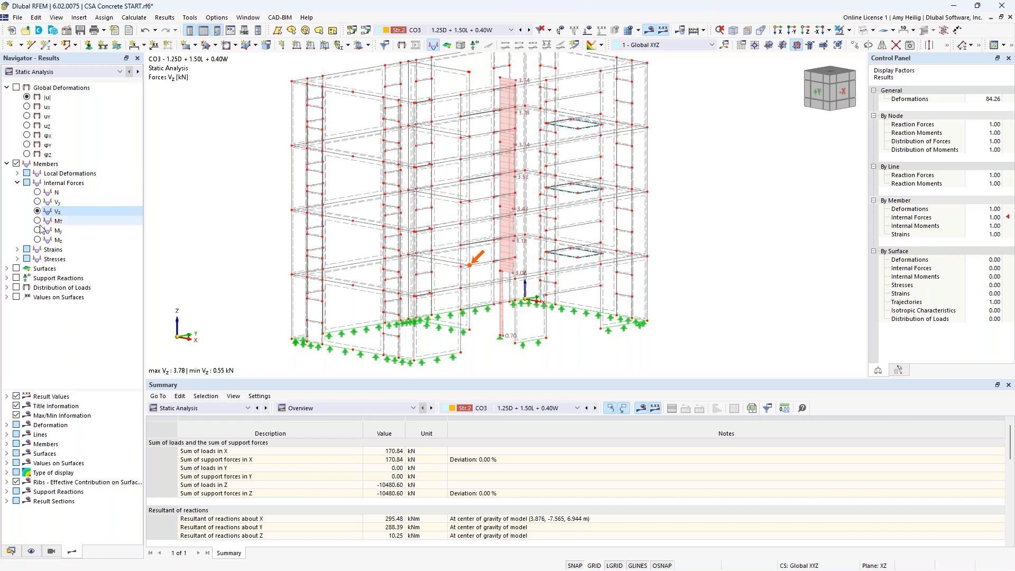
left_click(38, 230)
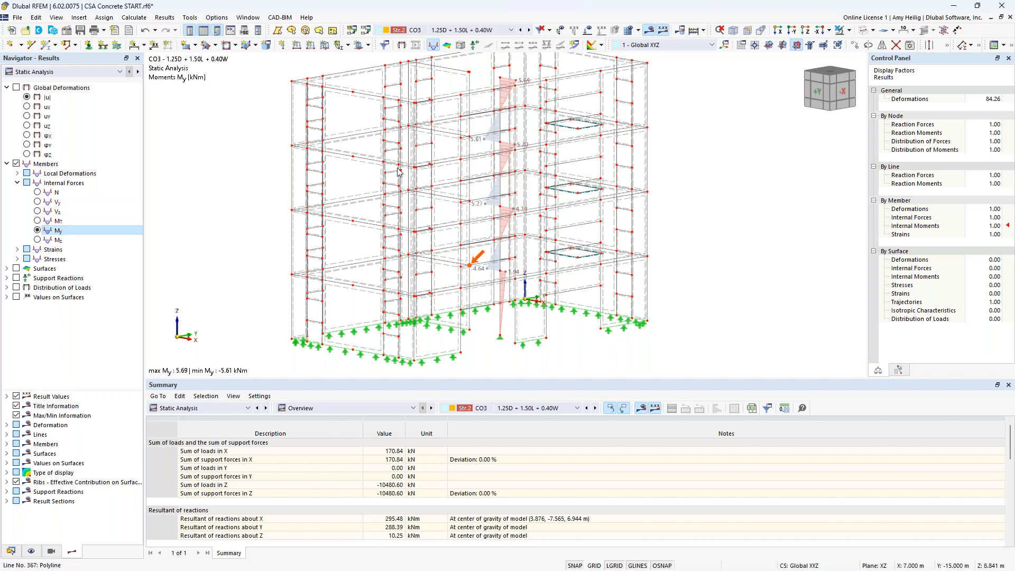
left_click(326, 408)
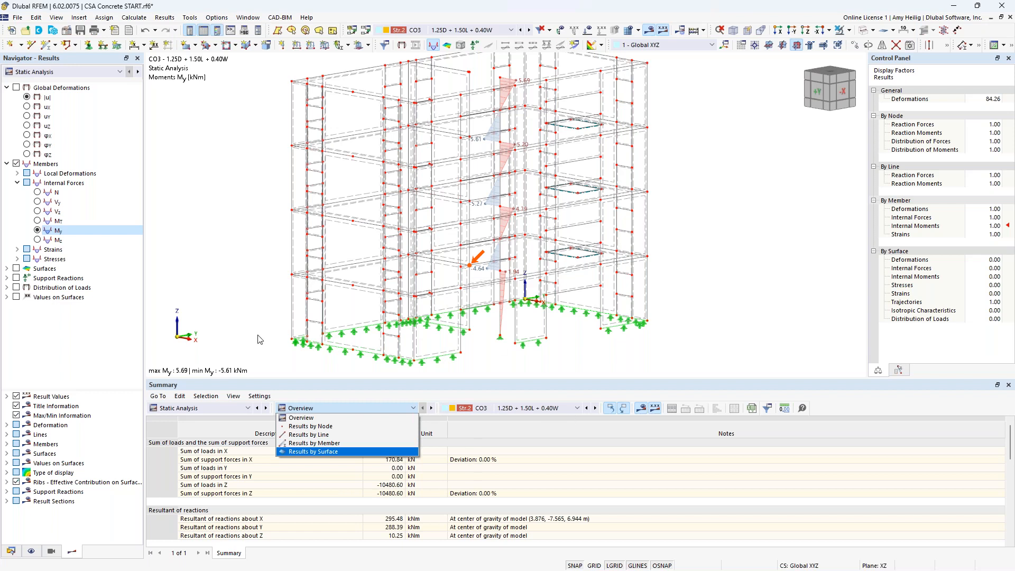
left_click(222, 278)
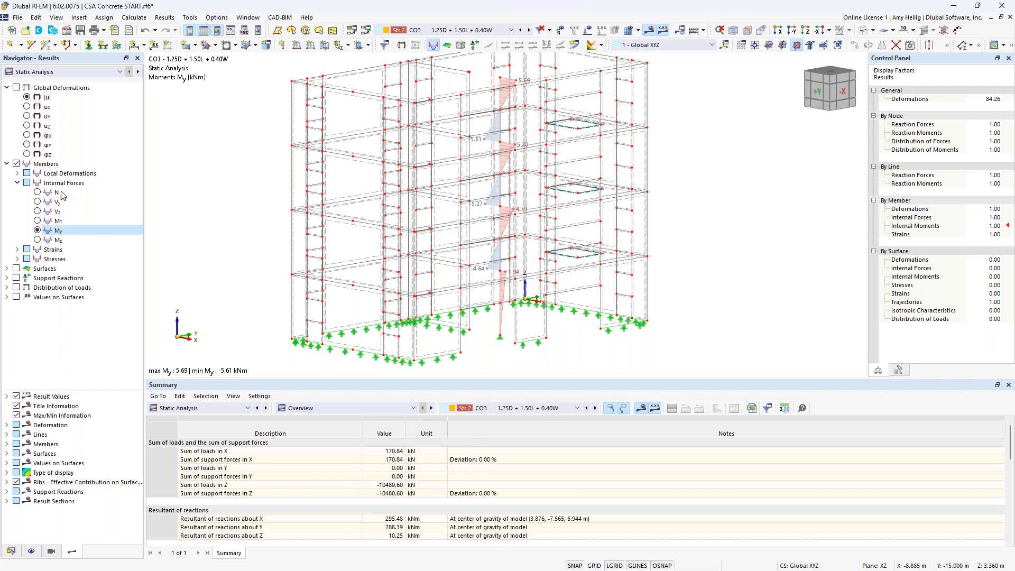
List the surface internal forces and isolate the lowest floor slab in visibility mode, seen in a 3D view
left_click(7, 164)
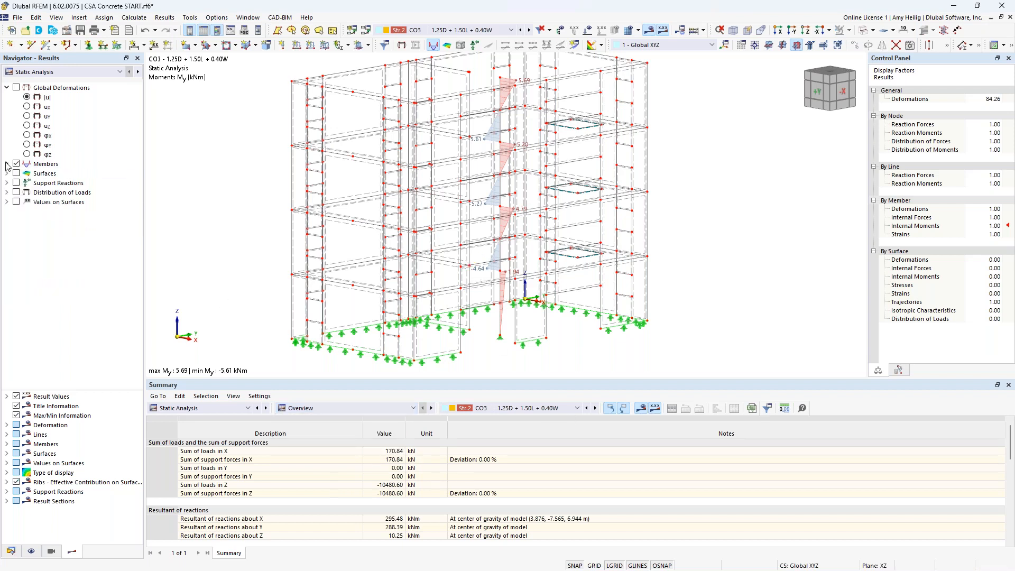
left_click(6, 174)
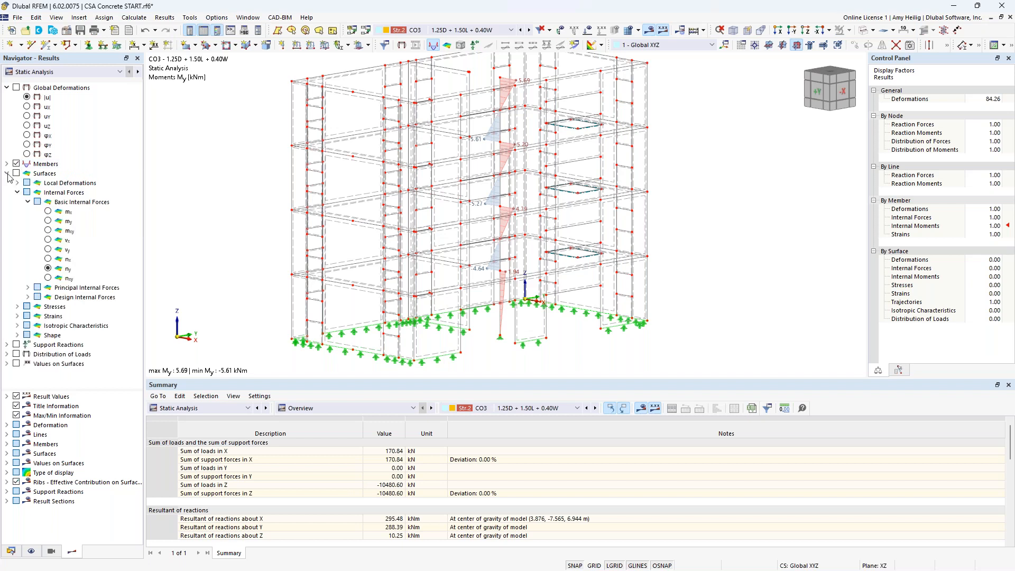
middle_click_drag(681, 325, 587, 299, "ctrl")
left_click_drag(272, 254, 665, 288)
left_click(841, 32)
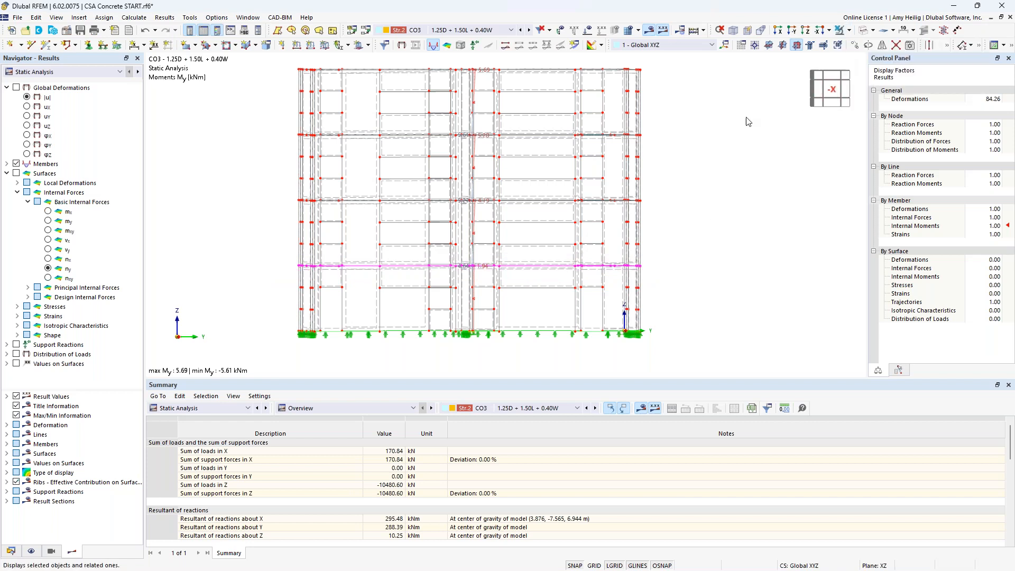
middle_click_drag(379, 213, 414, 231, "ctrl")
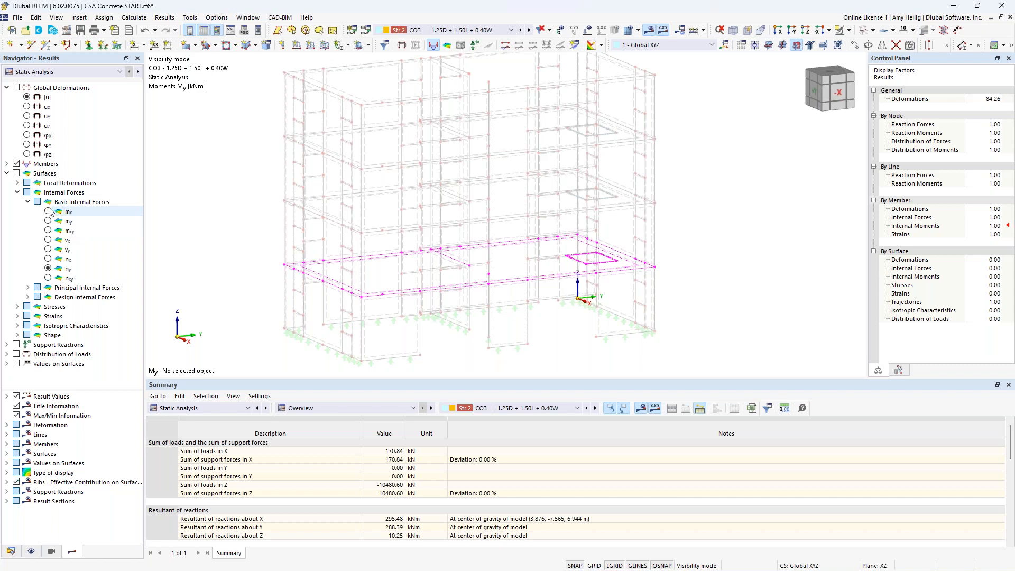
Show surface results instead of member results and examine the slab's moments mx, my and mxy and axial forces nx and ny
left_click(16, 173)
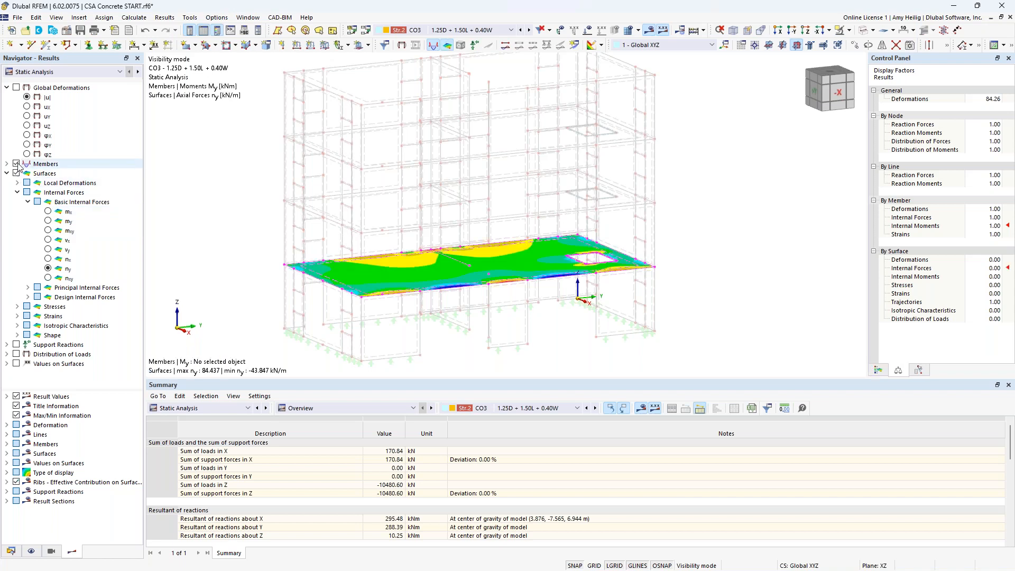
left_click(16, 164)
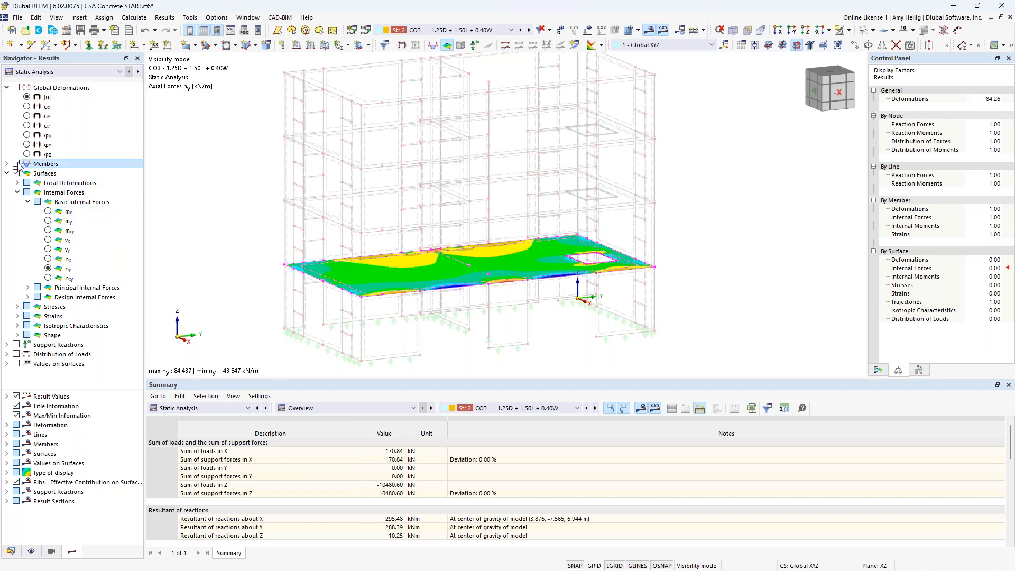
left_click(48, 212)
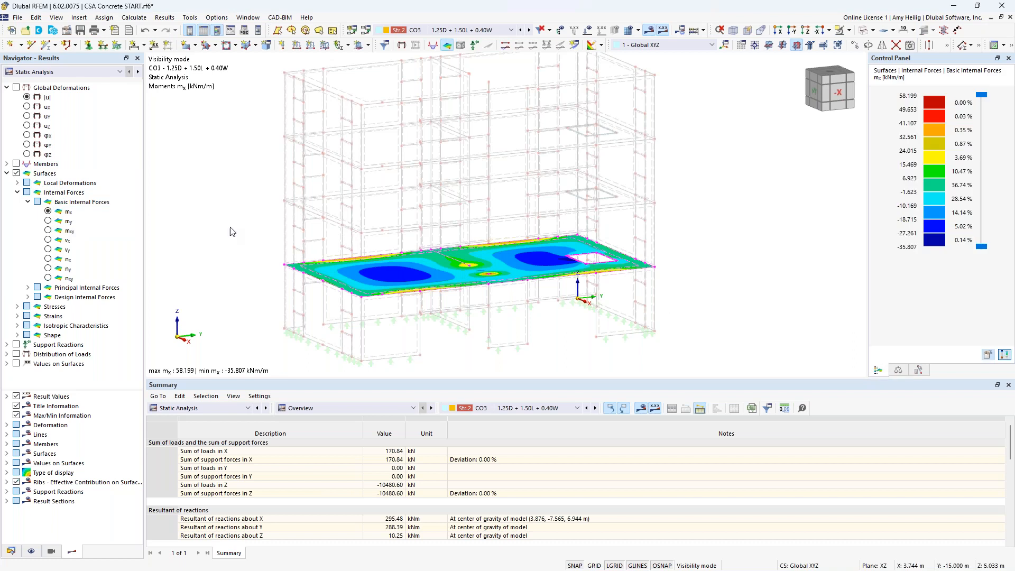
left_click(49, 221)
left_click(48, 231)
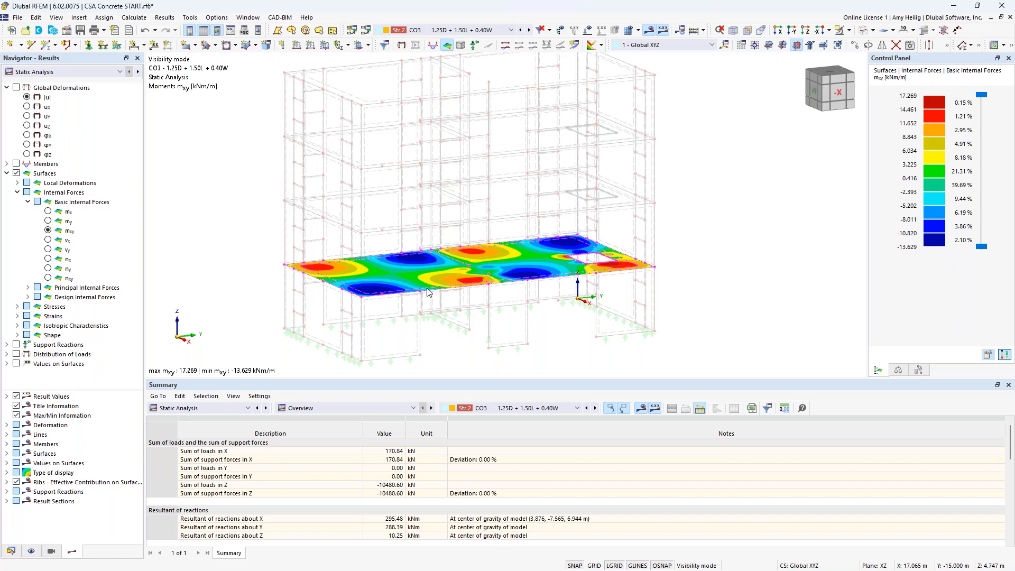
left_click(48, 259)
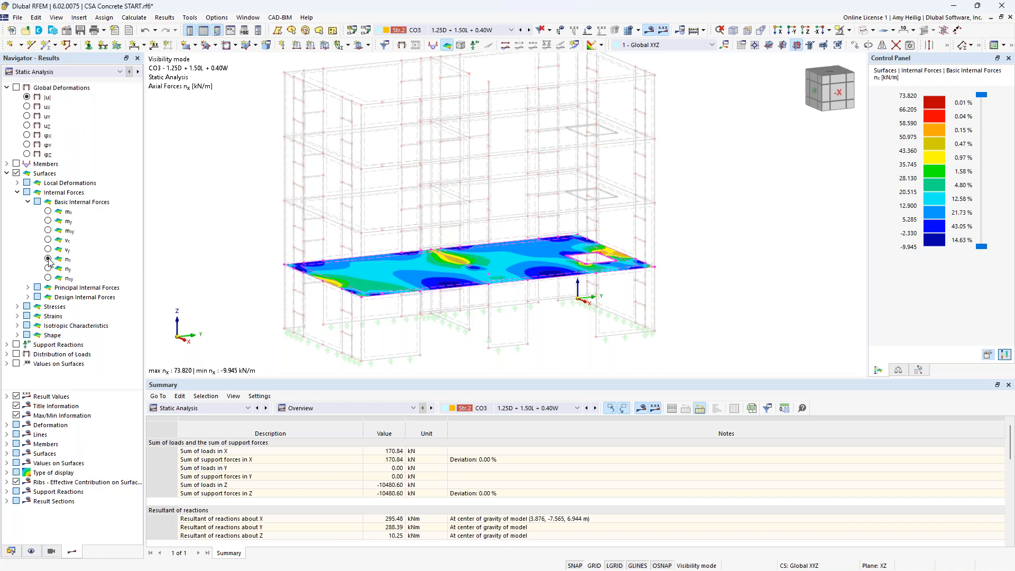
left_click(48, 268)
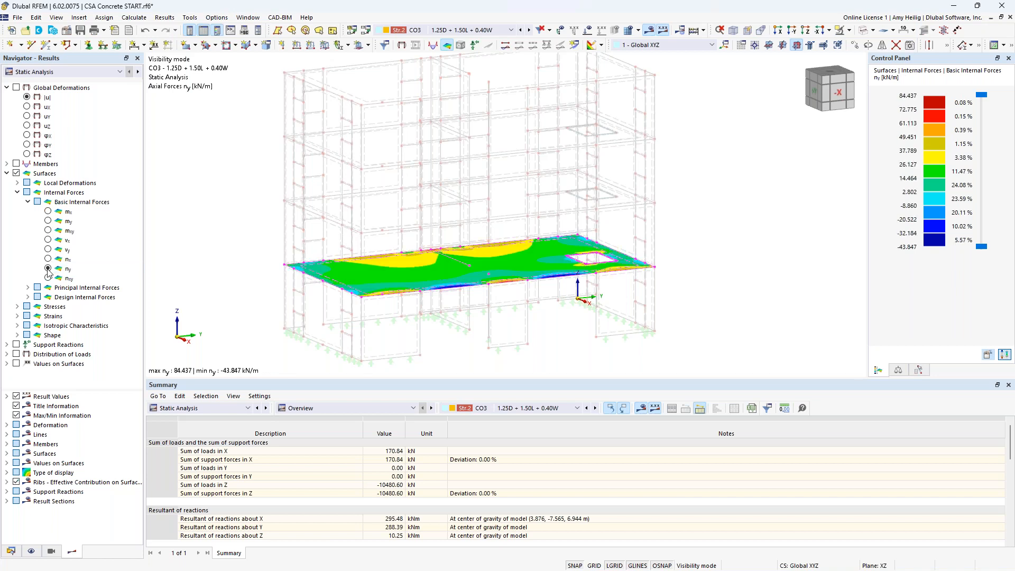
scroll(457, 280, "up", 1)
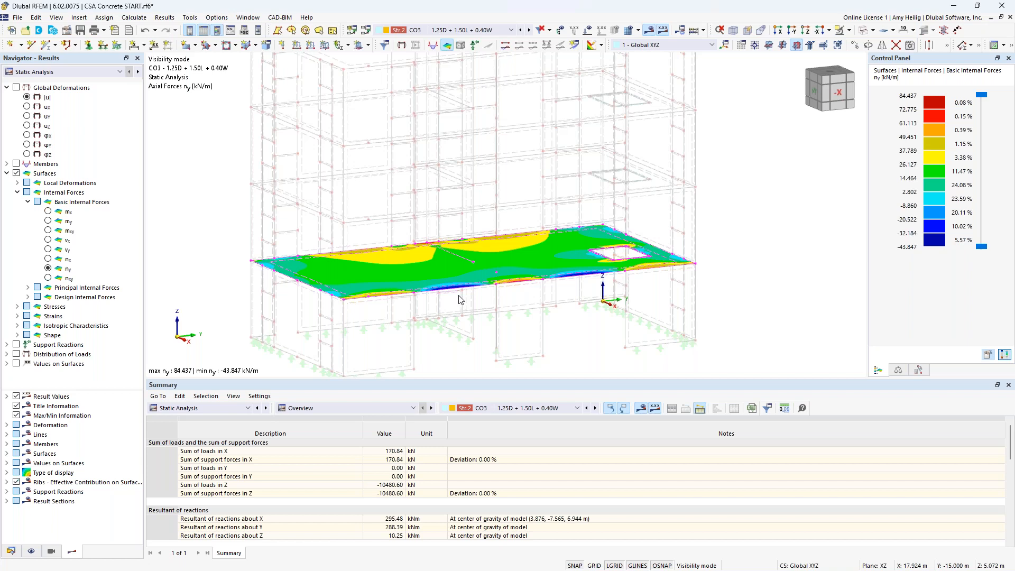
Cancel the visibility mode so the whole model is displayed, and switch the results from Static Analysis to Concrete Design
left_click(7, 174)
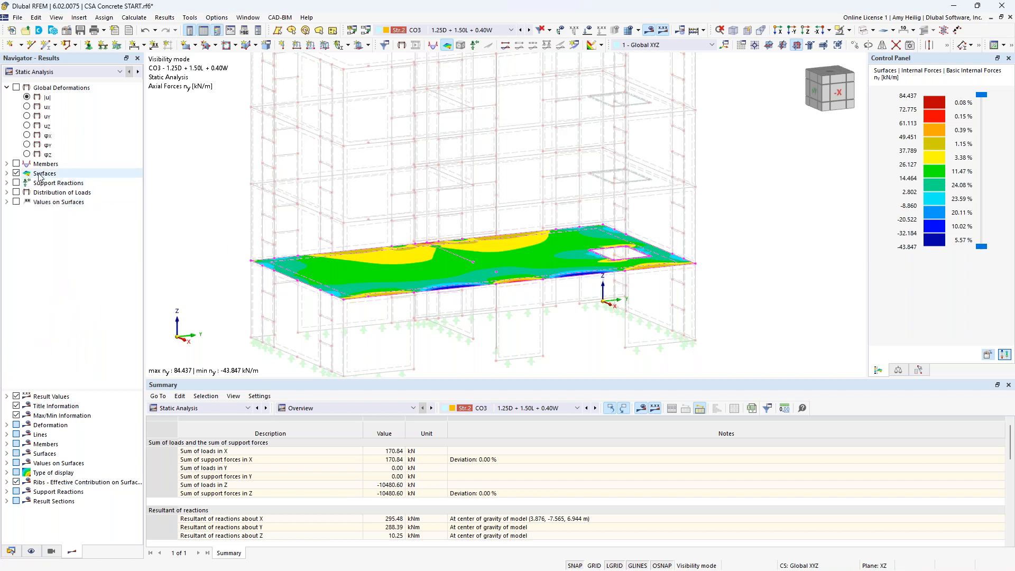
left_click(849, 32)
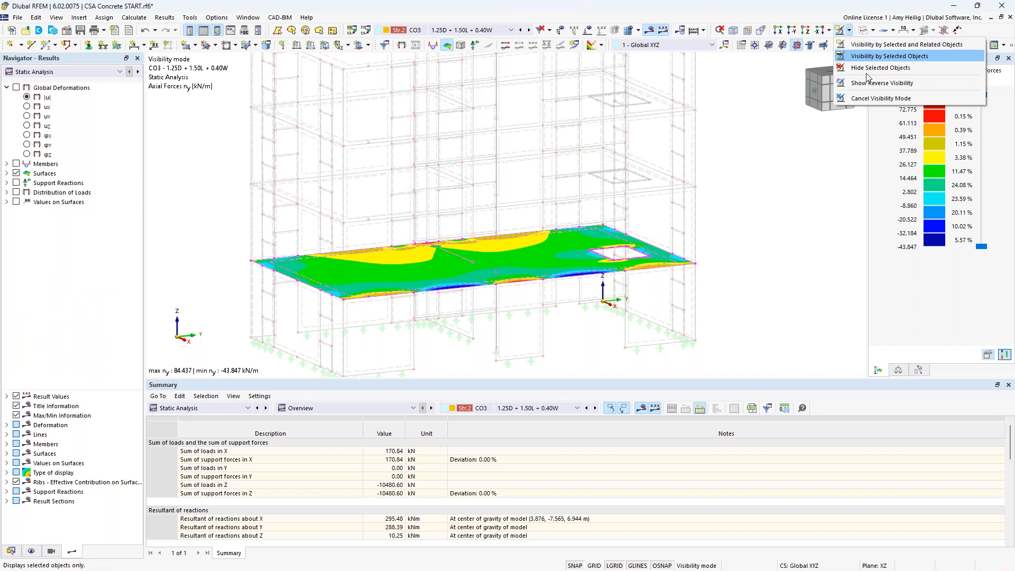
left_click(871, 98)
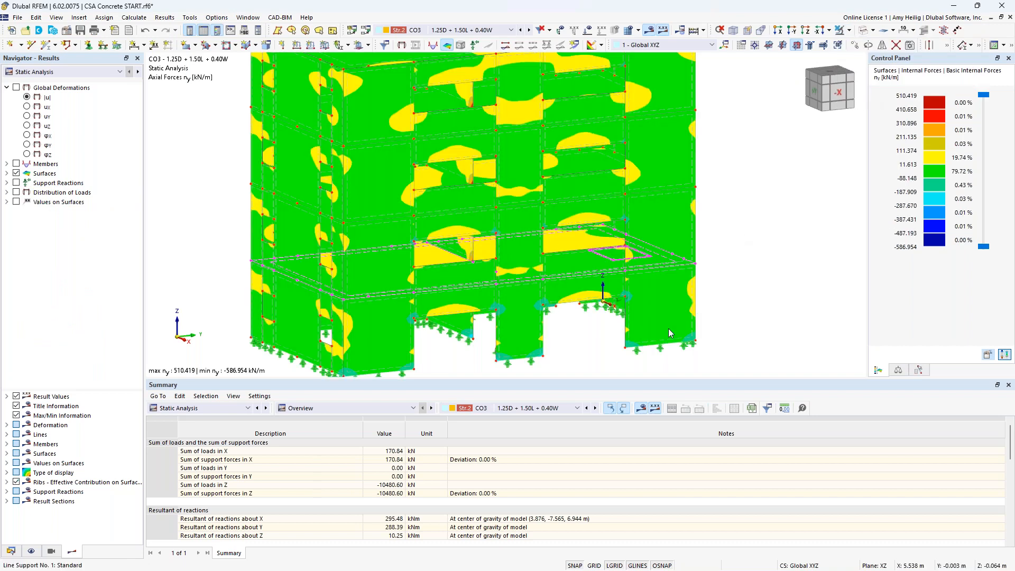
left_click(74, 72)
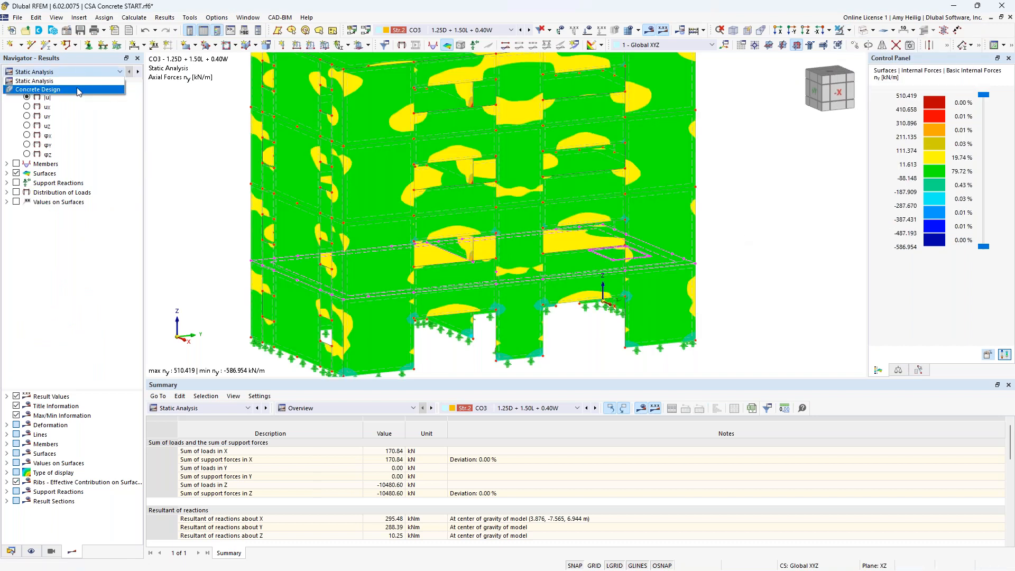
left_click(78, 90)
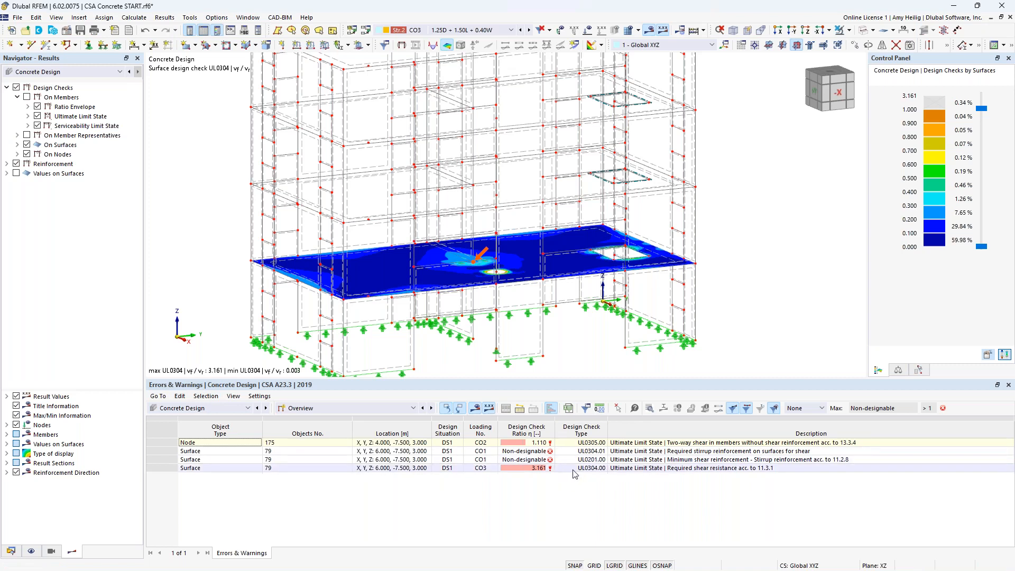
List the concrete design ratios on members and enlarge the results table
left_click(348, 409)
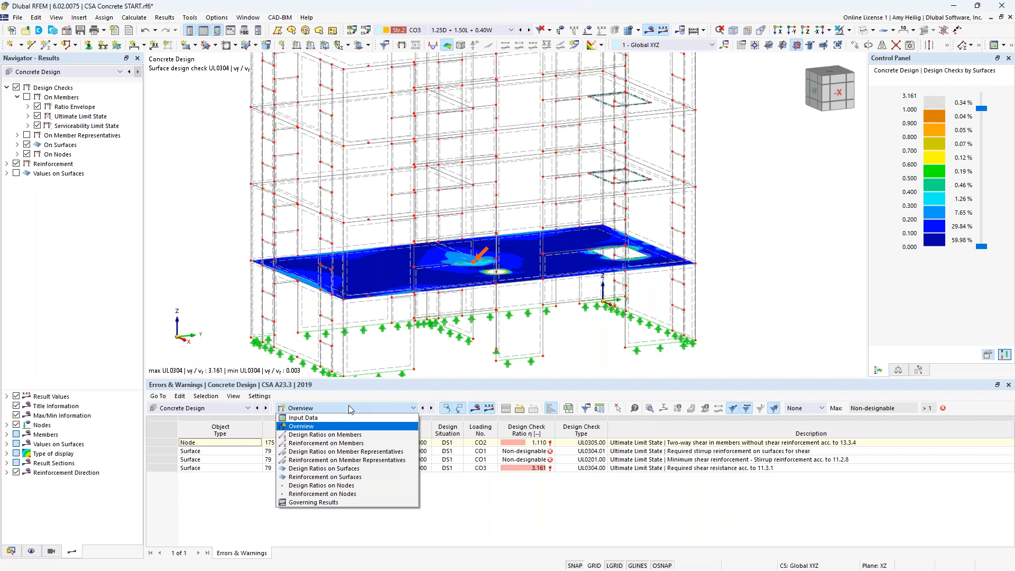
left_click(339, 435)
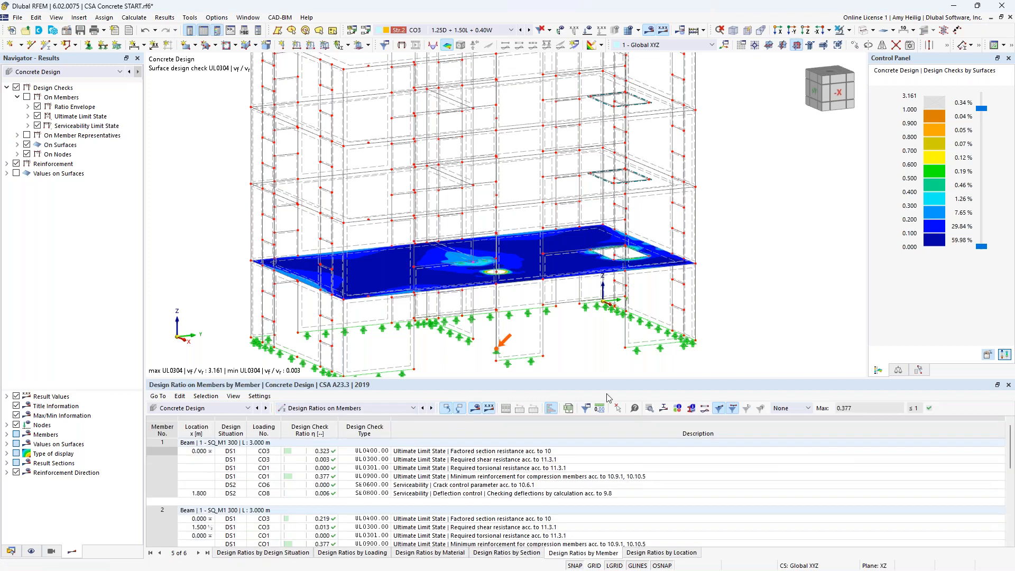
left_click_drag(571, 379, 571, 340)
scroll(548, 255, "down", 2)
Show the design checks on members in the model instead of those on surfaces and nodes
left_click(27, 97)
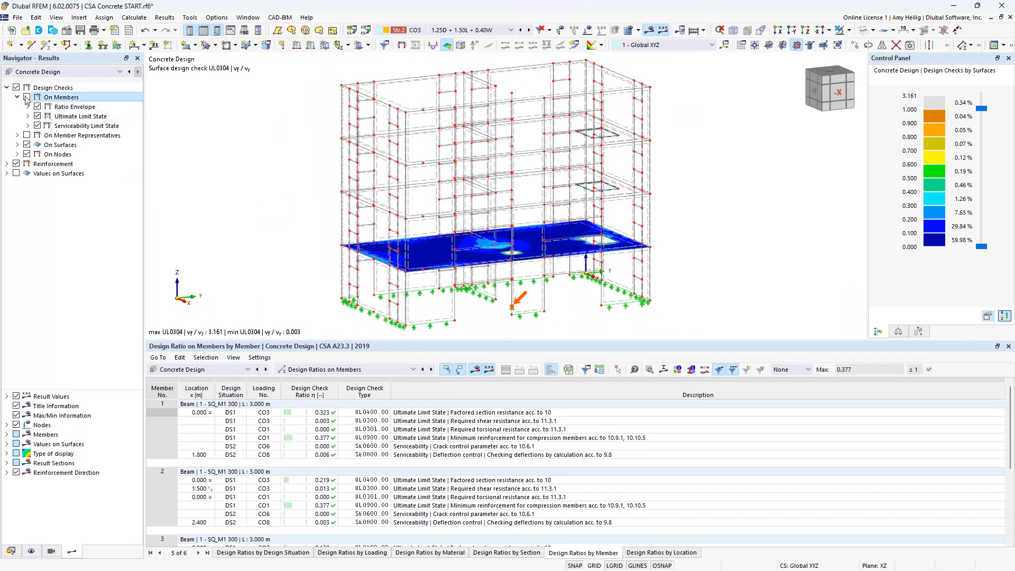
left_click(27, 145)
left_click(27, 154)
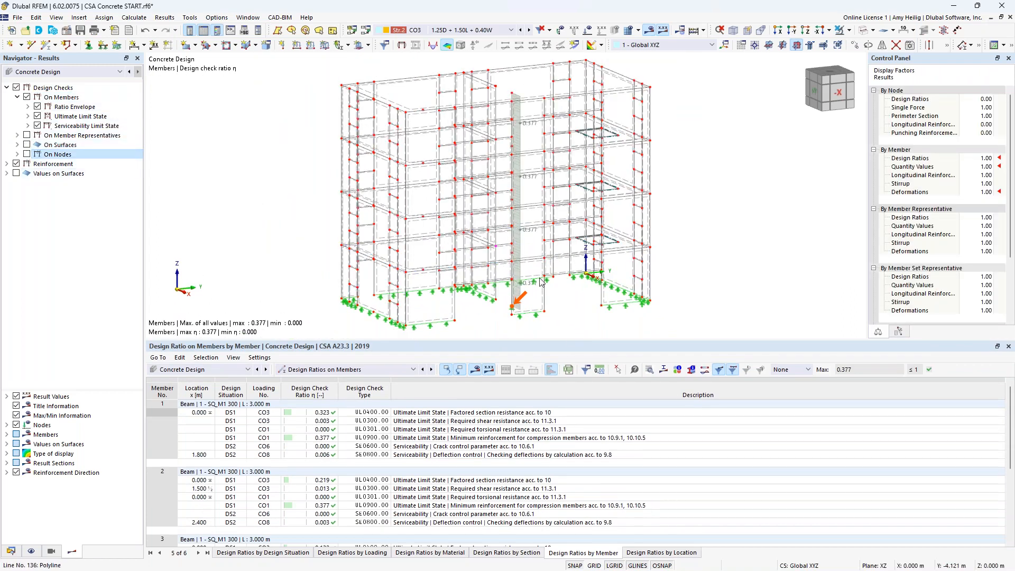
middle_click_drag(564, 276, 592, 276, "ctrl")
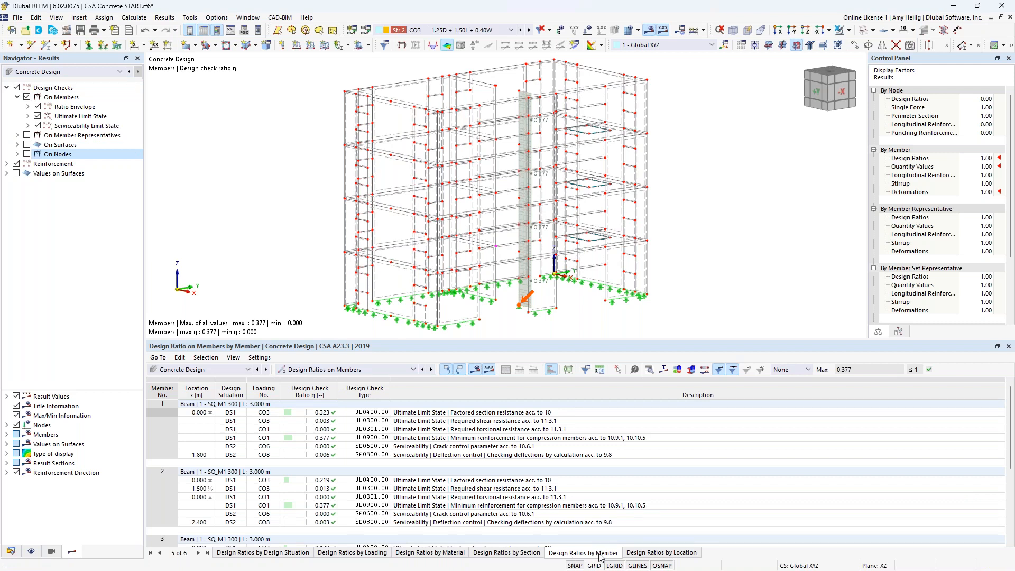
Review the design ratios by member, locating the checks of column members 1, 2 and 3 in the model
left_click(520, 429)
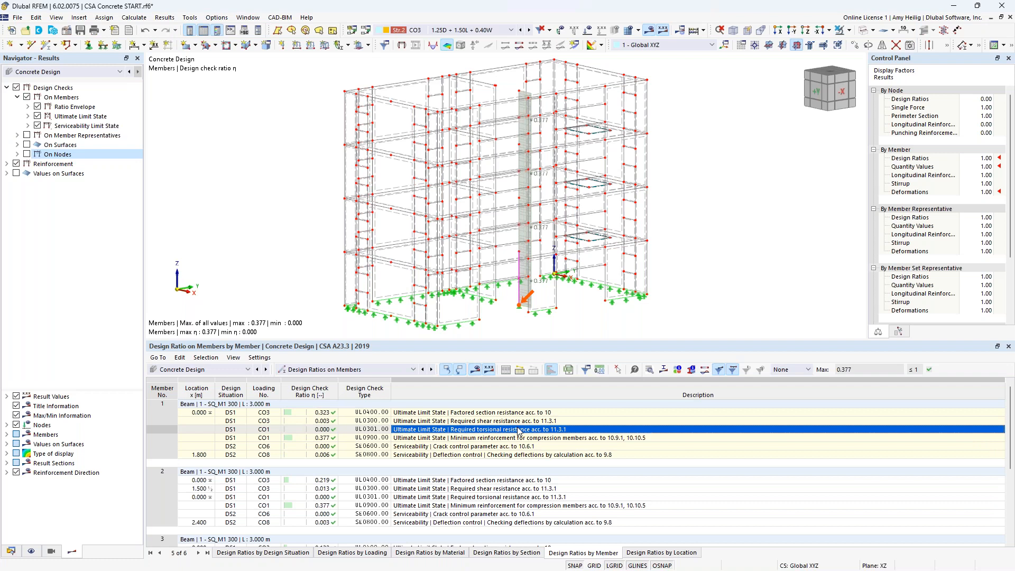
left_click(498, 488)
scroll(498, 488, "down", 3)
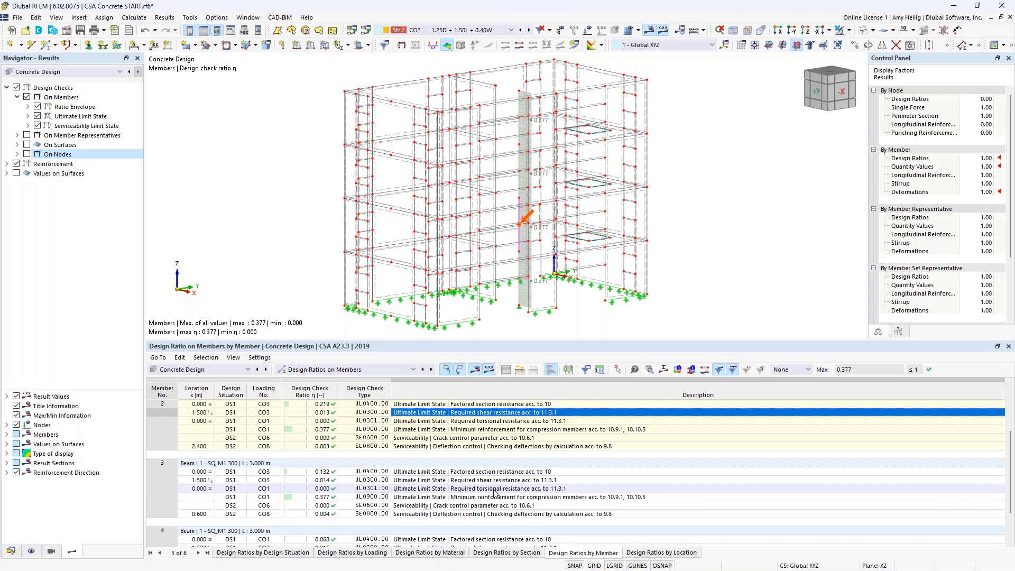
left_click(495, 488)
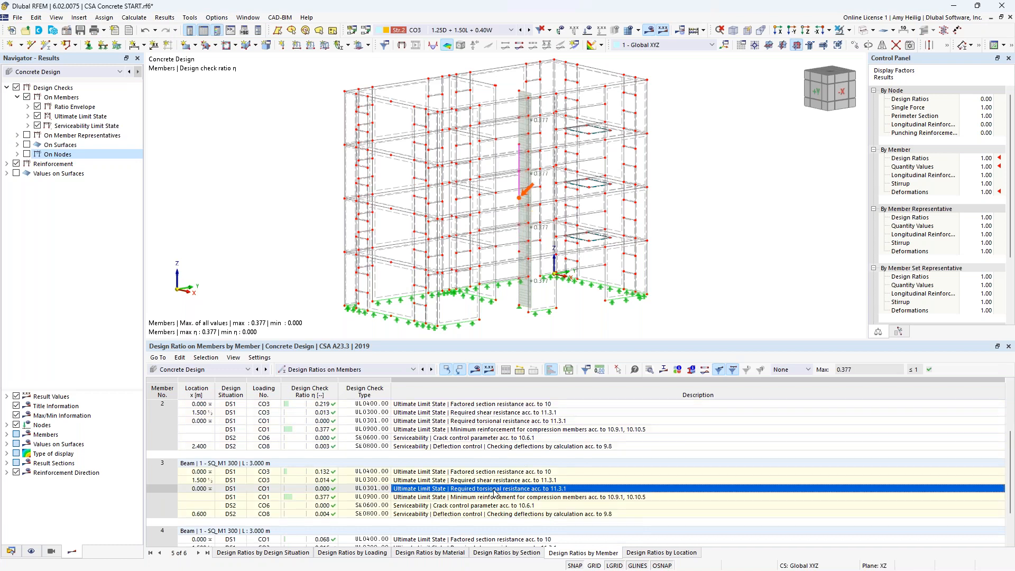
scroll(495, 492, "up", 3)
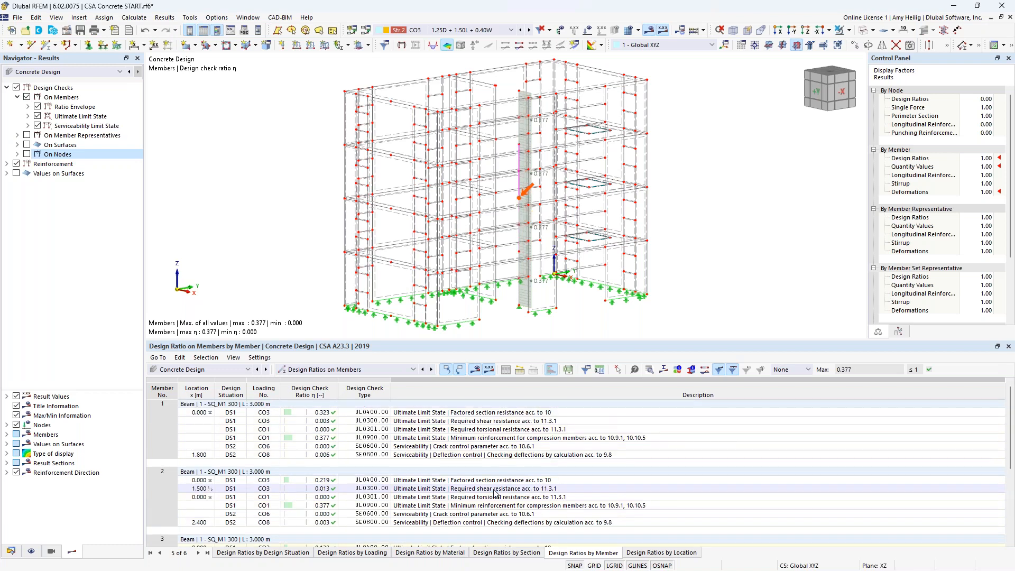
Open the design check details for member 1's factored section resistance (UL0400) and examine the enlarged formulas
left_click(467, 415)
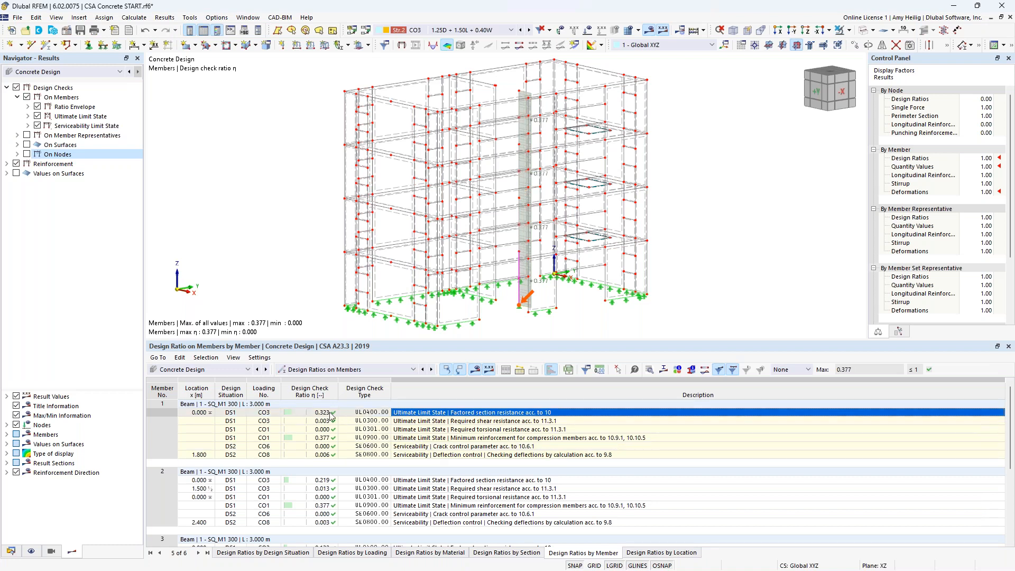
left_click(650, 370)
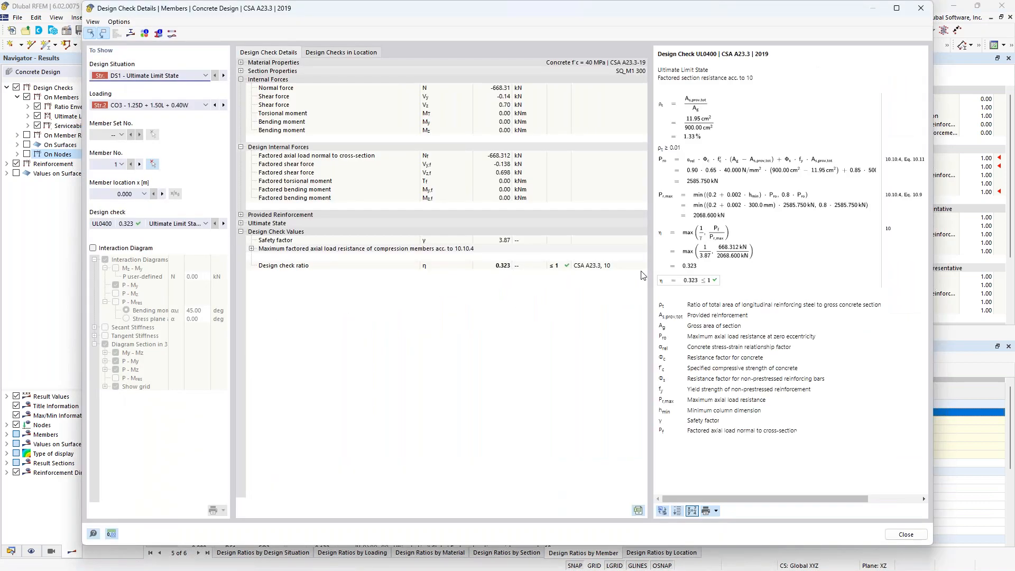
scroll(725, 185, "up", 2, "ctrl")
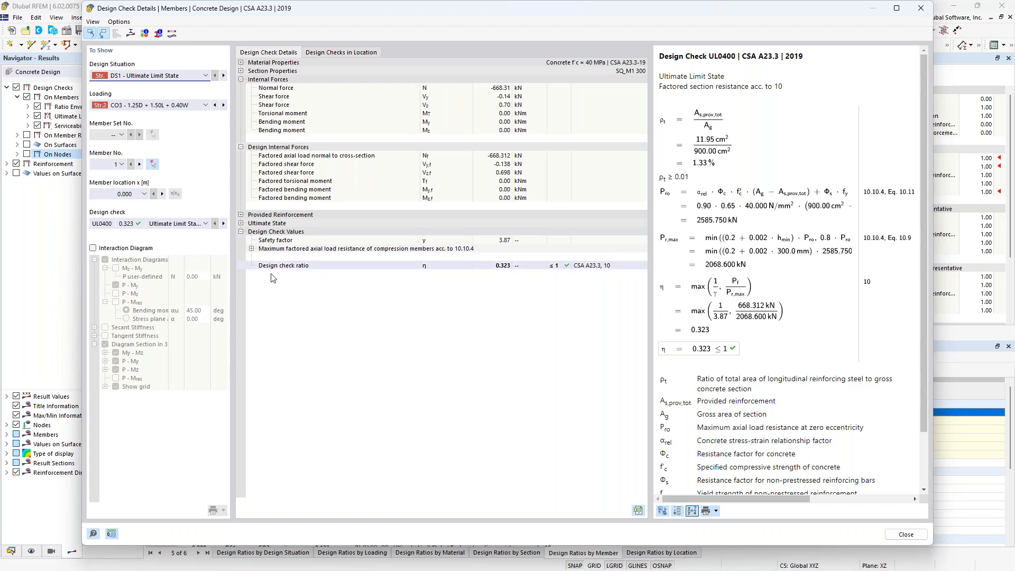
Examine member 1's minimum reinforcement check for compression members (UL0900), including the strains under the ultimate state
left_click(204, 223)
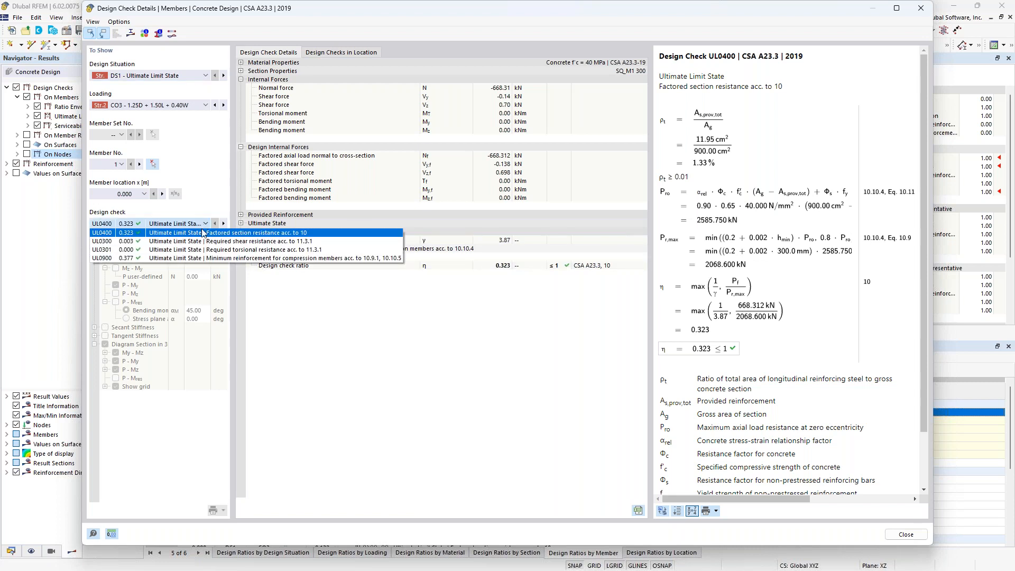
left_click(197, 259)
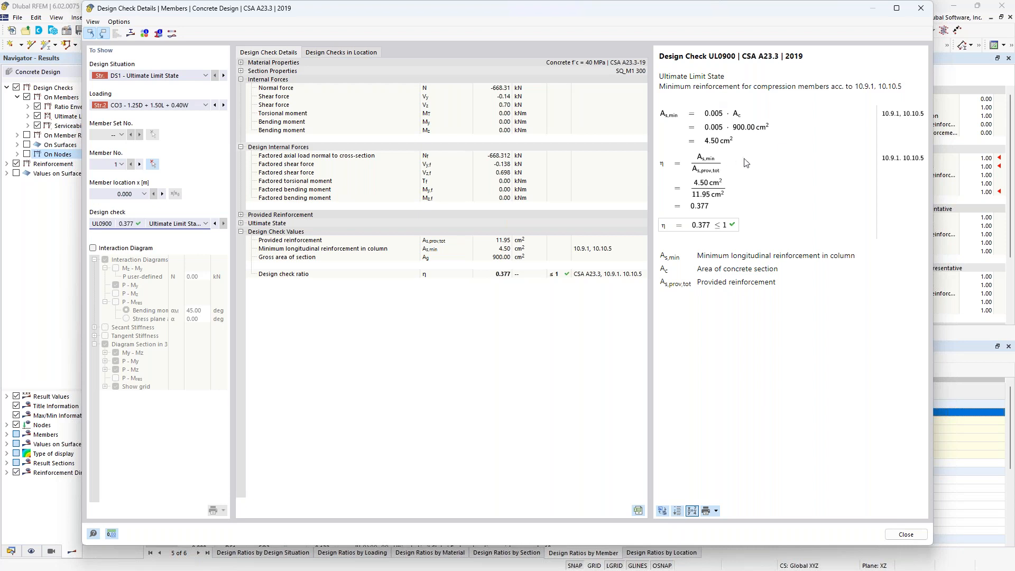
left_click(241, 223)
left_click(251, 249)
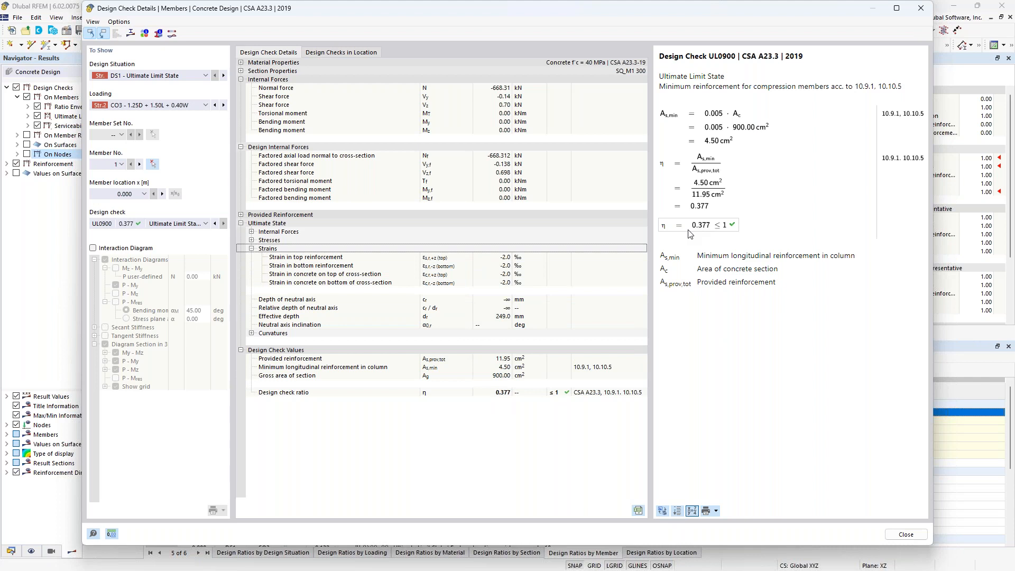
Activate the interaction diagram for member 1, examine its P-My and 3D My-Mz-P diagrams, and close the design check details
left_click(93, 247)
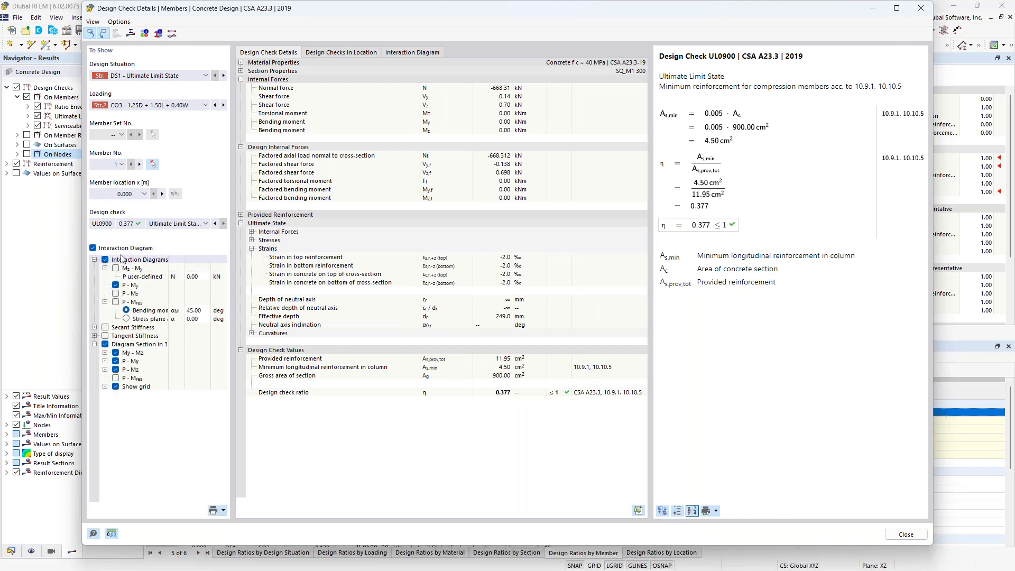
left_click(433, 53)
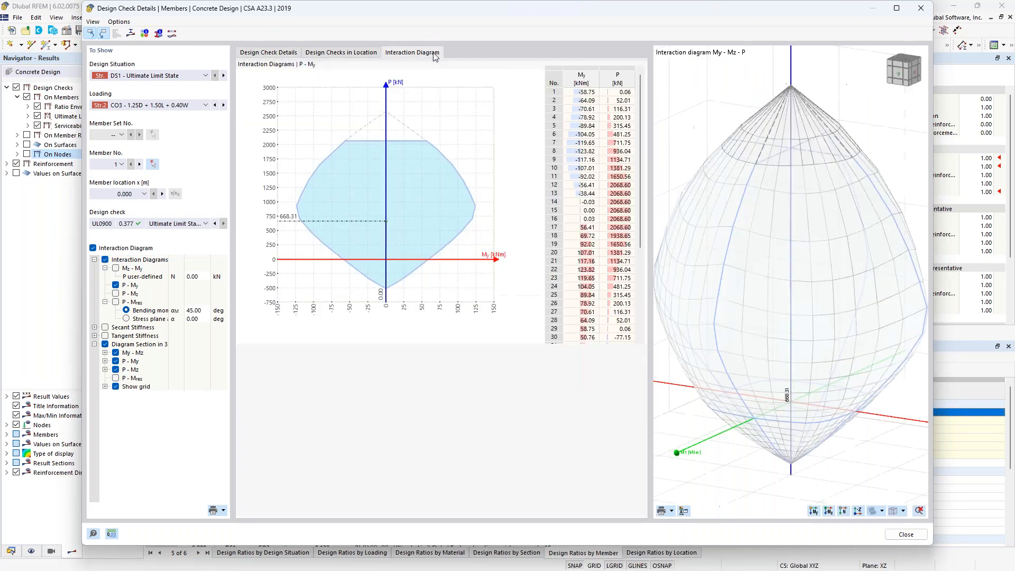
mouse_move(857, 349)
middle_mouse_down("ctrl")
mouse_move(720, 347)
mouse_move(868, 368)
mouse_move(777, 355)
mouse_move(843, 353)
middle_mouse_up("ctrl")
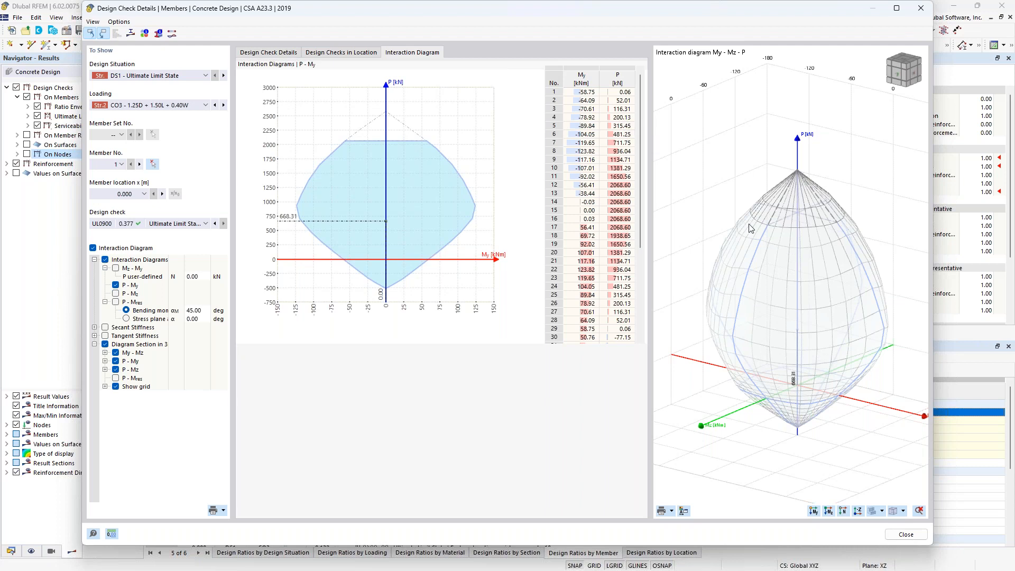
left_click(277, 53)
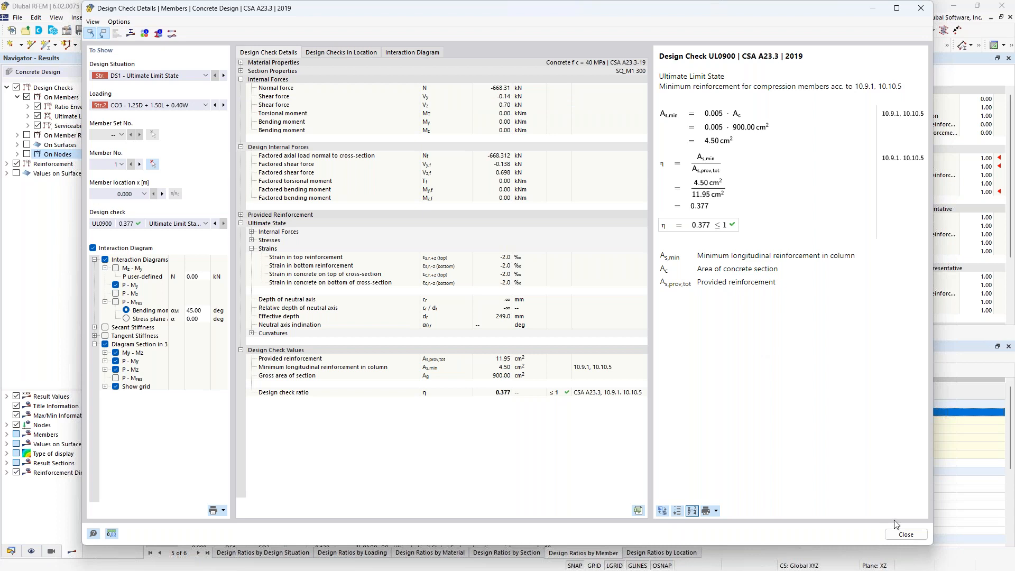
left_click(906, 534)
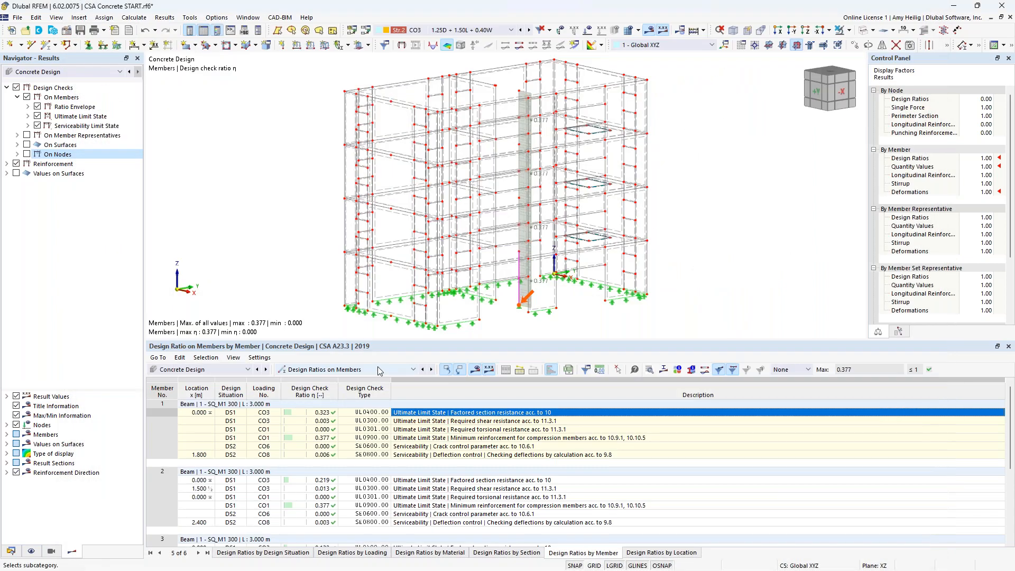
List the concrete design ratios on nodes and examine the location of node 175 in the model
left_click(379, 370)
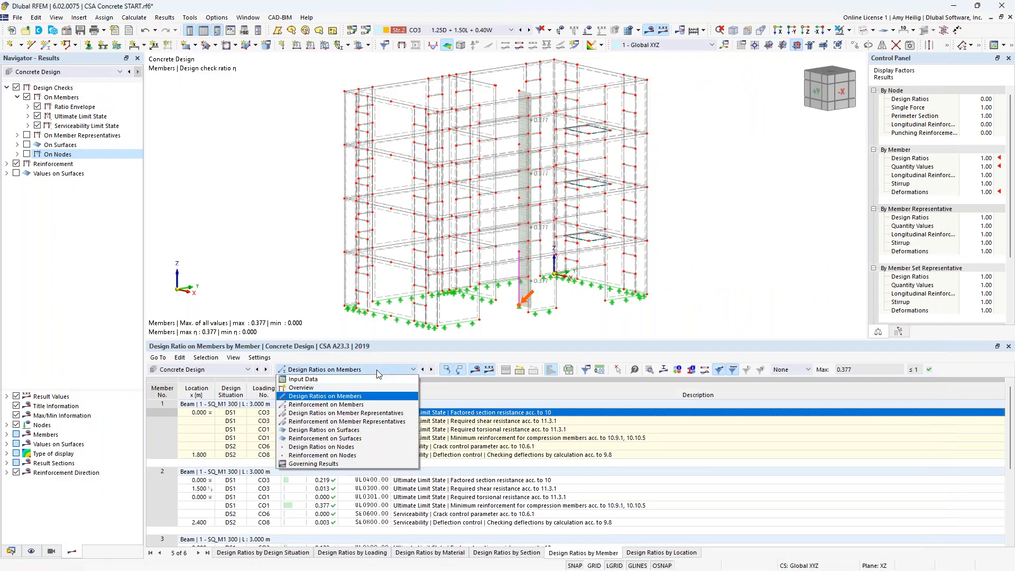
left_click(364, 449)
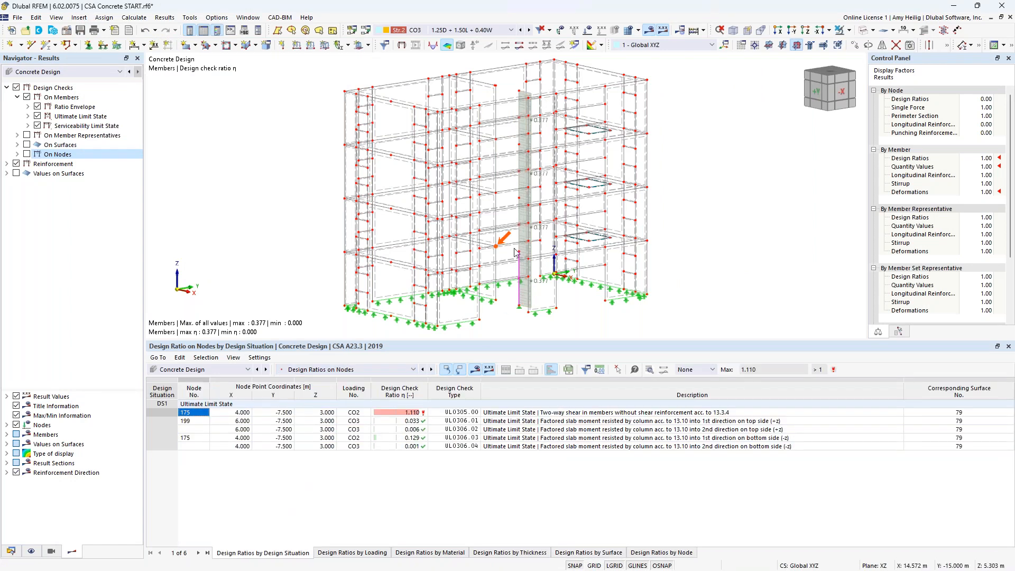
scroll(504, 259, "up", 3)
scroll(503, 259, "up", 3)
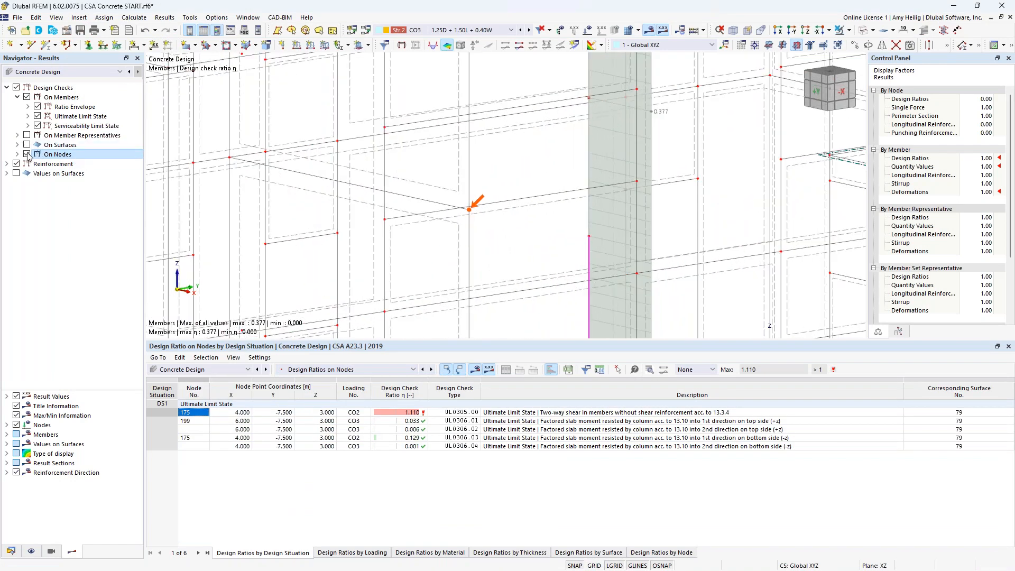
Show the UL0305 vf/vr design check on nodes instead of the member checks, with its color scale displayed
left_click(27, 98)
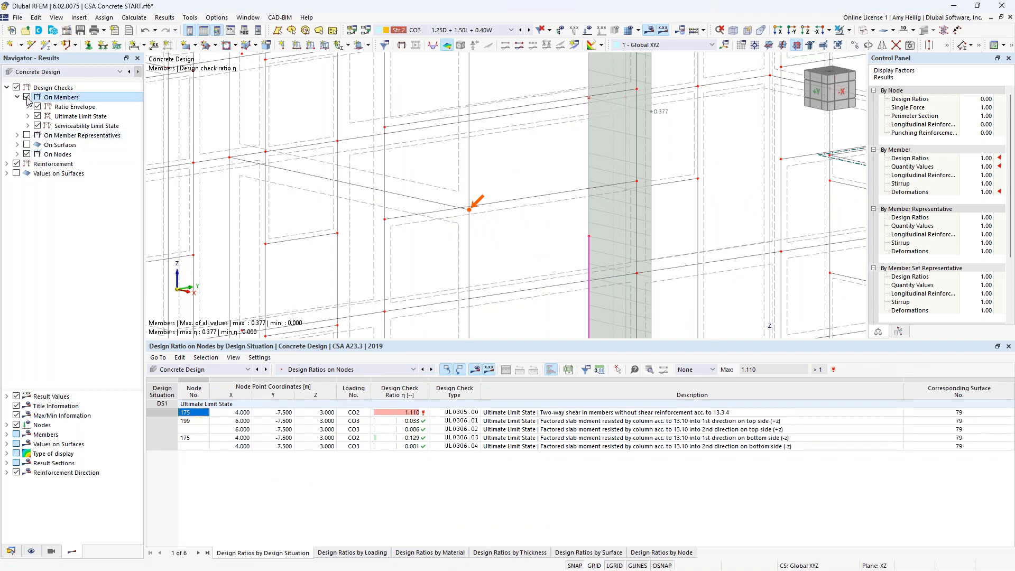
left_click(26, 154)
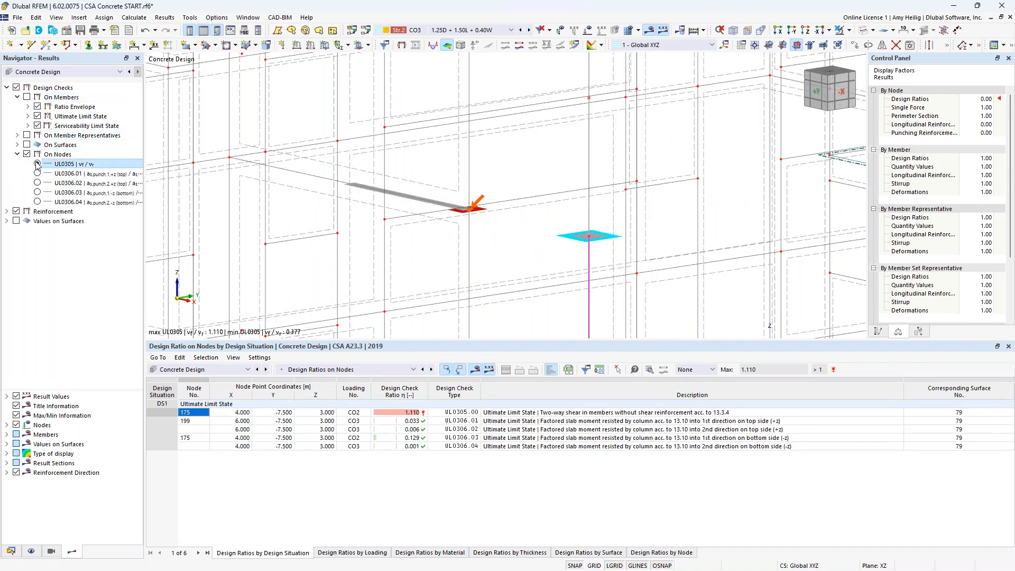
left_click(878, 331)
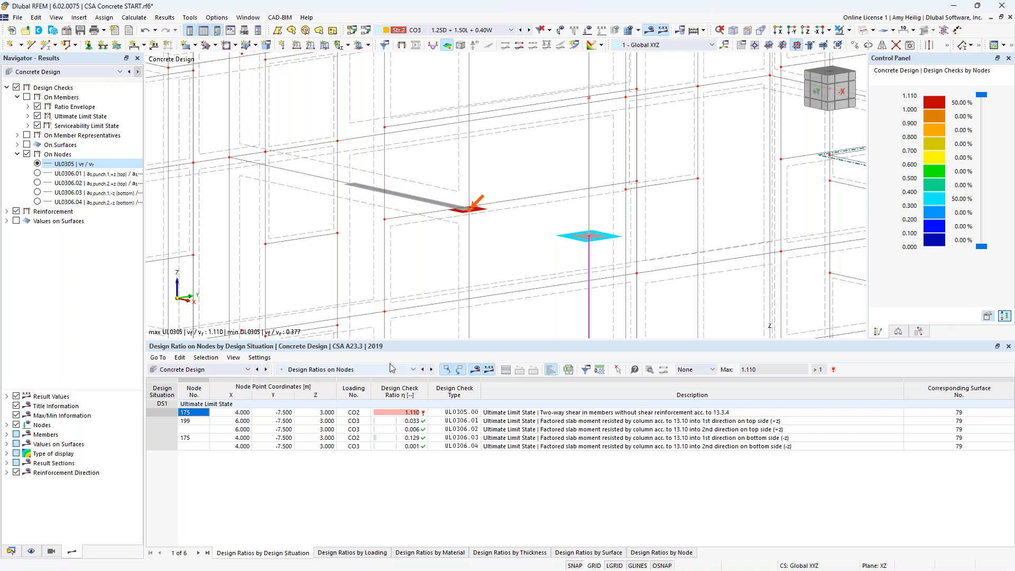
List the concrete design ratios on surfaces and enlarge the results table to see all checks of surface 79
left_click(370, 370)
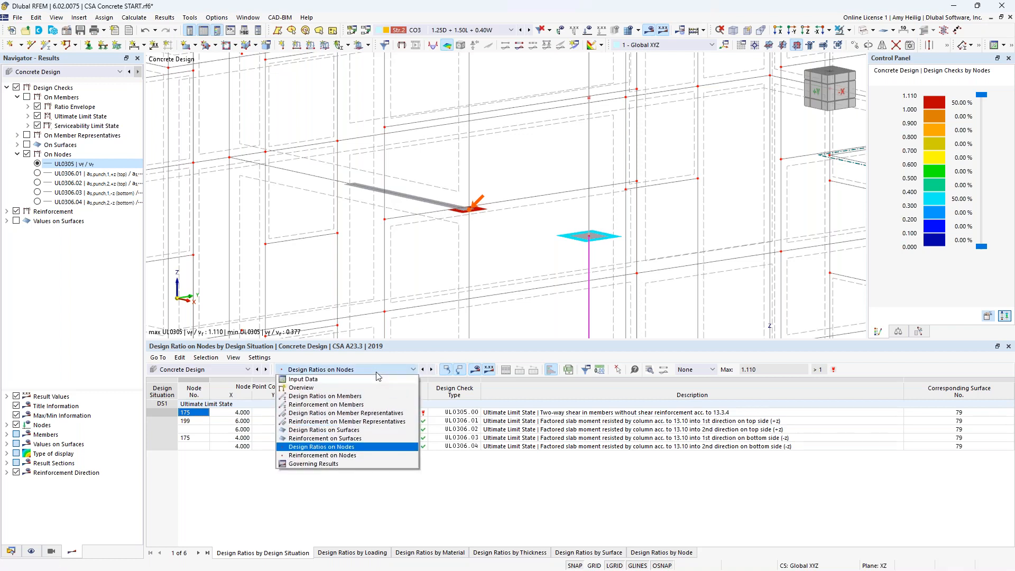
left_click(365, 432)
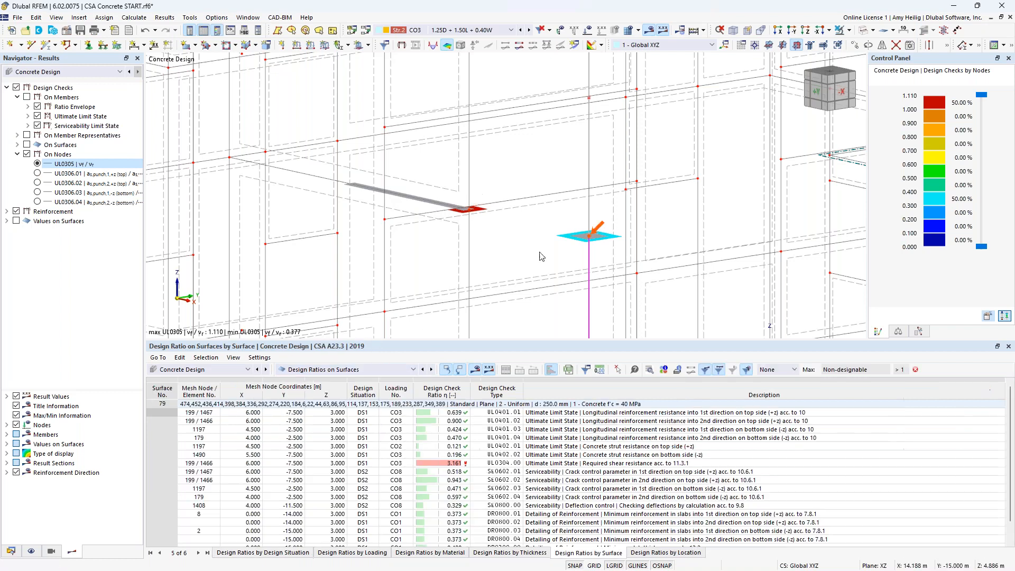
scroll(540, 256, "down", 5)
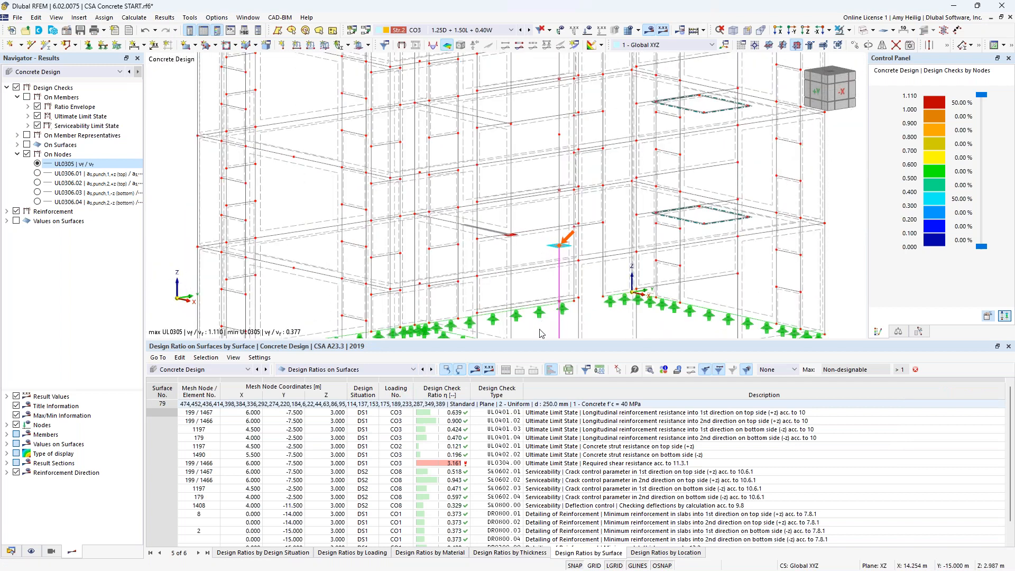
left_click_drag(542, 326, 542, 290)
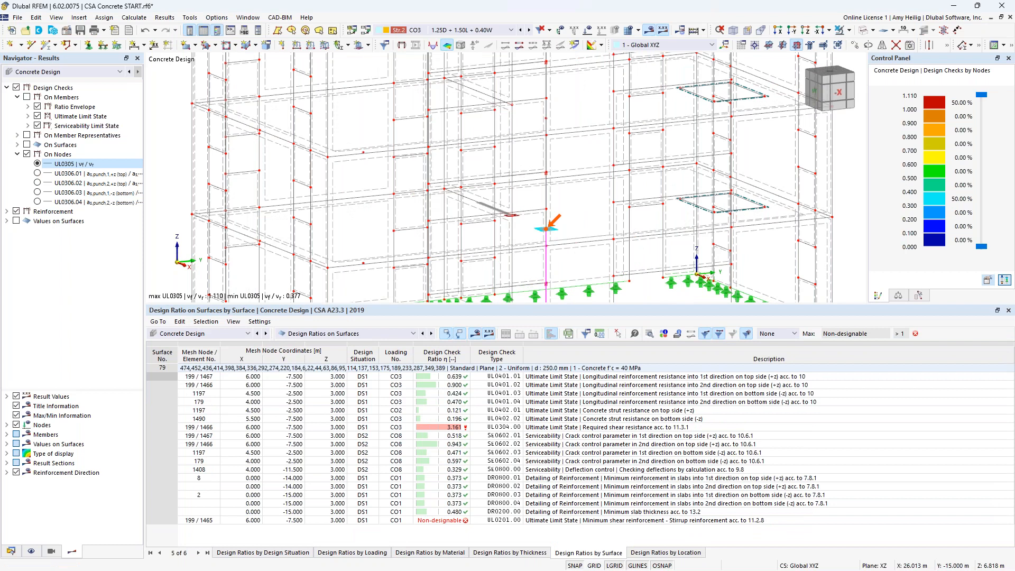
Show the concrete design checks on surfaces instead of on nodes, with the color scale extended to its upper limit
left_click(27, 154)
left_click(27, 145)
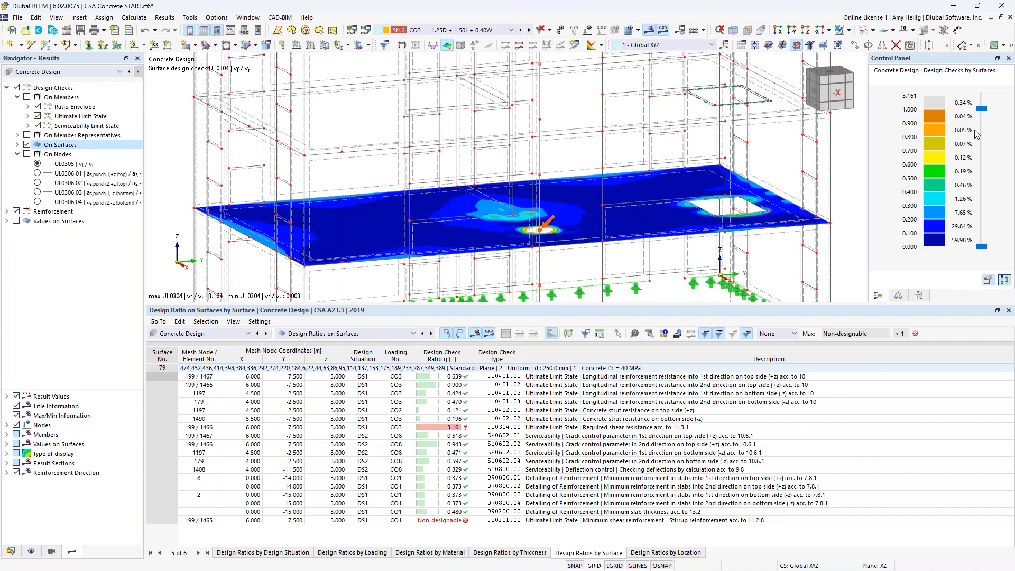
left_click_drag(981, 108, 981, 95)
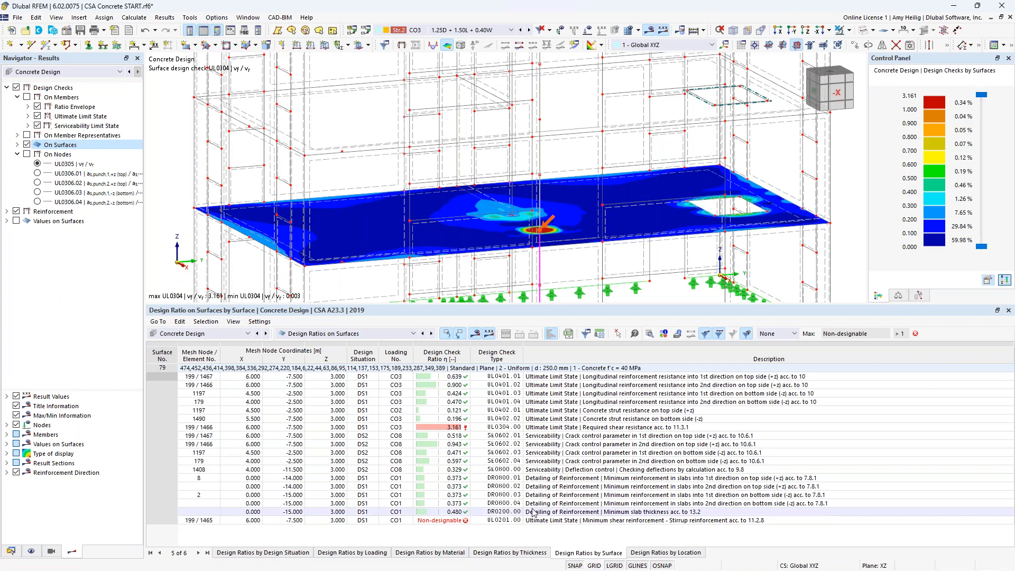
Examine the UL0304.00 required shear resistance check on surface 79 around the peak at the column node
left_click(536, 428)
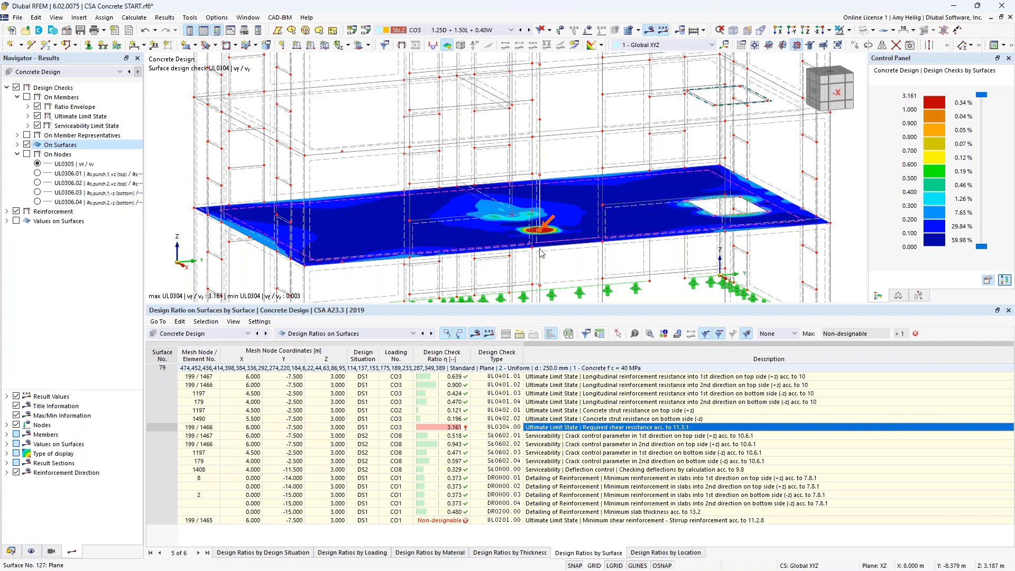
middle_click_drag(547, 260, 589, 260, "ctrl")
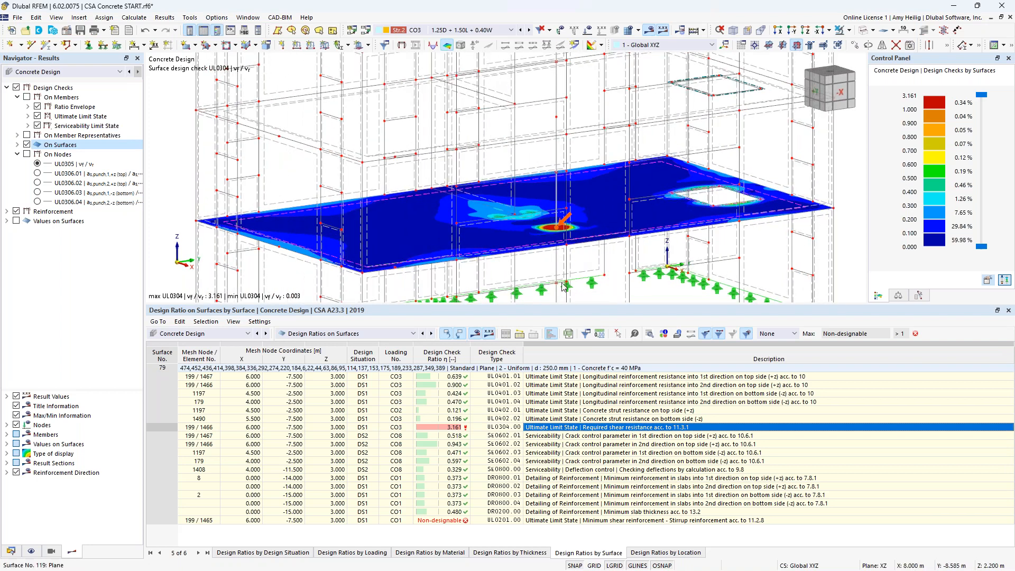
scroll(557, 239, "up", 5)
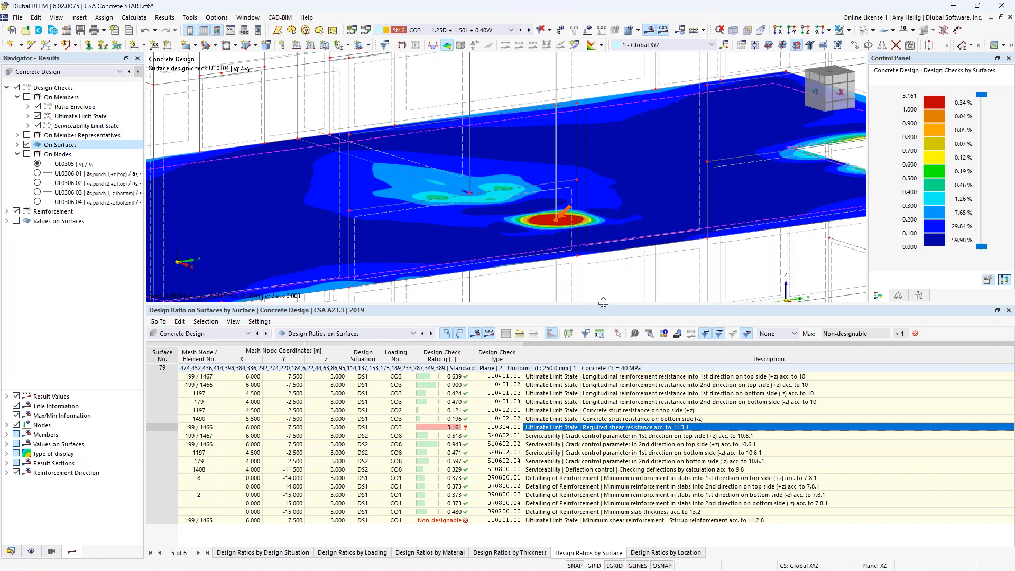
left_click_drag(603, 305, 523, 362)
middle_click_drag(611, 314, 524, 275)
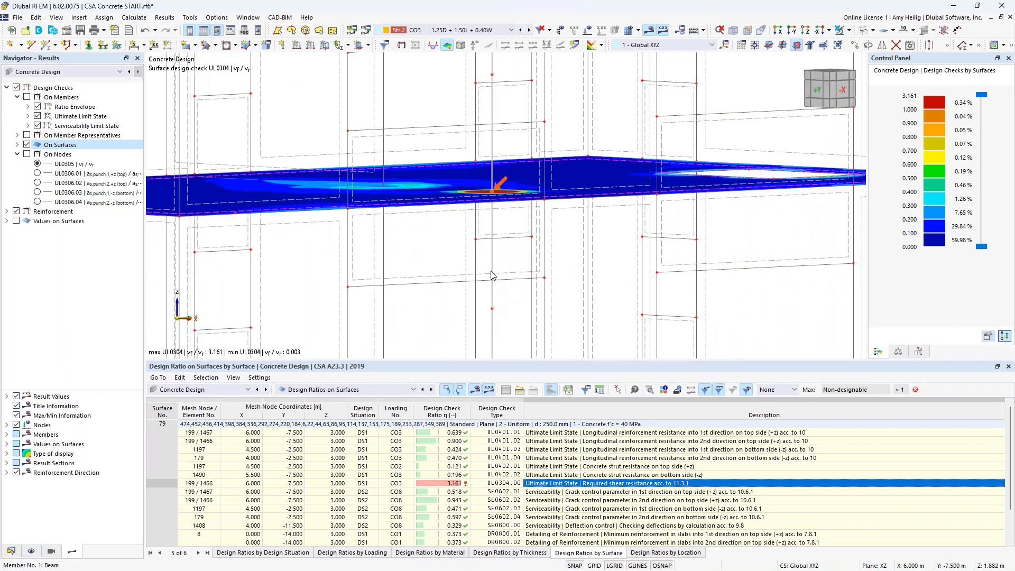
middle_click_drag(592, 257, 572, 281, "ctrl")
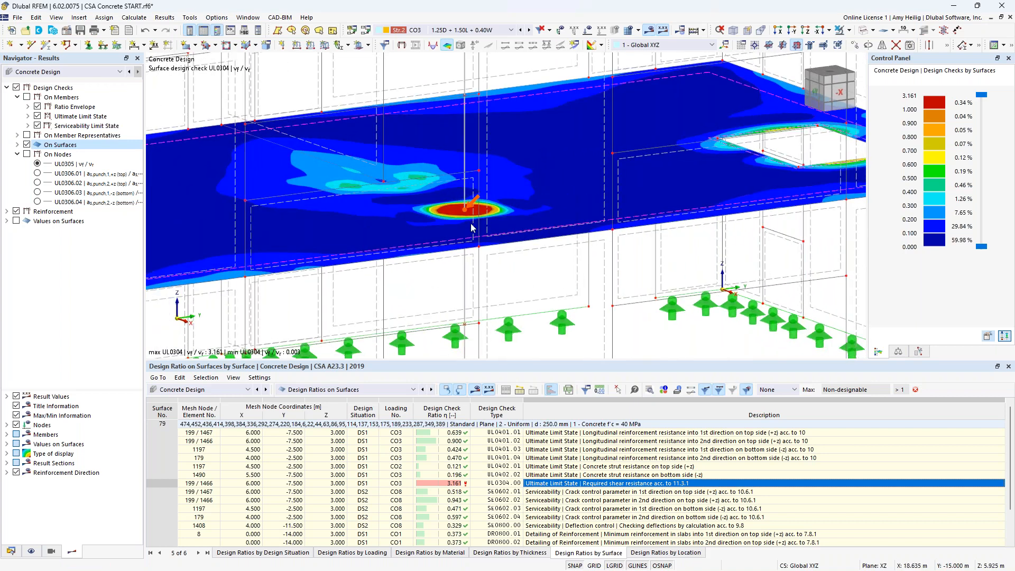
mouse_move(466, 210)
scroll(518, 273, "down", 2)
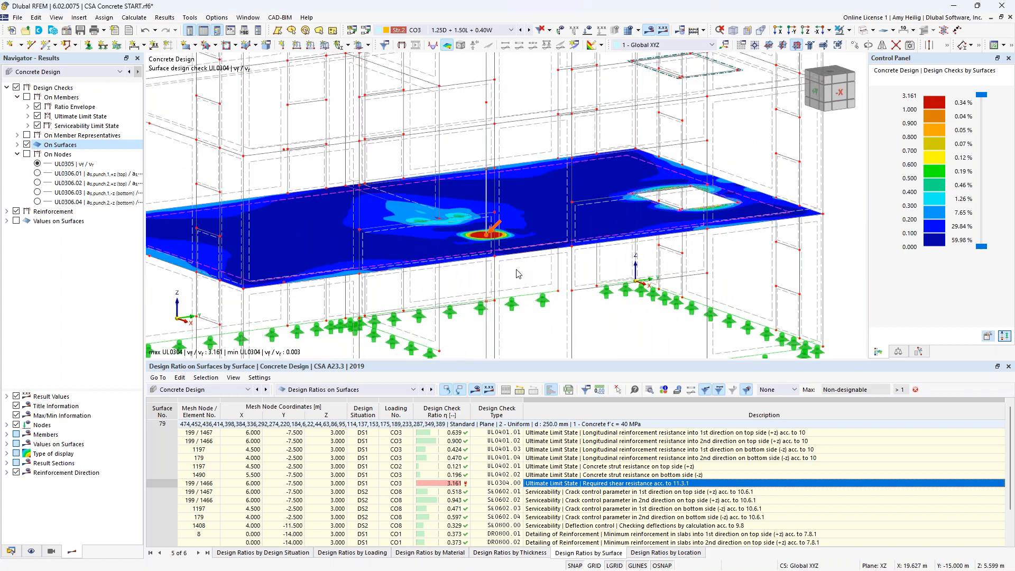
Hide the results and isolate surface 79 using visibility by selected objects
left_click(650, 32)
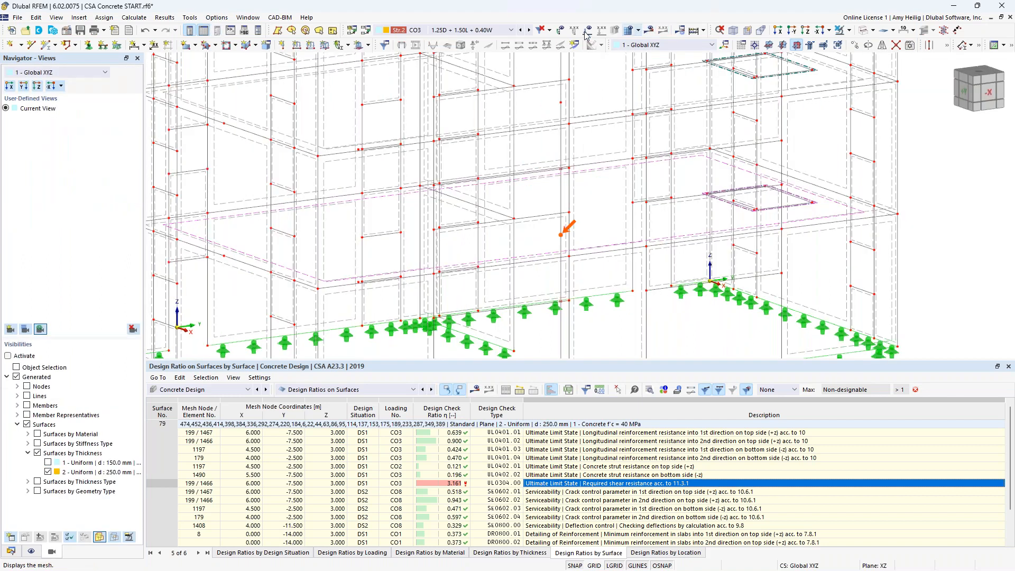
left_click(848, 30)
left_click(867, 38)
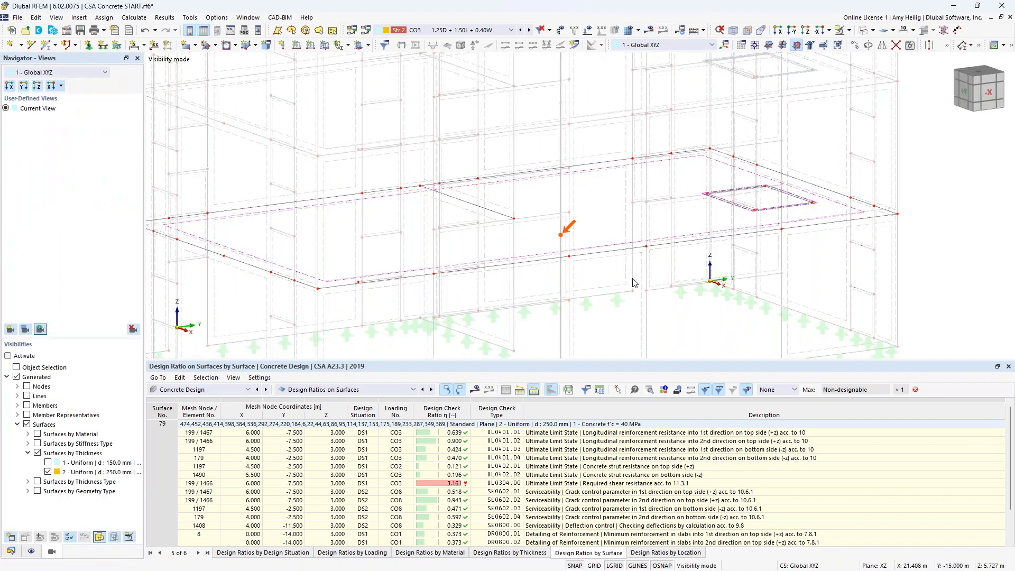
middle_click_drag(629, 276, 563, 259)
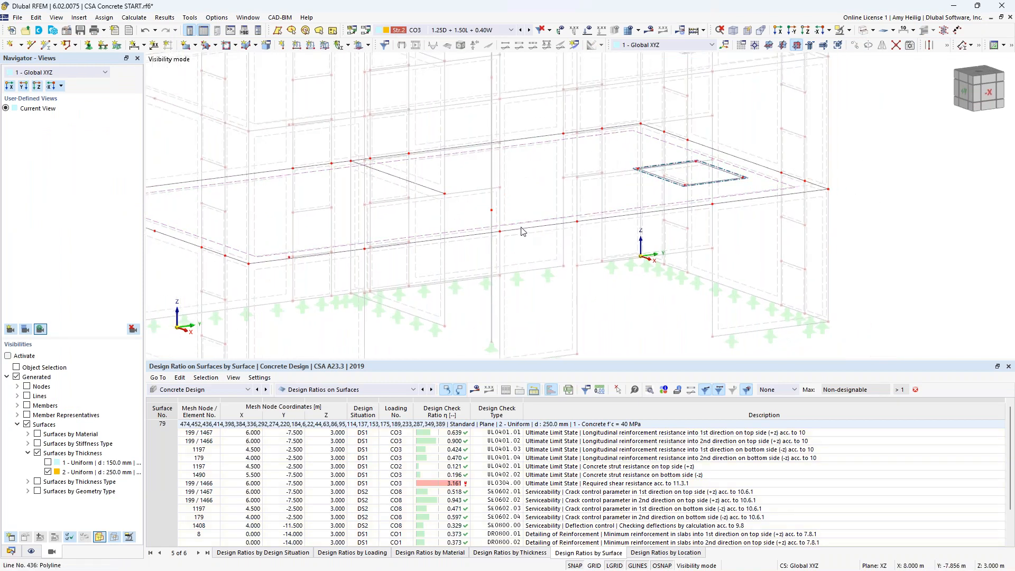
Activate mesh refinement for node 199 and create a new circular nodal mesh refinement for it
double_click(491, 211)
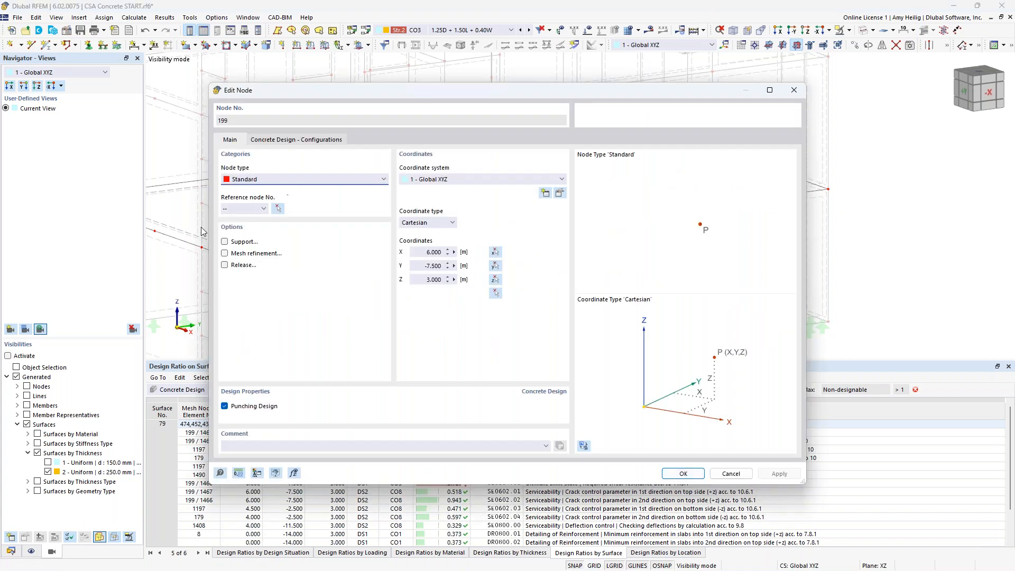
left_click(235, 252)
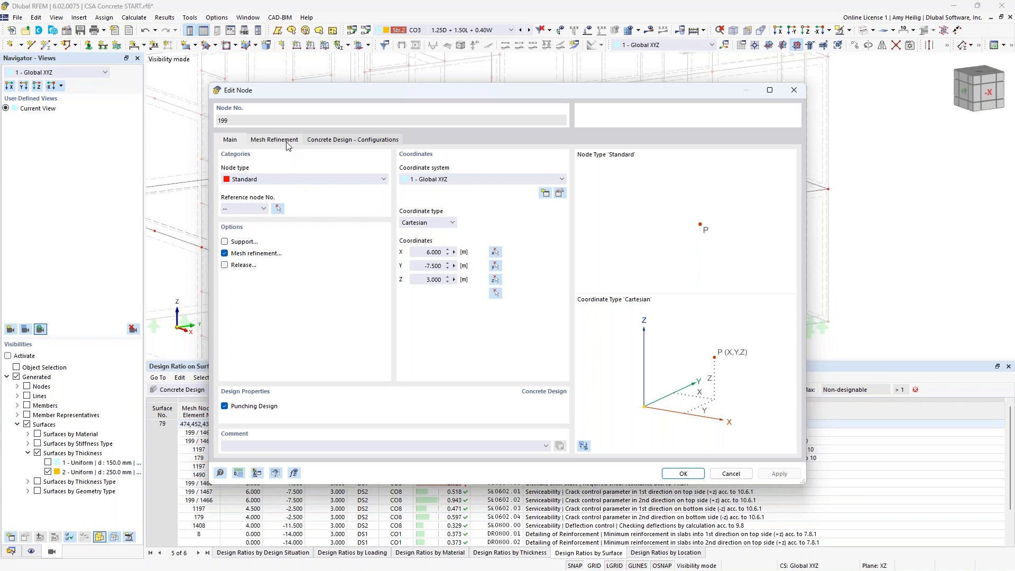
left_click(274, 140)
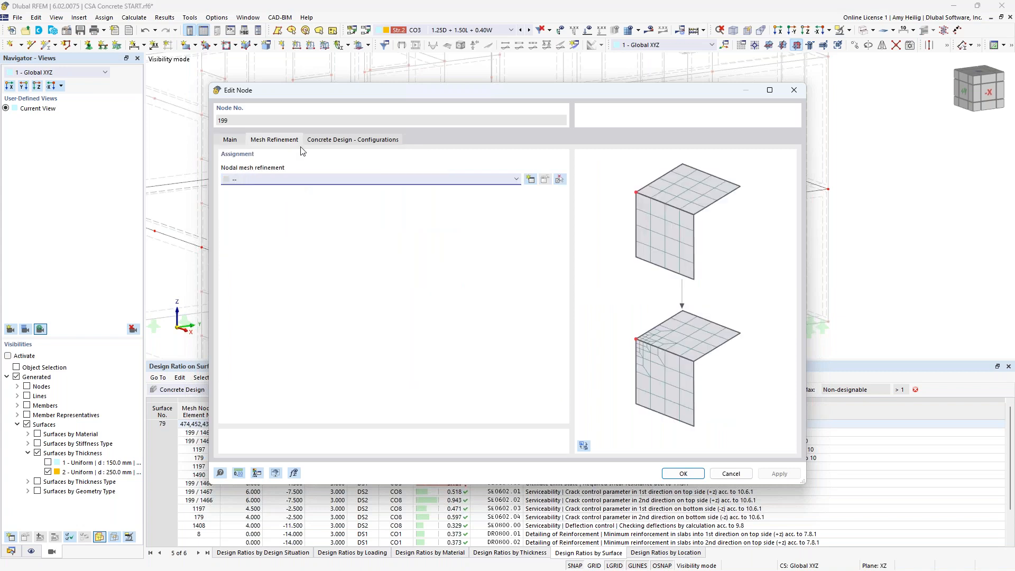
left_click(530, 179)
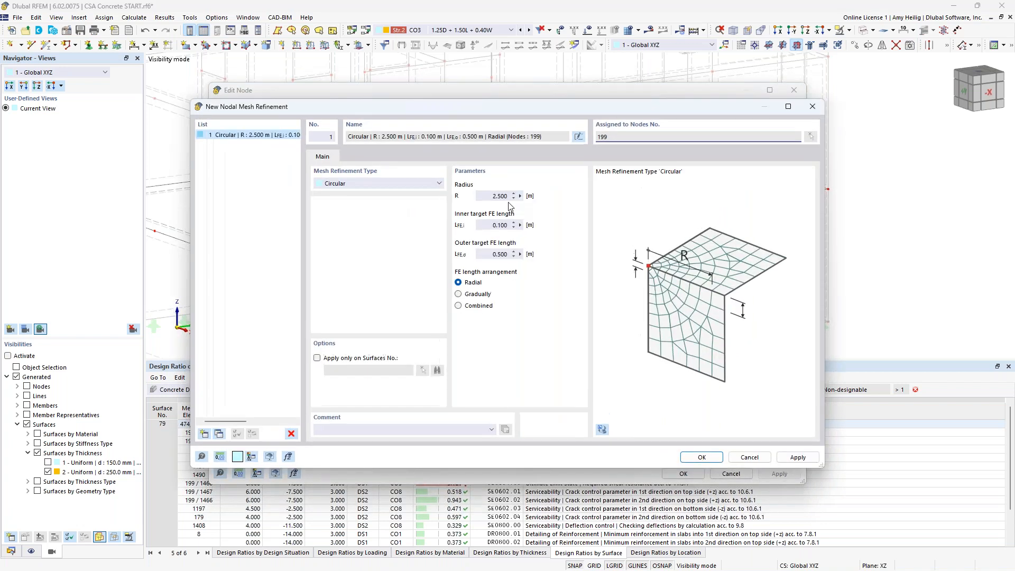
Set the mesh refinement's radius to 1.5 m and outer target FE length to 0.3 m, accepting the deletion of results and mesh
left_click(518, 203)
type("1.5")
key("Tab")
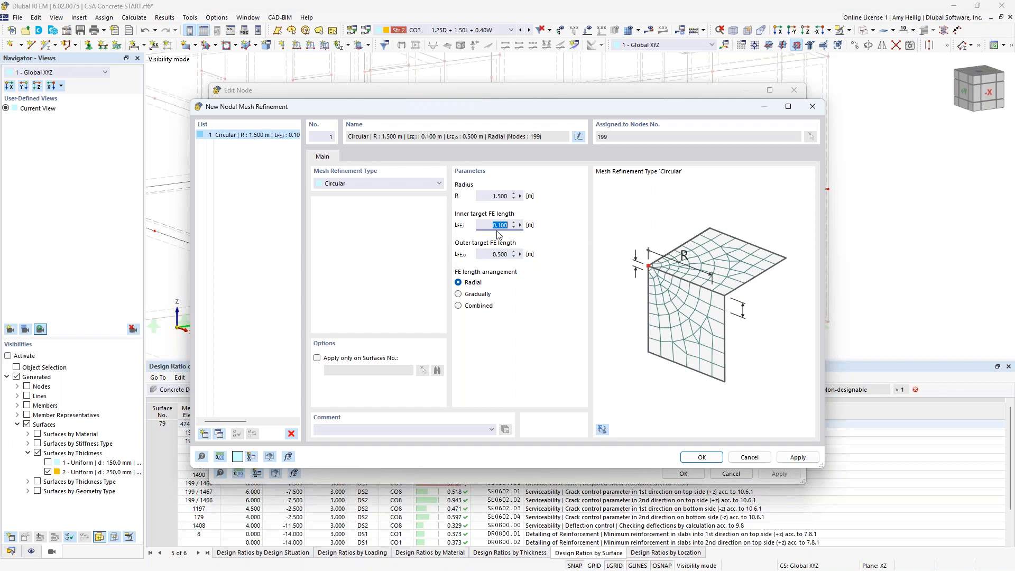
key("Tab")
type("0.3")
left_click(701, 458)
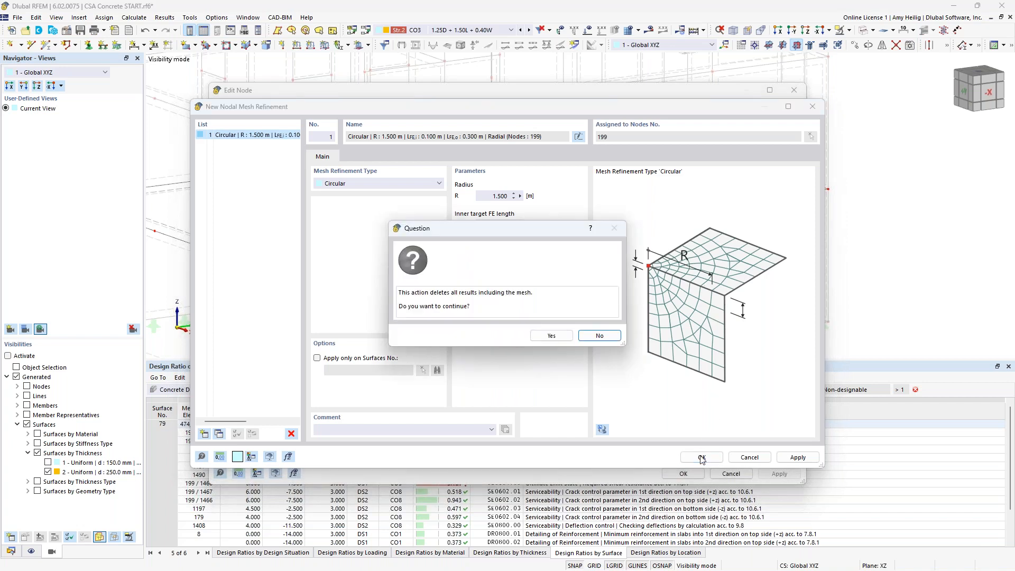
left_click(550, 334)
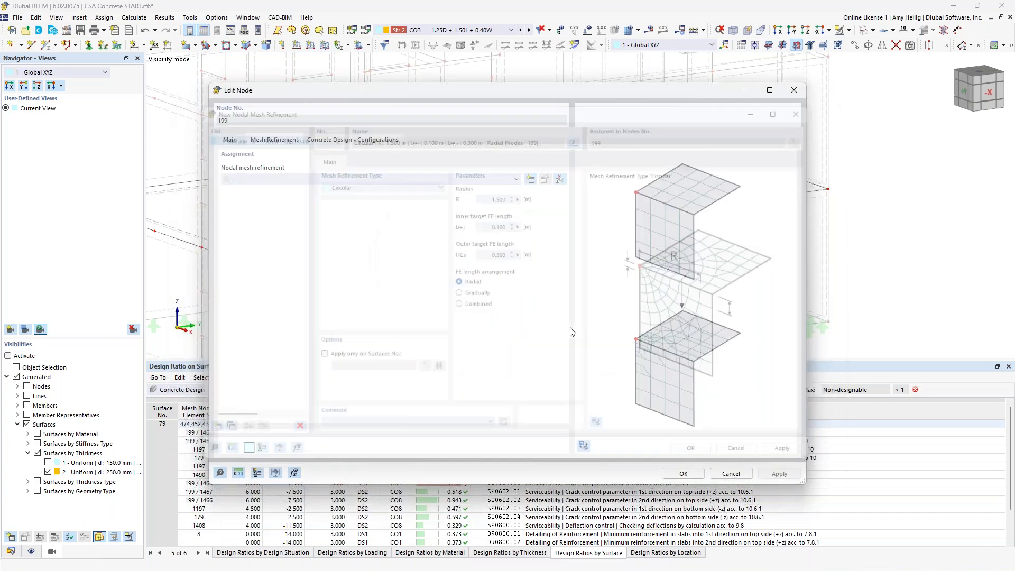
left_click(683, 472)
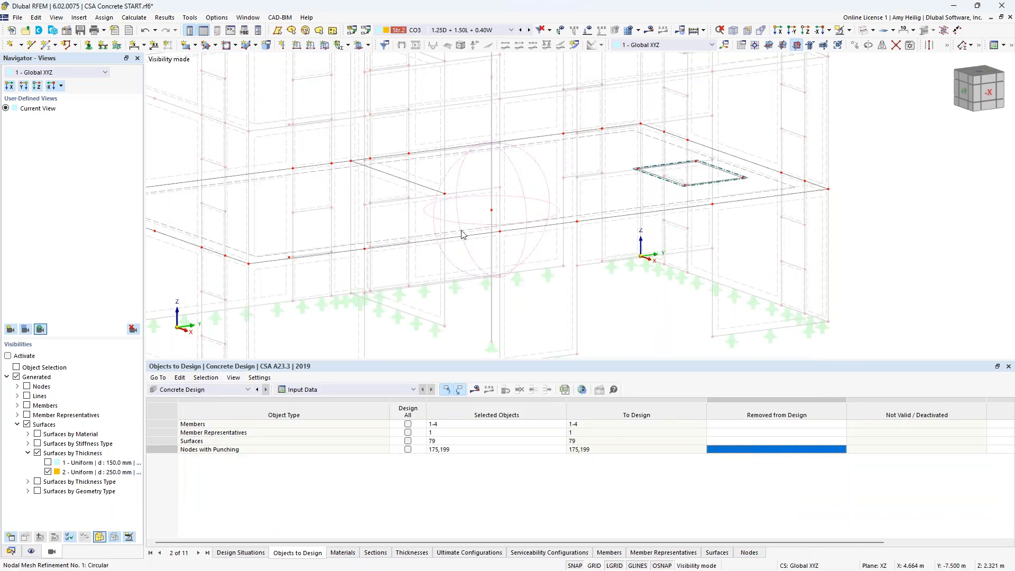
mouse_move(462, 234)
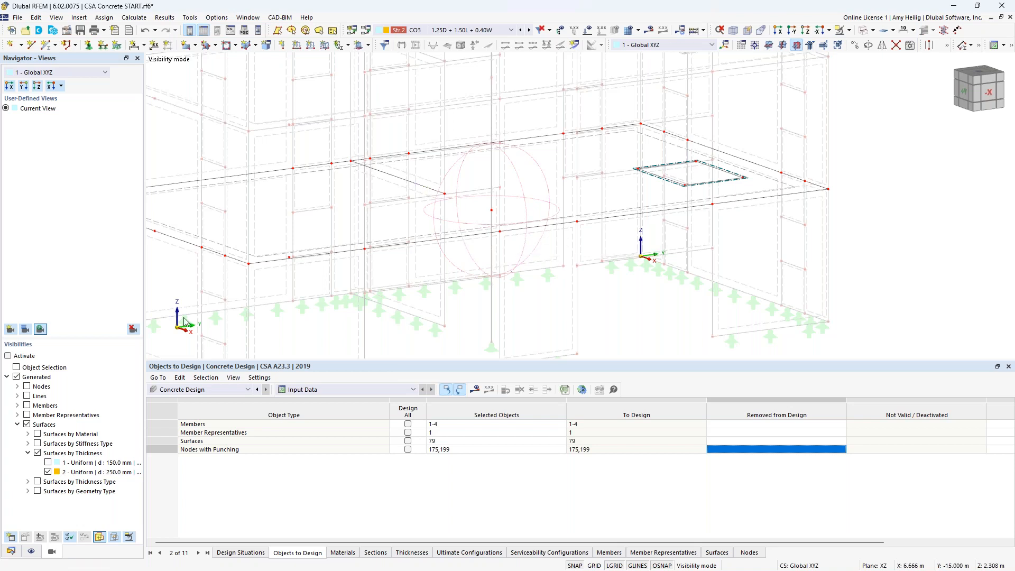
Create a new rectangular surface results adjustment with dimensions a and b of 0.8 m each
left_click(10, 551)
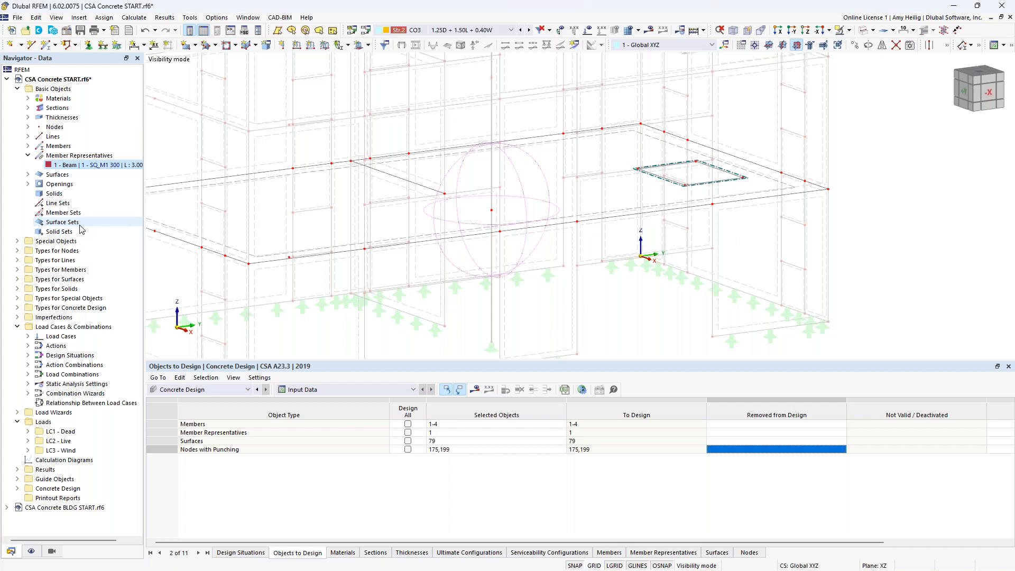
left_click(28, 155)
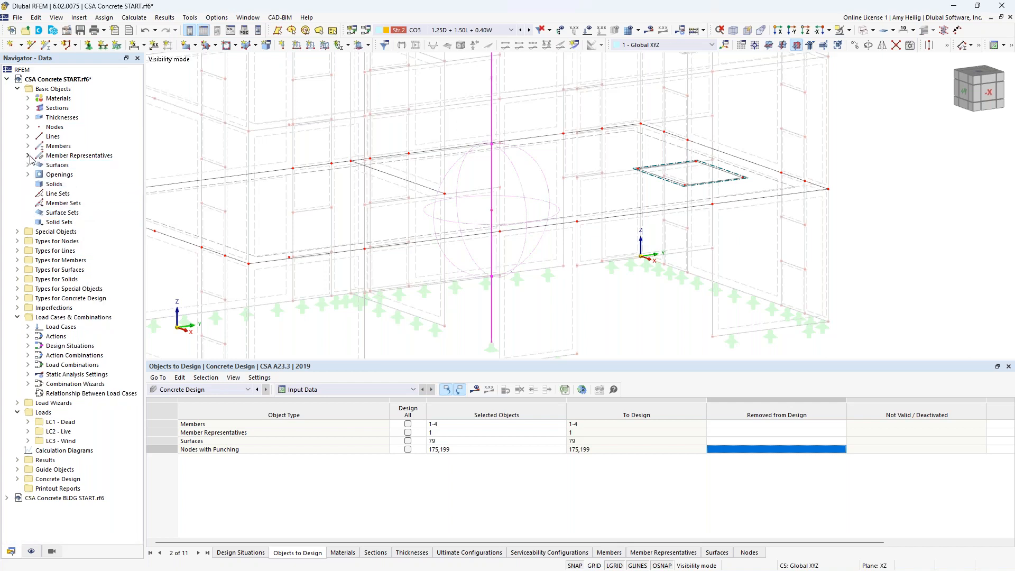
left_click(18, 232)
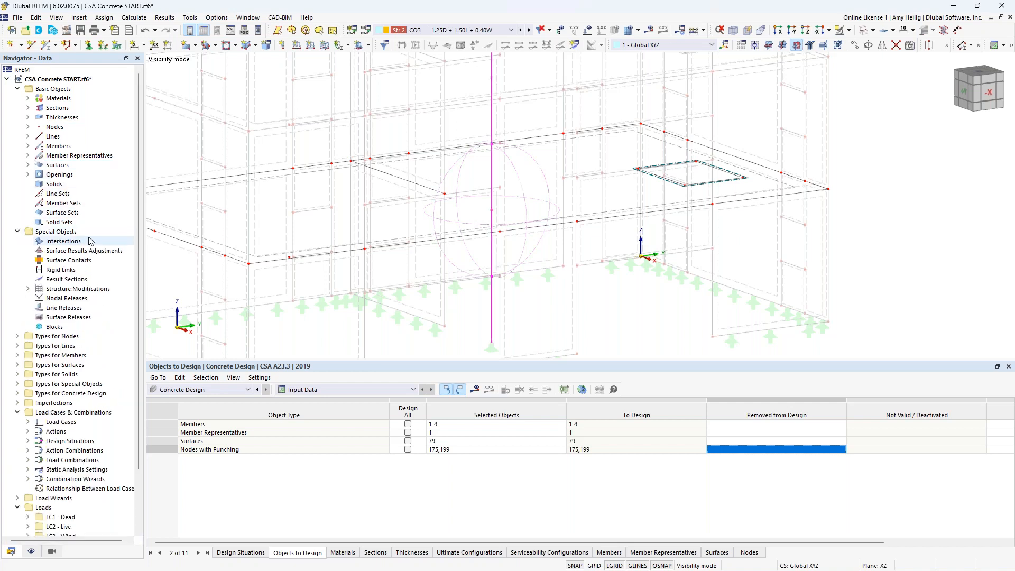
right_click(66, 251)
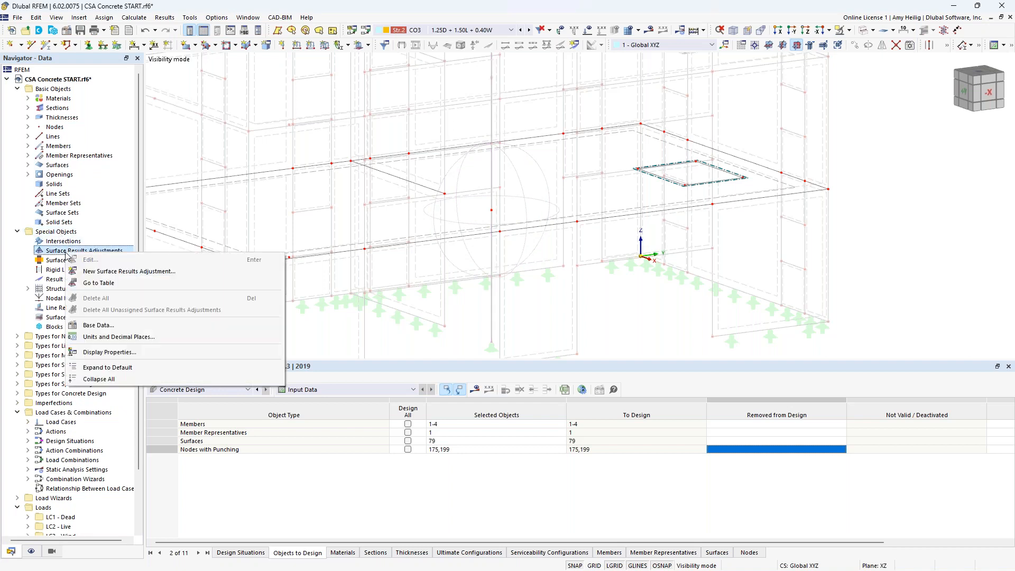
left_click(96, 272)
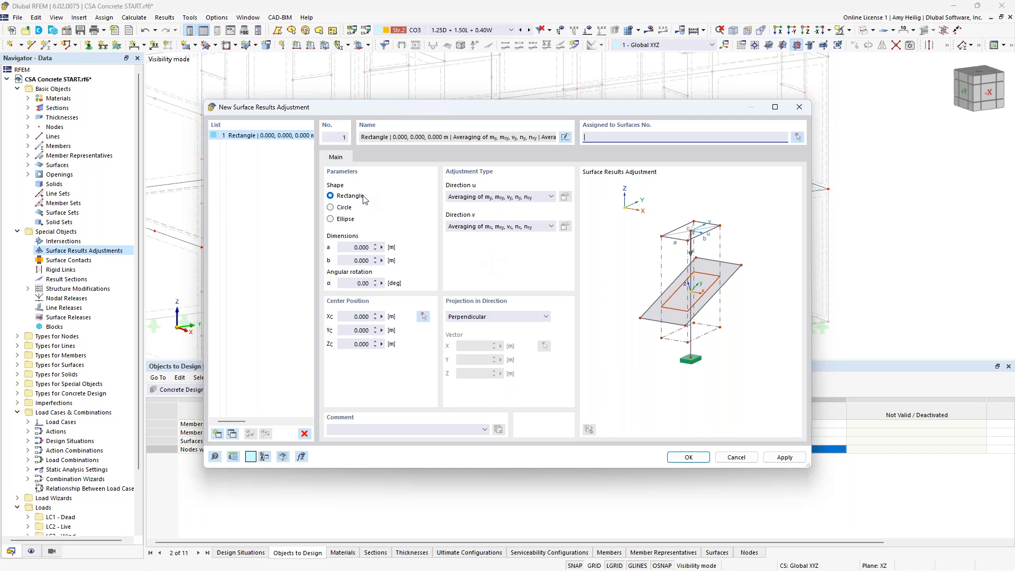
left_click(364, 246)
type("0.8")
key("Tab")
type("0.8")
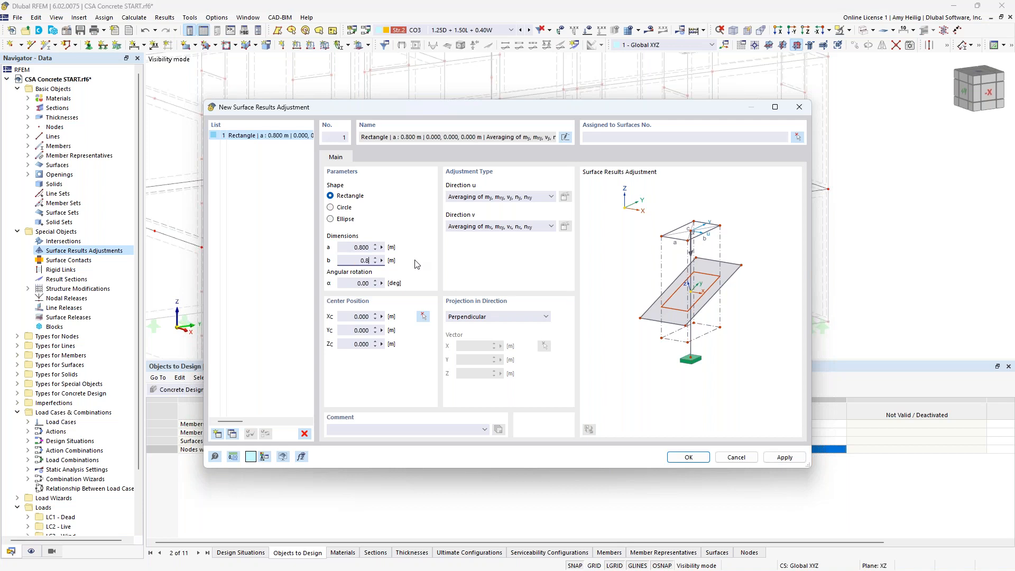
Center the results adjustment on node 199 and assign it to surface 79
left_click(423, 316)
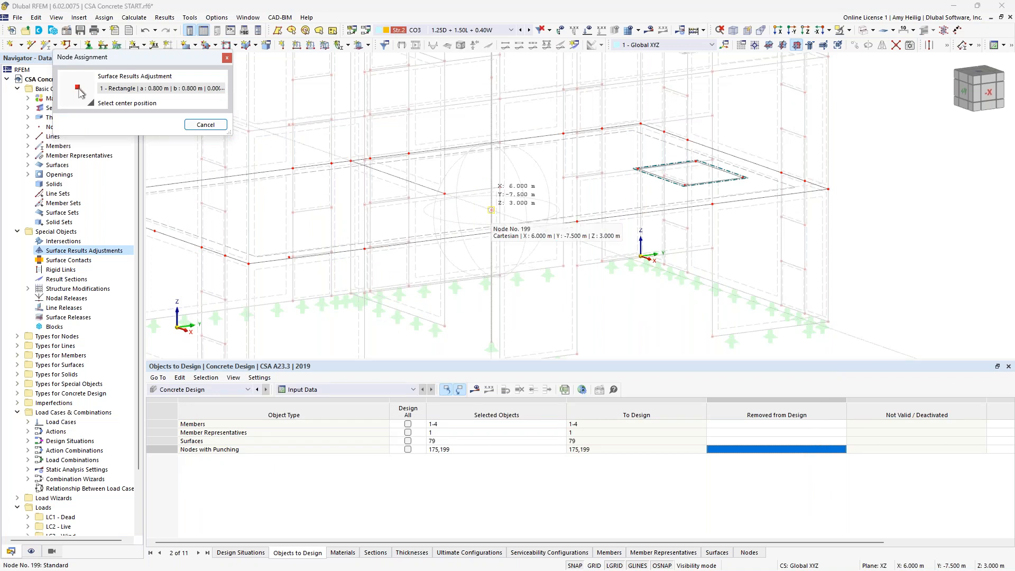
left_click(491, 210)
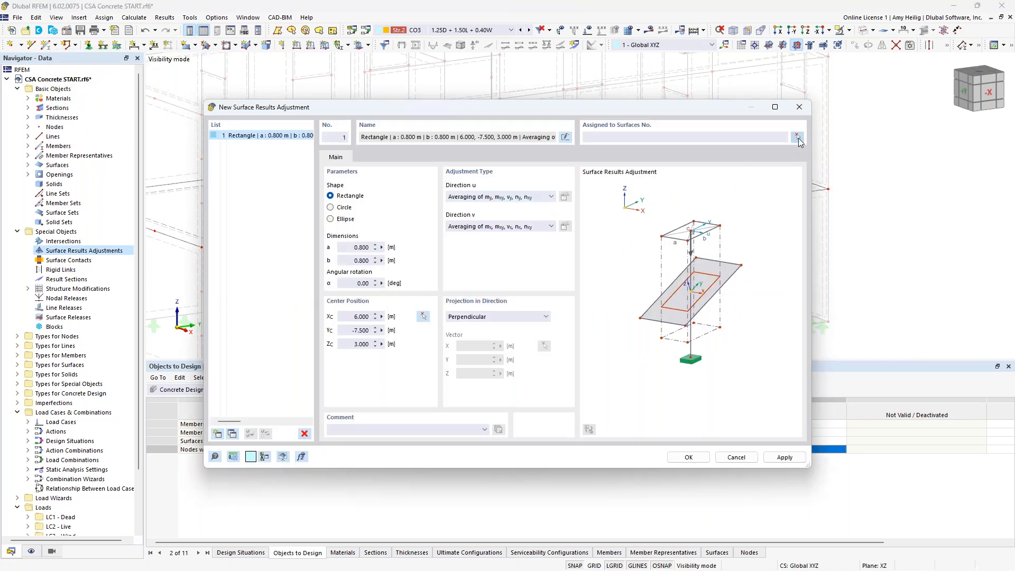
left_click(798, 139)
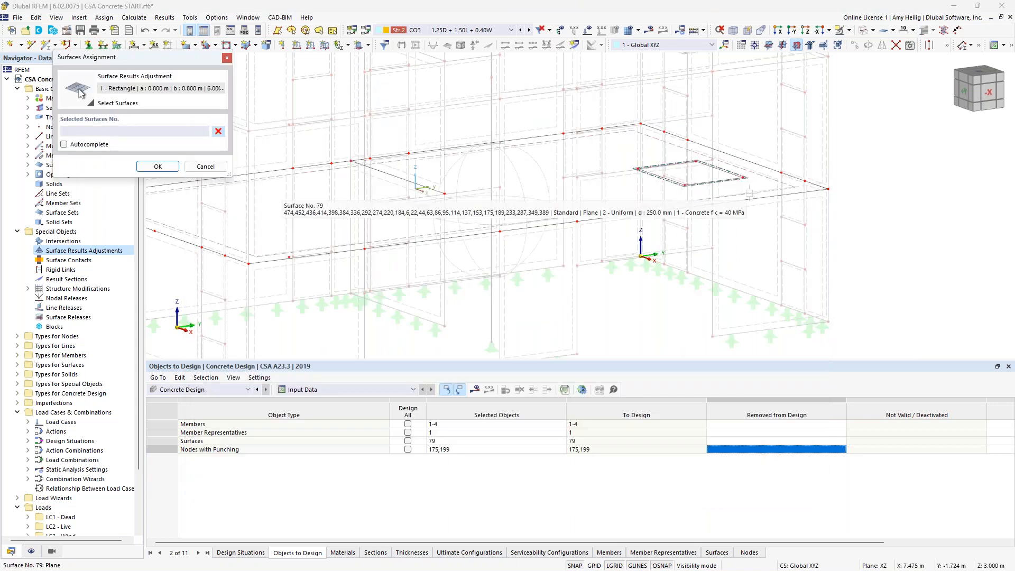
left_click(286, 199)
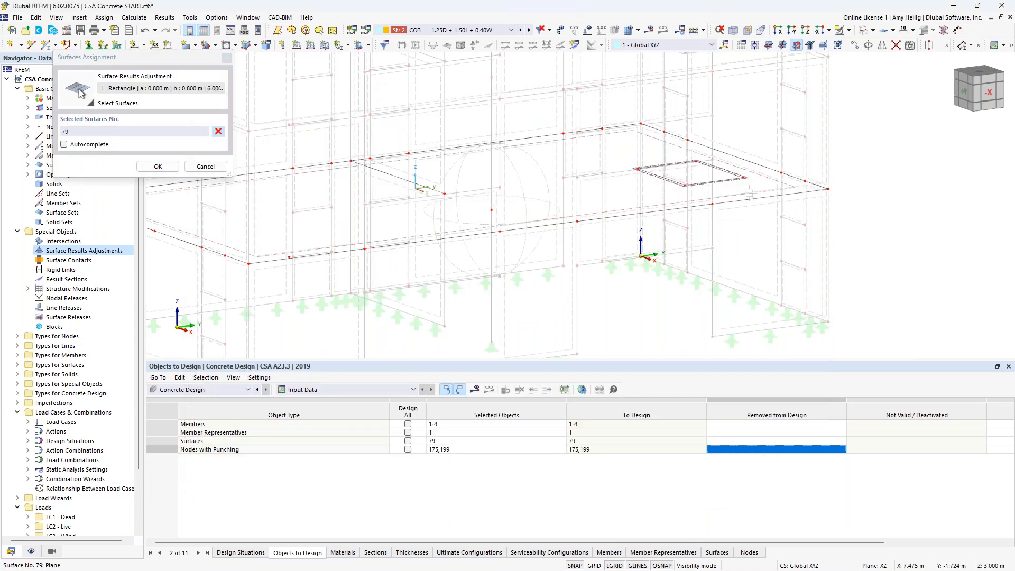
left_click(158, 166)
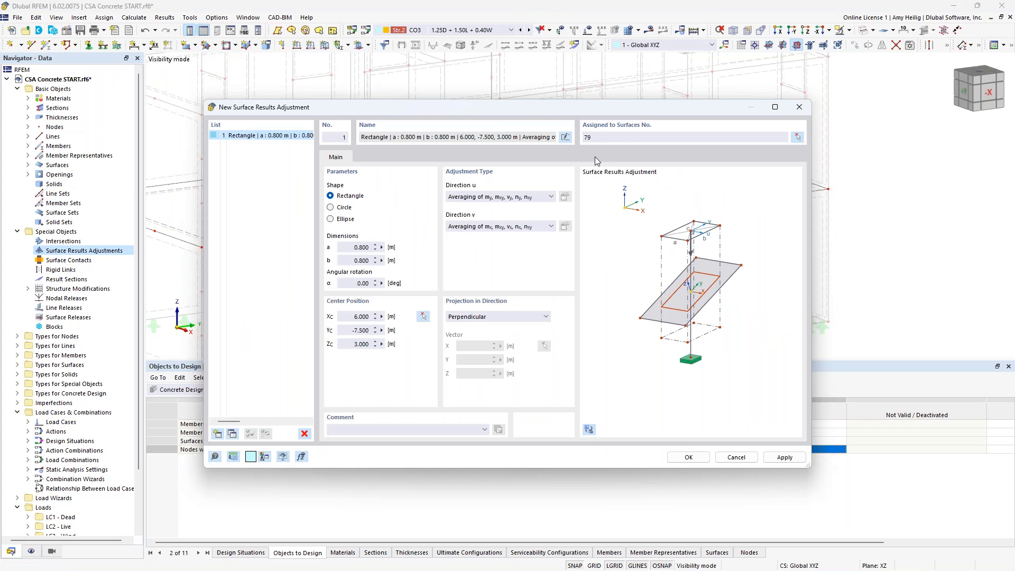
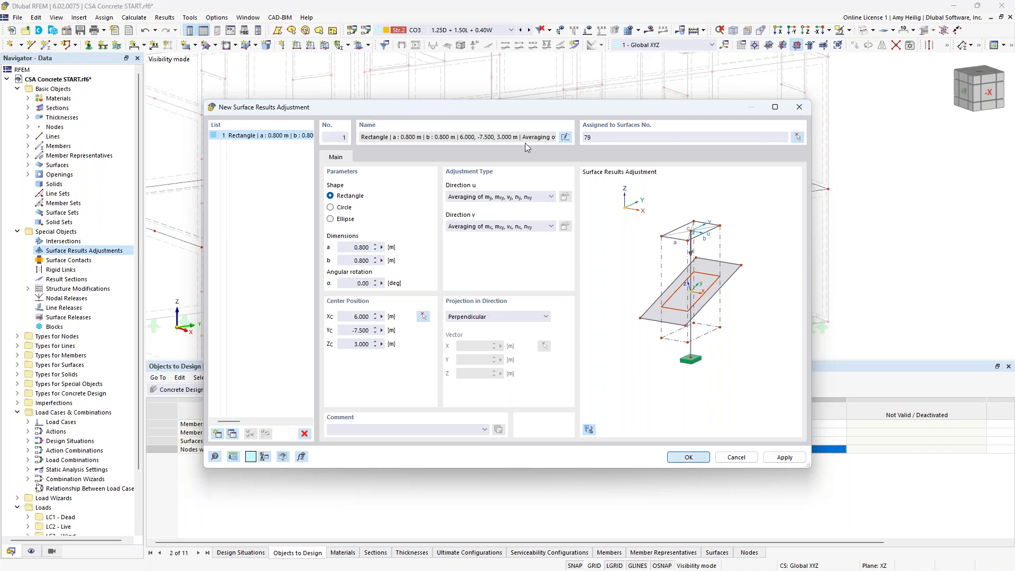
key("Return")
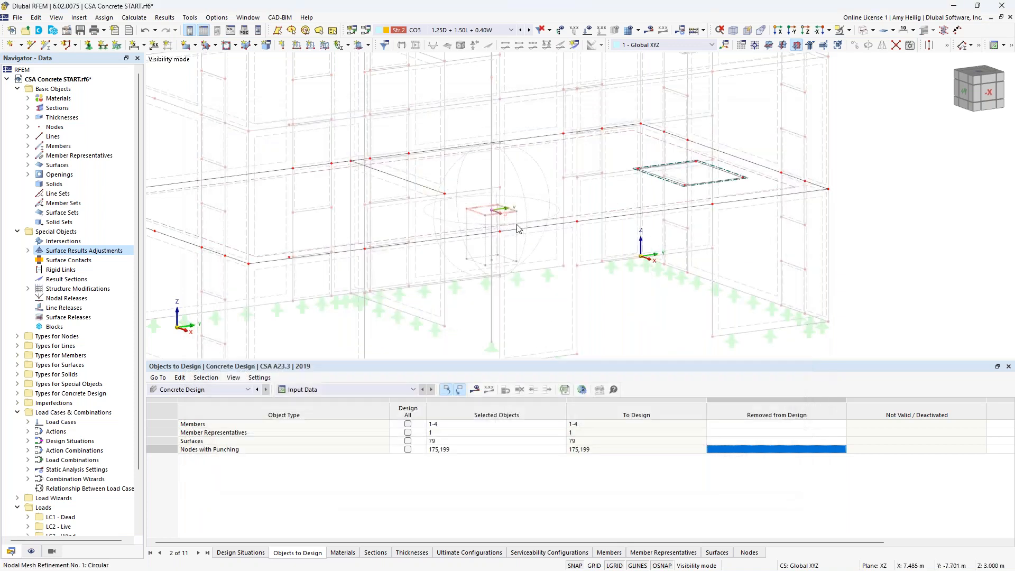
Copy the mesh refinement and the surface results adjustment from node 199 to the nearby slab node at the interior wall's end
left_click(482, 217)
scroll(484, 217, "up", 2)
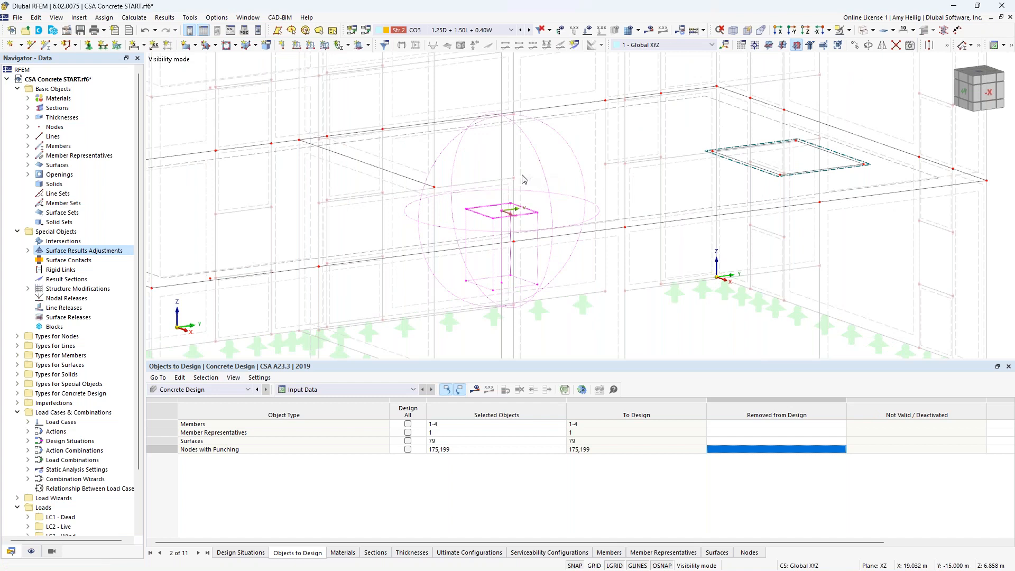
left_click_drag(502, 213, 435, 190)
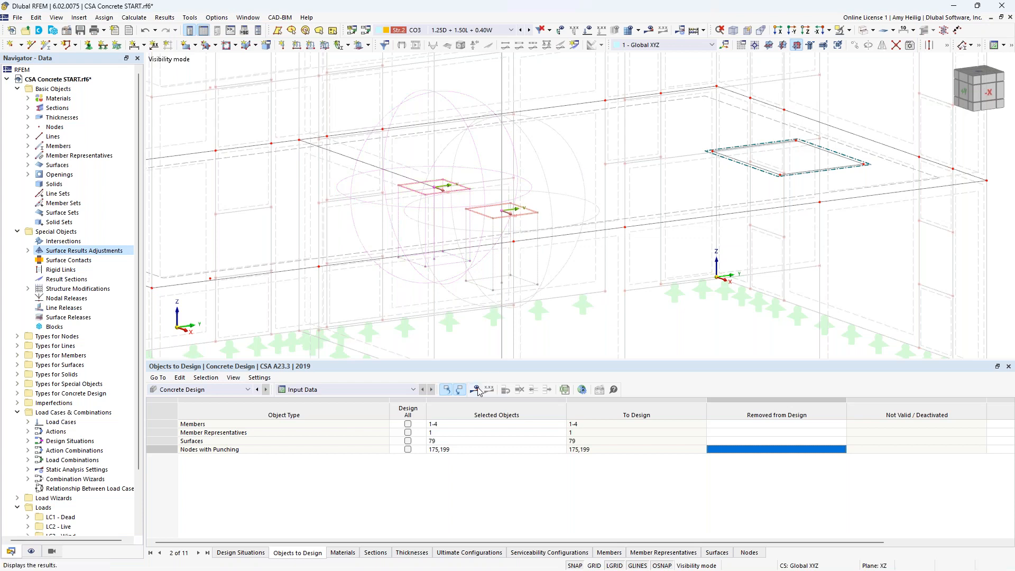
Recalculate the concrete design and show the surface design ratios, selecting the 2nd-direction top-side crack control check for surface 79
left_click(551, 337)
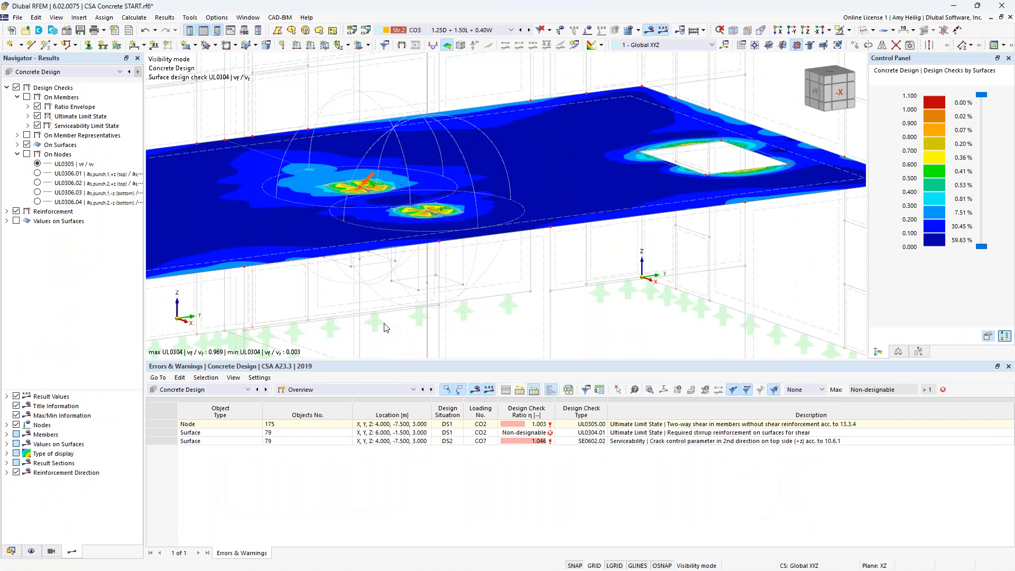
scroll(490, 267, "down", 1)
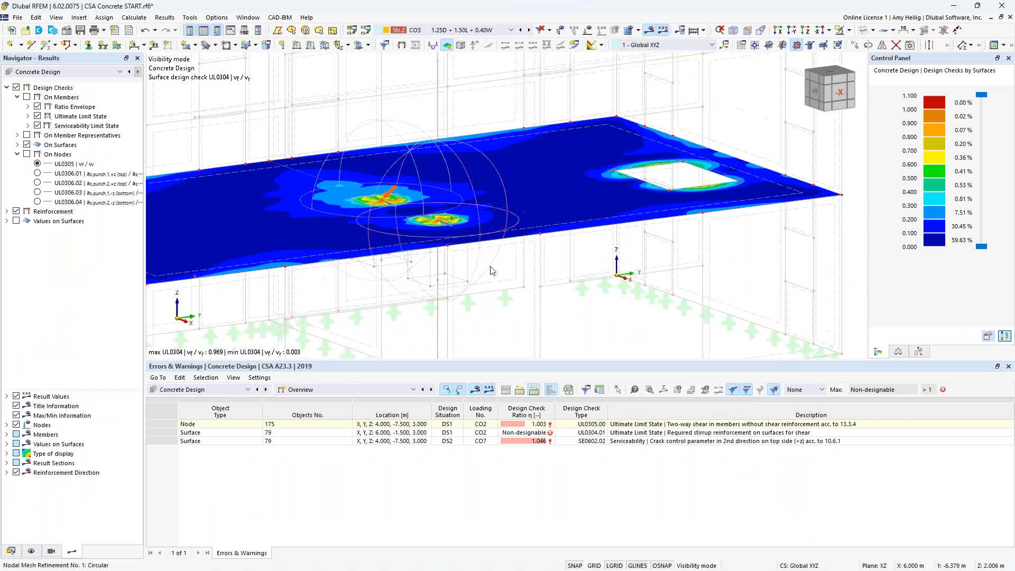
left_click(388, 390)
left_click(358, 453)
left_click_drag(537, 352, 535, 289)
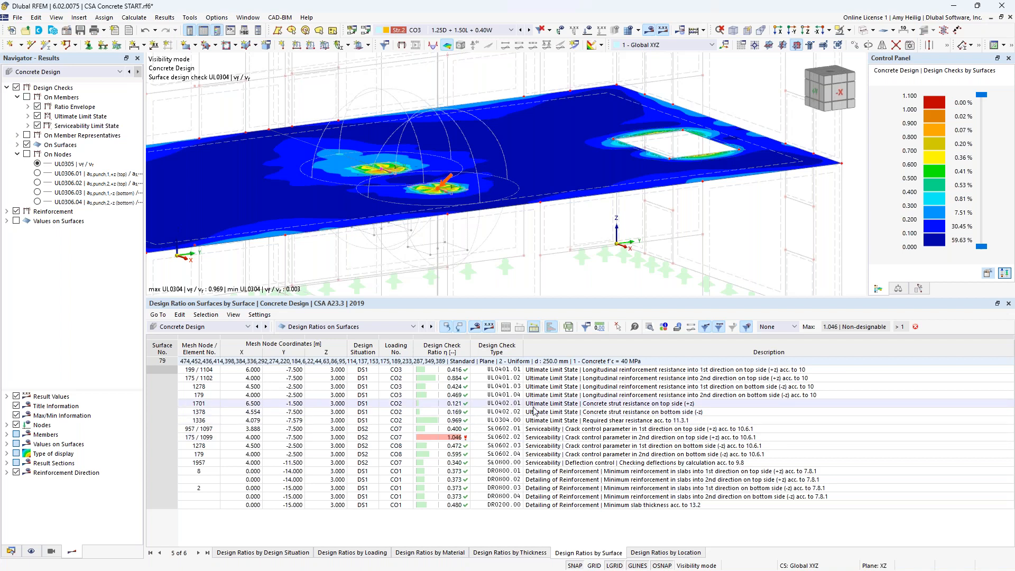
left_click(548, 438)
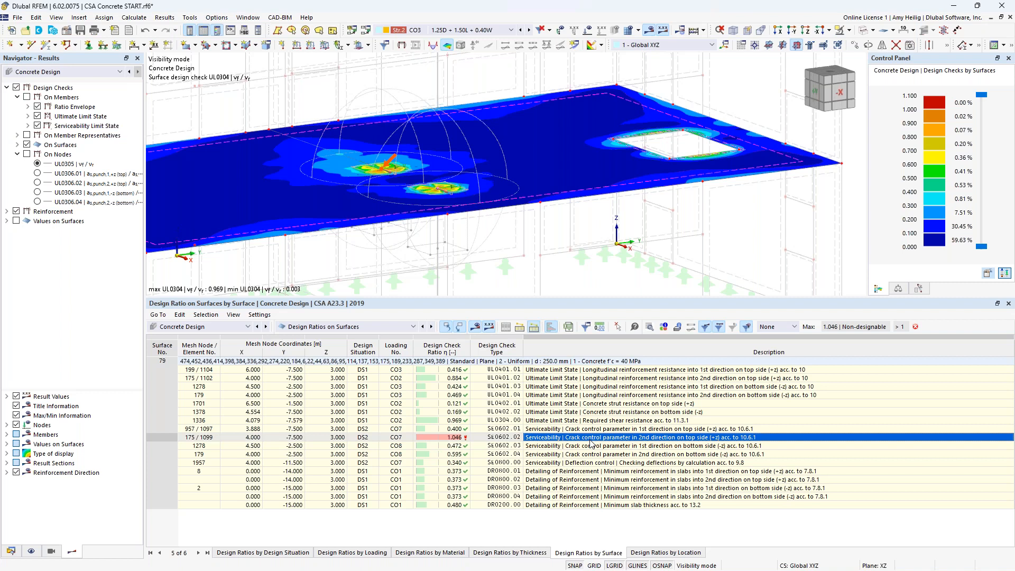
Review the design ratios on nodes by design situation, including the two-way shear check at node 175
left_click(342, 326)
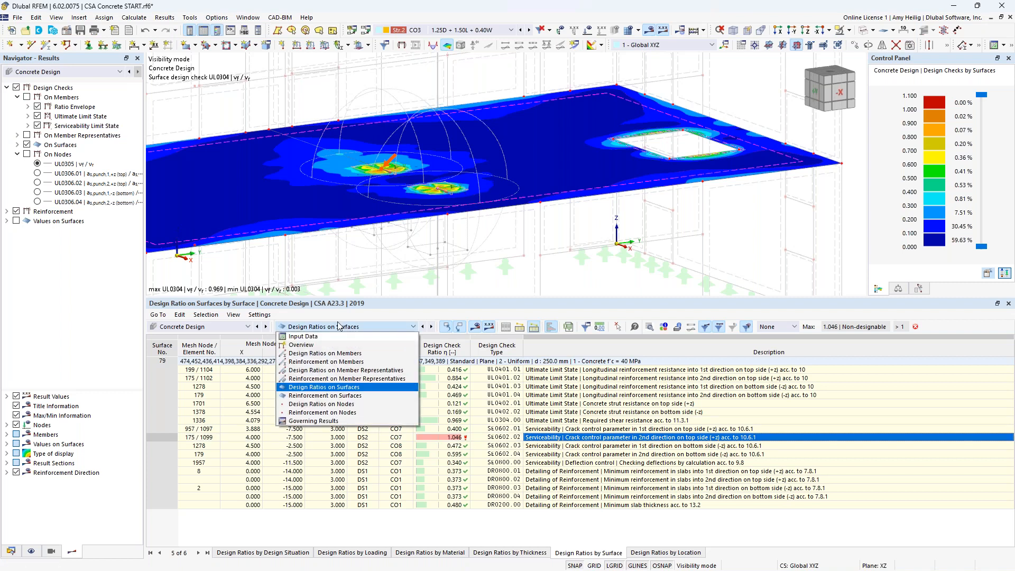
left_click(322, 405)
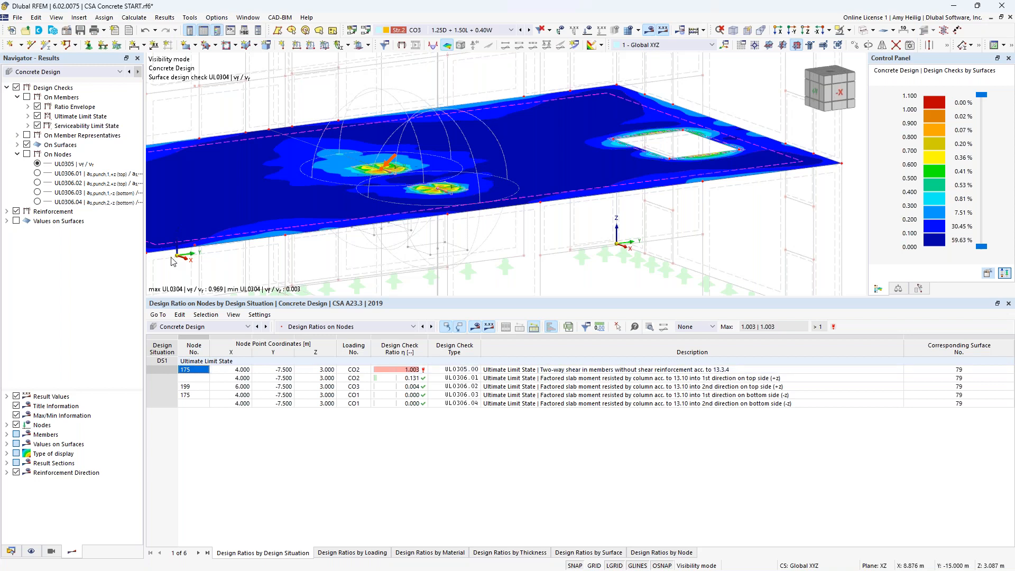
scroll(470, 244, "down", 1)
middle_click_drag(481, 249, 546, 245)
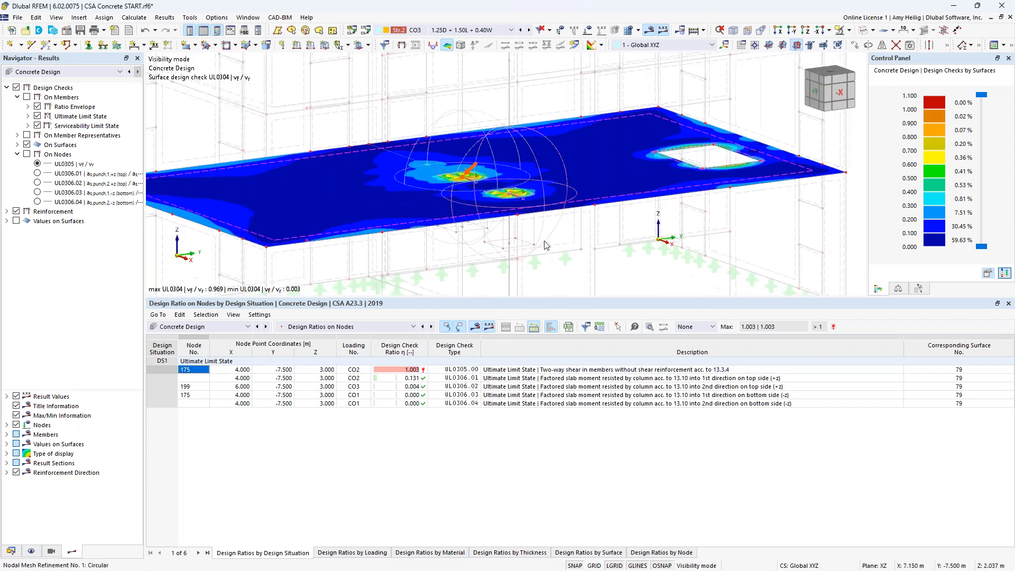
Hide the design checks and examine the slab's required longitudinal reinforcement, both directions on top and direction 1 at the bottom
left_click(7, 87)
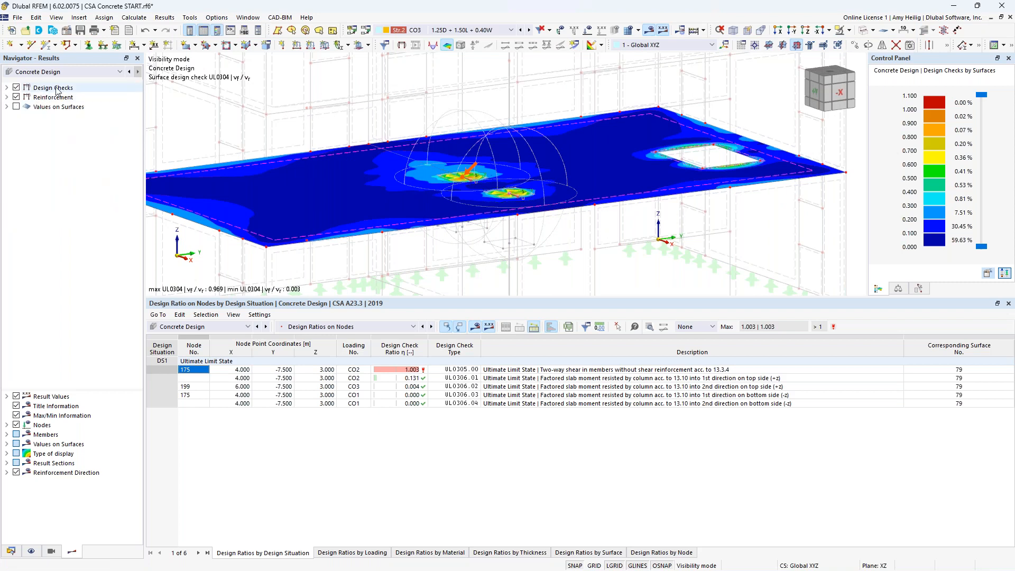
left_click(16, 97)
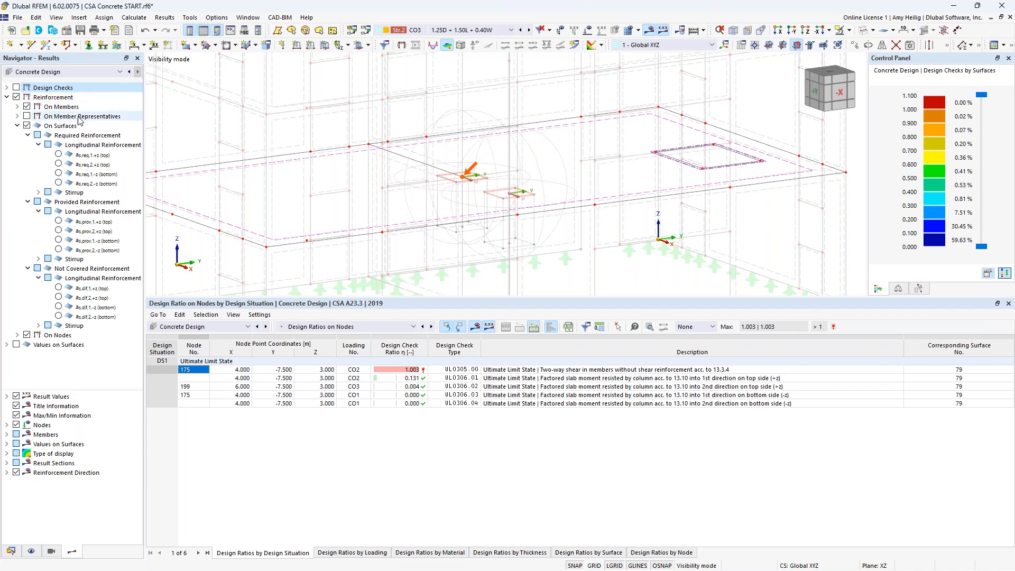
left_click(58, 155)
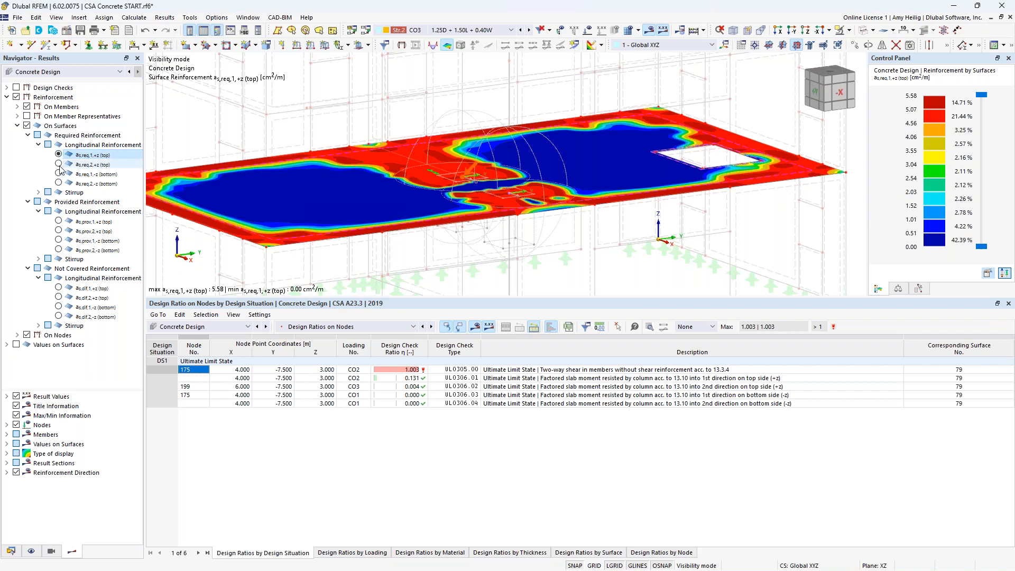
left_click(58, 165)
left_click(58, 174)
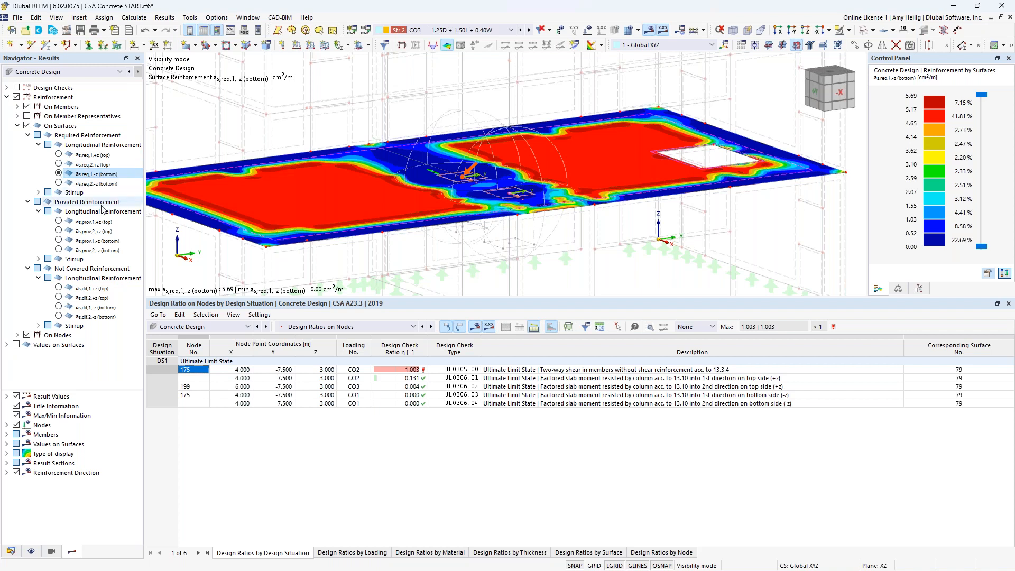
Examine the slab's provided top reinforcement in direction 1 and its not covered top reinforcement in both directions
left_click(59, 222)
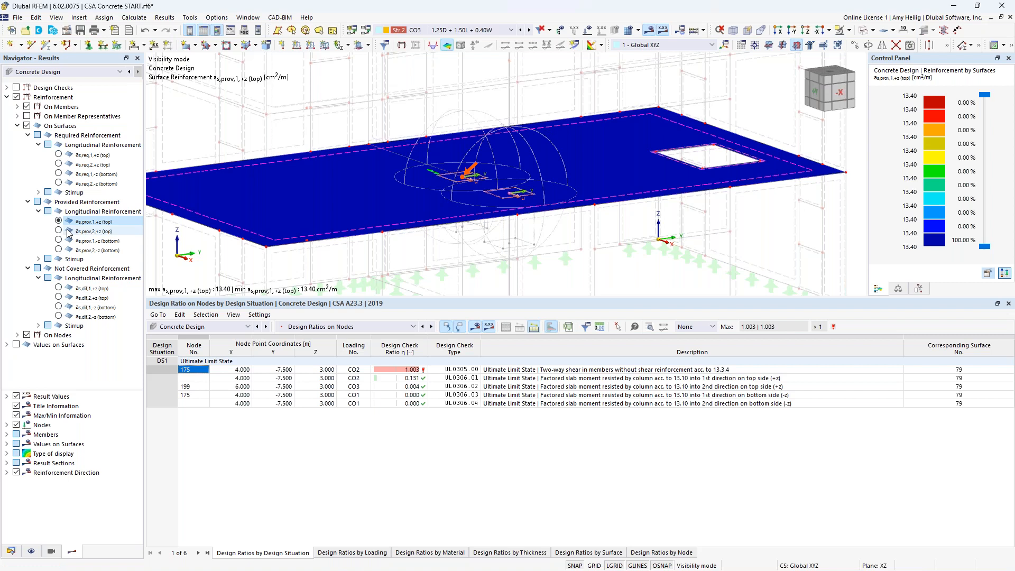
left_click(58, 288)
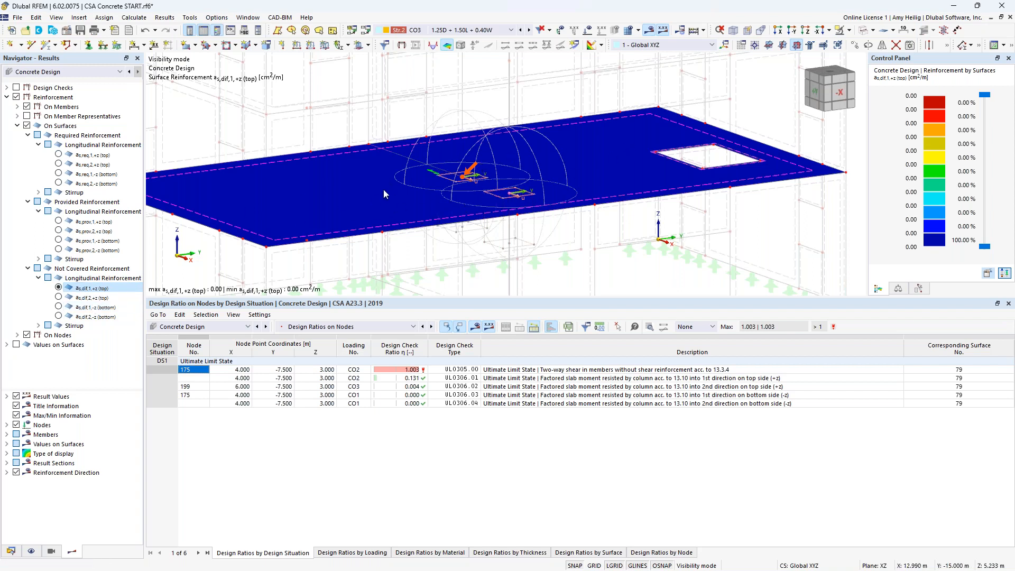
left_click(58, 297)
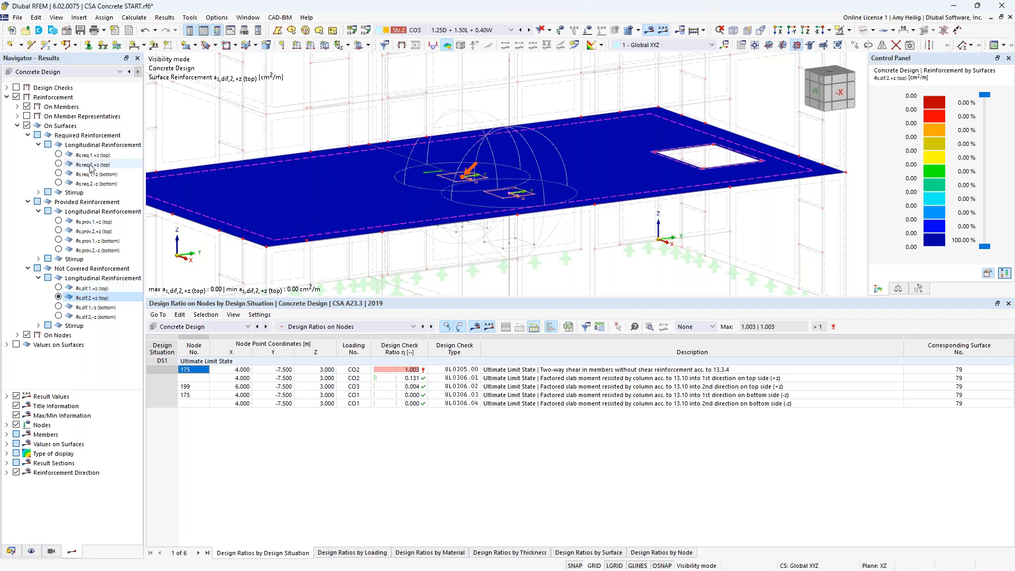
left_click(6, 97)
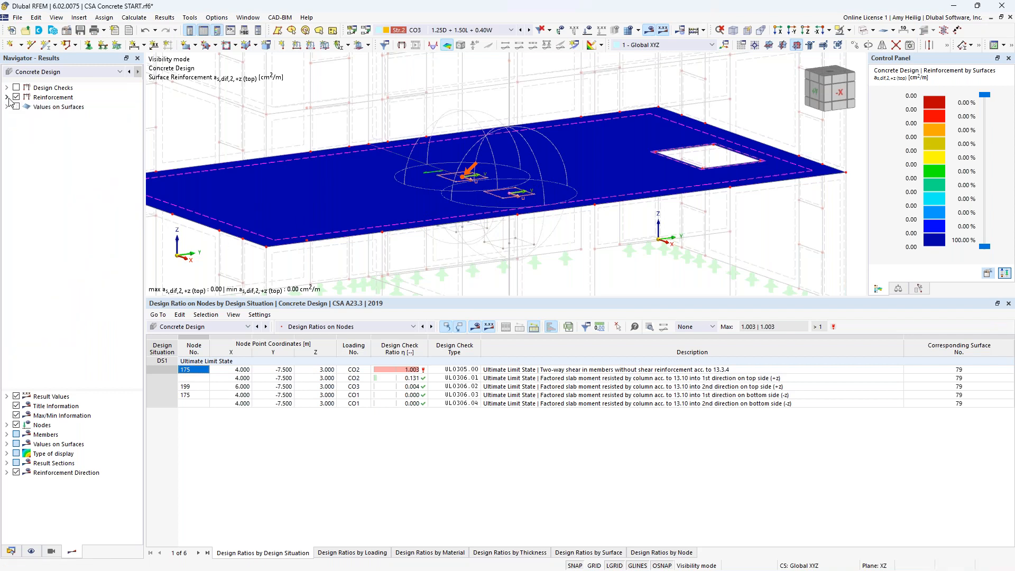
Switch to the open model CSA Concrete BLDG START.rf6
scroll(511, 210, "down", 5)
middle_click_drag(556, 219, 558, 245)
left_click_drag(570, 297, 576, 377)
left_click(247, 19)
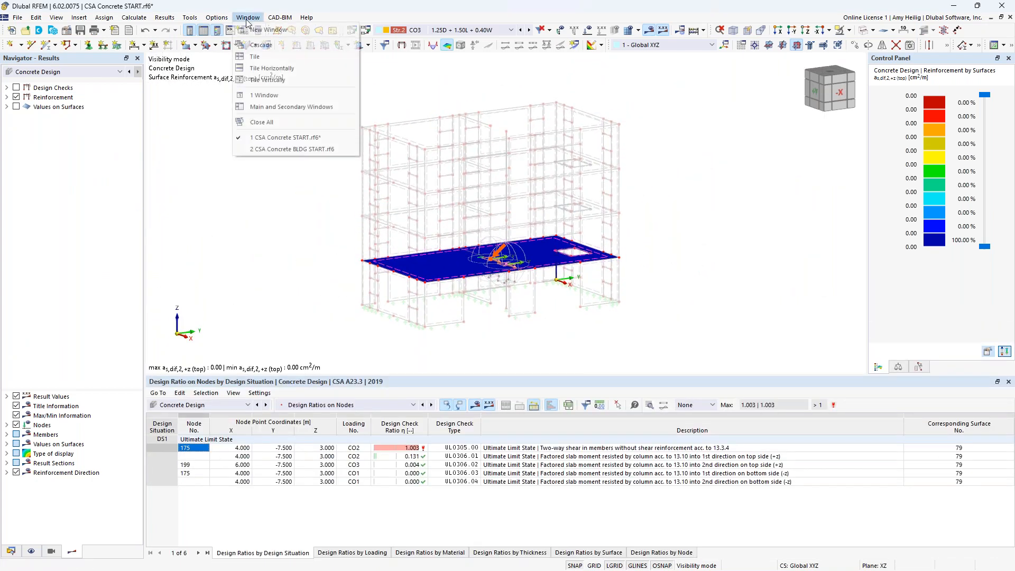
left_click(278, 149)
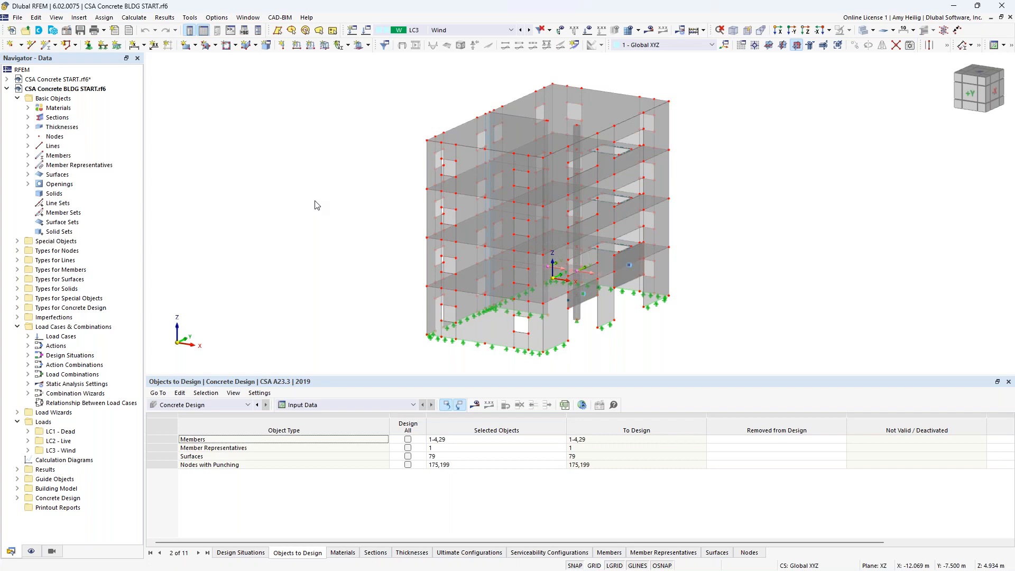
Check in the model's base data that the Building Model add-on is active
right_click(103, 90)
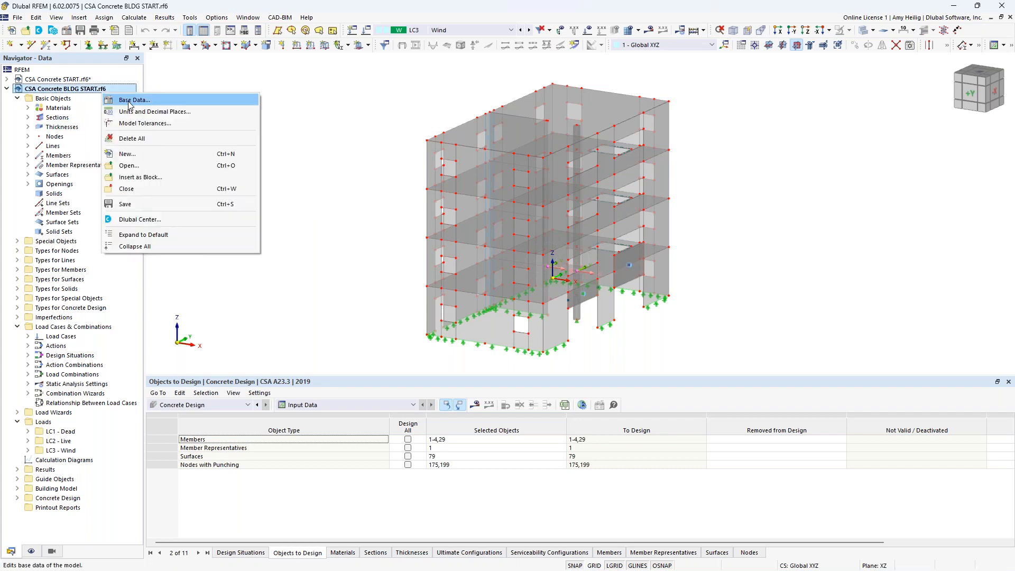
left_click(129, 102)
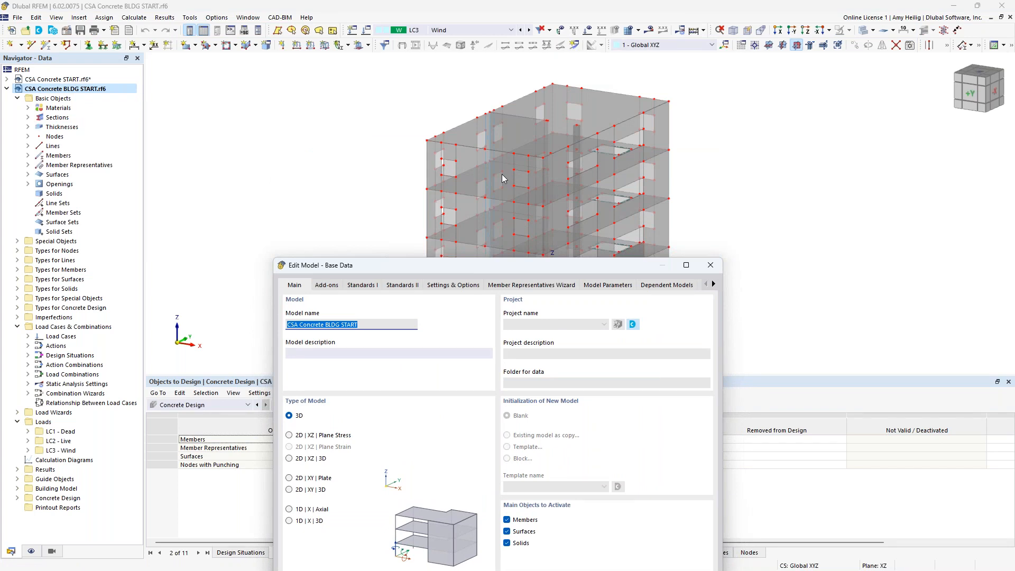
left_click_drag(468, 265, 448, 73)
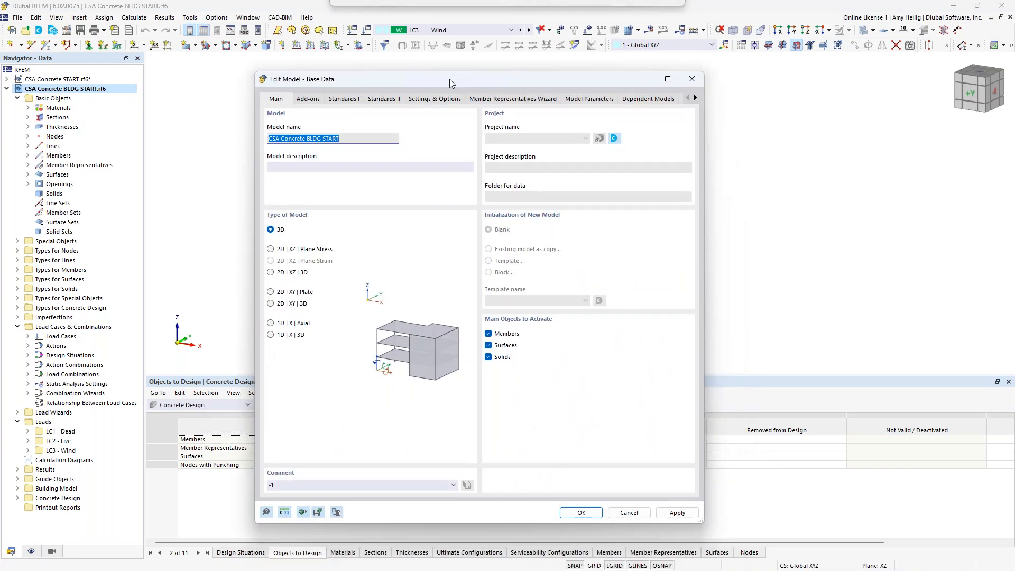
left_click(307, 92)
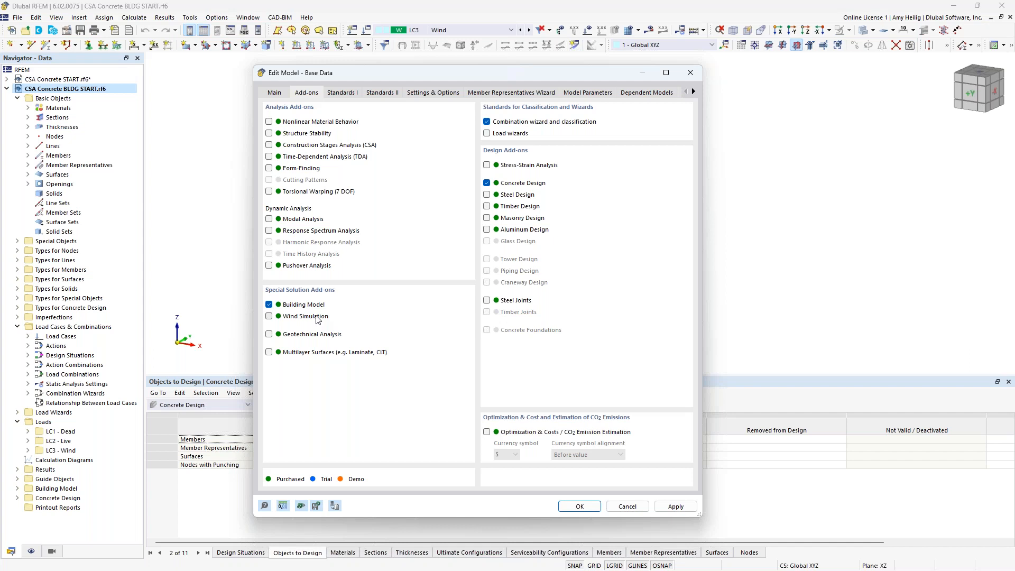
left_click(578, 506)
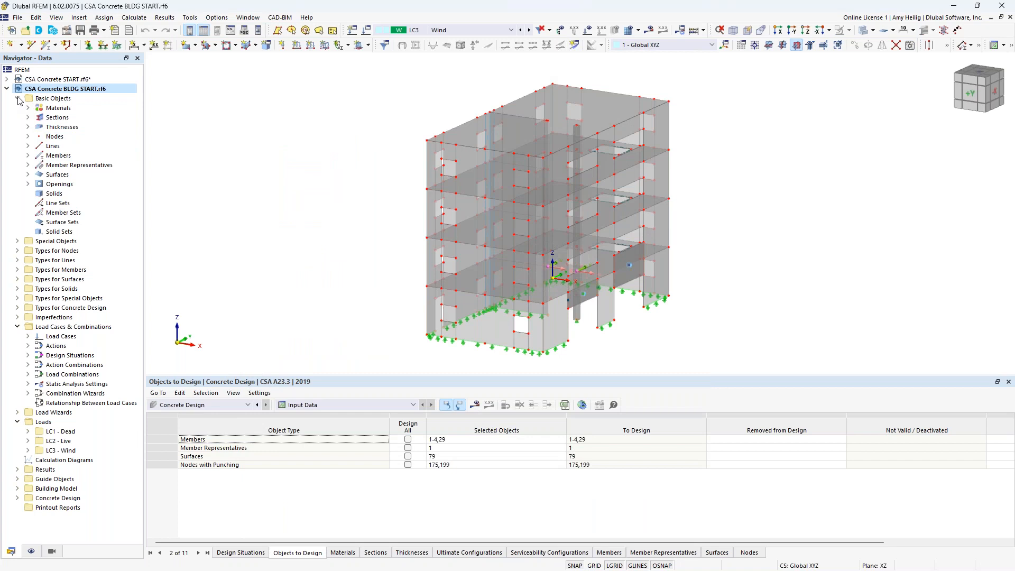
Collapse the navigator's other categories and start a new building story under Building Model
left_click(17, 98)
left_click(17, 194)
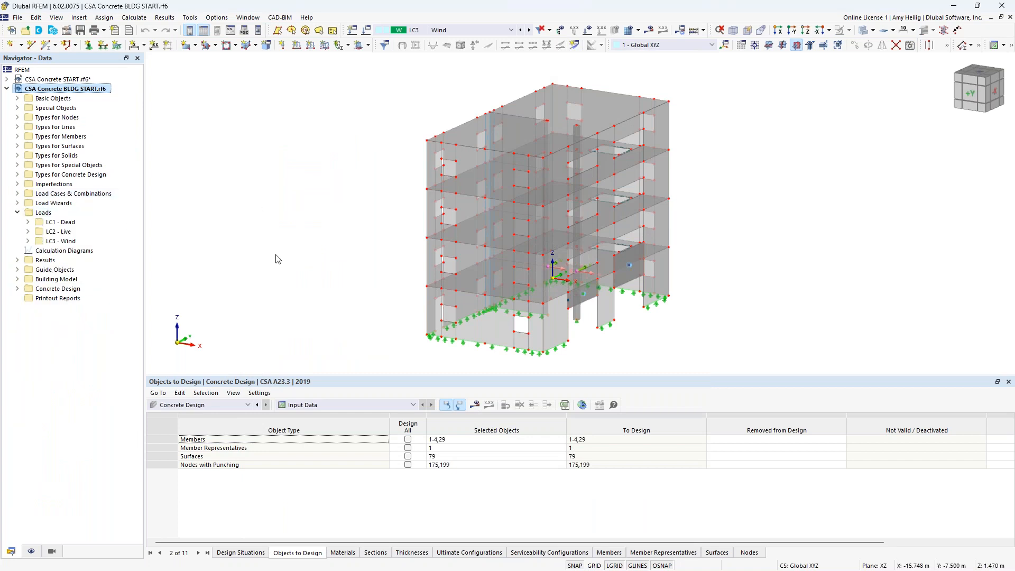
left_click(18, 213)
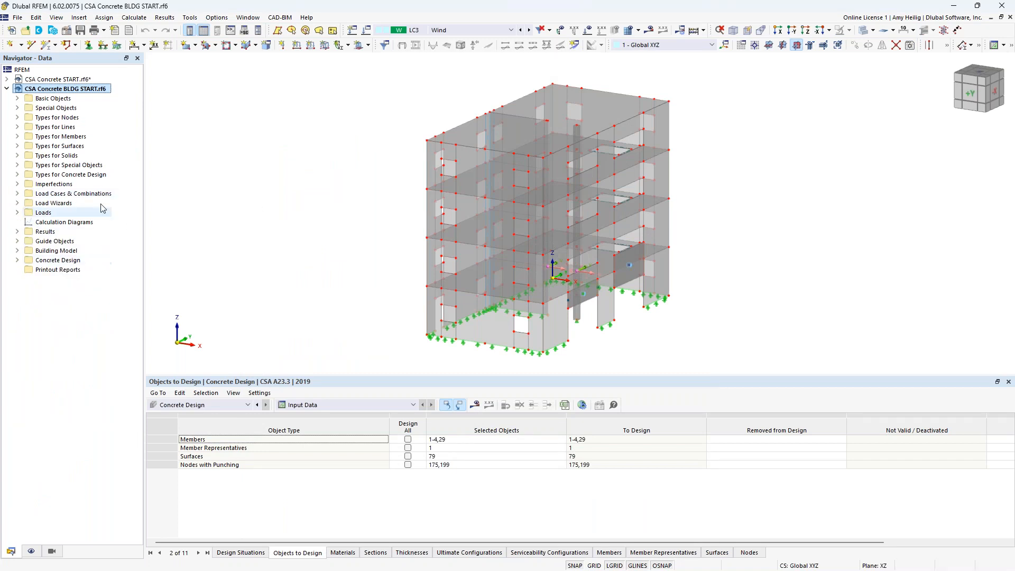
left_click(18, 251)
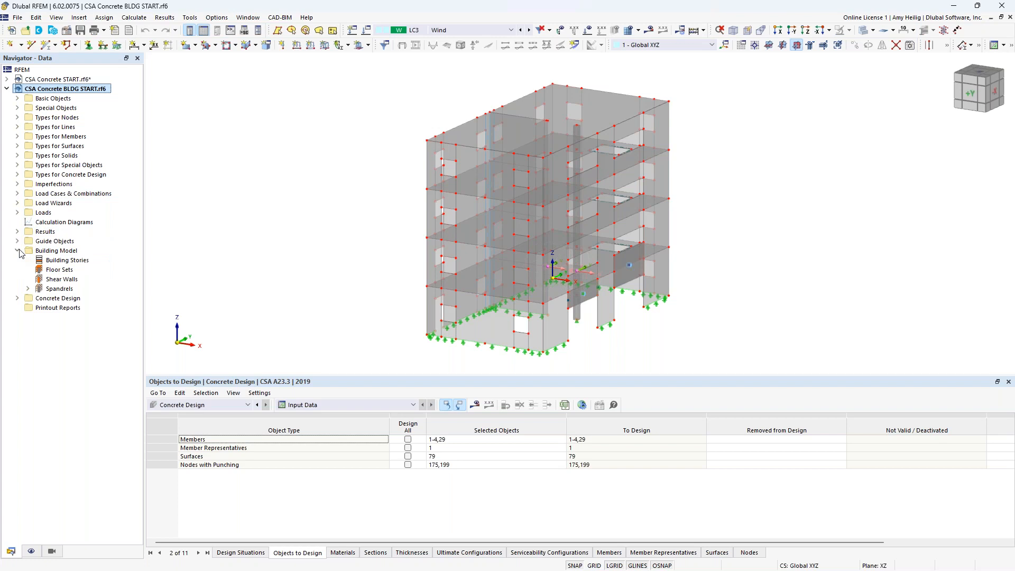
right_click(53, 260)
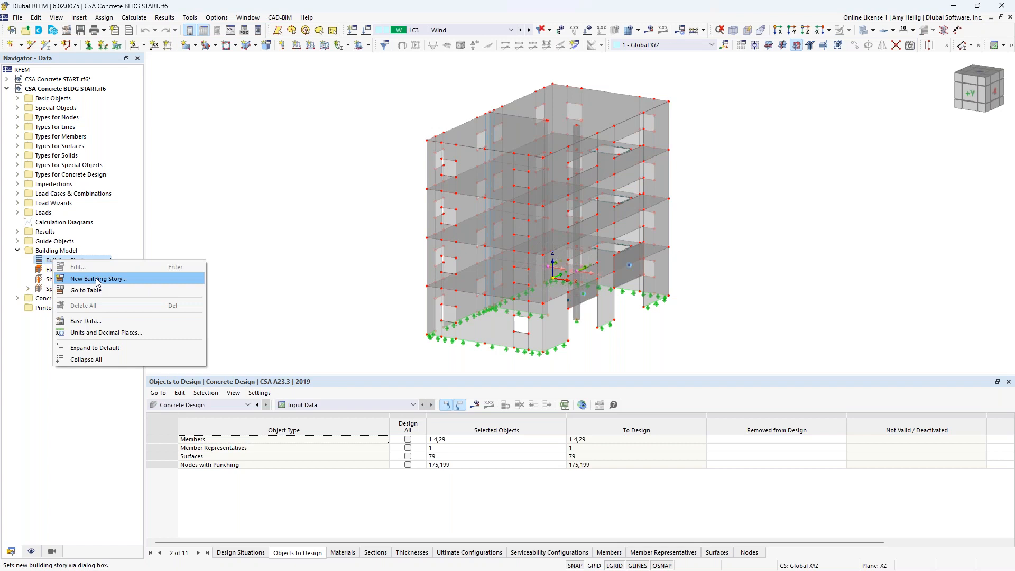
left_click(98, 279)
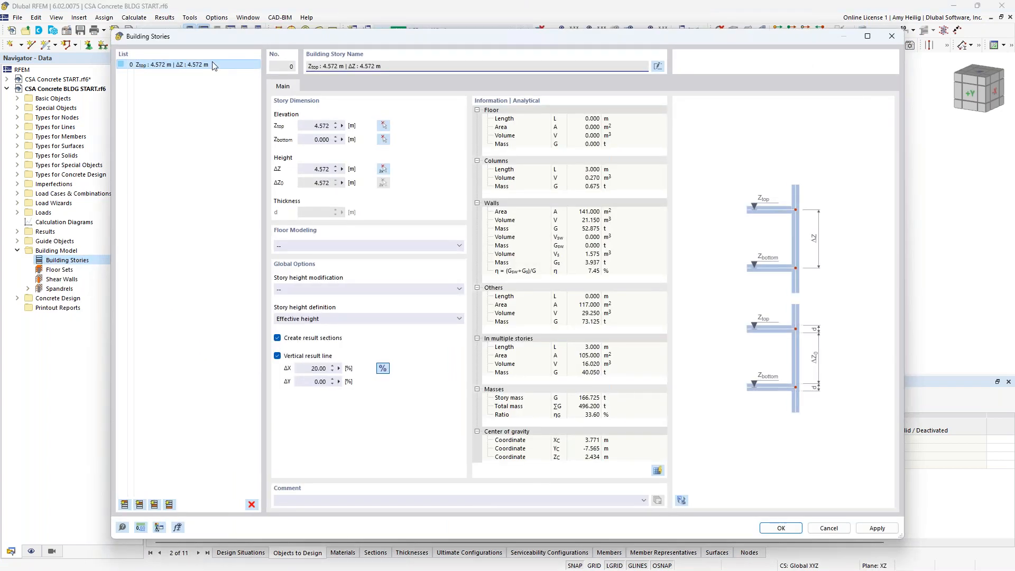
Define the first story's 3 m height by picking two model points and set its floor modeling to Rigid Diaphragm
left_click(383, 169)
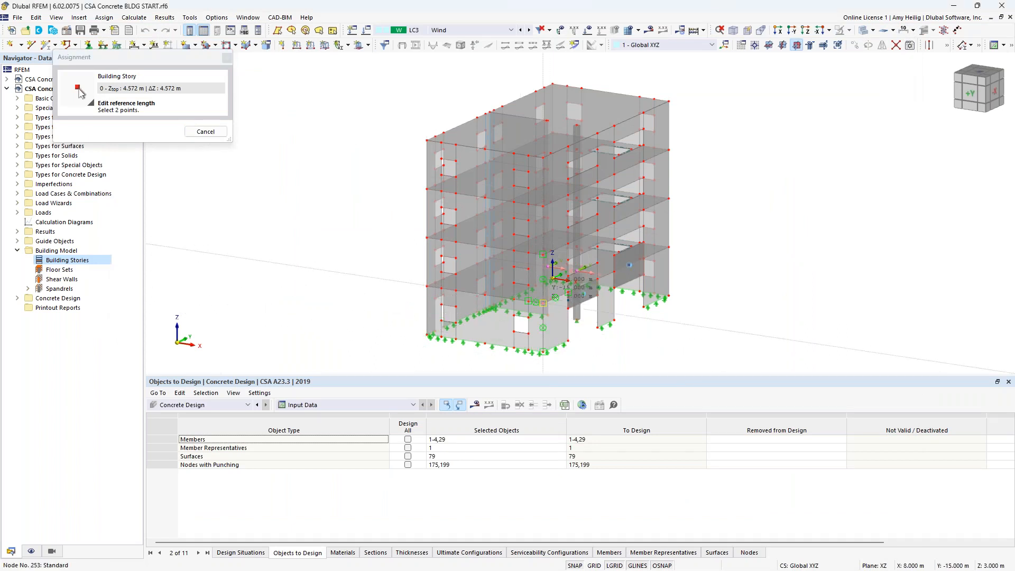
left_click(553, 277)
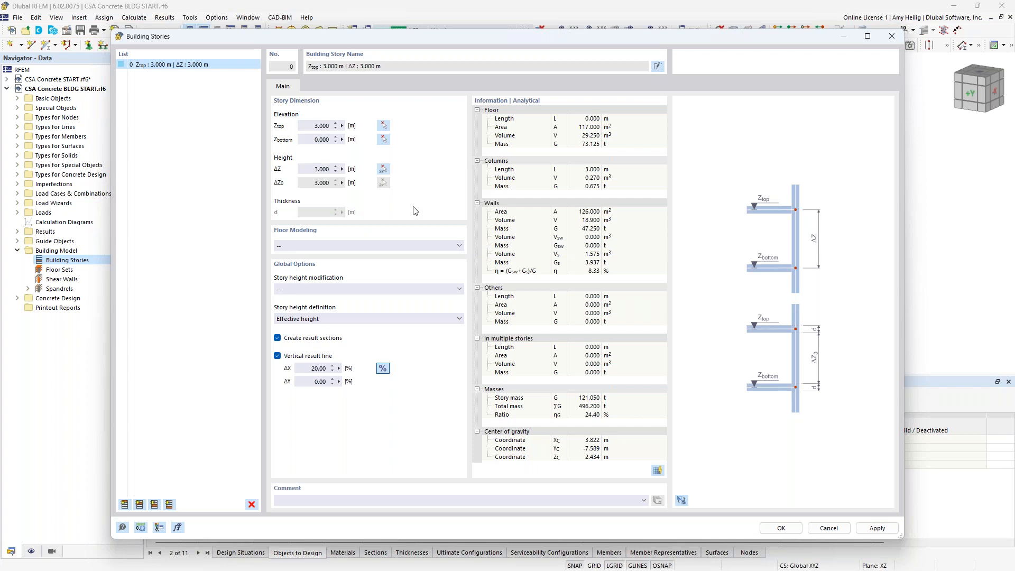
left_click(406, 245)
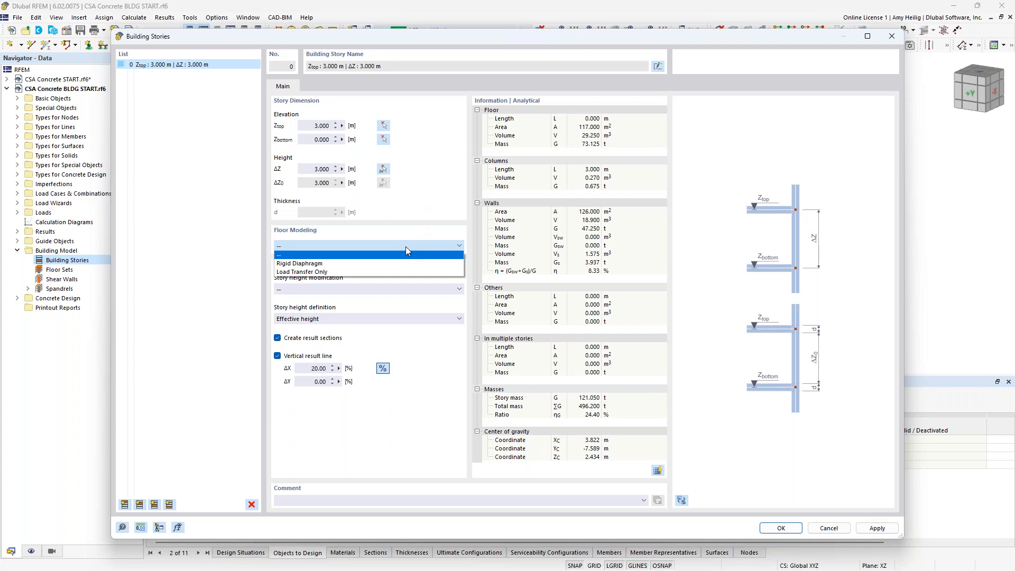
left_click(351, 263)
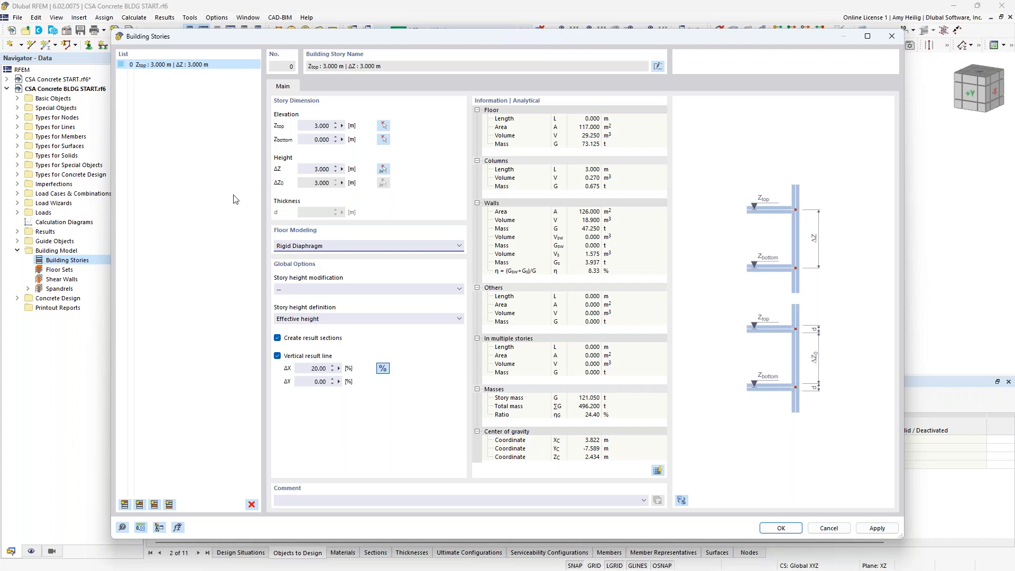
Add three more 3 m stories above the first, up to elevation 12 m, and accept the building stories
left_click(125, 505)
left_click(125, 505)
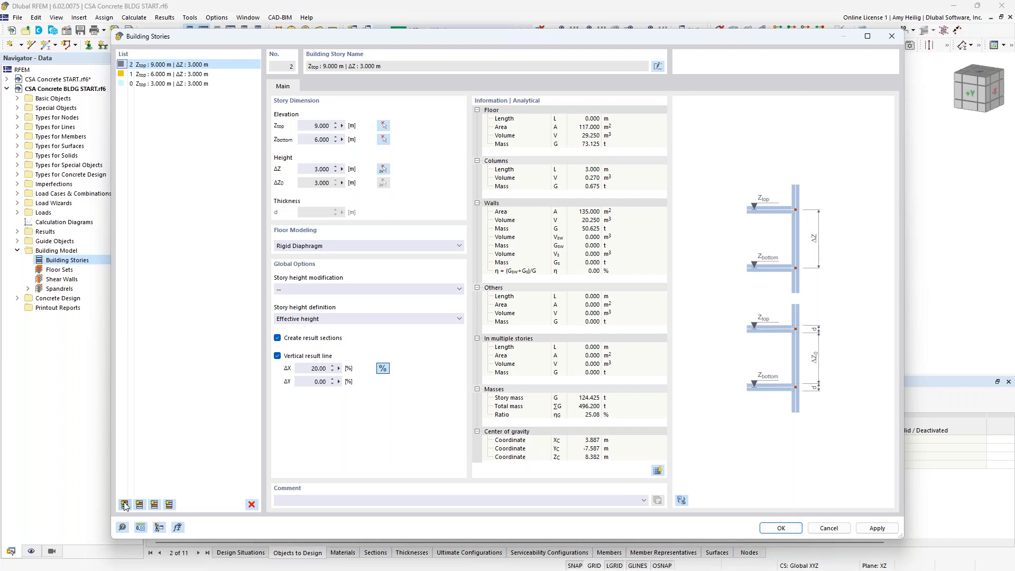
left_click(125, 505)
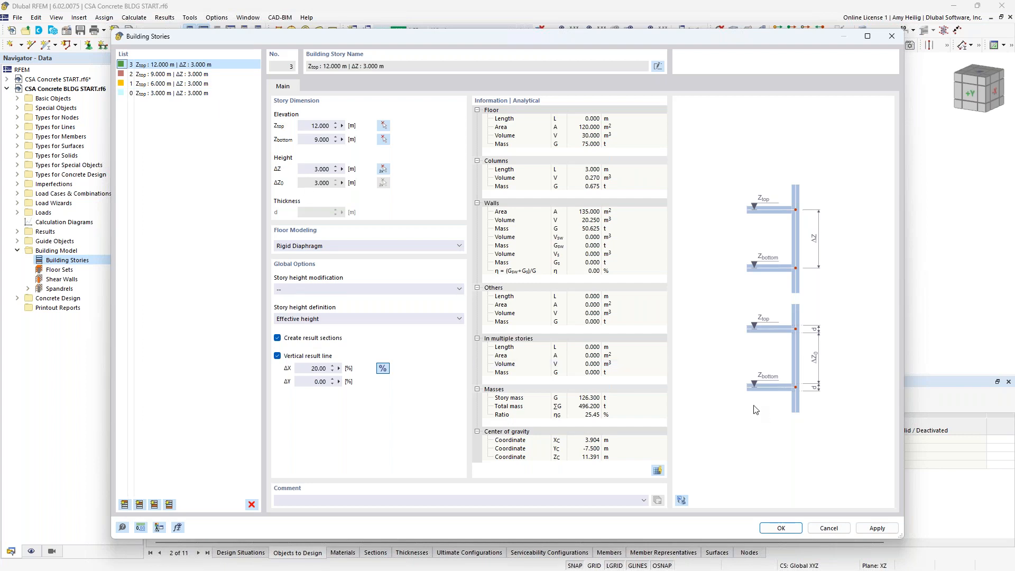
left_click(781, 527)
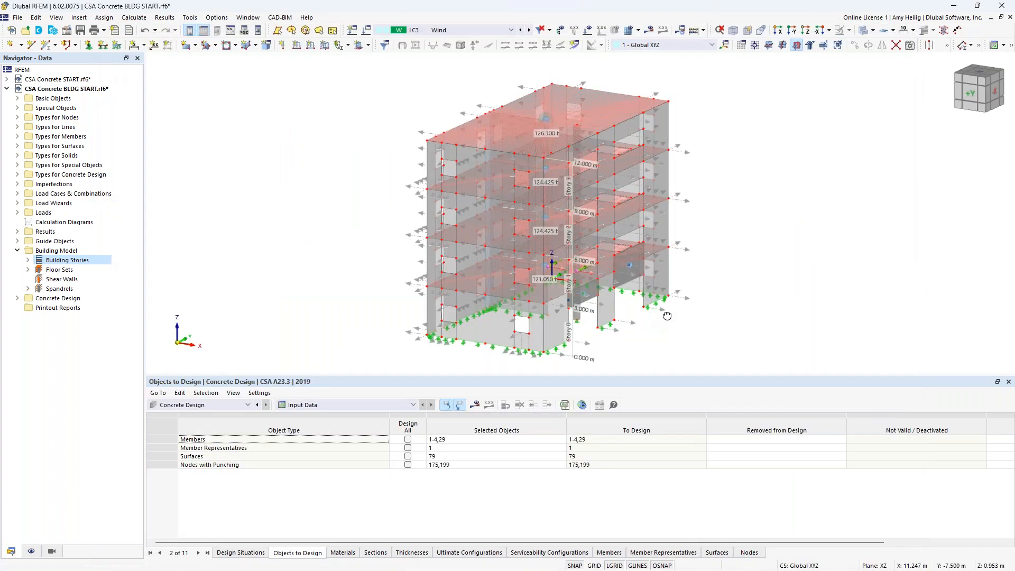
middle_click_drag(695, 312, 735, 312, "ctrl")
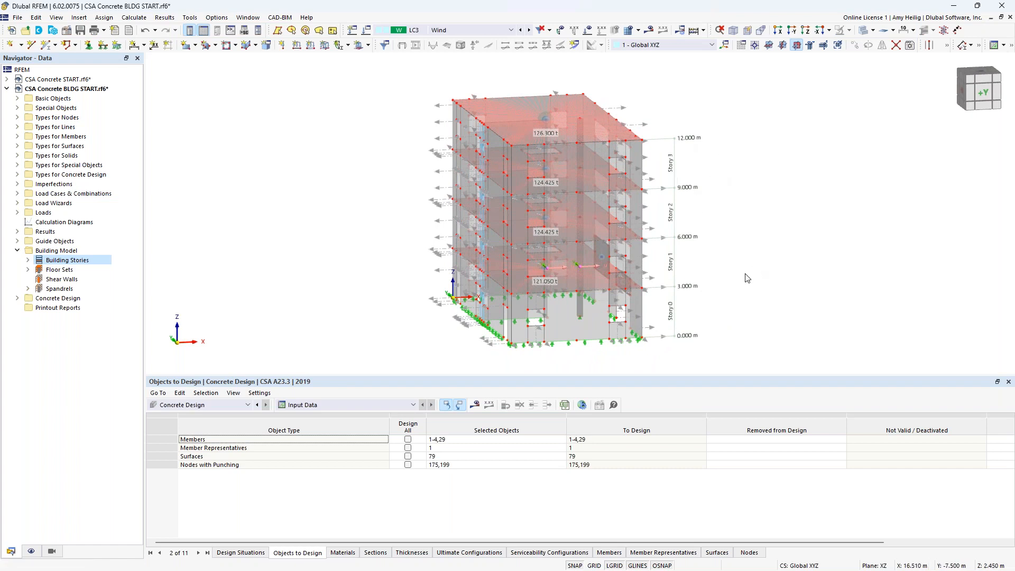
Display the building as a wireframe and examine the roof slab's rigid diaphragm links
middle_click_drag(793, 264, 646, 267, "ctrl")
scroll(646, 268, "down", 1)
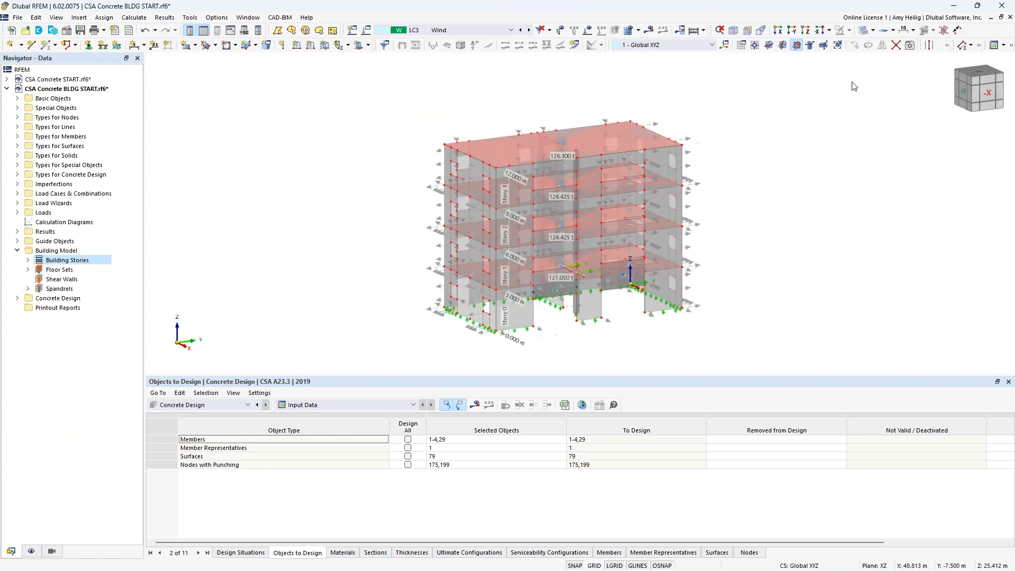
left_click(862, 34)
middle_click_drag(755, 193, 517, 205, "ctrl")
scroll(517, 205, "up", 5)
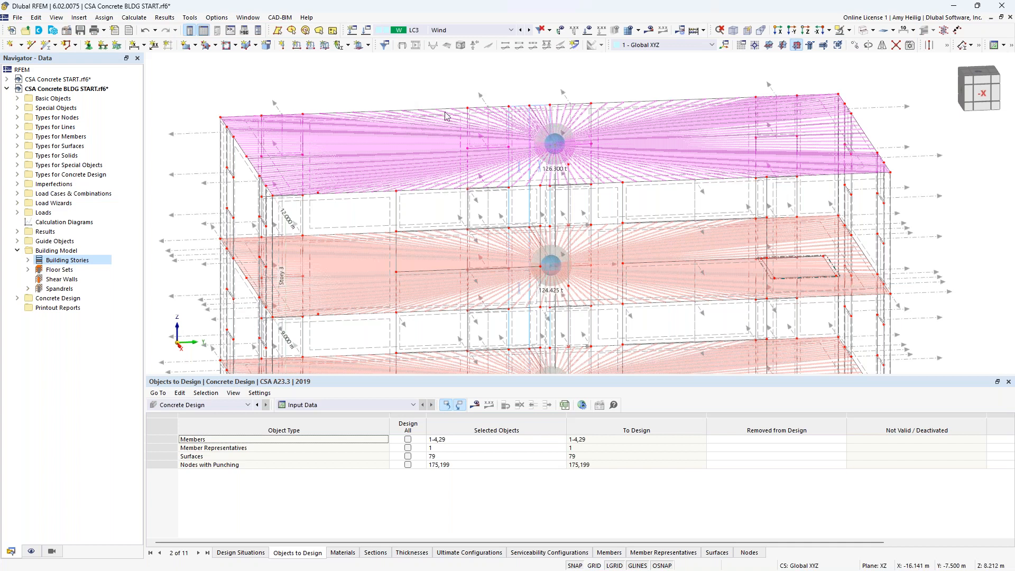
scroll(449, 116, "up", 3)
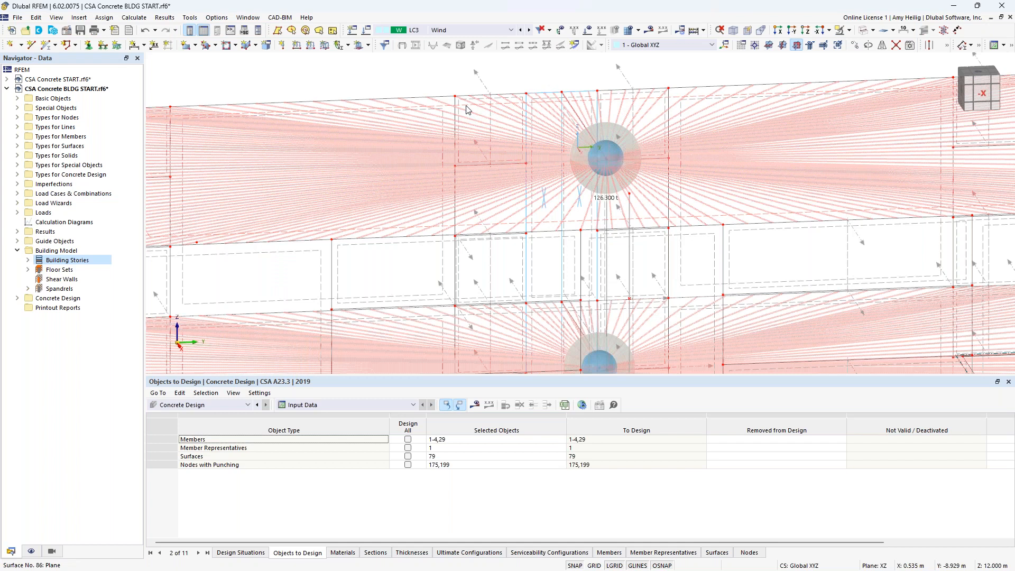
Check the roof slab's stiffness type and the available options in its surface properties, leaving them unmodified
double_click(467, 109)
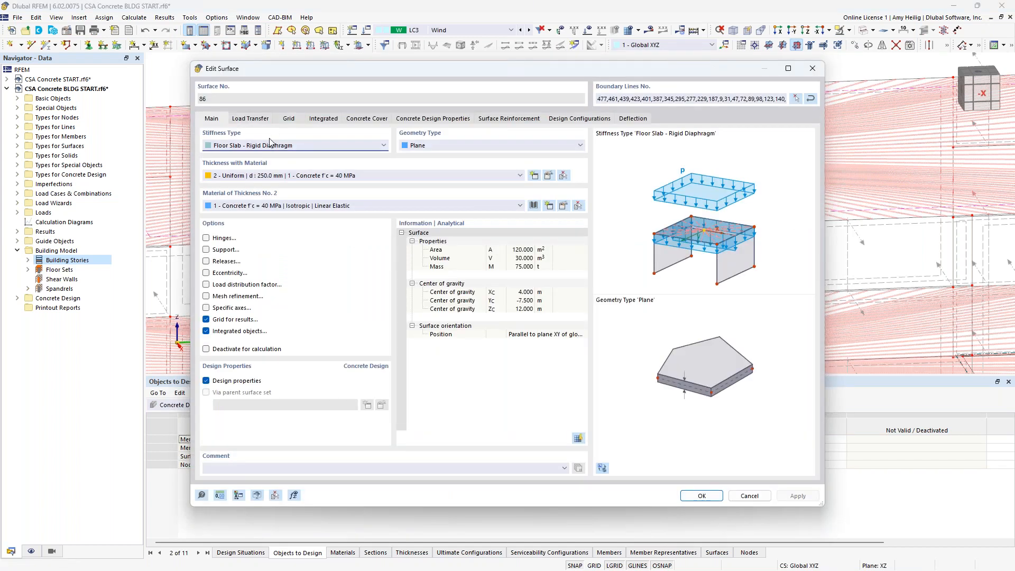
left_click(310, 145)
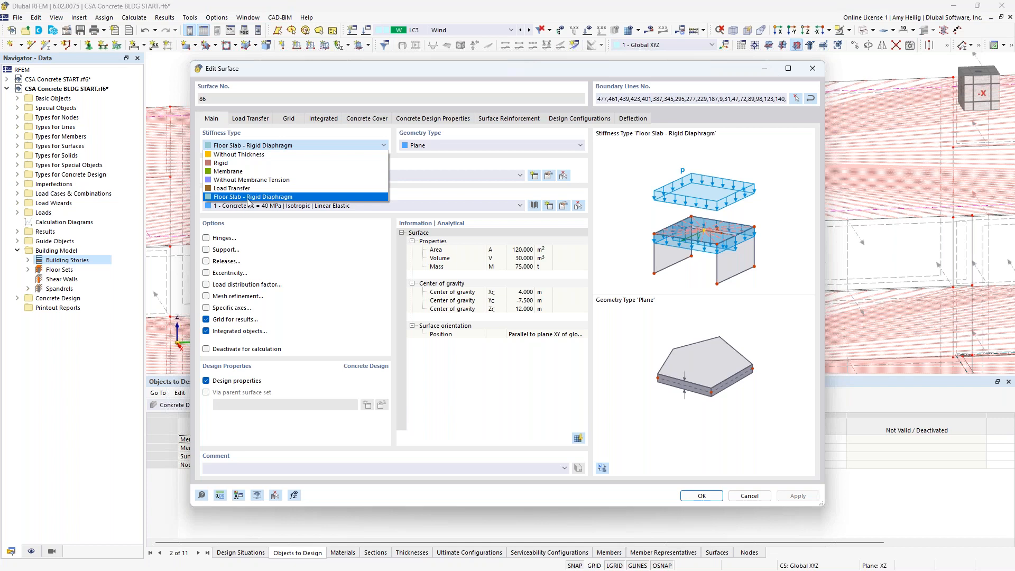
left_click(423, 168)
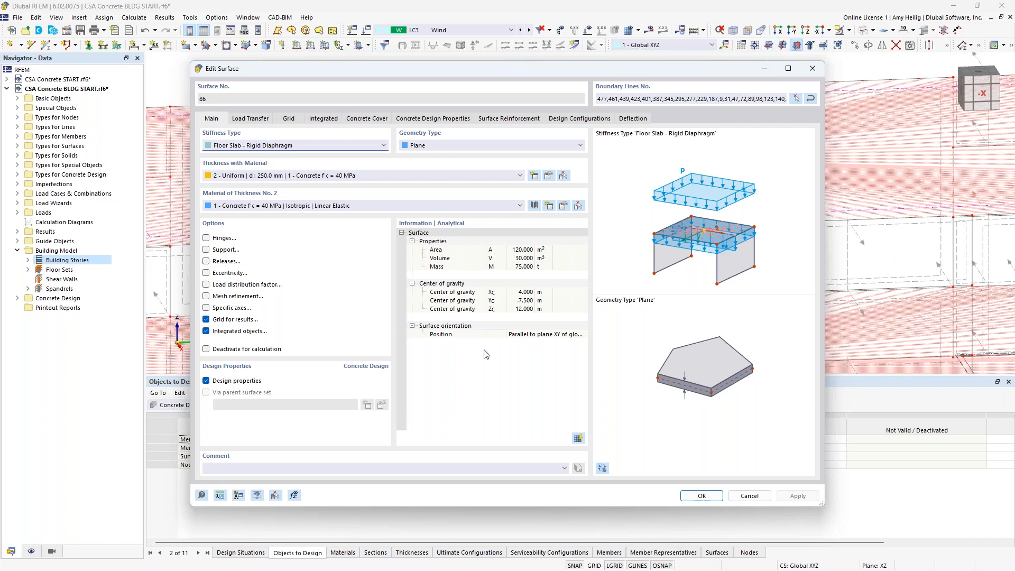
left_click(745, 496)
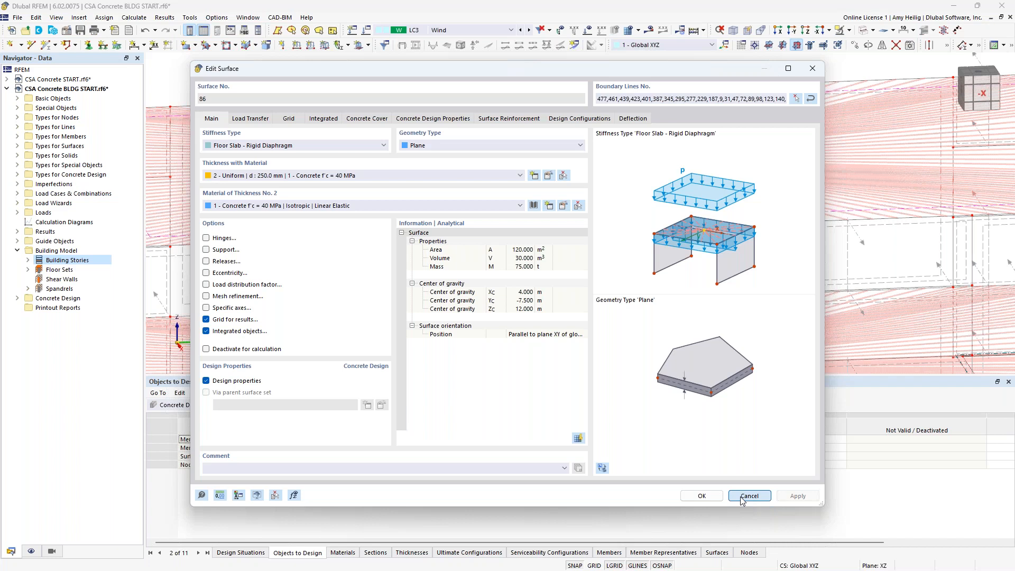
Hide the rigid links under Special Objects in the model display settings
scroll(433, 252, "down", 5)
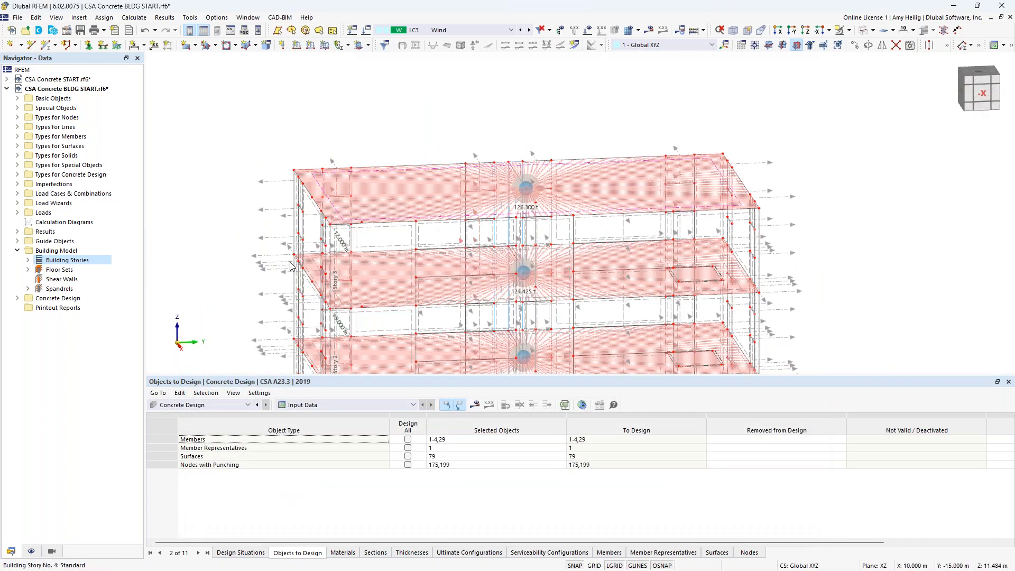
left_click(32, 551)
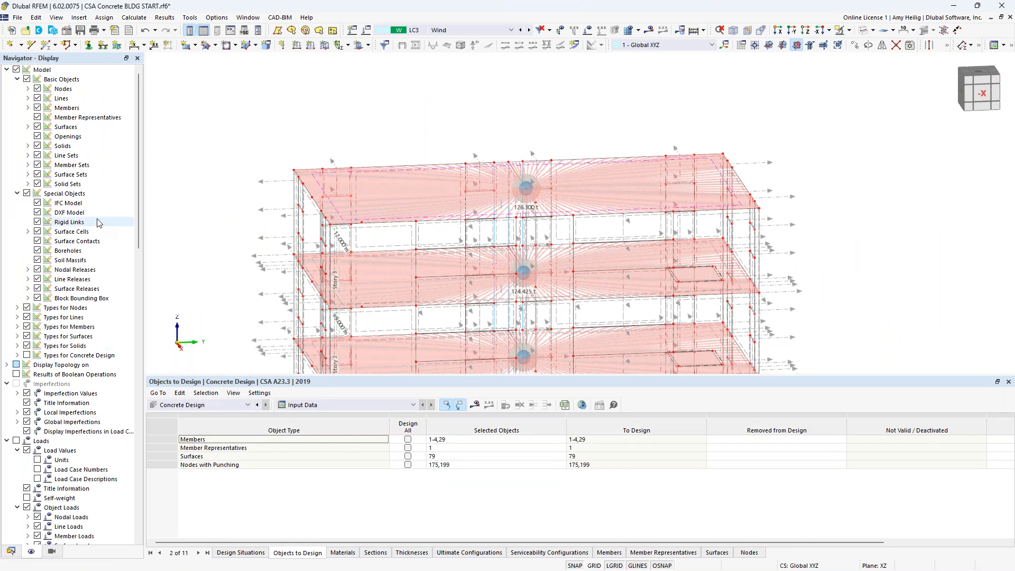
left_click(38, 222)
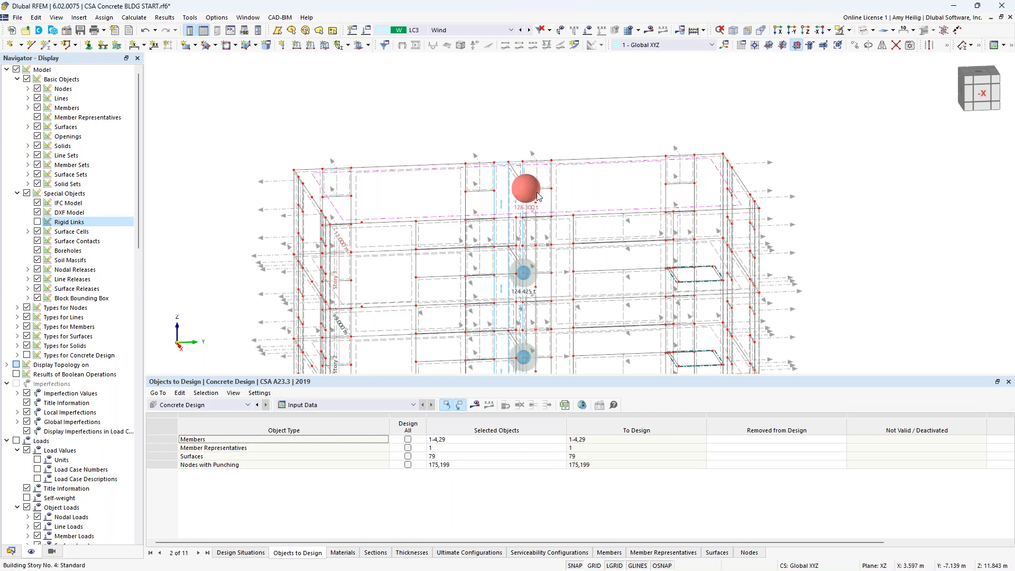
Review the top story's floor set properties from its center-of-mass sphere, including mass and center of gravity, without editing them
scroll(528, 195, "up", 3)
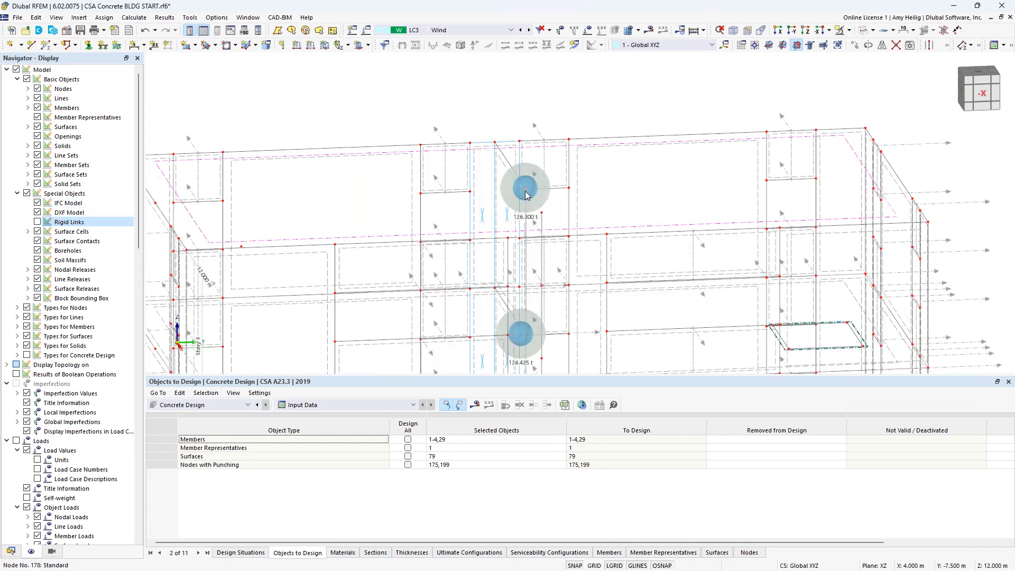
mouse_move(508, 197)
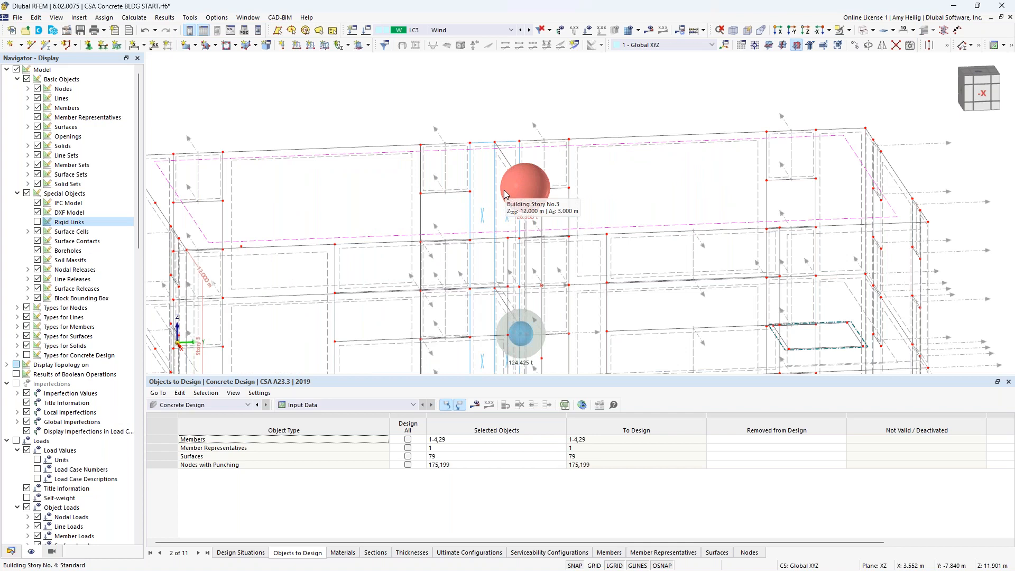
double_click(531, 187)
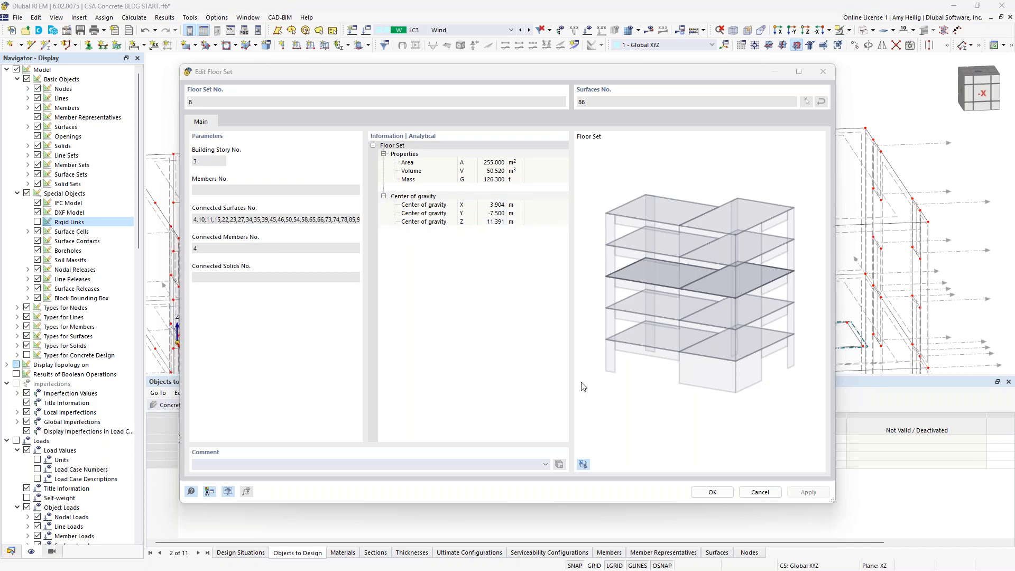
left_click(759, 492)
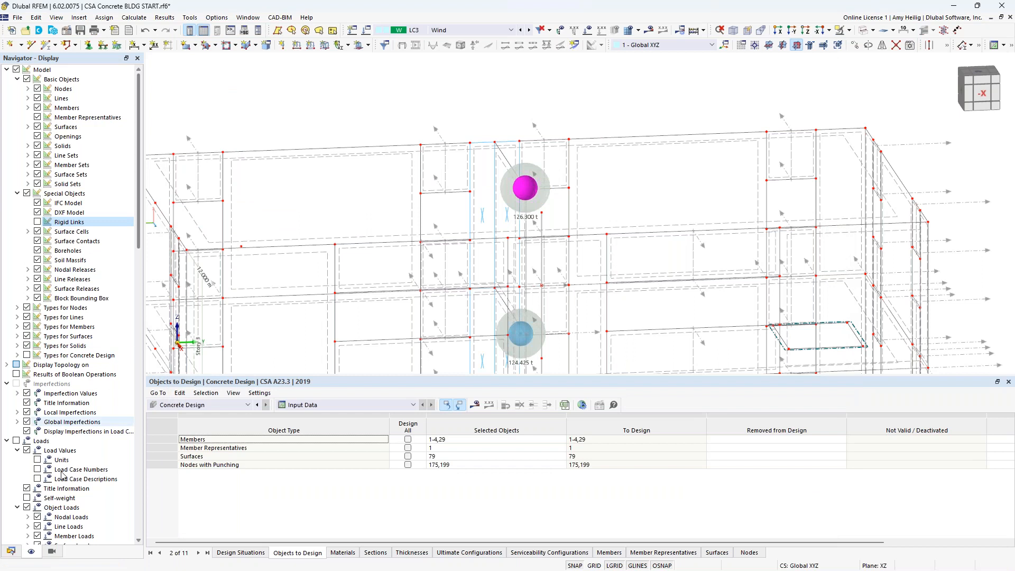
Return the navigator to the model data and show the whole building in solid rendering
left_click(11, 551)
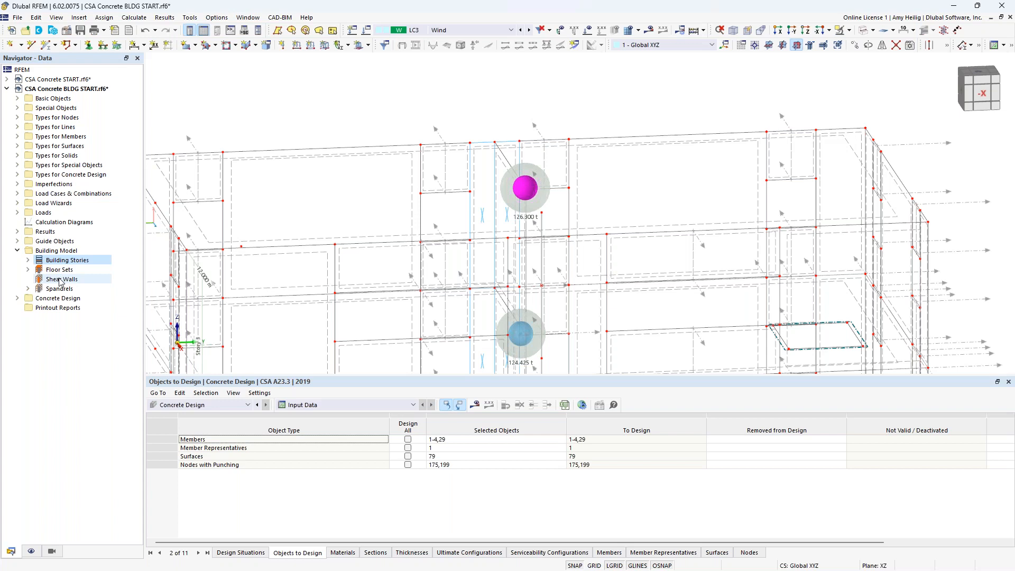
left_click(863, 30)
scroll(600, 97, "down", 5)
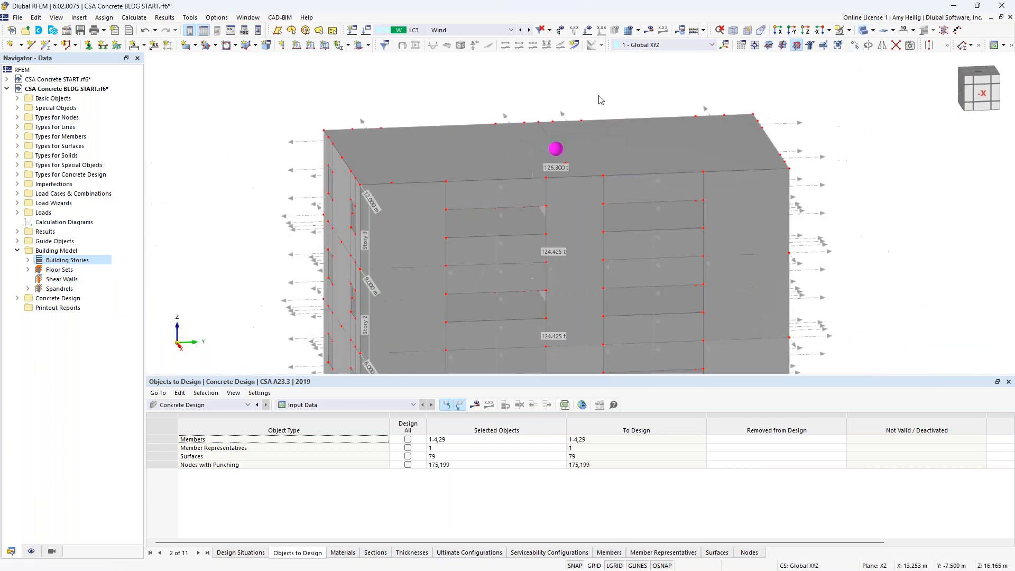
middle_click_drag(512, 199, 462, 202, "ctrl")
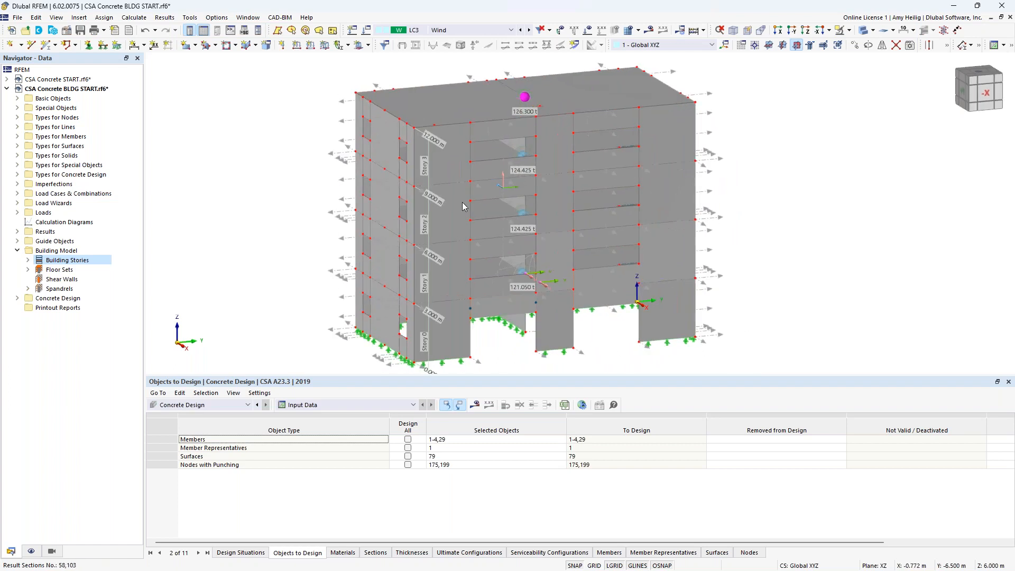
Create a shear wall from the four stacked wall surfaces 82-85 between the window openings on the building's end face
right_click(67, 282)
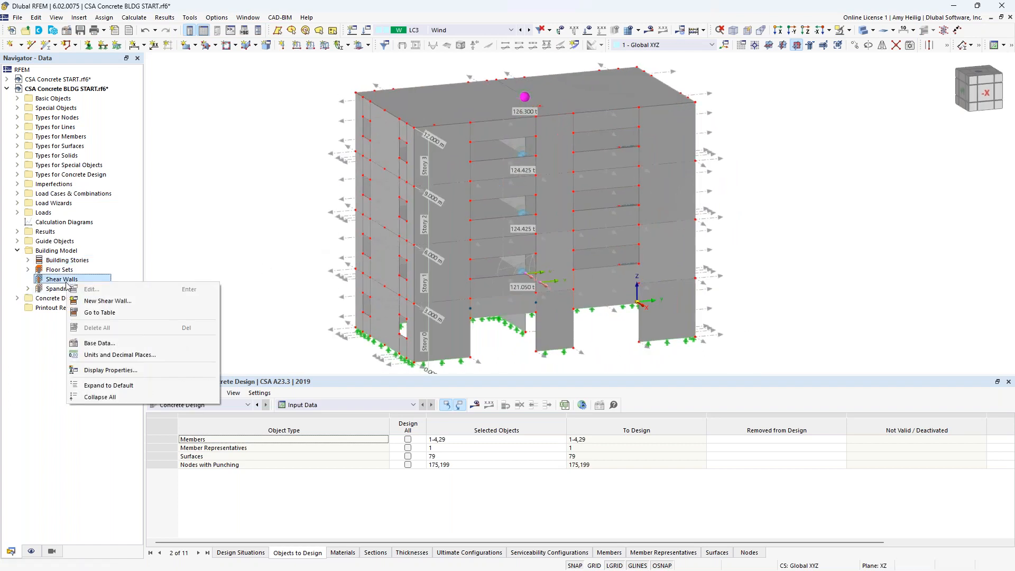
left_click(108, 301)
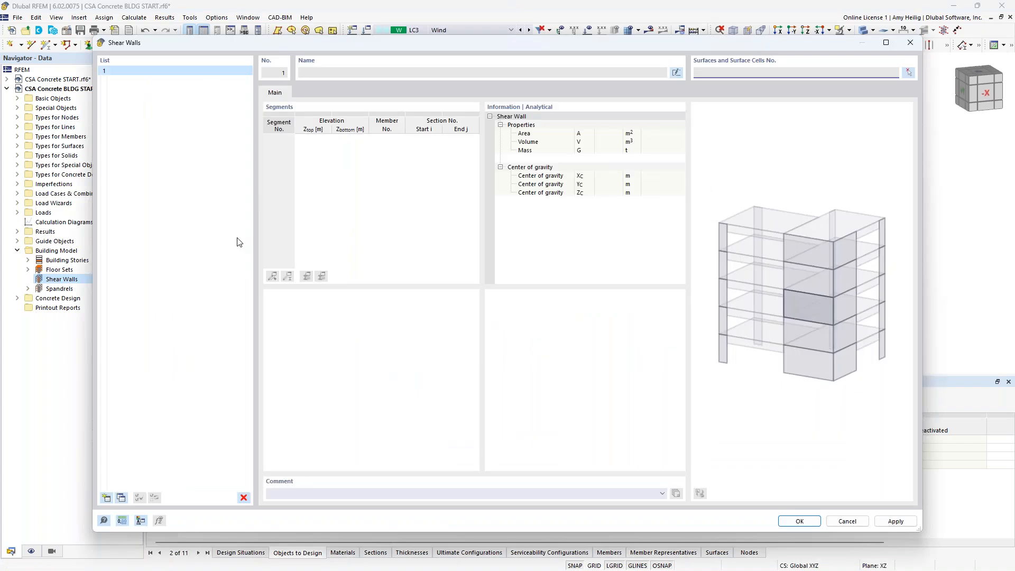
left_click(907, 74)
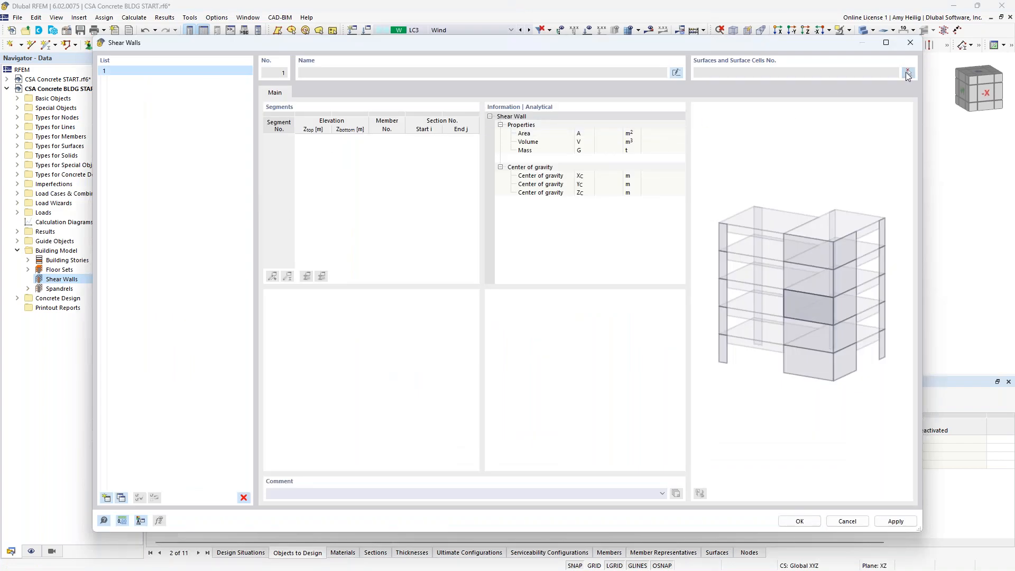
middle_click_drag(272, 300, 297, 304, "ctrl")
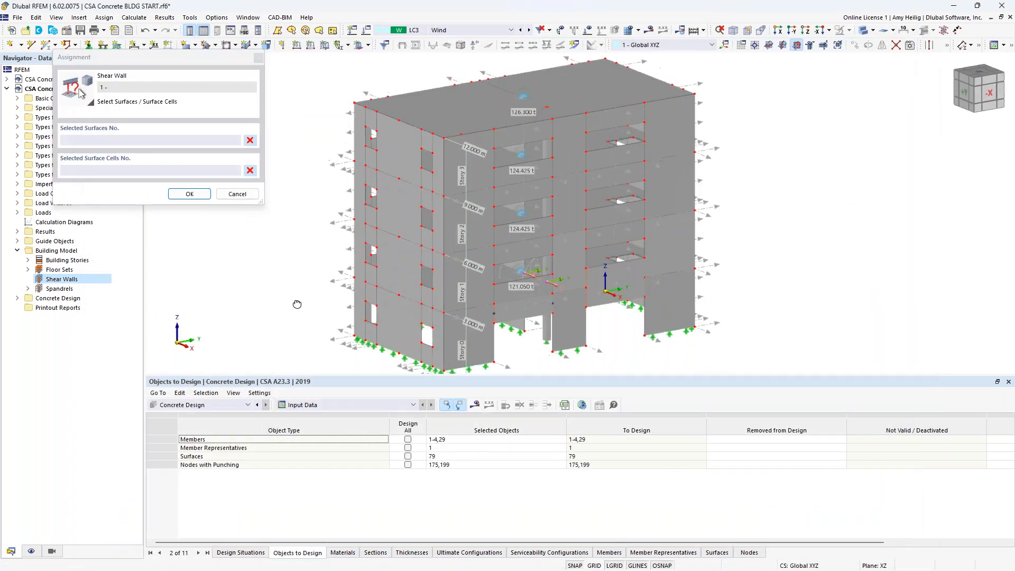
left_click(395, 313)
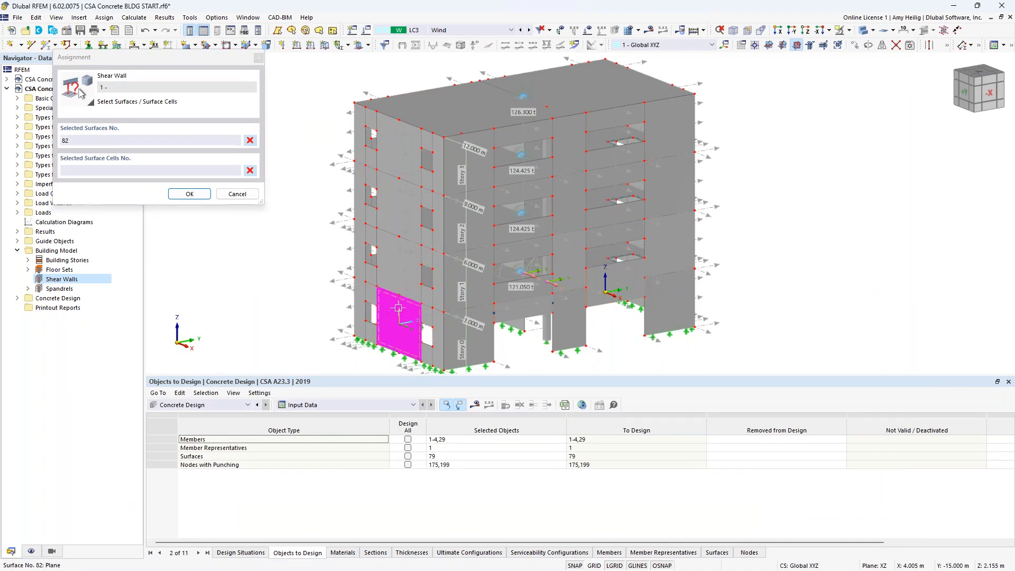
left_click(403, 277)
left_click(409, 227)
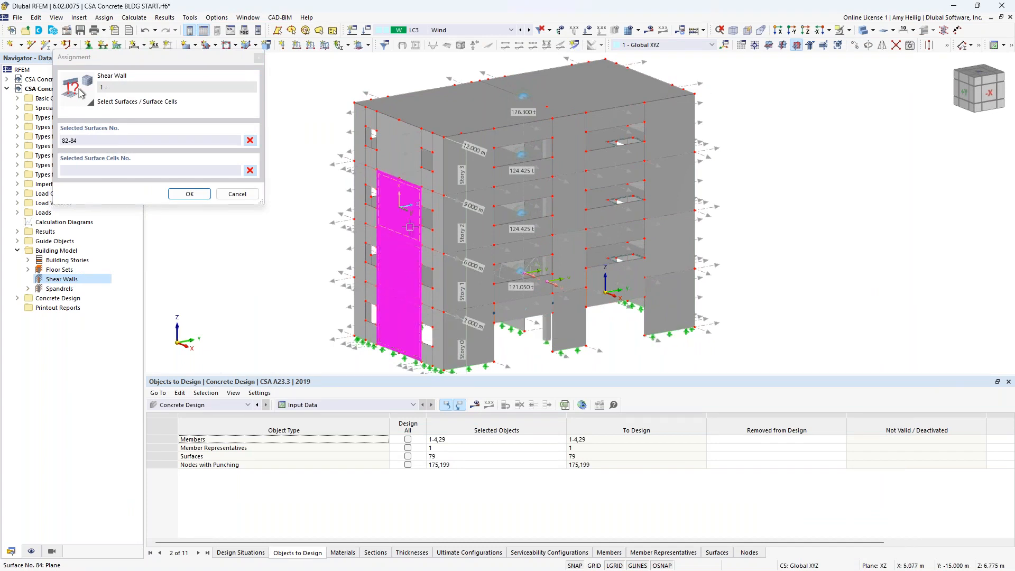
left_click(406, 169)
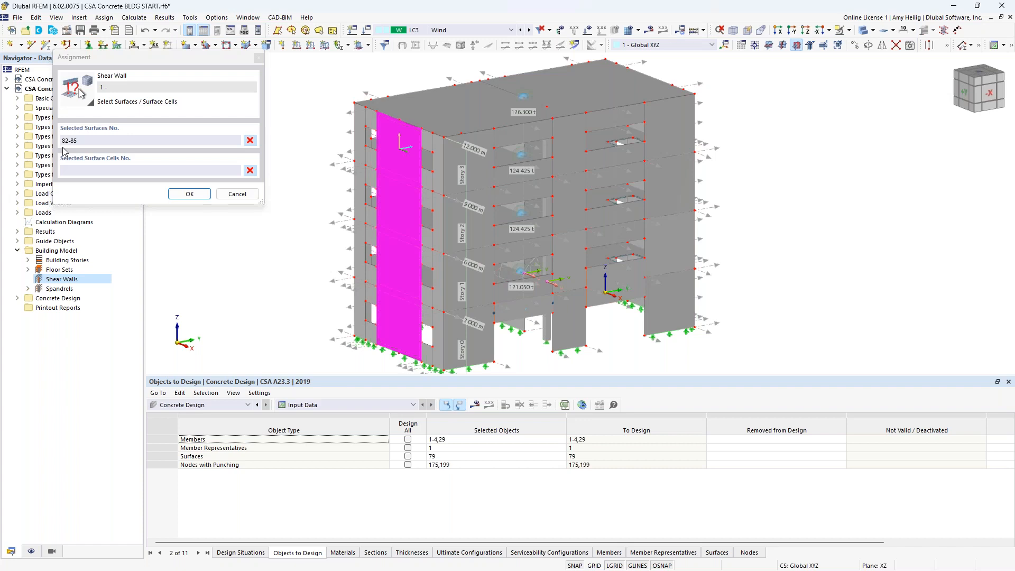
left_click(188, 194)
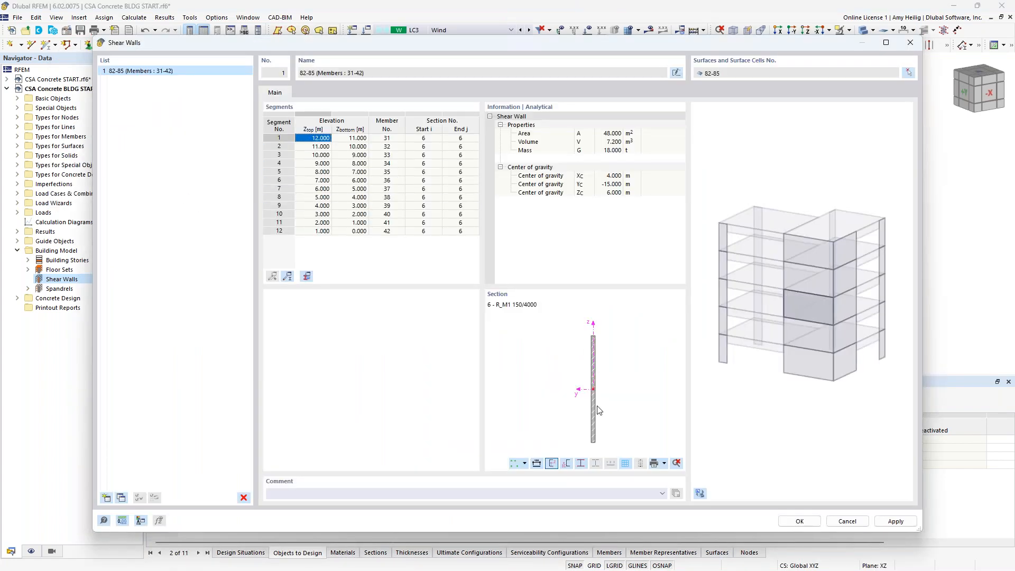
Start a second shear wall and assign the lower two stories' L-shaped corner surfaces 47, 48, 55 and 56
left_click(106, 497)
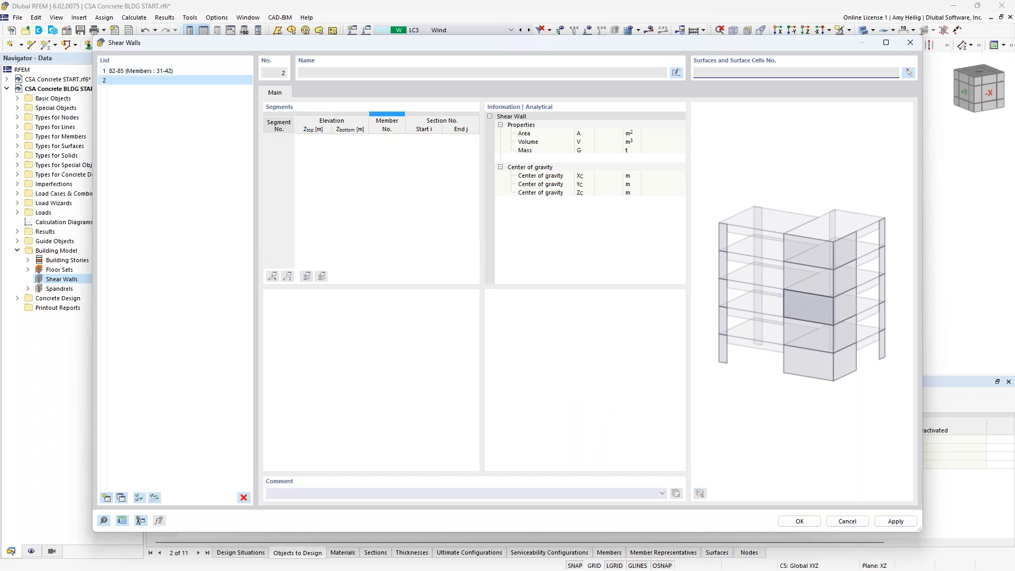
left_click(908, 73)
middle_click_drag(786, 254, 620, 311, "ctrl")
scroll(620, 311, "up", 1)
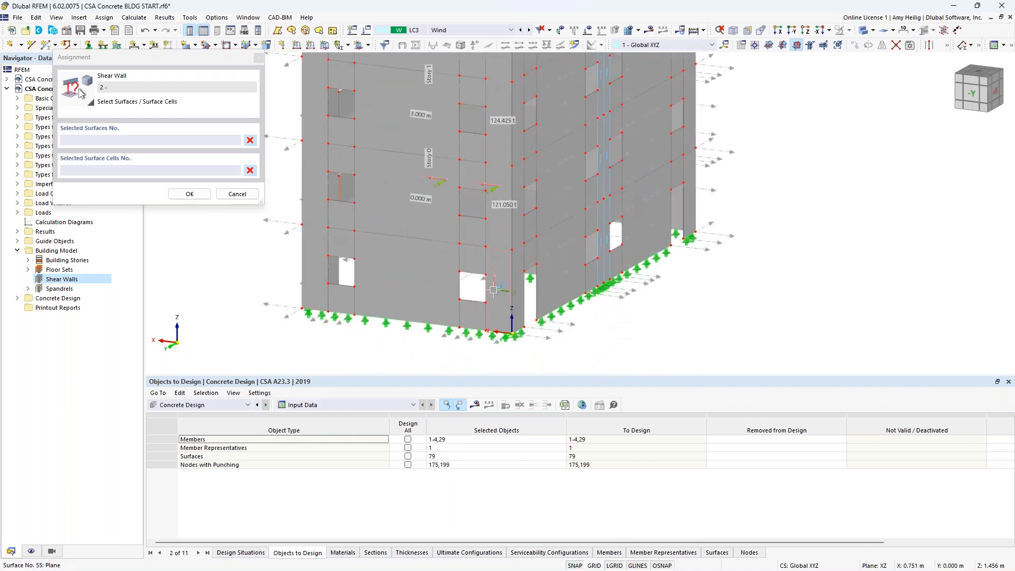
left_click(494, 289)
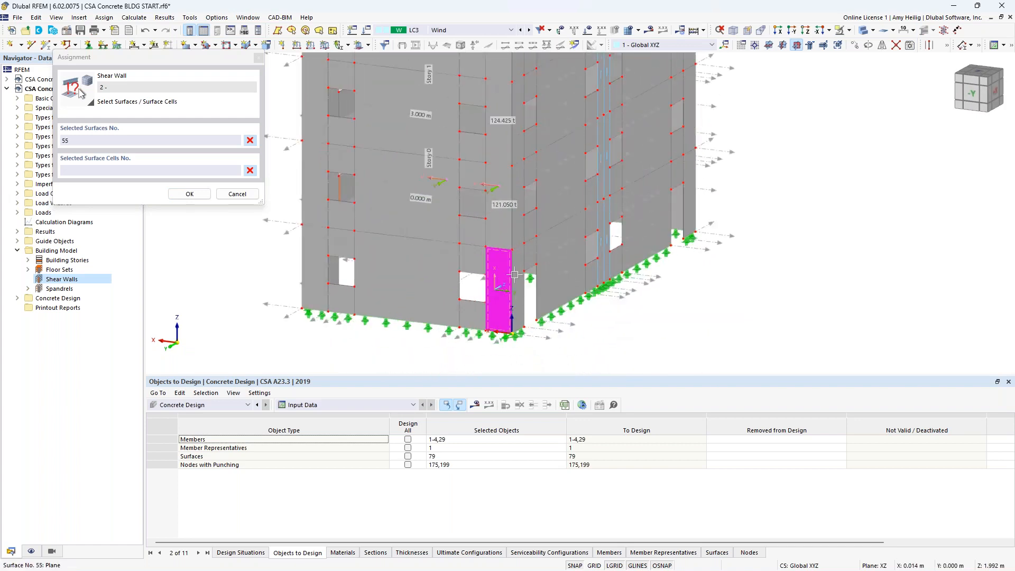
left_click(519, 272)
left_click(499, 237)
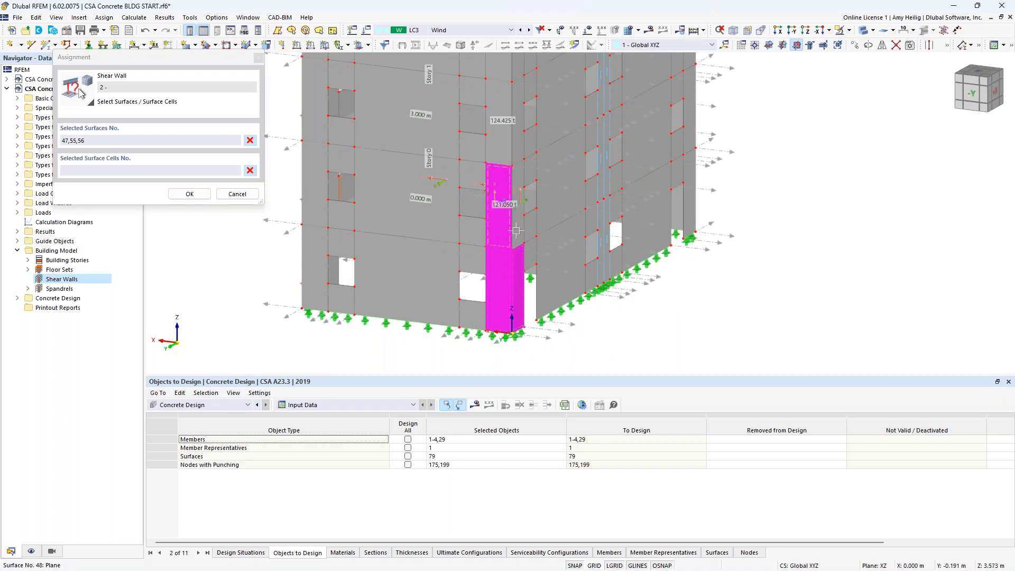
left_click(522, 224)
Add the upper two stories' corner surfaces 49, 50, 57 and 58 to the second shear wall and accept the assignment
middle_click_drag(546, 197, 534, 303)
left_click(496, 258)
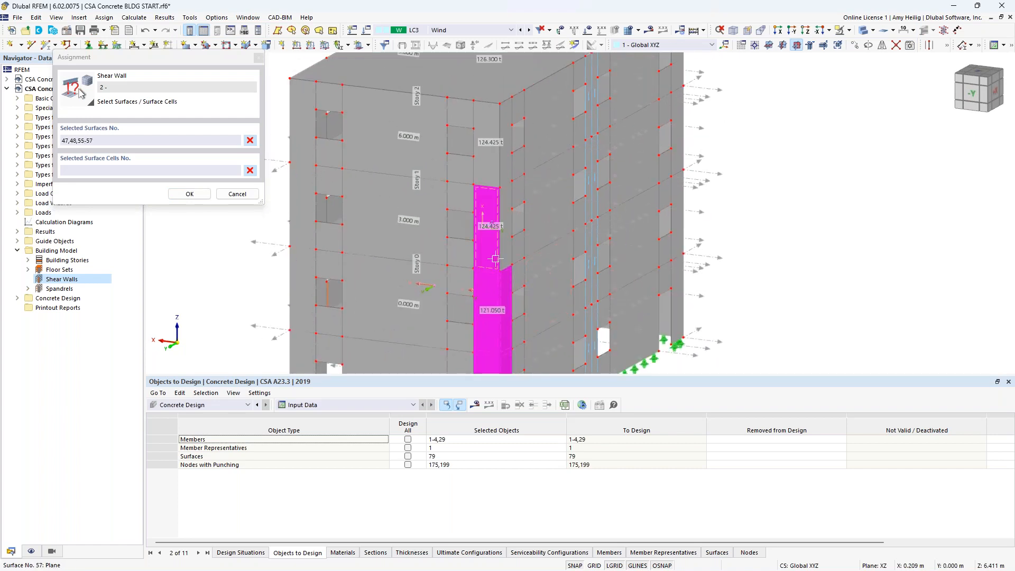
left_click(507, 251)
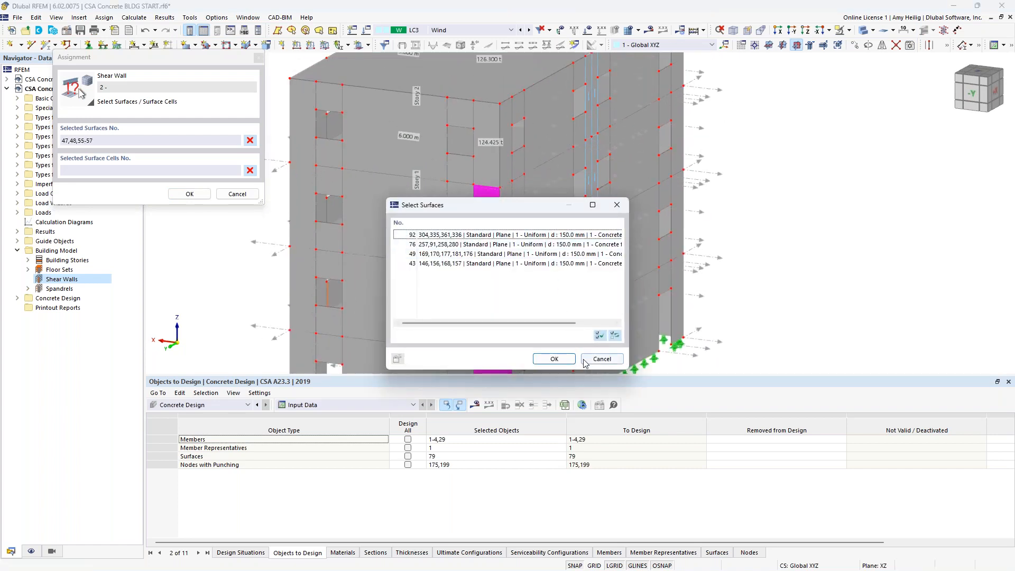
left_click(600, 359)
left_click(505, 255)
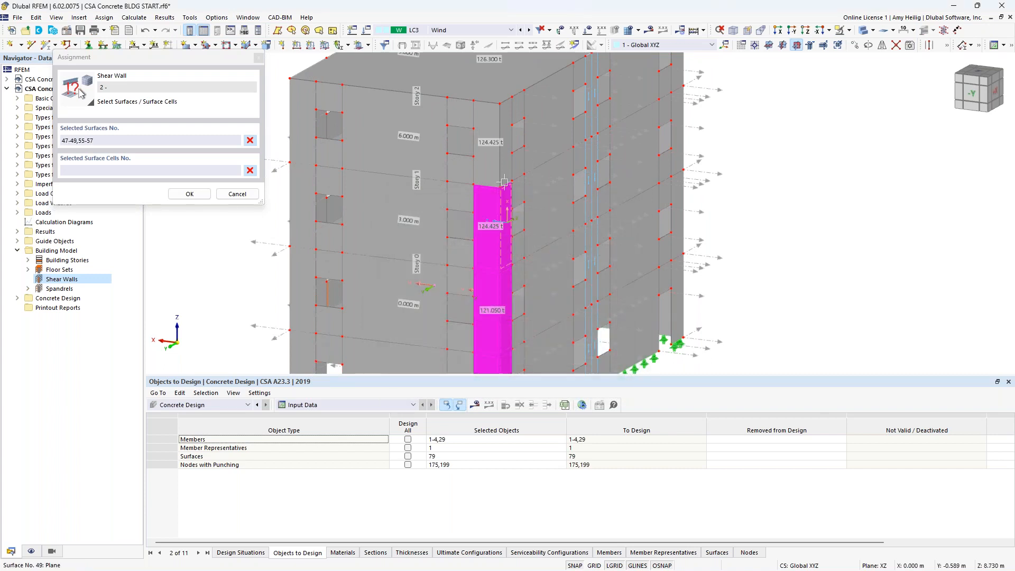
left_click(490, 170)
left_click(505, 166)
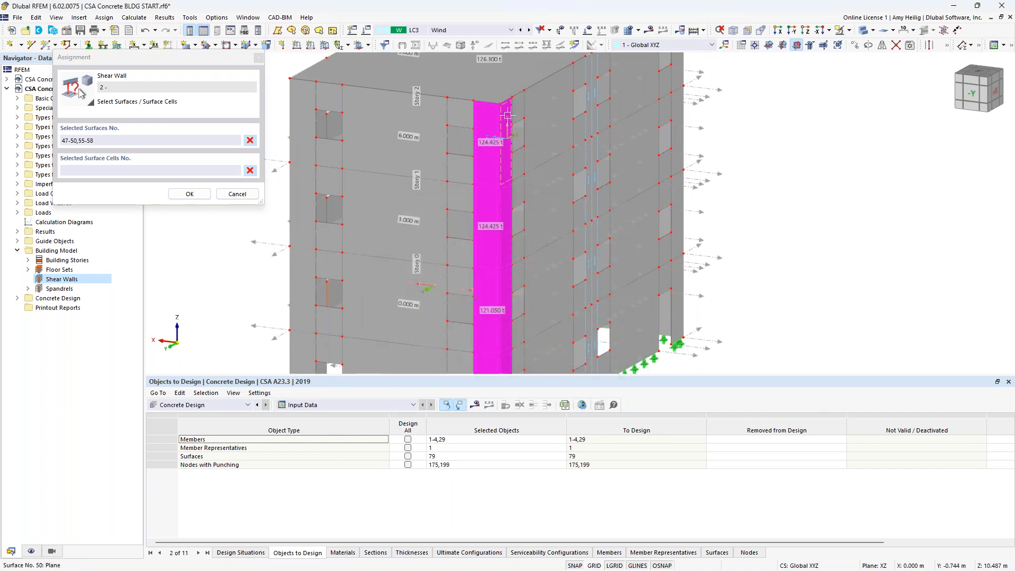
left_click(189, 194)
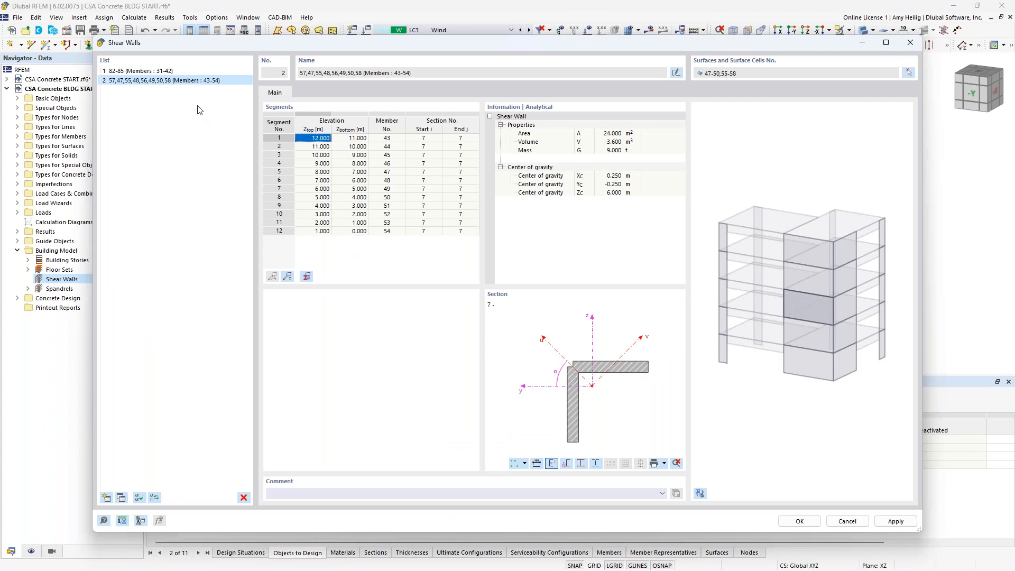
Compare the segments and cross-sections of the two shear walls, and accept the shear wall definitions
left_click(177, 74)
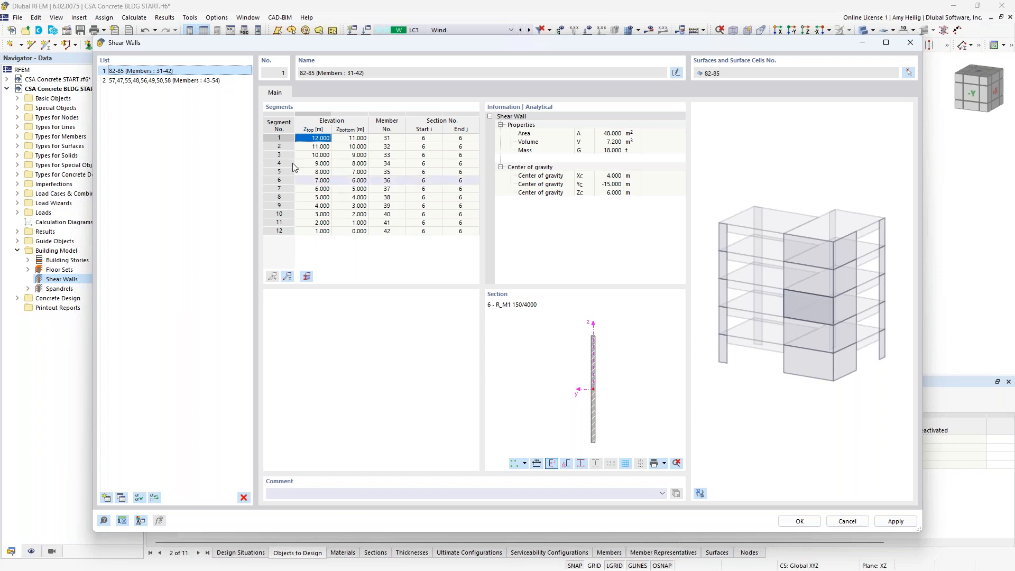
left_click(183, 80)
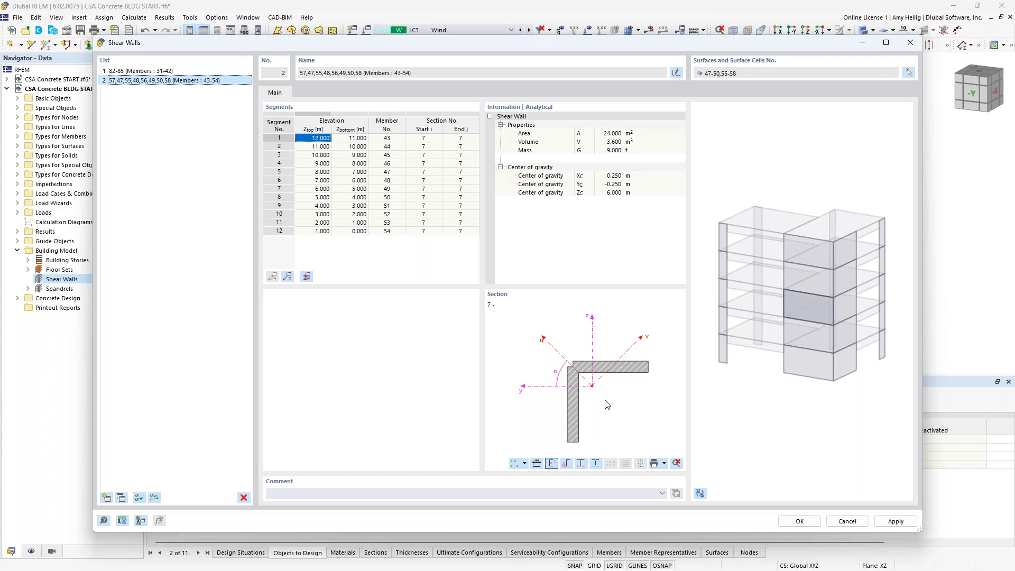
left_click(799, 521)
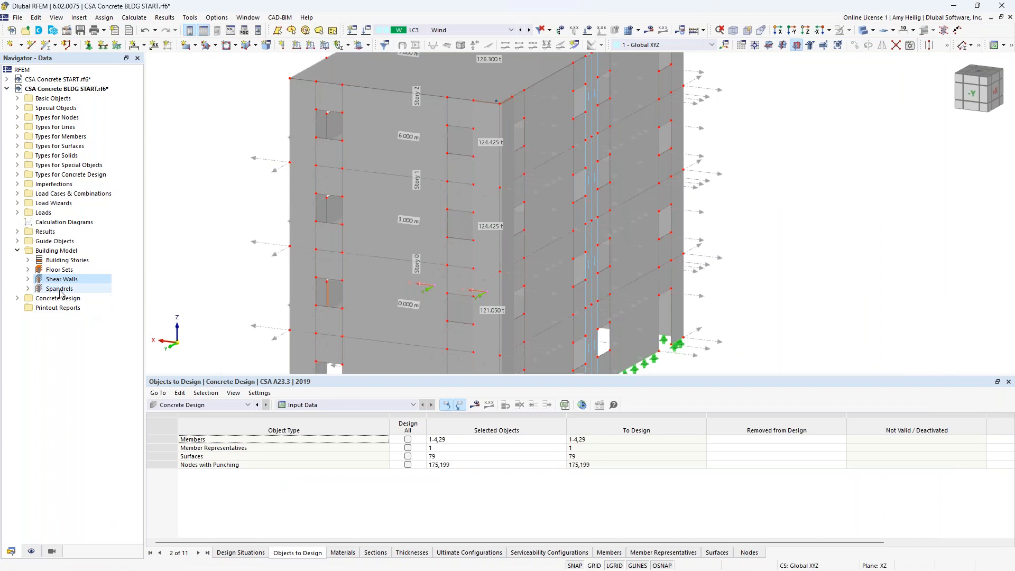
Open the existing spandrels for editing and locate the first spandrel's assigned surface 119 in the building model
left_click(60, 289)
right_click(58, 291)
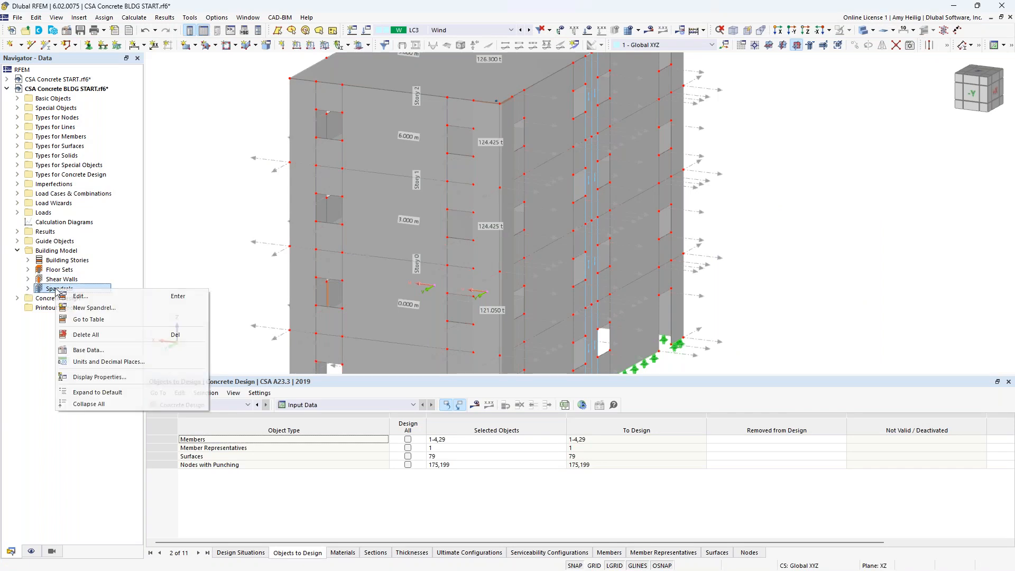
left_click(77, 296)
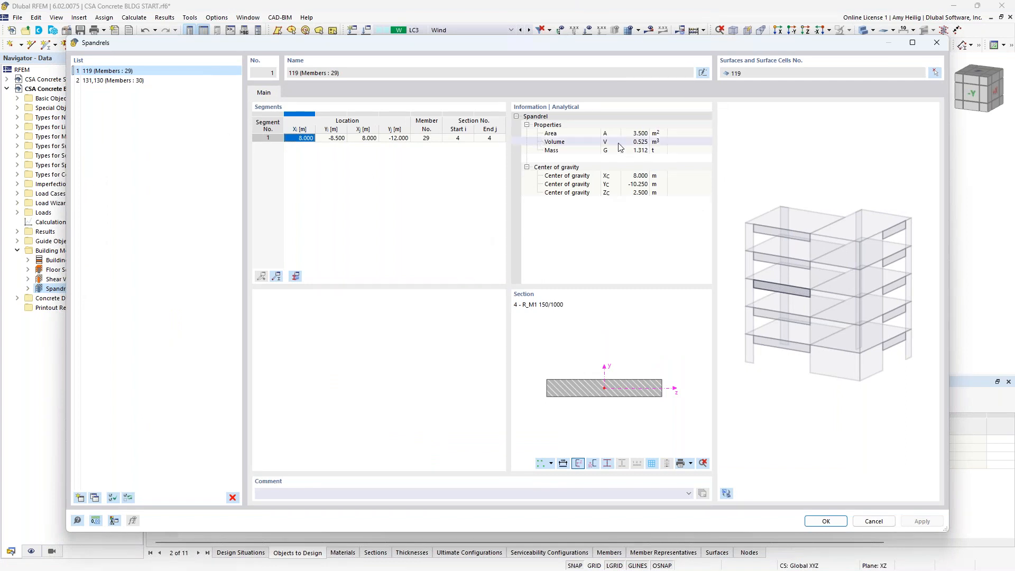
left_click(935, 73)
scroll(437, 297, "down", 3)
middle_click_drag(388, 309, 687, 301, "ctrl")
middle_click_drag(616, 308, 689, 238)
middle_click_drag(690, 238, 670, 272, "ctrl")
scroll(523, 256, "up", 4)
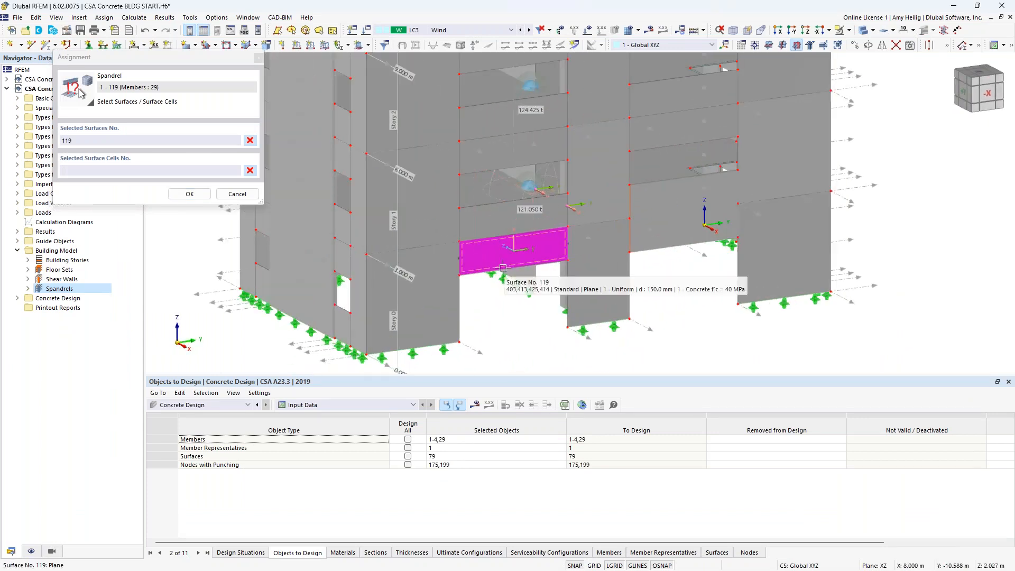
left_click(189, 193)
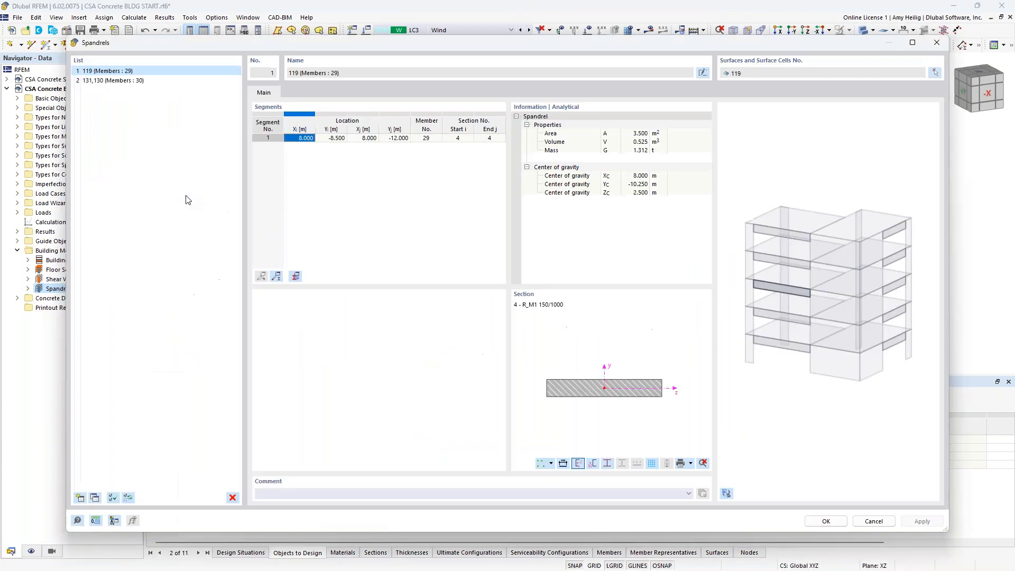
Review the second spandrel's assigned surfaces 130 and 131 in the model, and accept the spandrel definitions
left_click(150, 82)
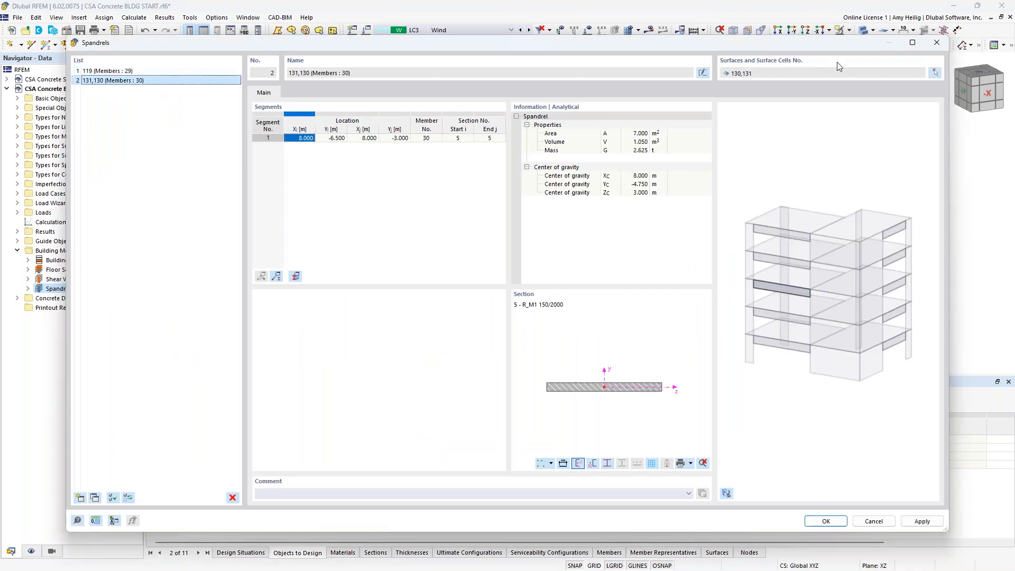
left_click(935, 73)
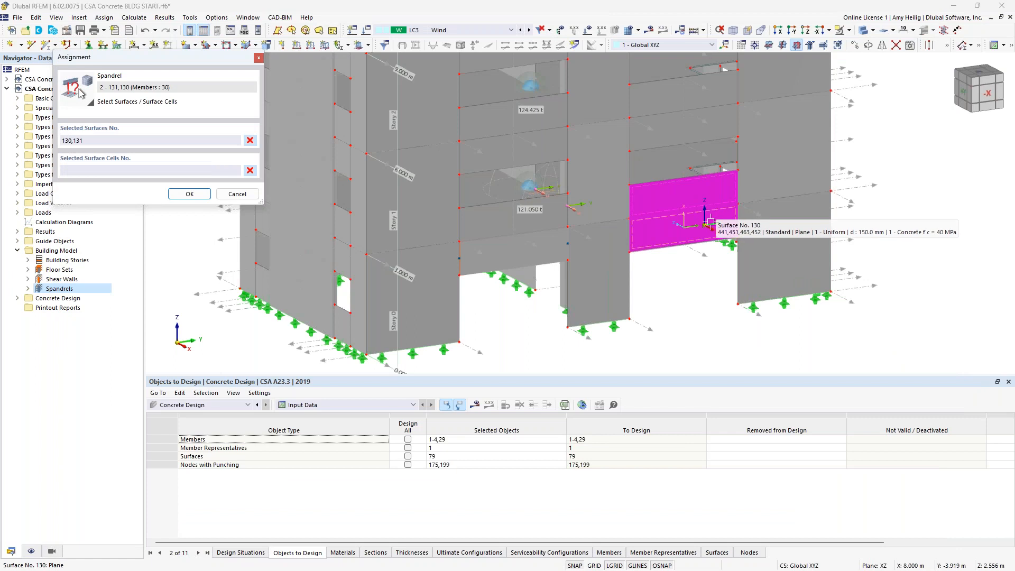
scroll(710, 222, "up", 2)
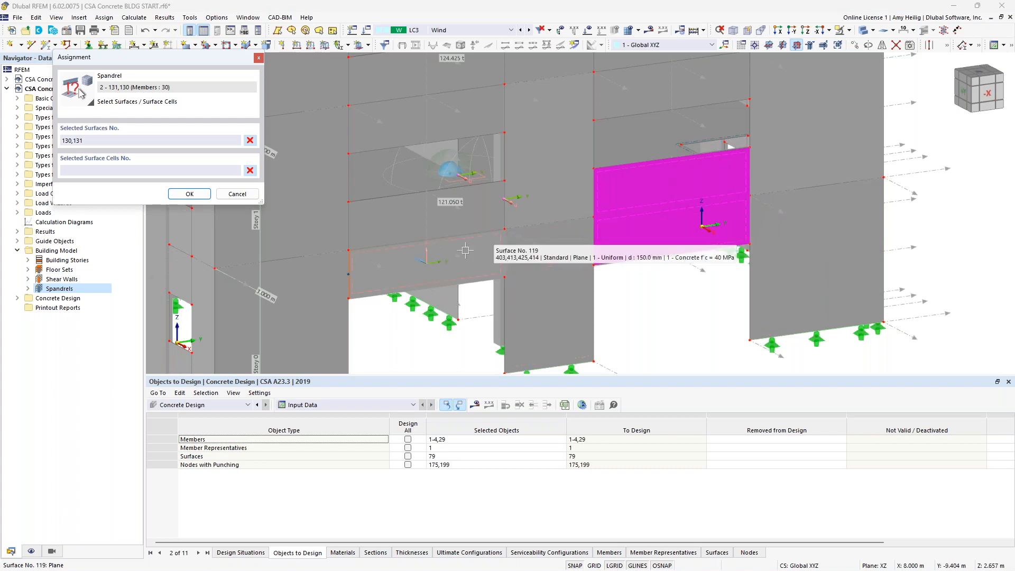
left_click(191, 195)
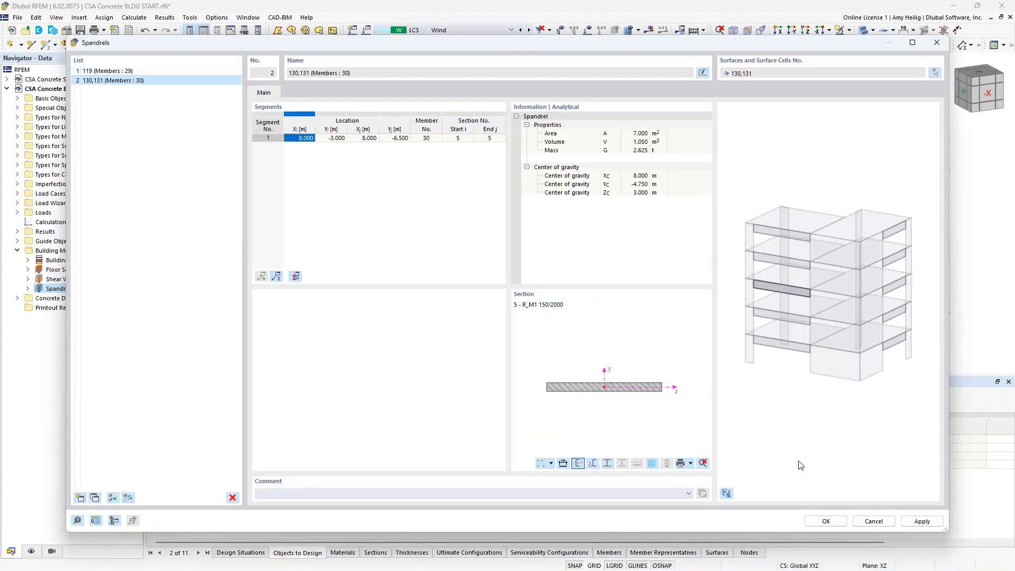
left_click(825, 522)
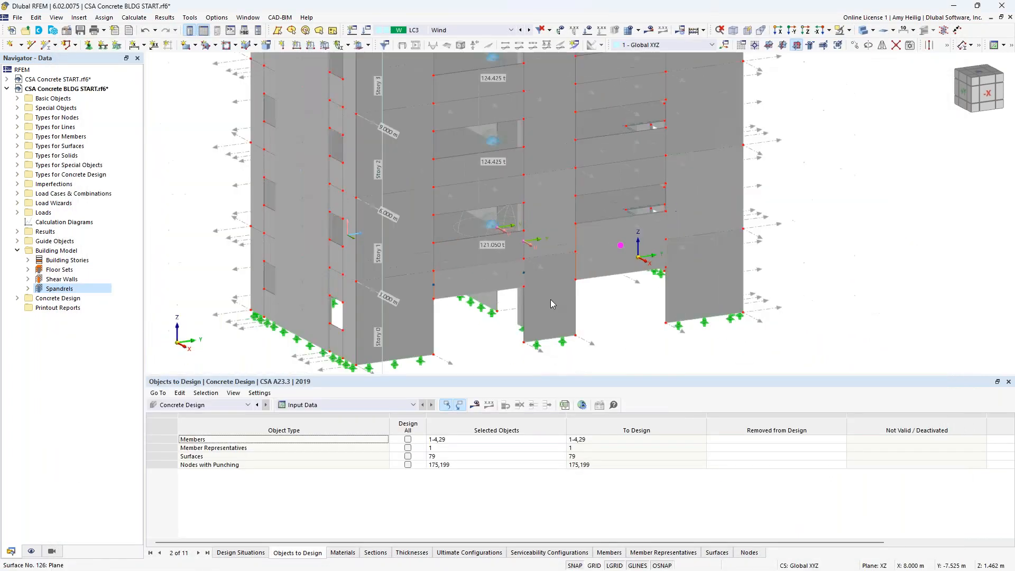
Select load combination CO4 (1.25D + 0.50L + 1.40W) and calculate its results
scroll(550, 299, "down", 3)
left_click(470, 30)
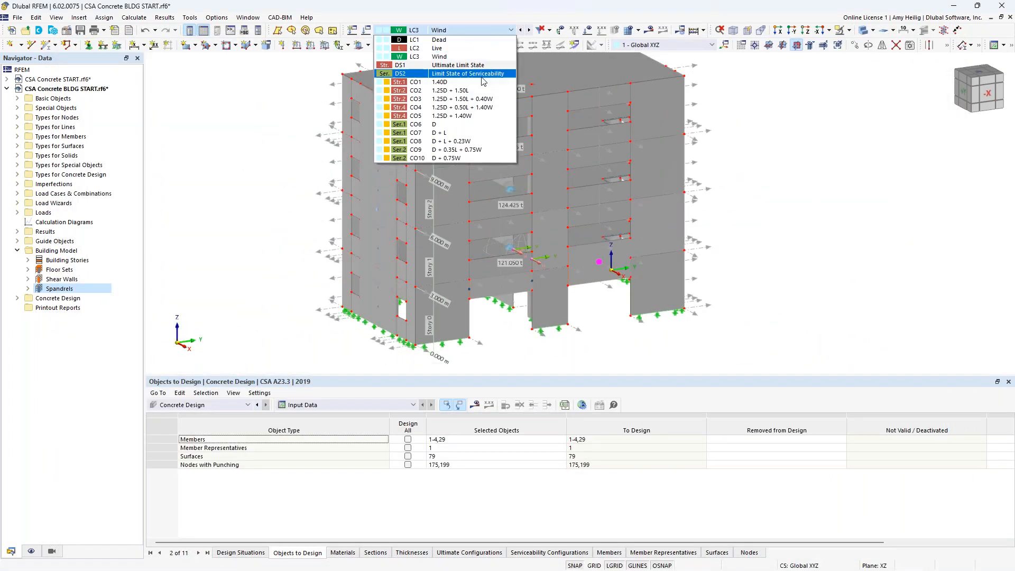
left_click(491, 108)
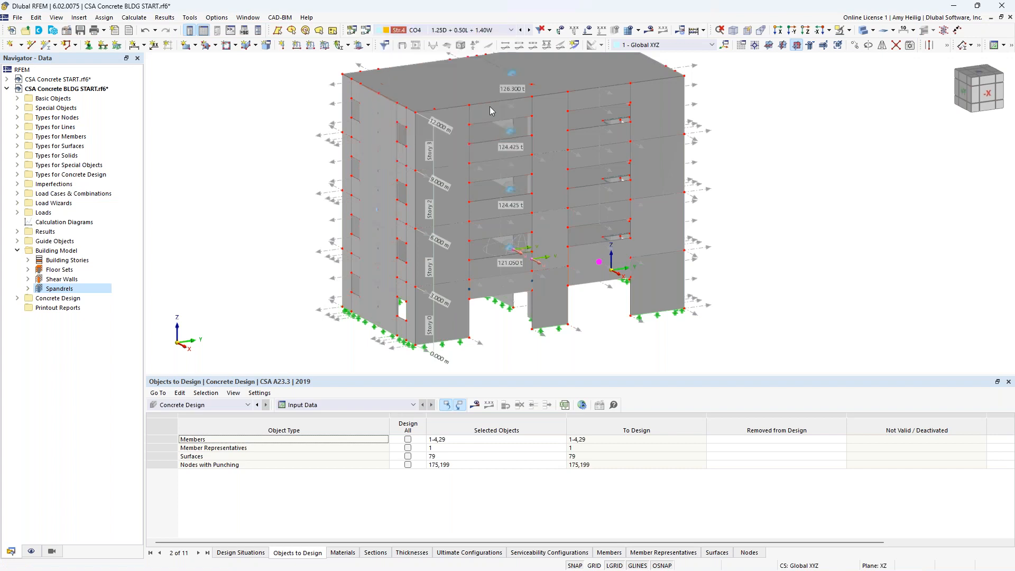
left_click(649, 30)
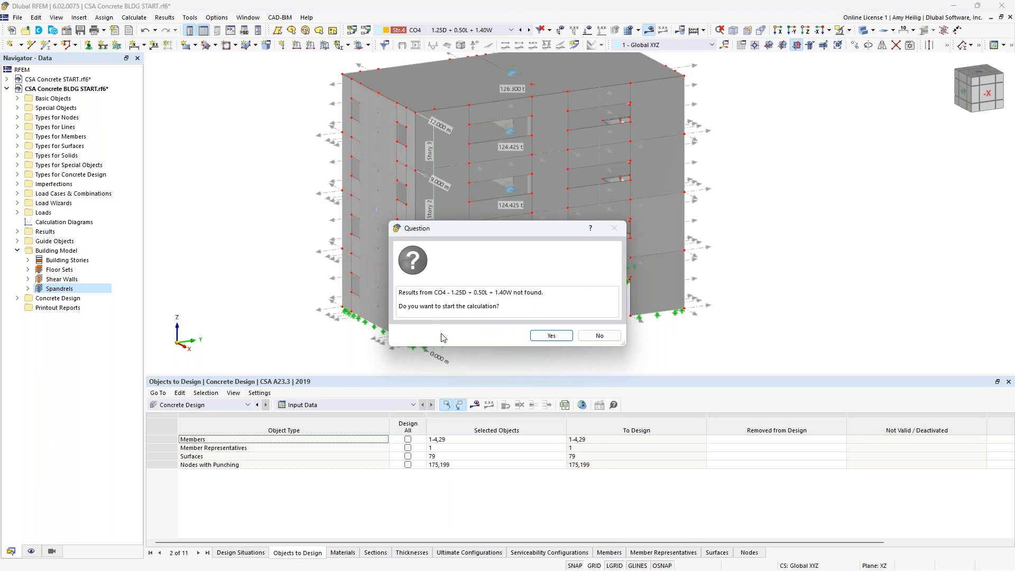
left_click(551, 335)
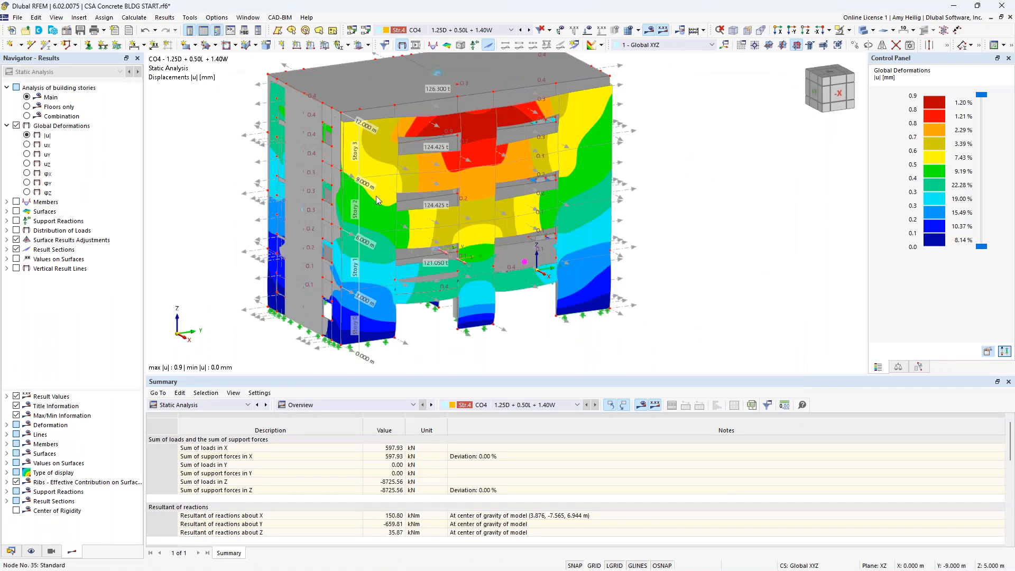
Remove the solid rendering and compare global deformations for the main, floors-only and combination building story analyses
left_click(863, 31)
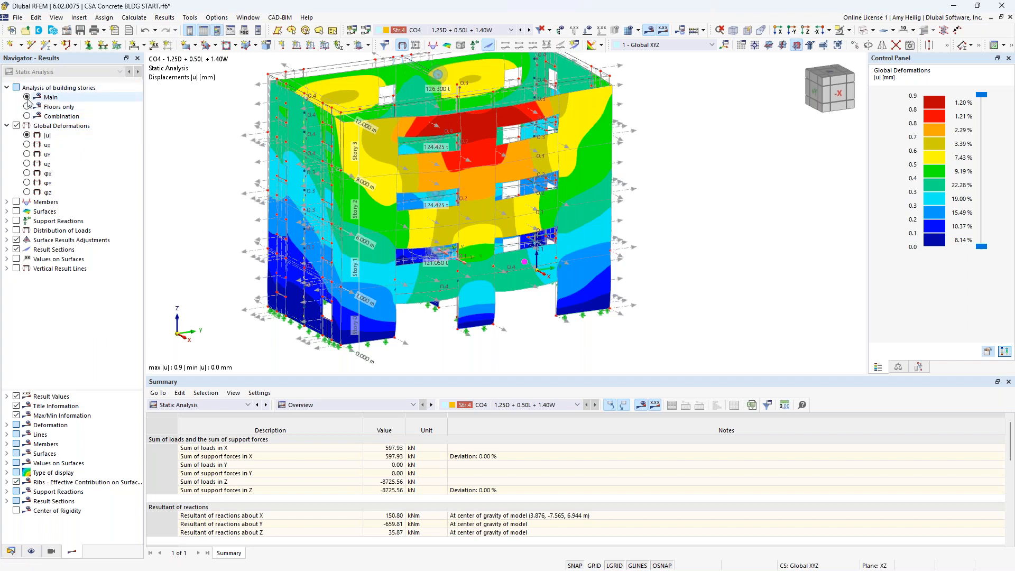
middle_click_drag(219, 188, 286, 212)
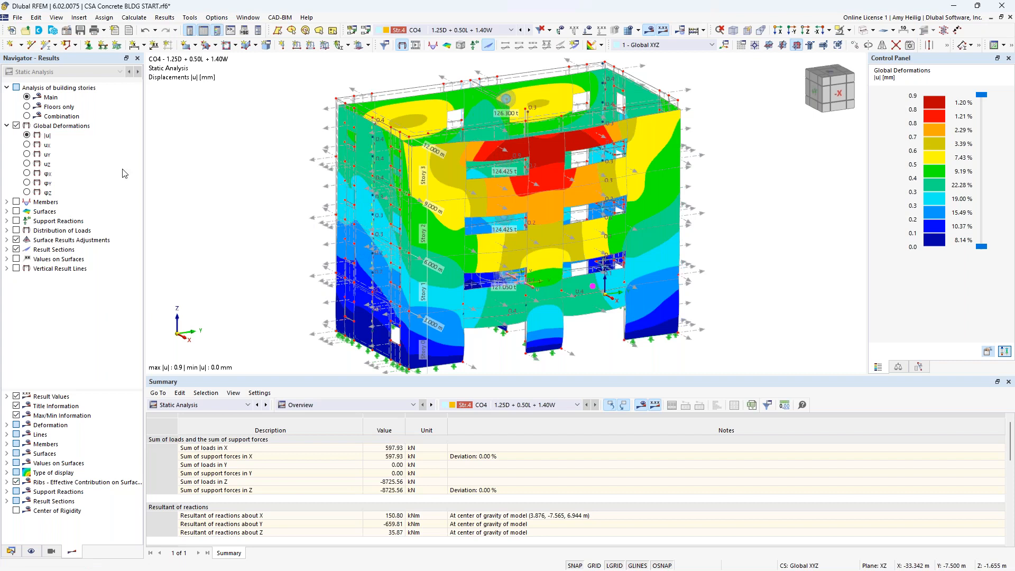
left_click(29, 108)
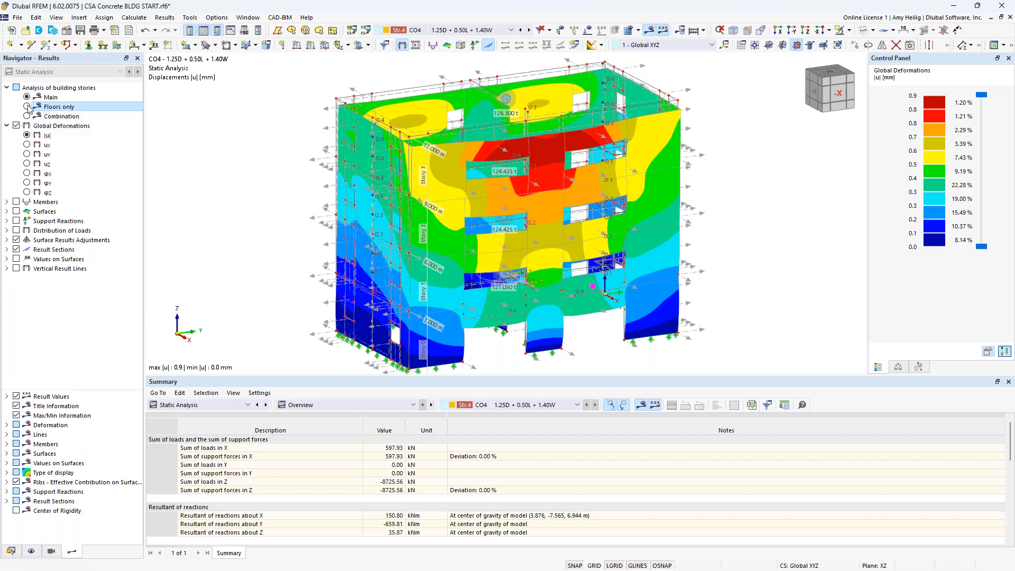
left_click(27, 107)
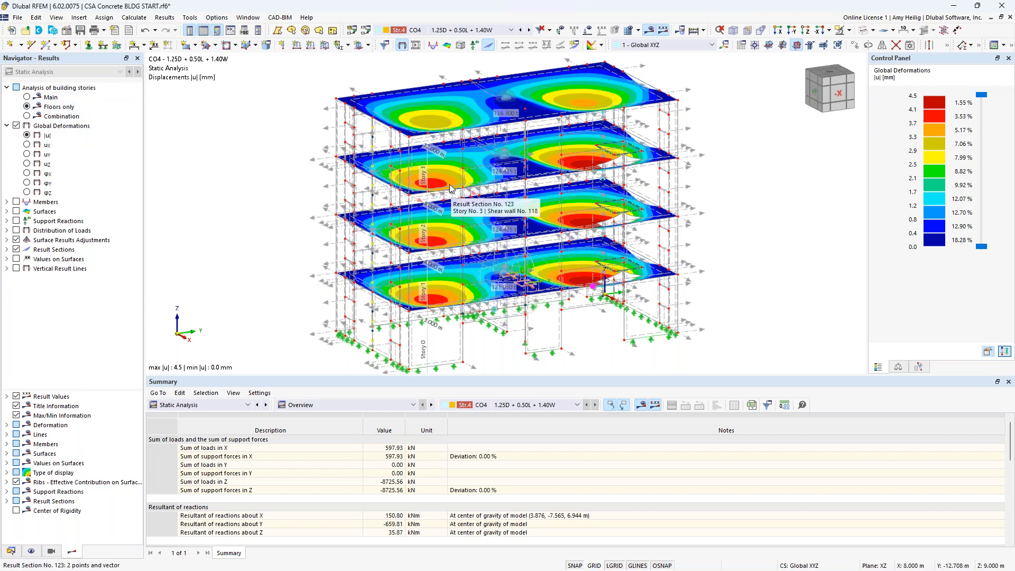
left_click(27, 115)
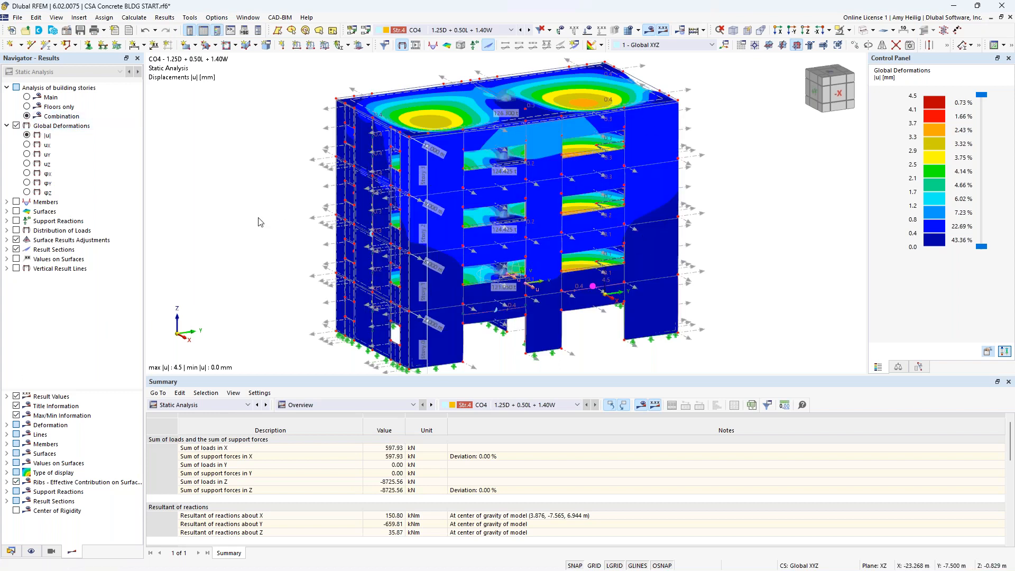
Examine the floors-only surface results for moments mx and my and axial forces nx and ny
left_click(27, 107)
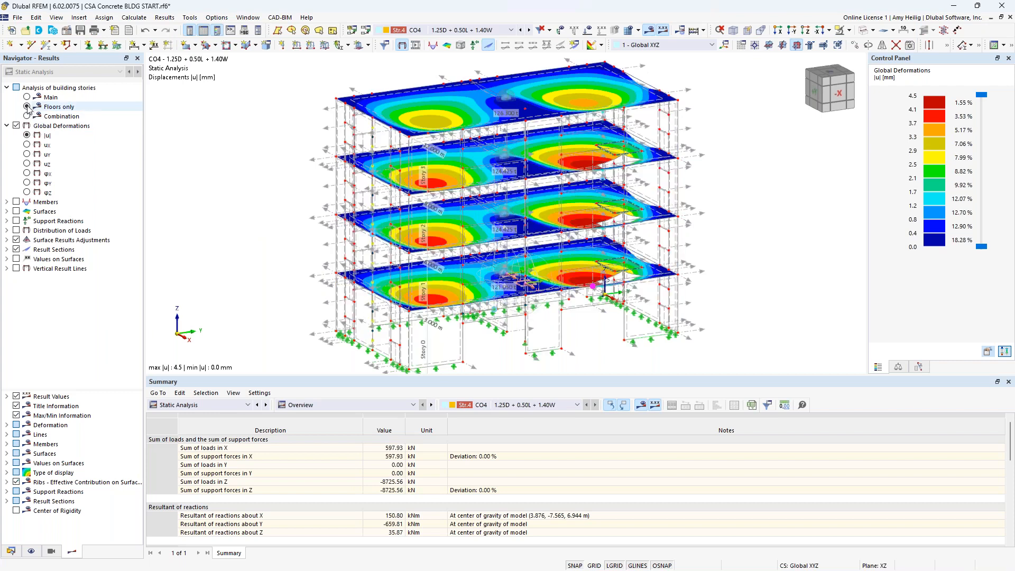
left_click(15, 212)
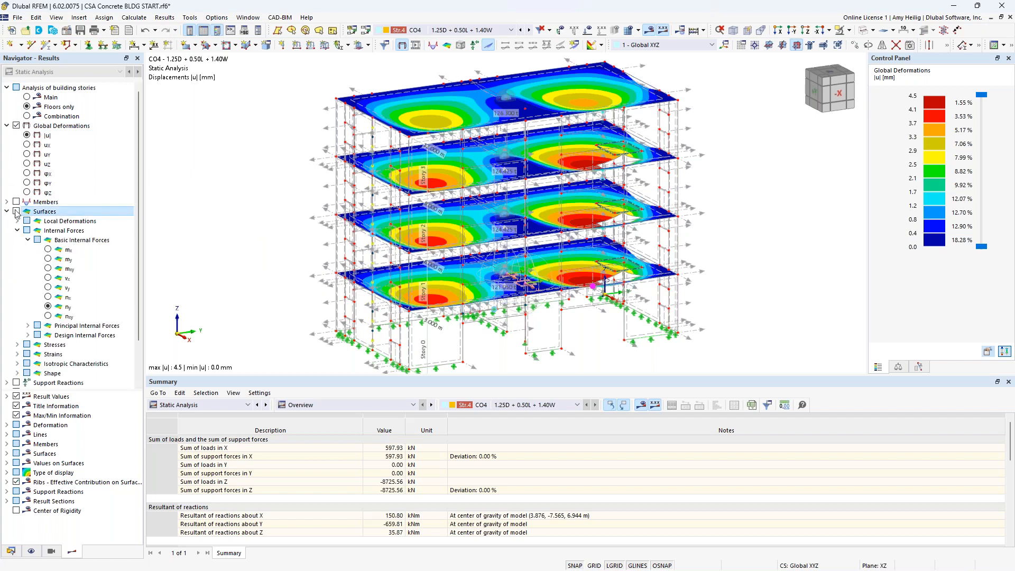
left_click(47, 249)
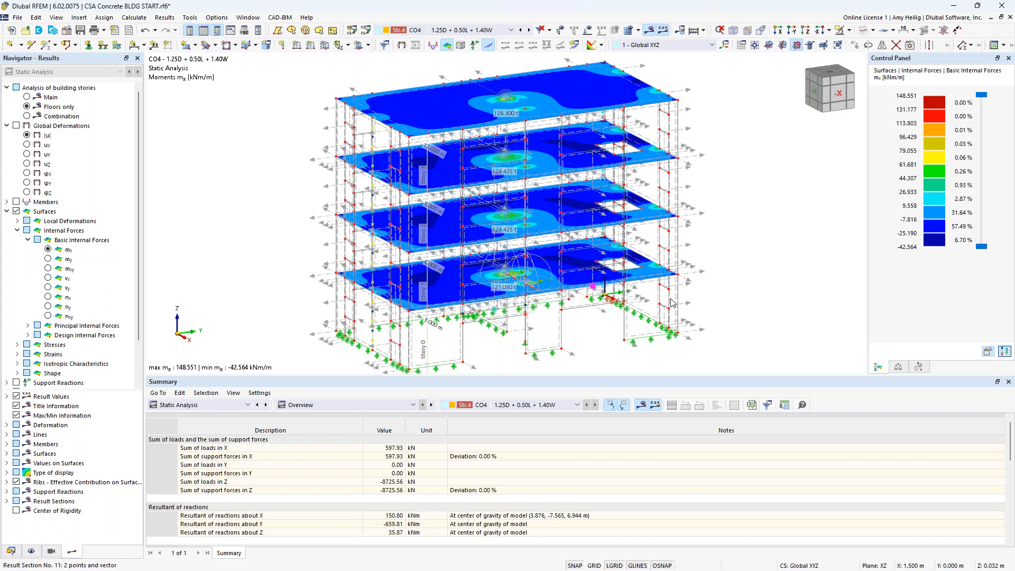
left_click(49, 259)
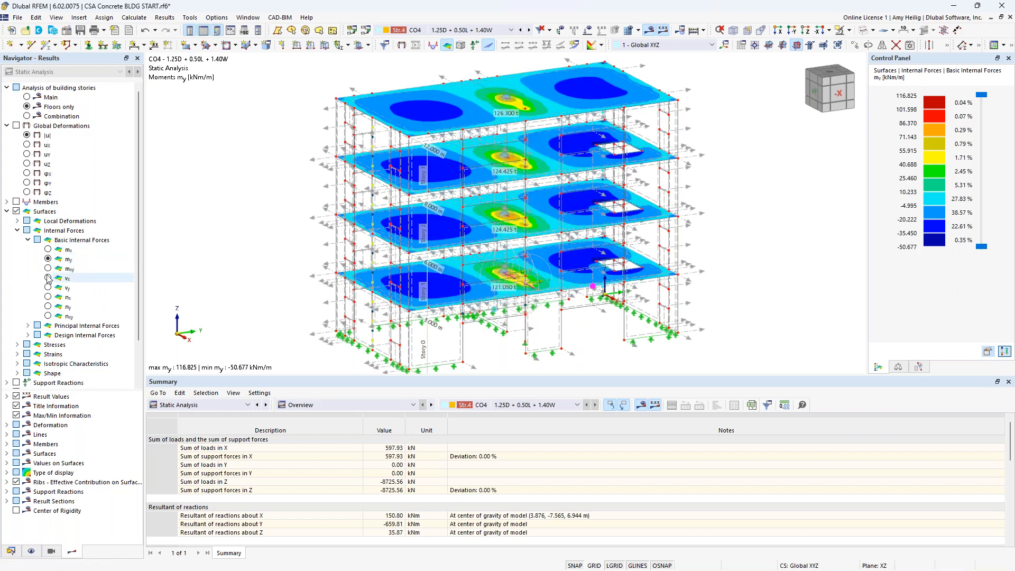
left_click(48, 298)
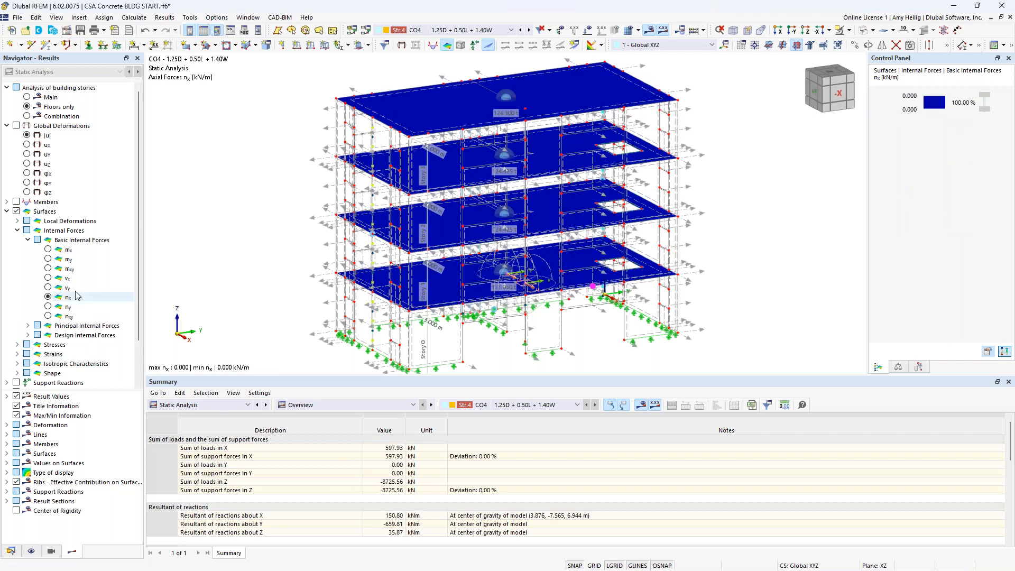
left_click(48, 307)
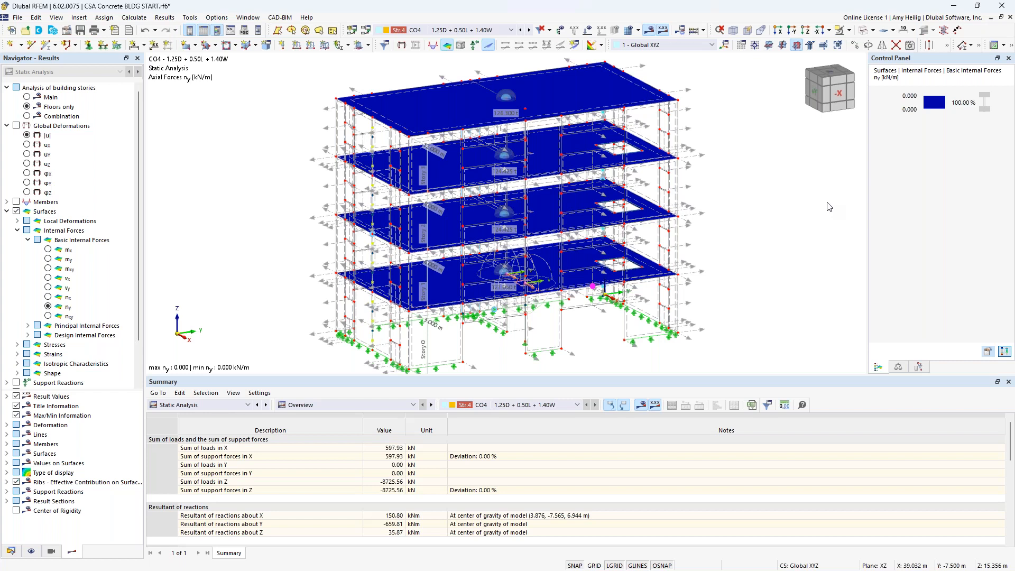
left_click(6, 211)
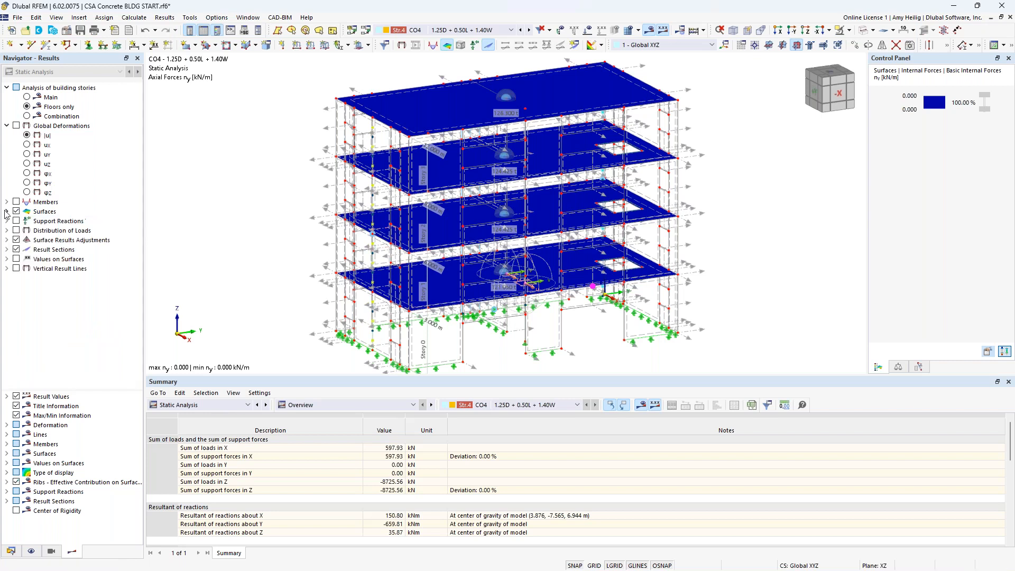
Return to the main building analysis and show the members' shear forces Vz/Vv instead of surface results
left_click(27, 97)
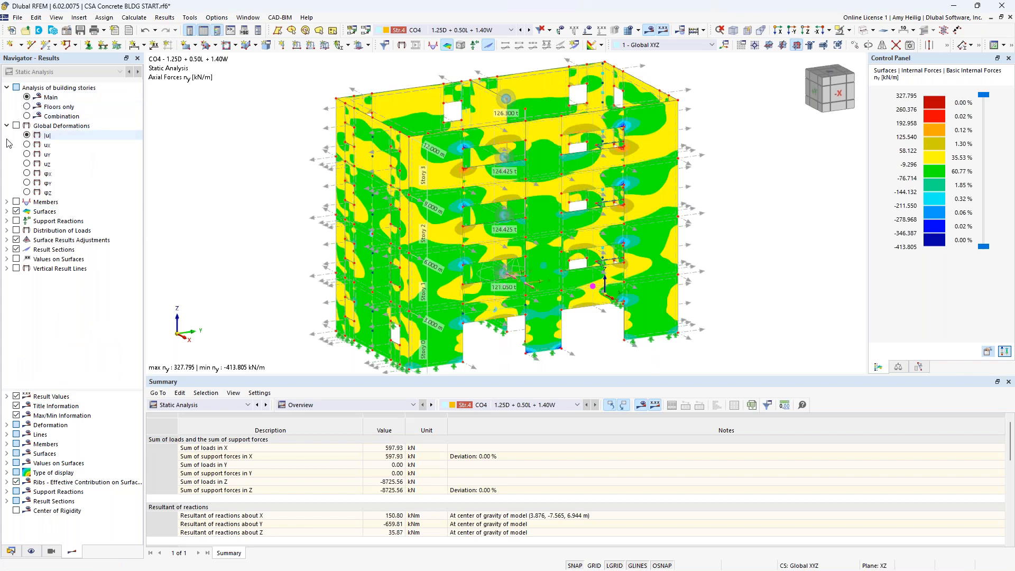
left_click(17, 203)
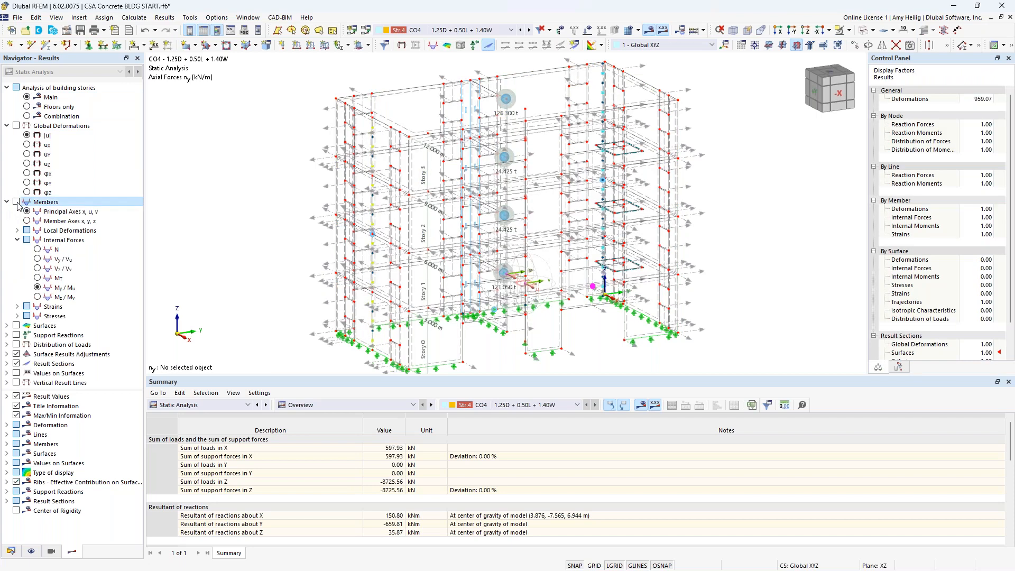
left_click(16, 202)
left_click(38, 268)
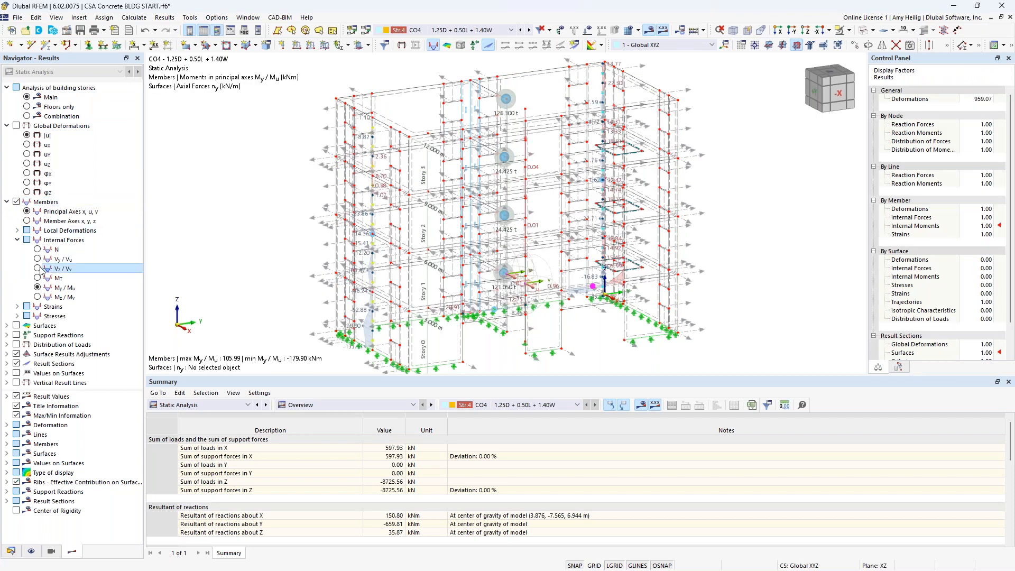
Restrict the model view to the generated visibility for members of type Result Beam
left_click(51, 551)
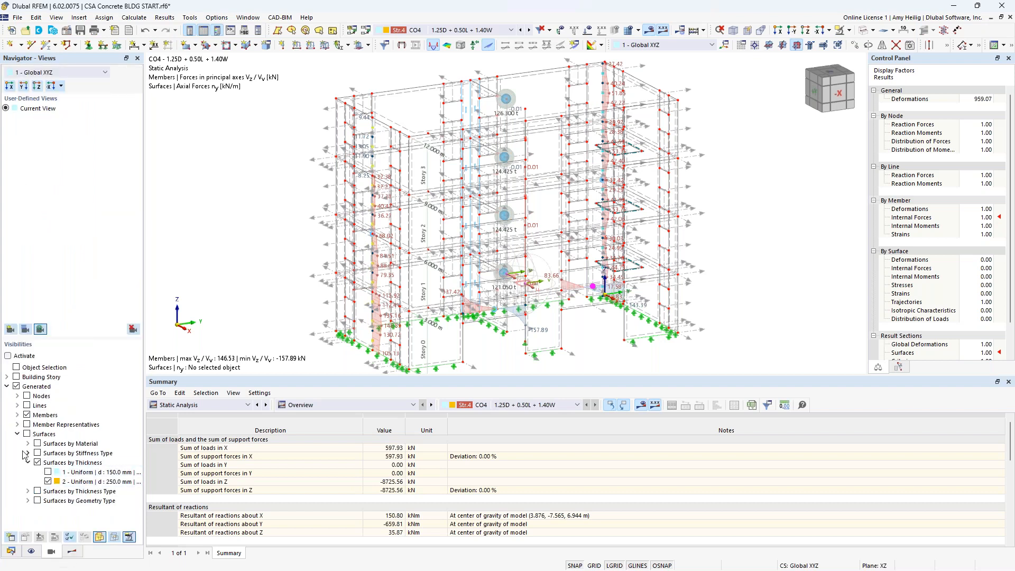
left_click(18, 415)
left_click(28, 443)
left_click(47, 453)
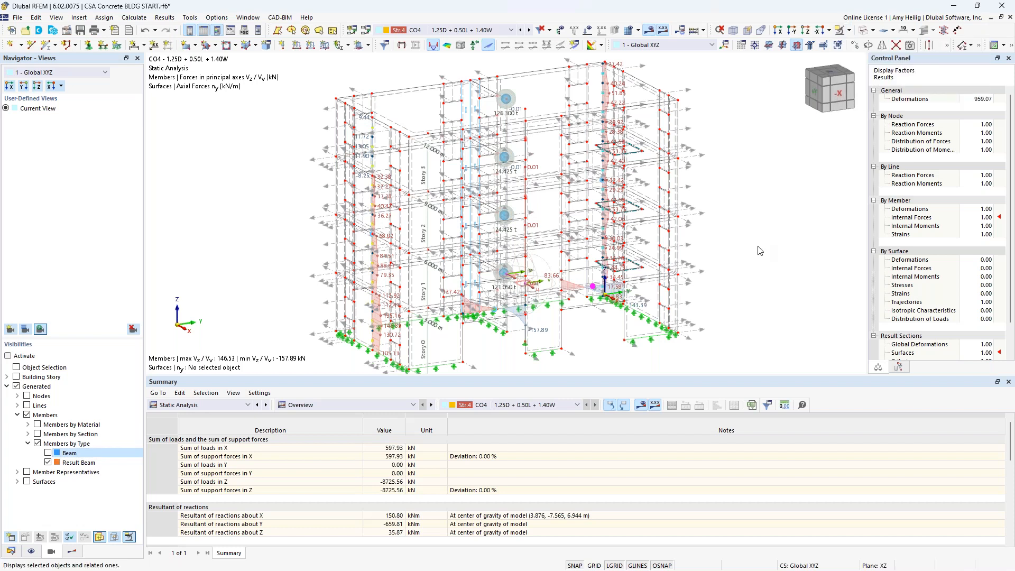
left_click(850, 32)
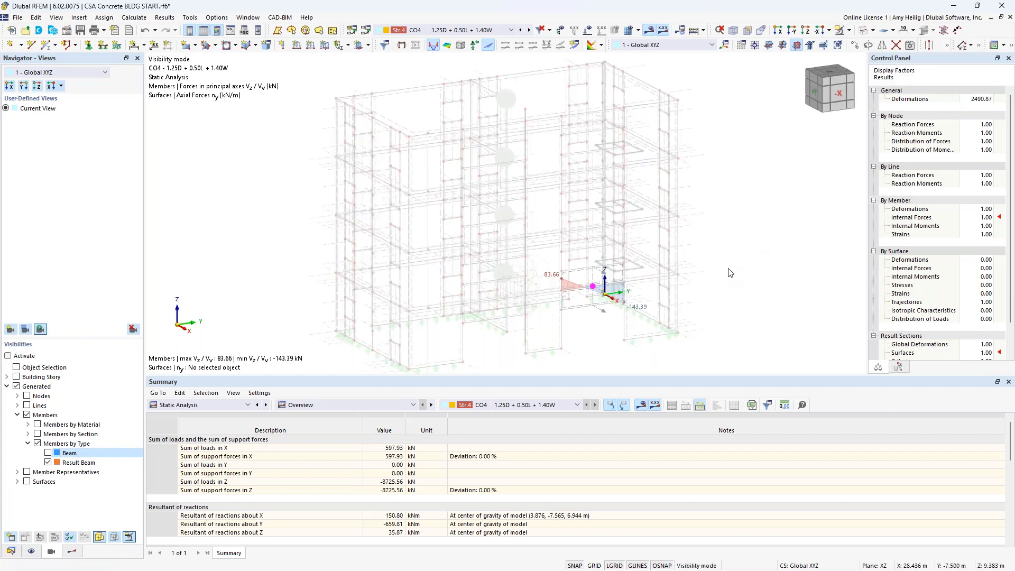
left_click(50, 463)
left_click(48, 463)
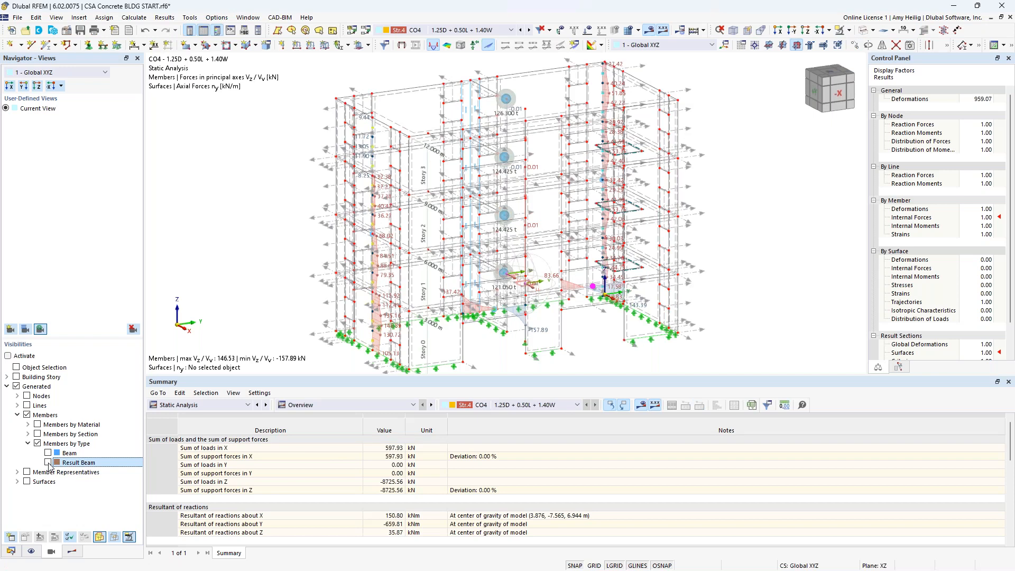
middle_click_drag(295, 284, 318, 278, "ctrl")
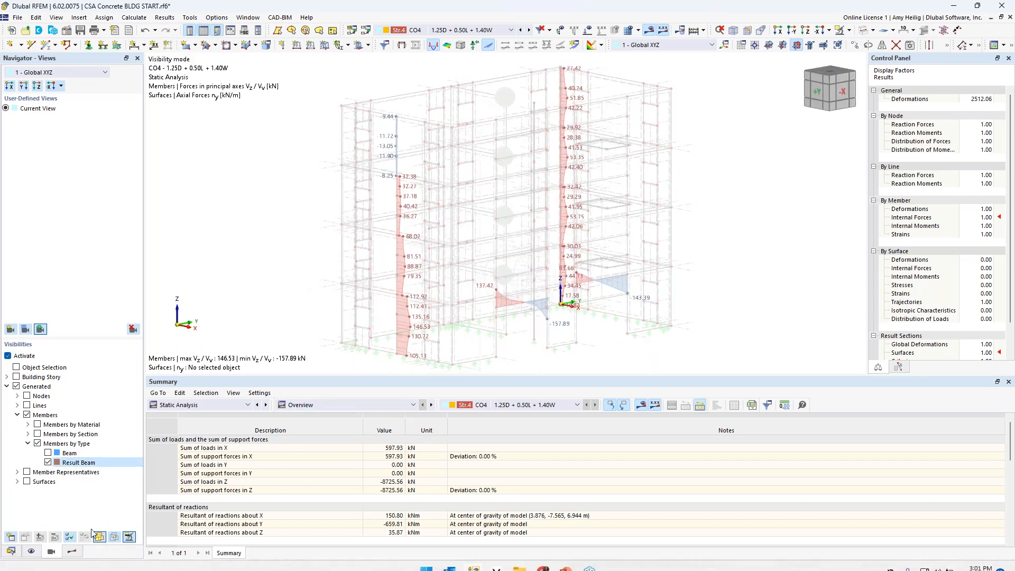
Review the moments My/Mu and axial forces N of the isolated result beams
left_click(72, 551)
scroll(404, 334, "up", 1)
scroll(404, 334, "up", 2)
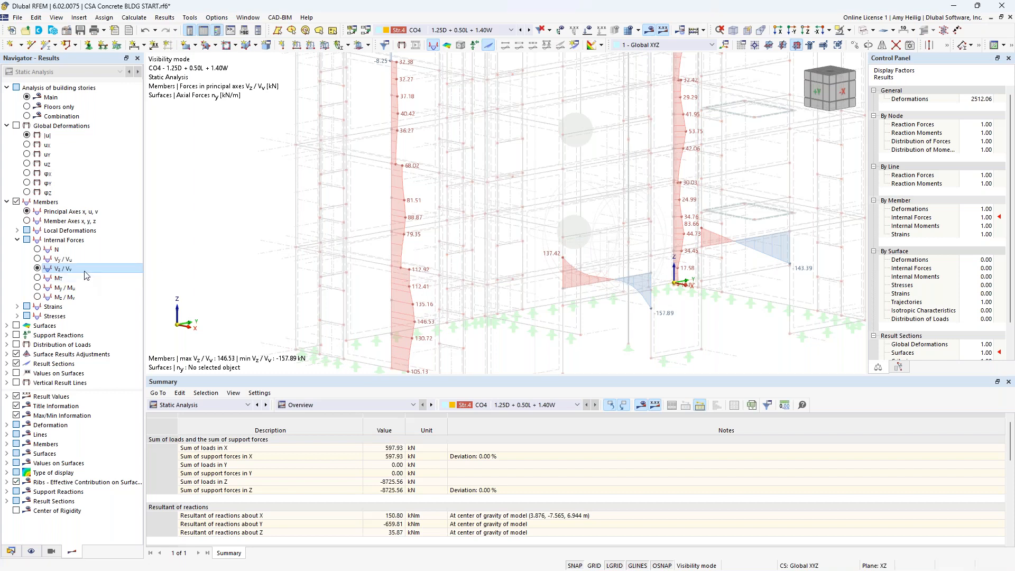
left_click(37, 287)
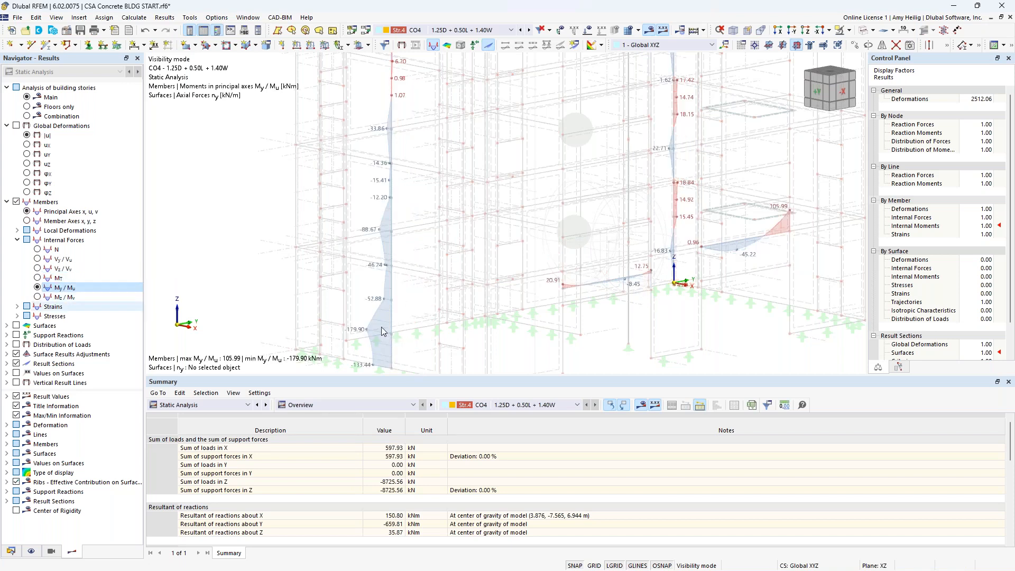
left_click(38, 250)
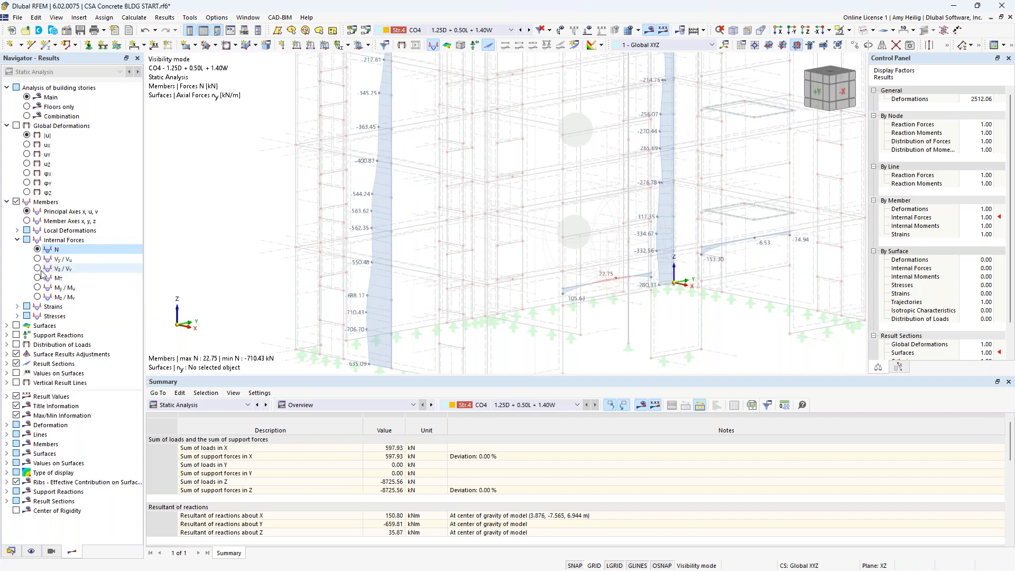
Examine the shear forces Vz/Vv and then the moments My/Mu of the spandrel result beams above the ground-story openings
left_click(40, 269)
scroll(743, 240, "up", 2)
middle_click_drag(743, 241, 487, 248, "ctrl")
middle_click_drag(577, 280, 487, 233)
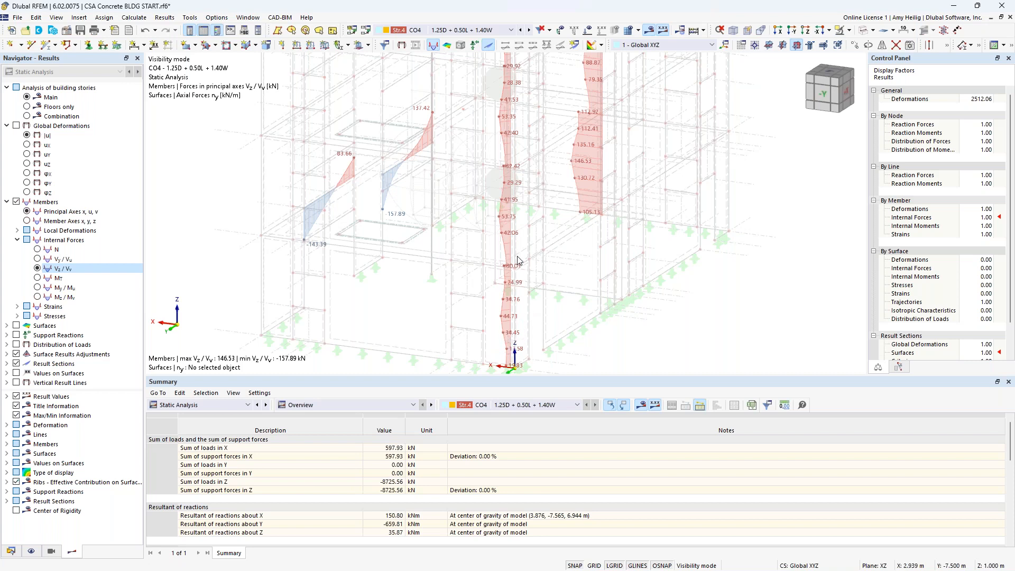
middle_click_drag(268, 241, 534, 233, "ctrl")
scroll(481, 243, "up", 1)
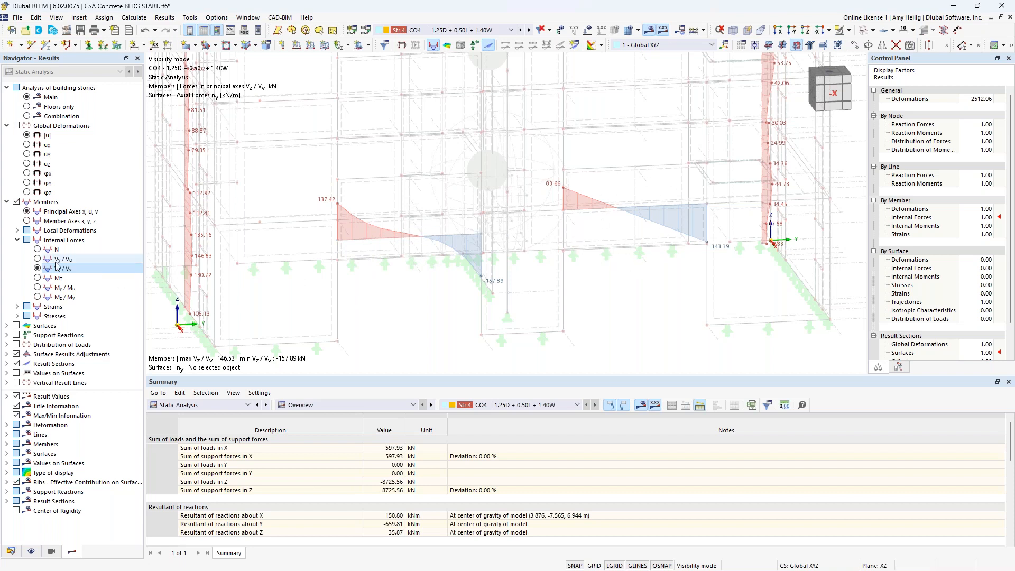
left_click(38, 288)
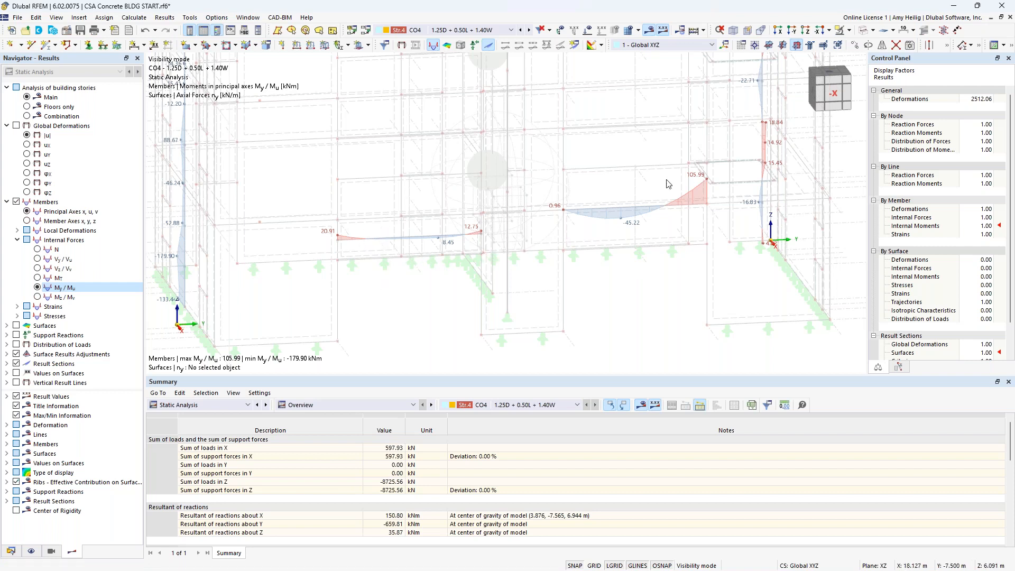
Show the whole model in solid rendering, then isolate the spandrel surface with its 3.5 m result beam above the ground-story opening
left_click(851, 31)
left_click(870, 99)
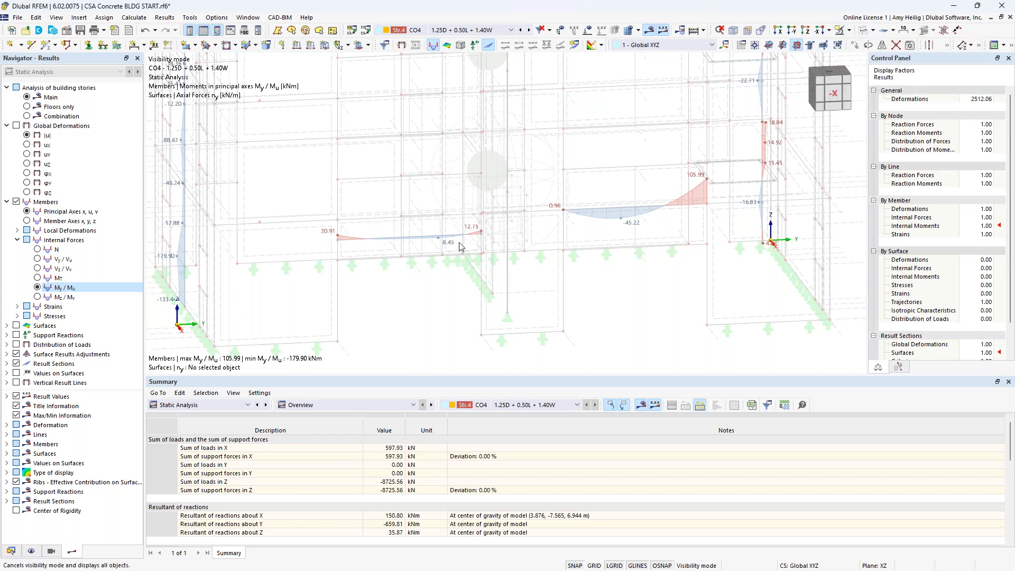
left_click(864, 30)
left_click(396, 249)
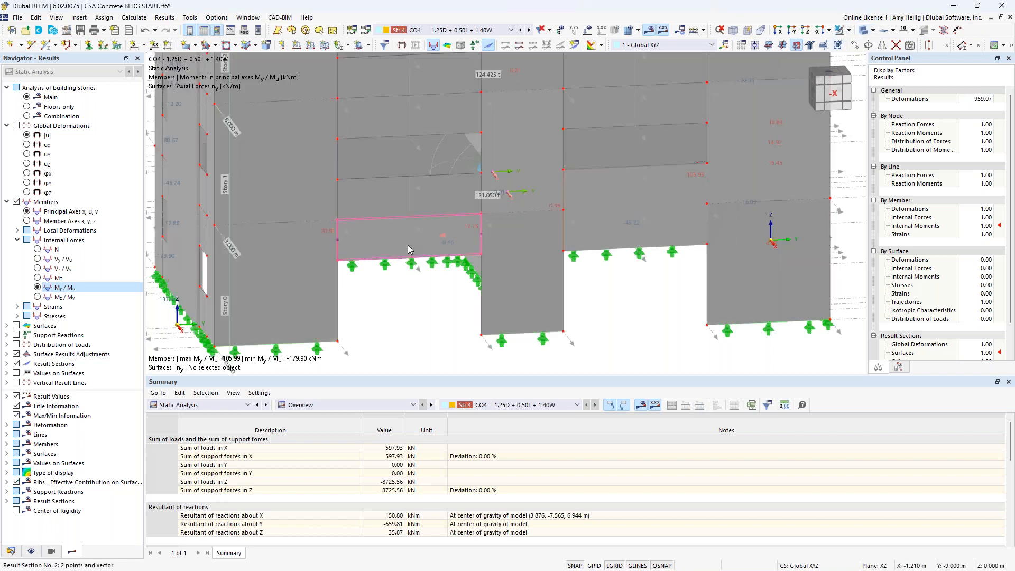
left_click(849, 32)
left_click(851, 45)
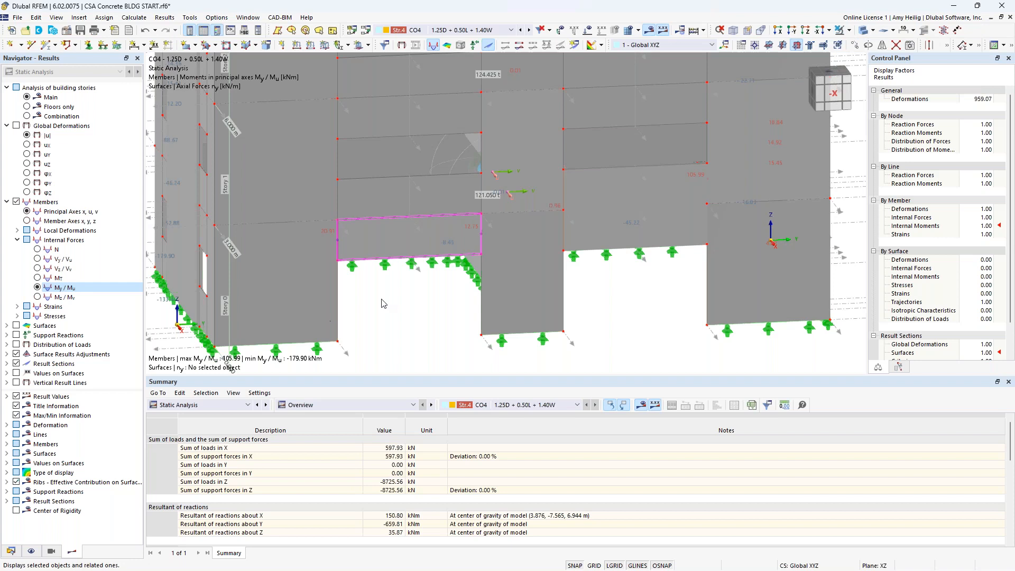
Open the spandrel's result beam for editing and review its concrete cover and shear reinforcement
double_click(389, 239)
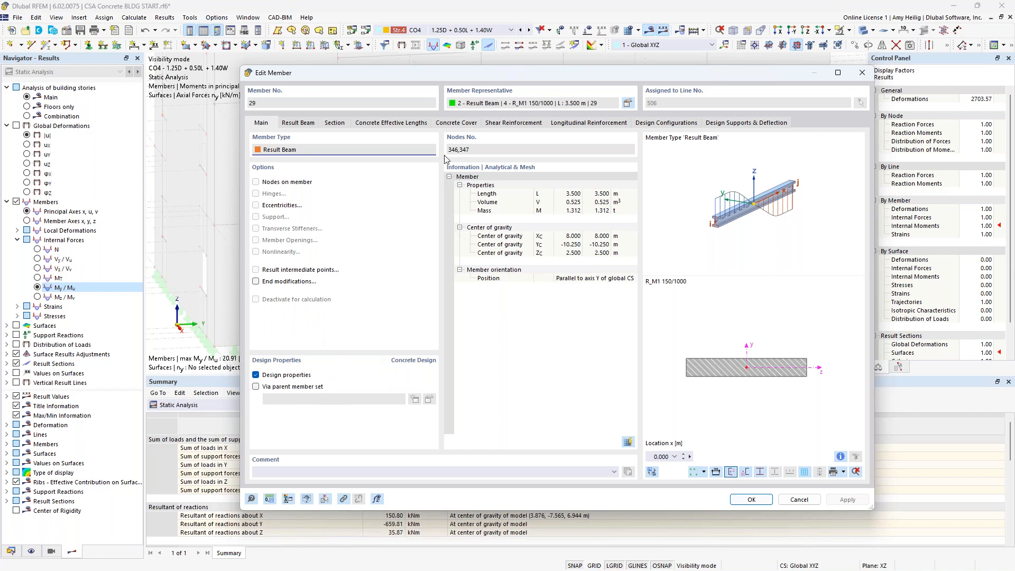
left_click(456, 122)
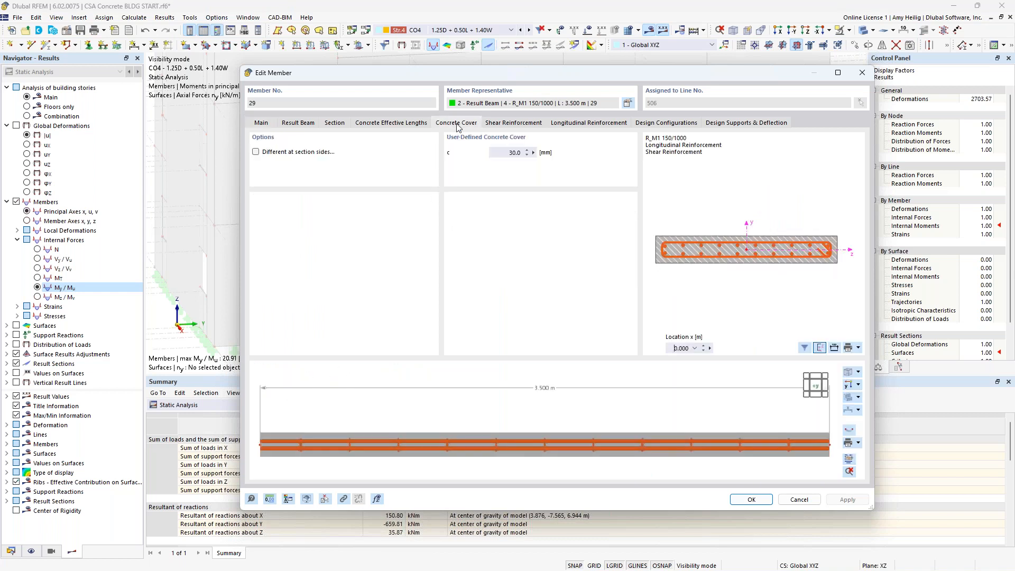
middle_click_drag(591, 428, 598, 455, "ctrl")
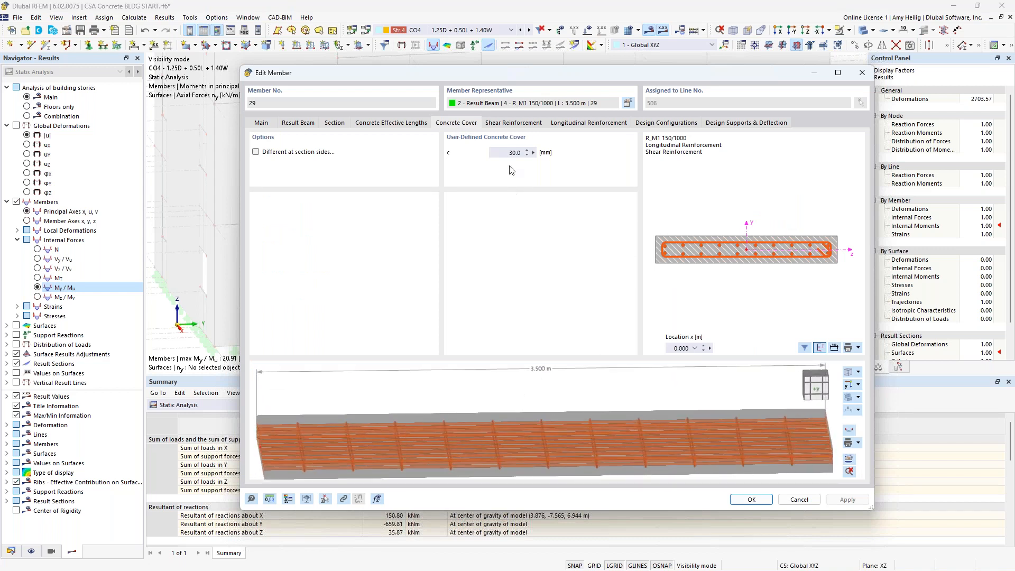
left_click(512, 122)
middle_click_drag(625, 460, 662, 453, "ctrl")
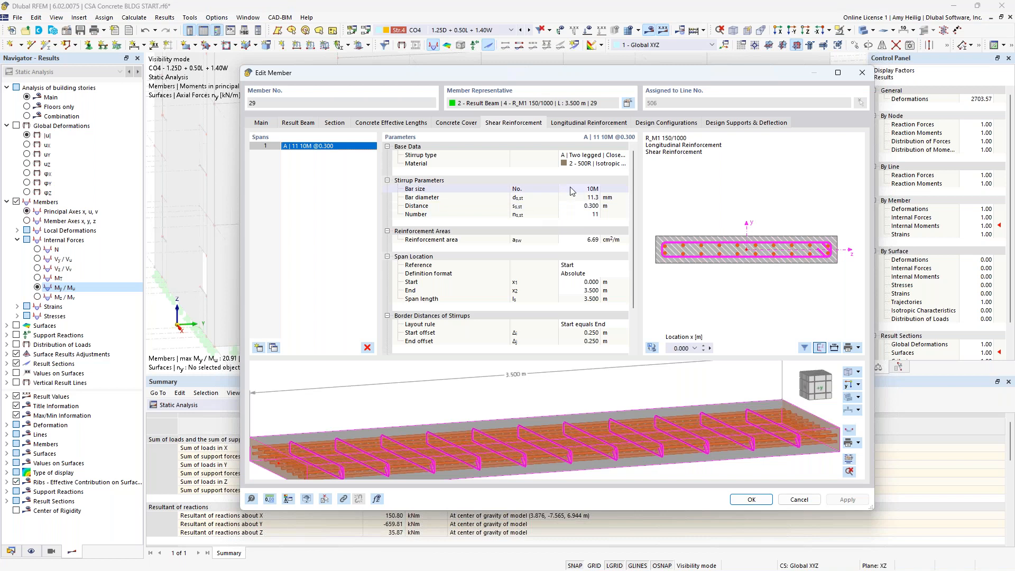
Review the three longitudinal reinforcement items of the spandrel's result beam and close its properties
left_click(586, 125)
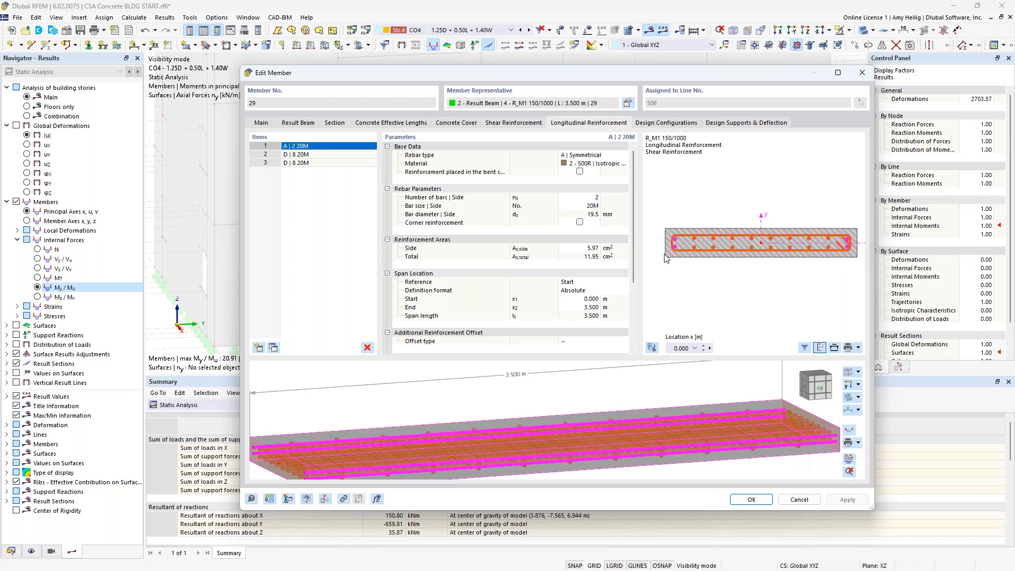
left_click(349, 155)
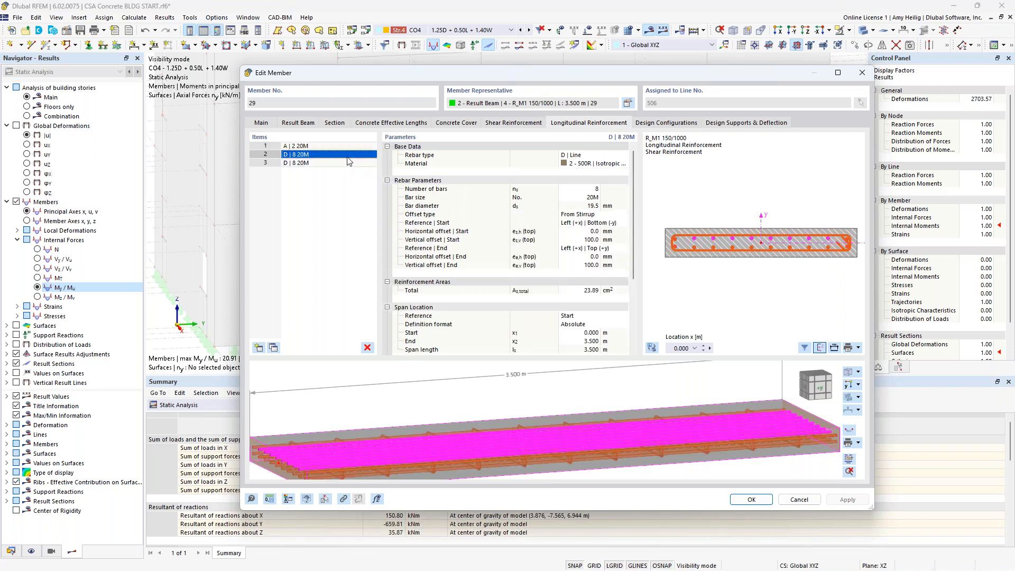
left_click(590, 155)
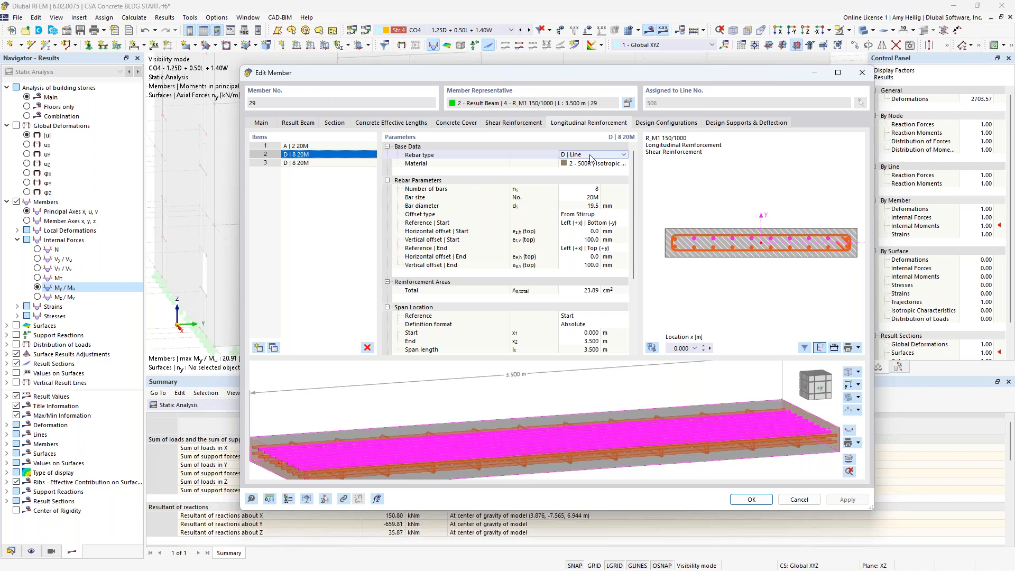
left_click(589, 155)
left_click(590, 154)
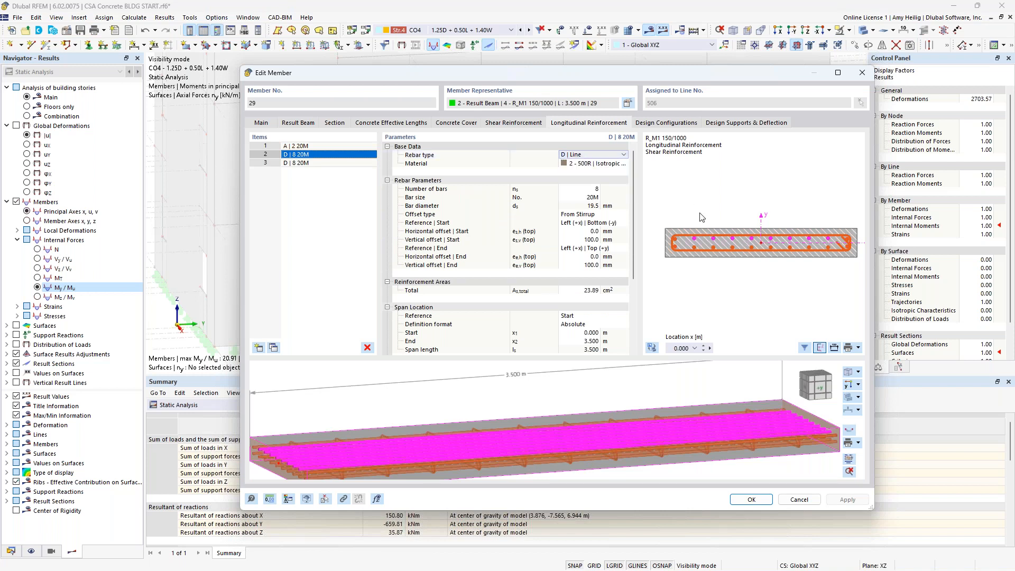
left_click(327, 163)
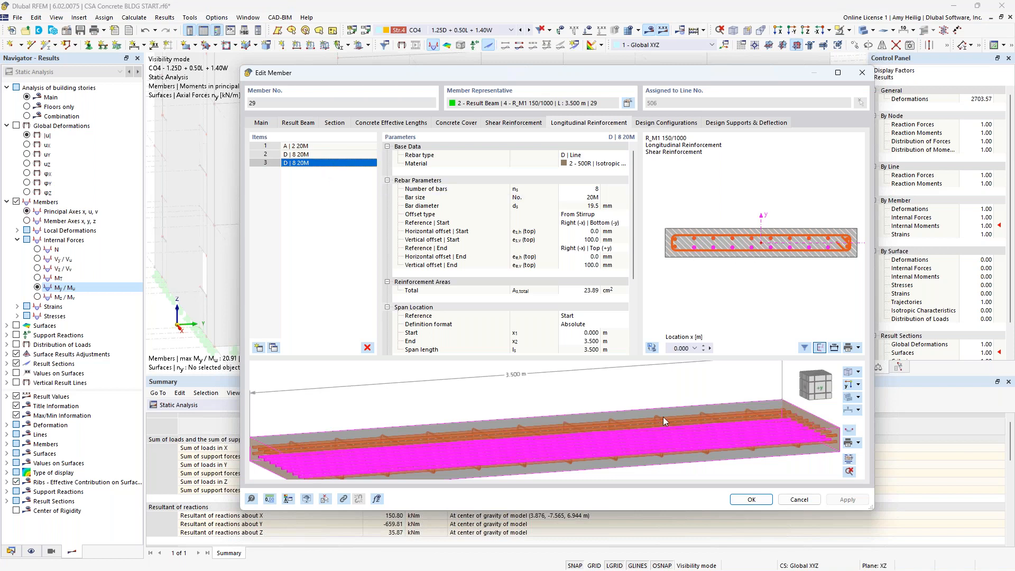
mouse_move(662, 416)
left_click(762, 504)
Display the Concrete Design input data in a taller table area and generate the CSA A23.3 design results
left_click(229, 405)
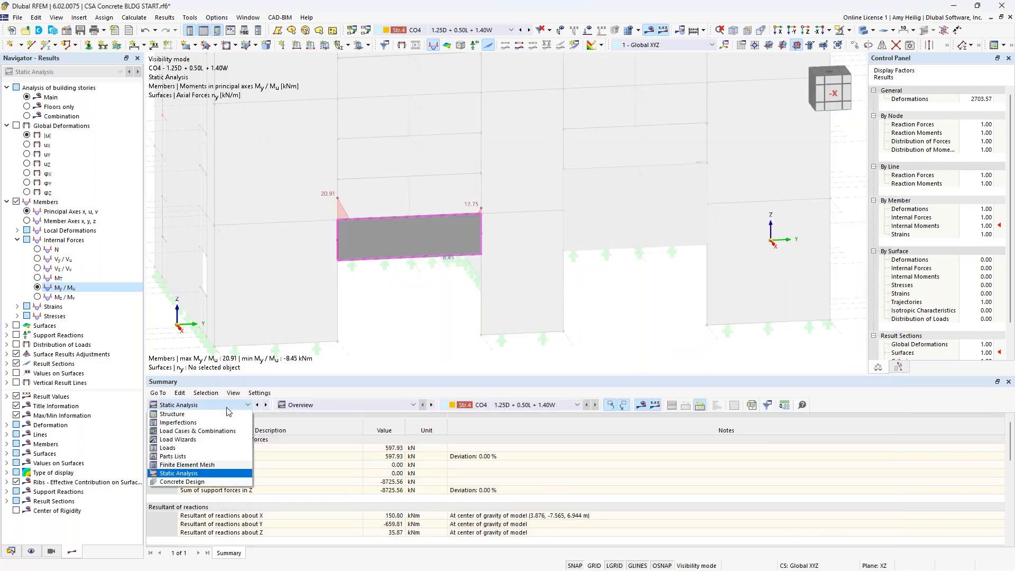
left_click(209, 482)
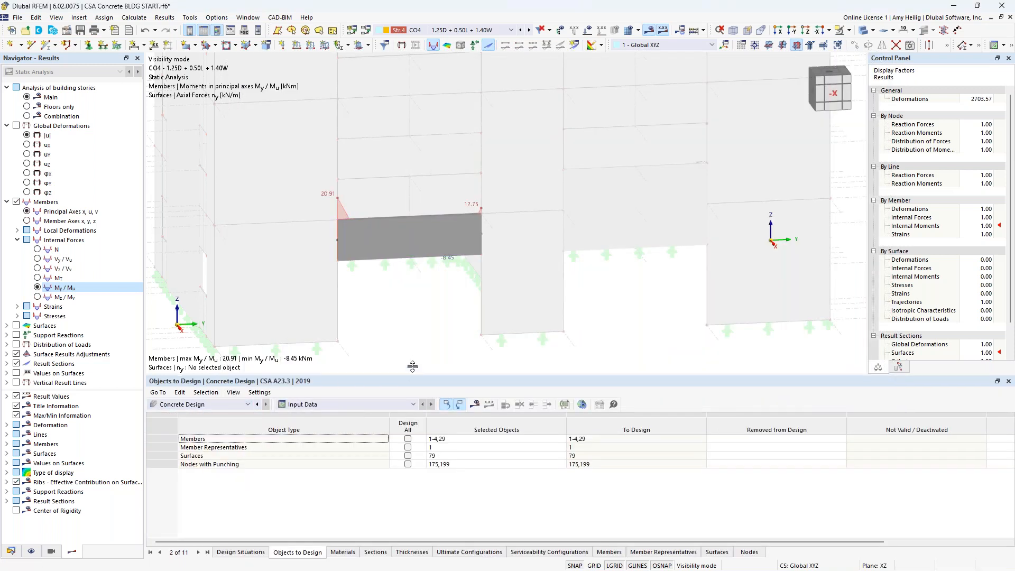
left_click_drag(412, 366, 412, 316)
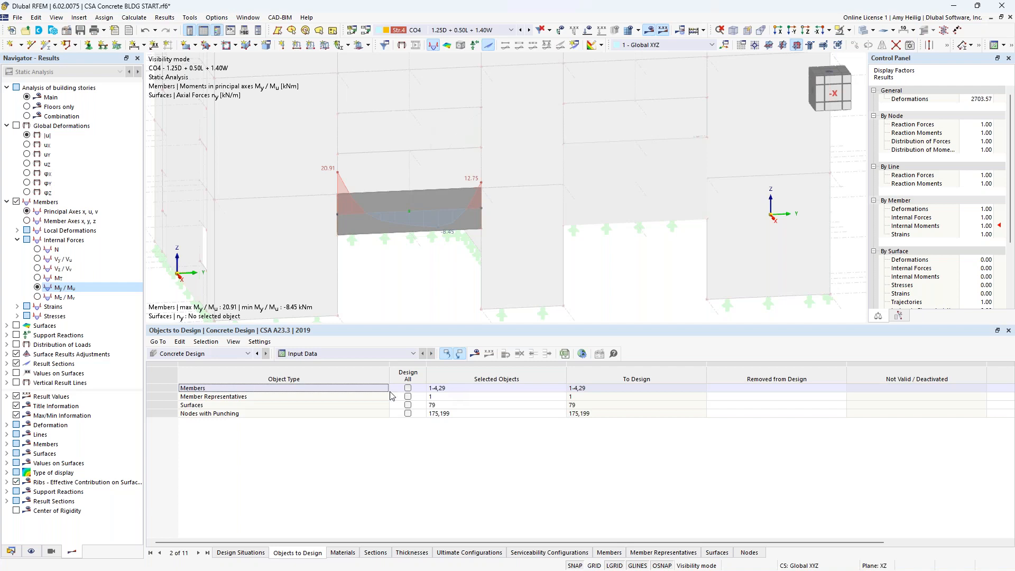
left_click(475, 354)
left_click(549, 333)
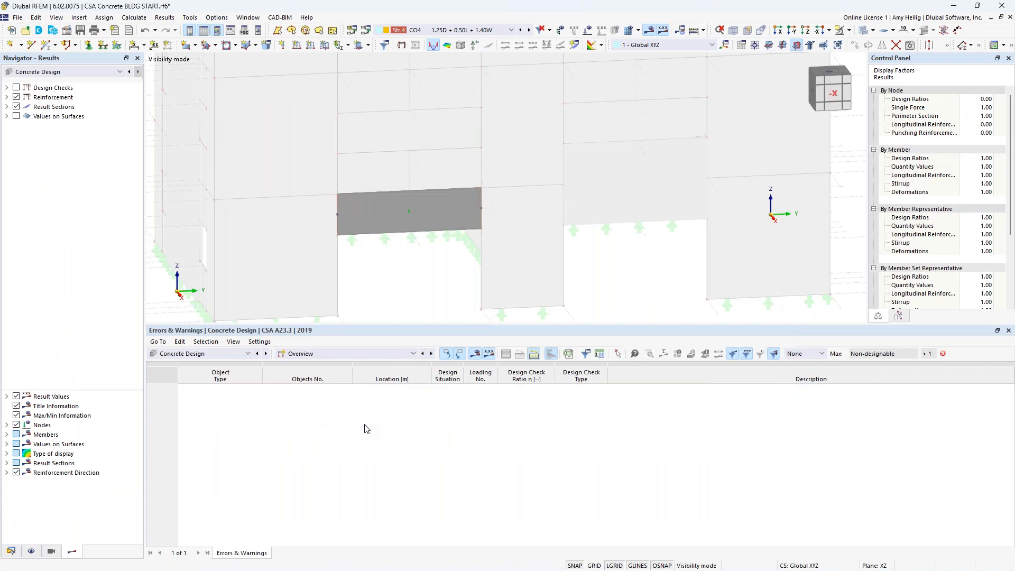
List the design ratios on members for the selected spandrel and highlight its factored section resistance check
left_click(425, 215)
left_click(381, 353)
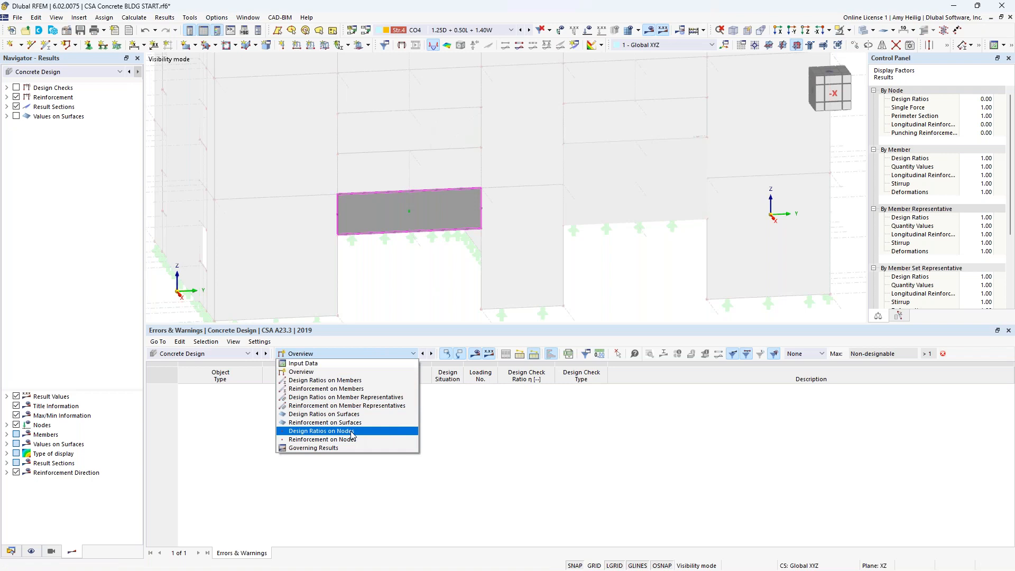
left_click(353, 380)
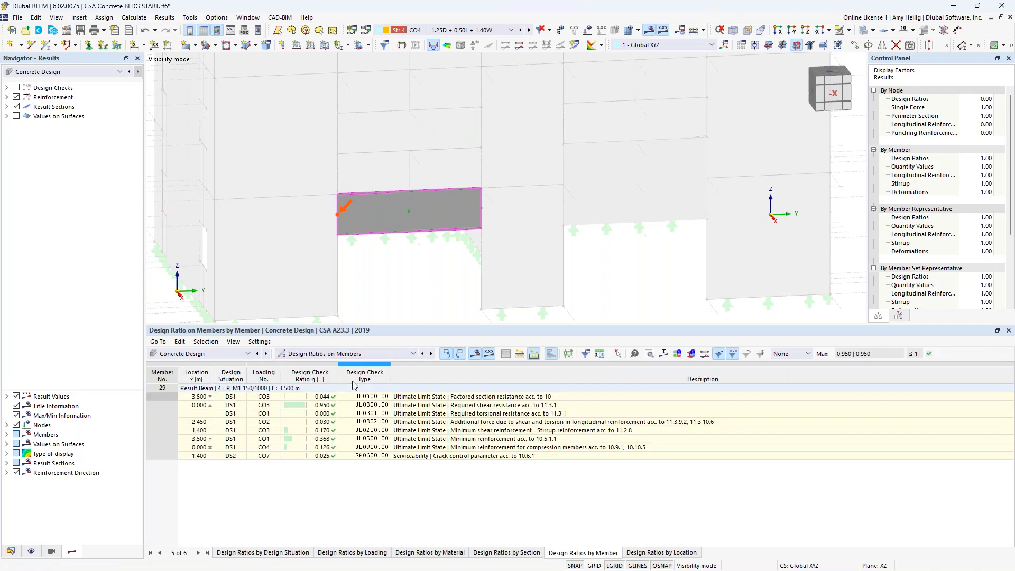
left_click(406, 401)
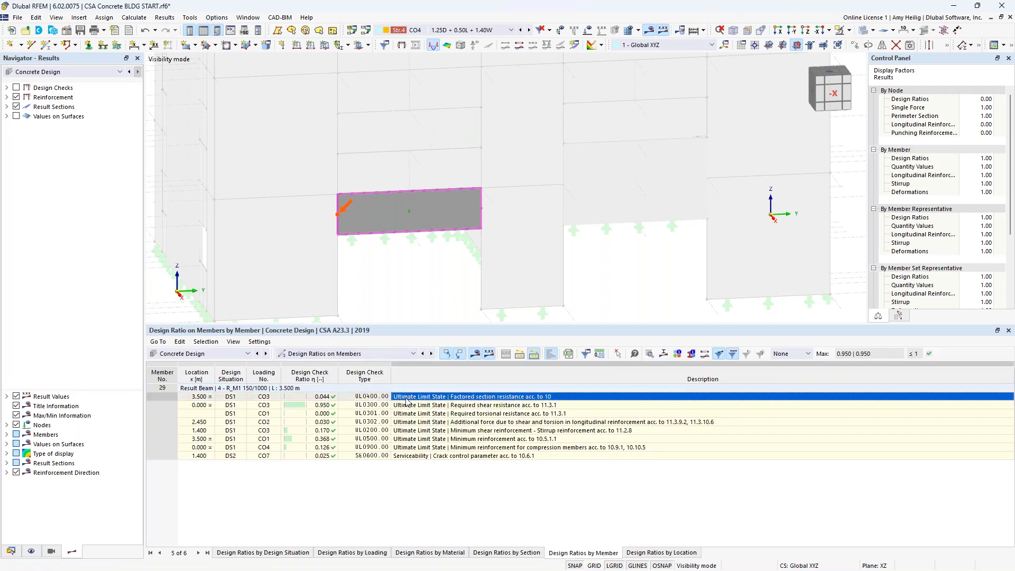
Display the spandrel's member design check ratios graphically on a wireframe model
left_click(17, 88)
left_click(7, 89)
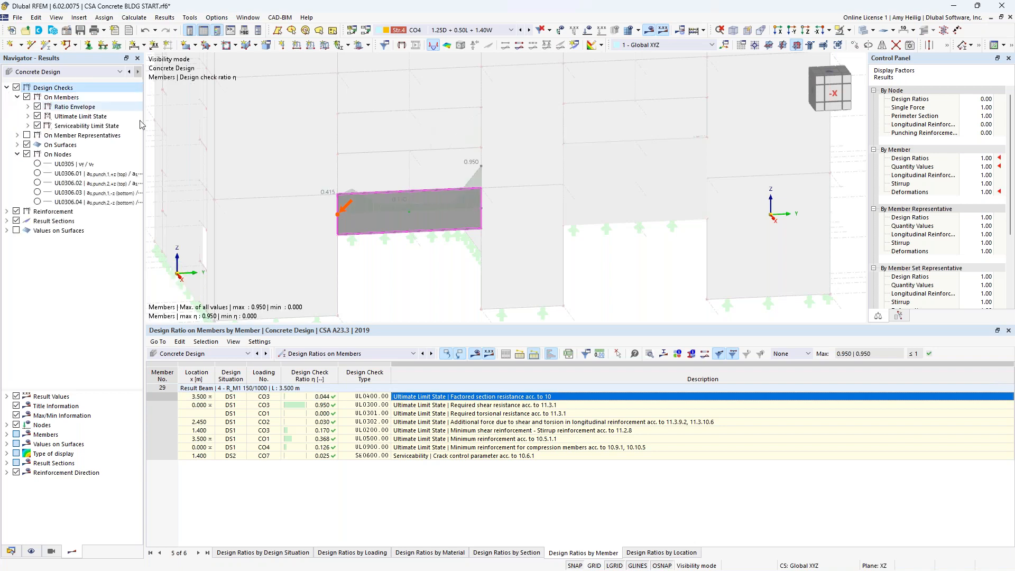
left_click(871, 43)
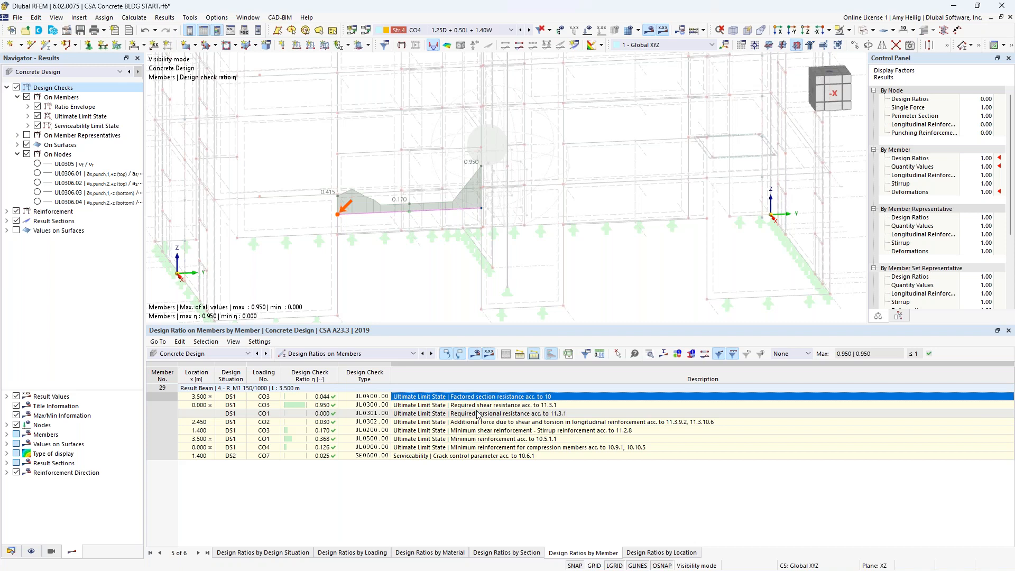
Switch to the webinar's PowerPoint presentation
key("super+Tab")
left_click(574, 296)
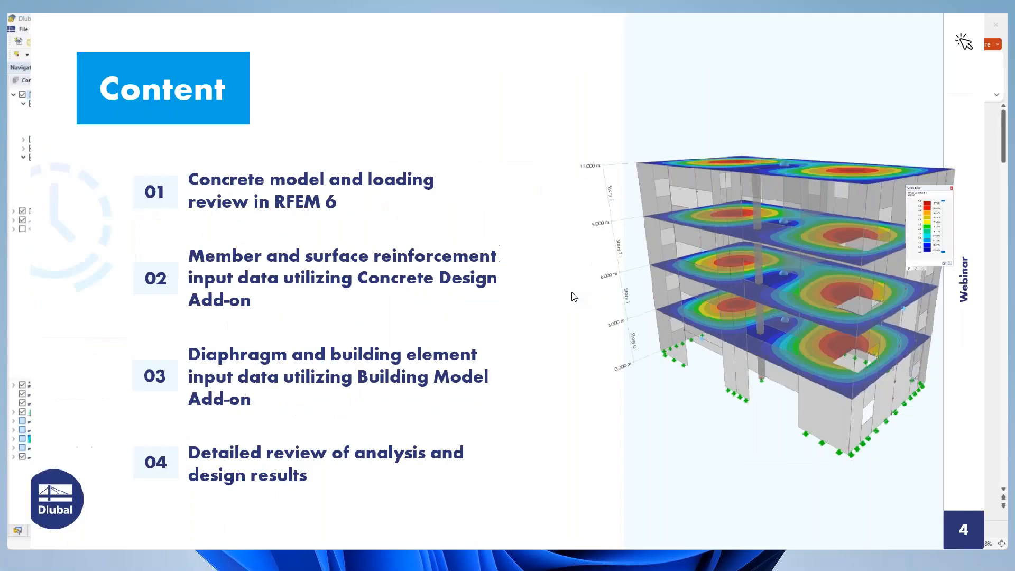